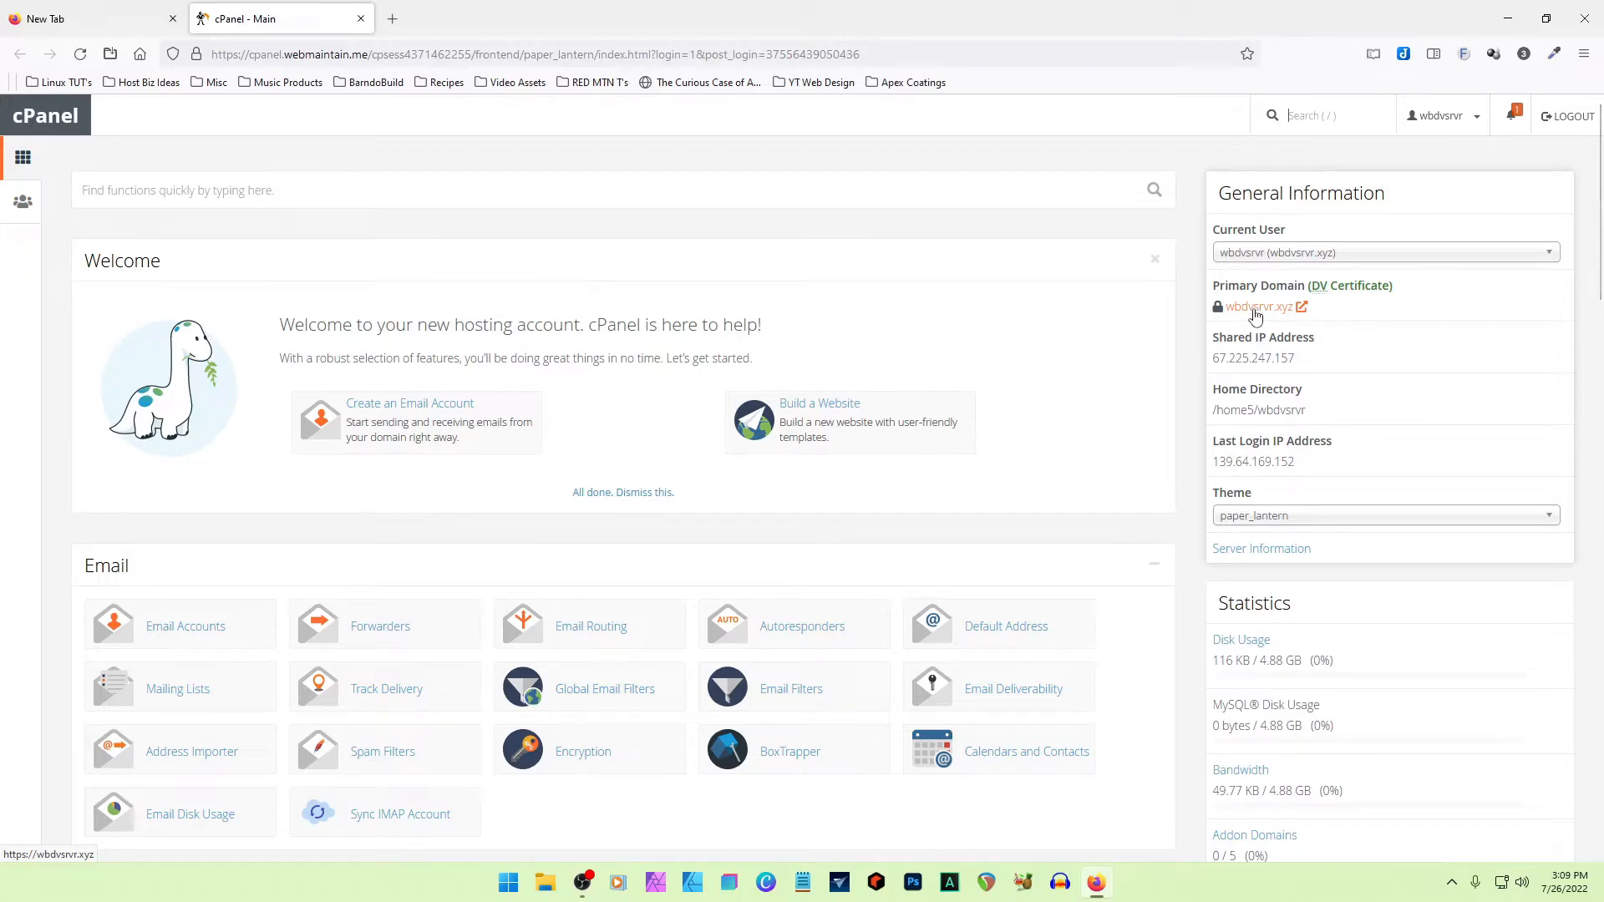
- Open the hosting account's primary domain site, and load wordpress.org in a new browser tab
{"action": "left_click", "coordinate": [1255, 309]}
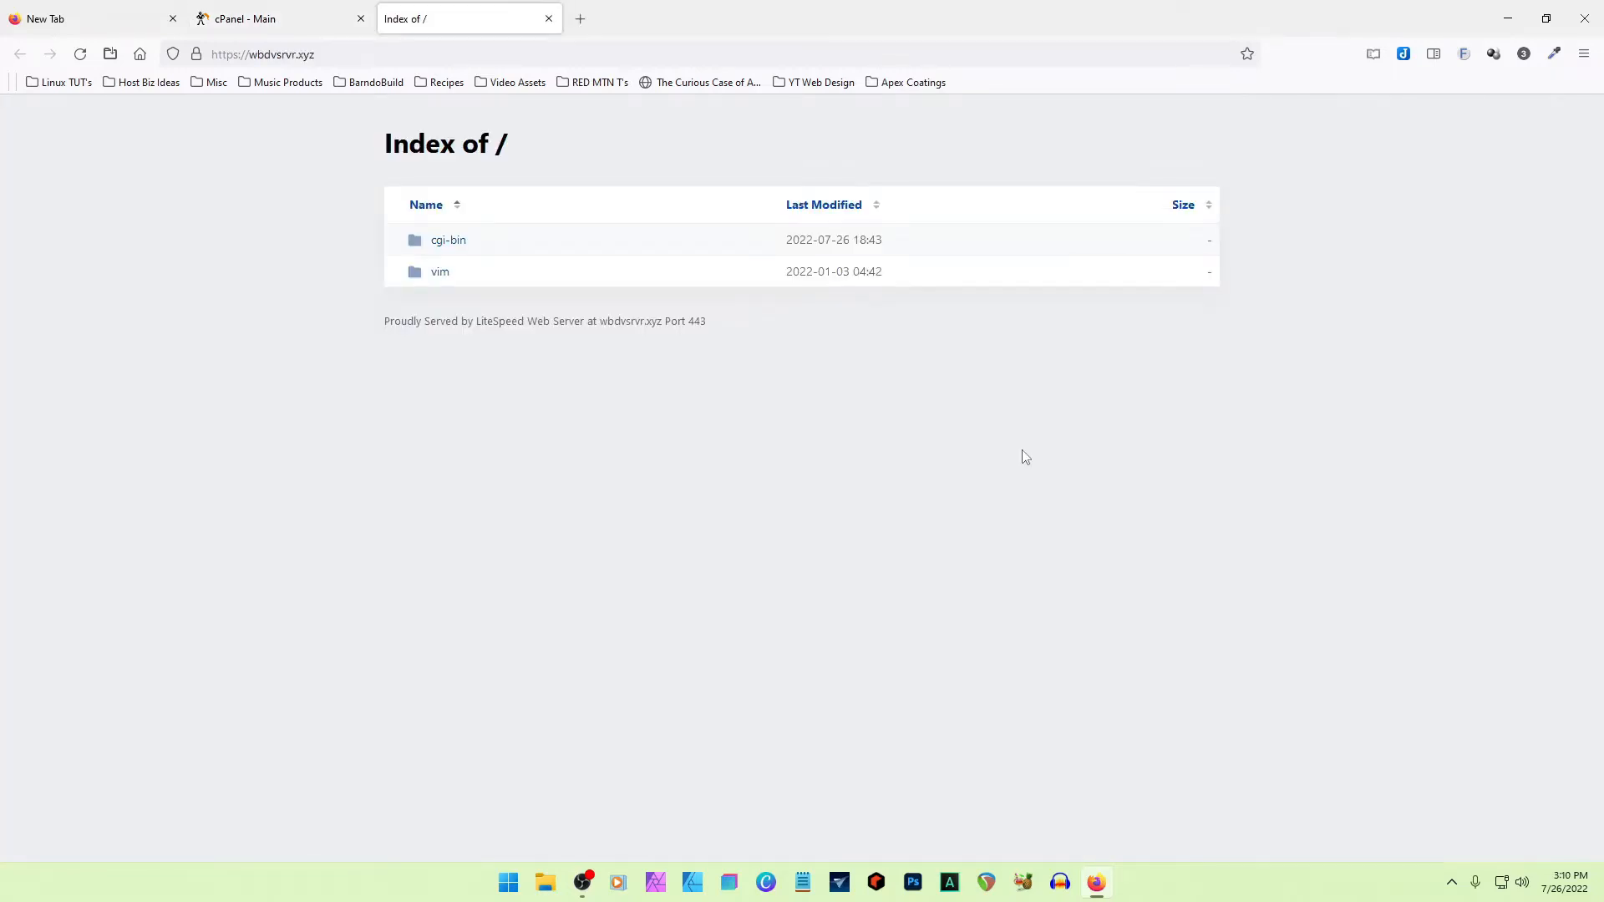
{"action": "left_click", "coordinate": [580, 19]}
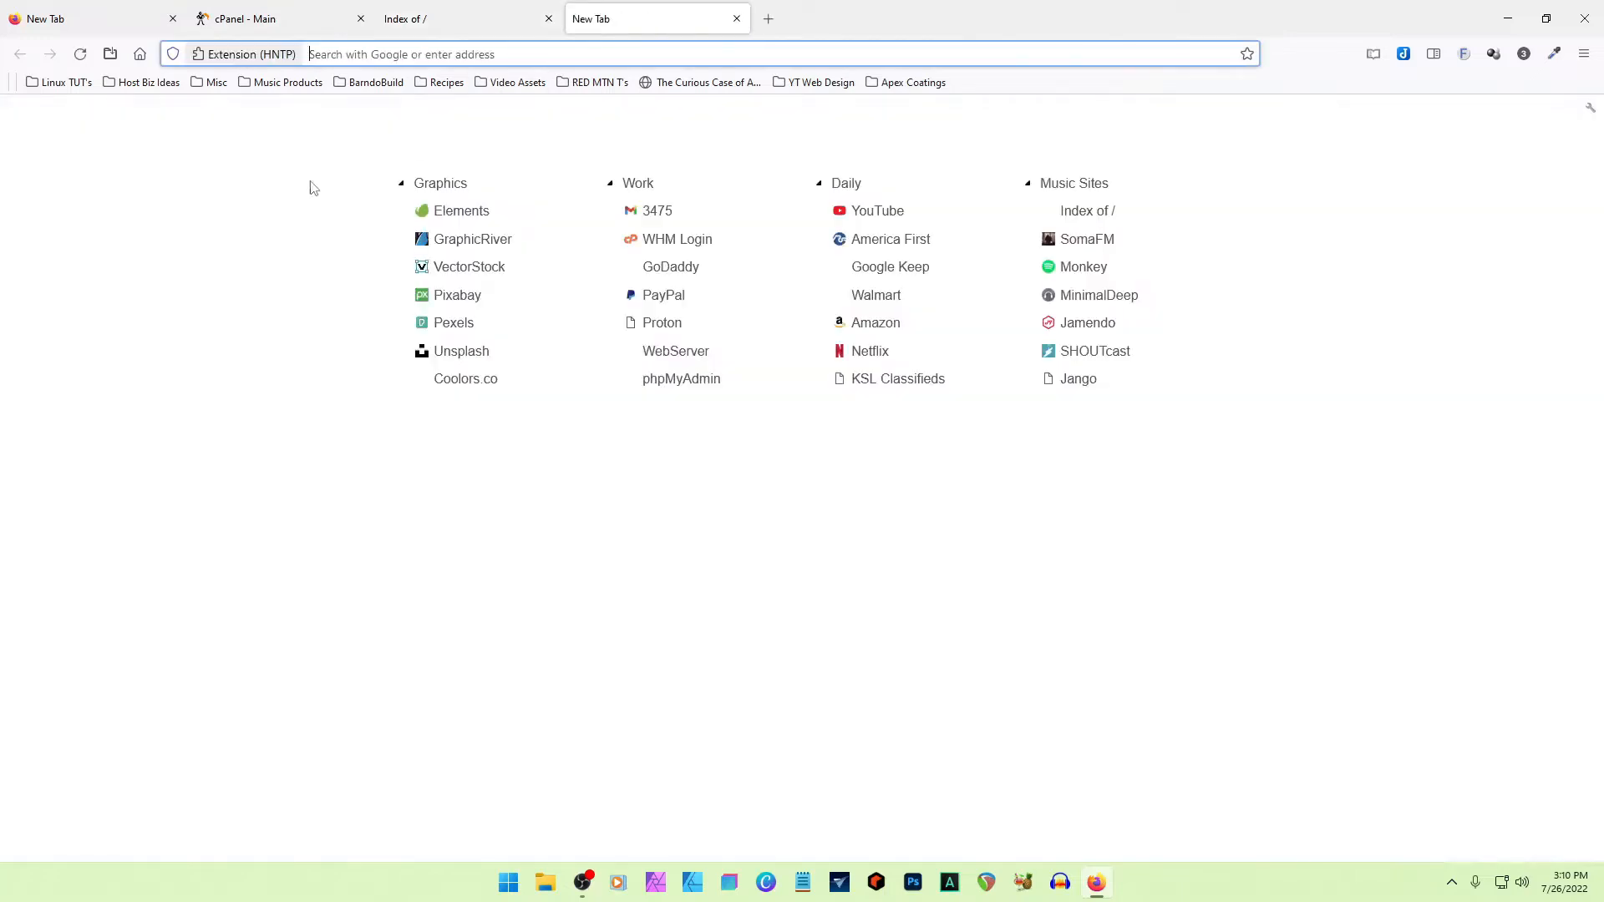
{"action": "type", "text": "word"}
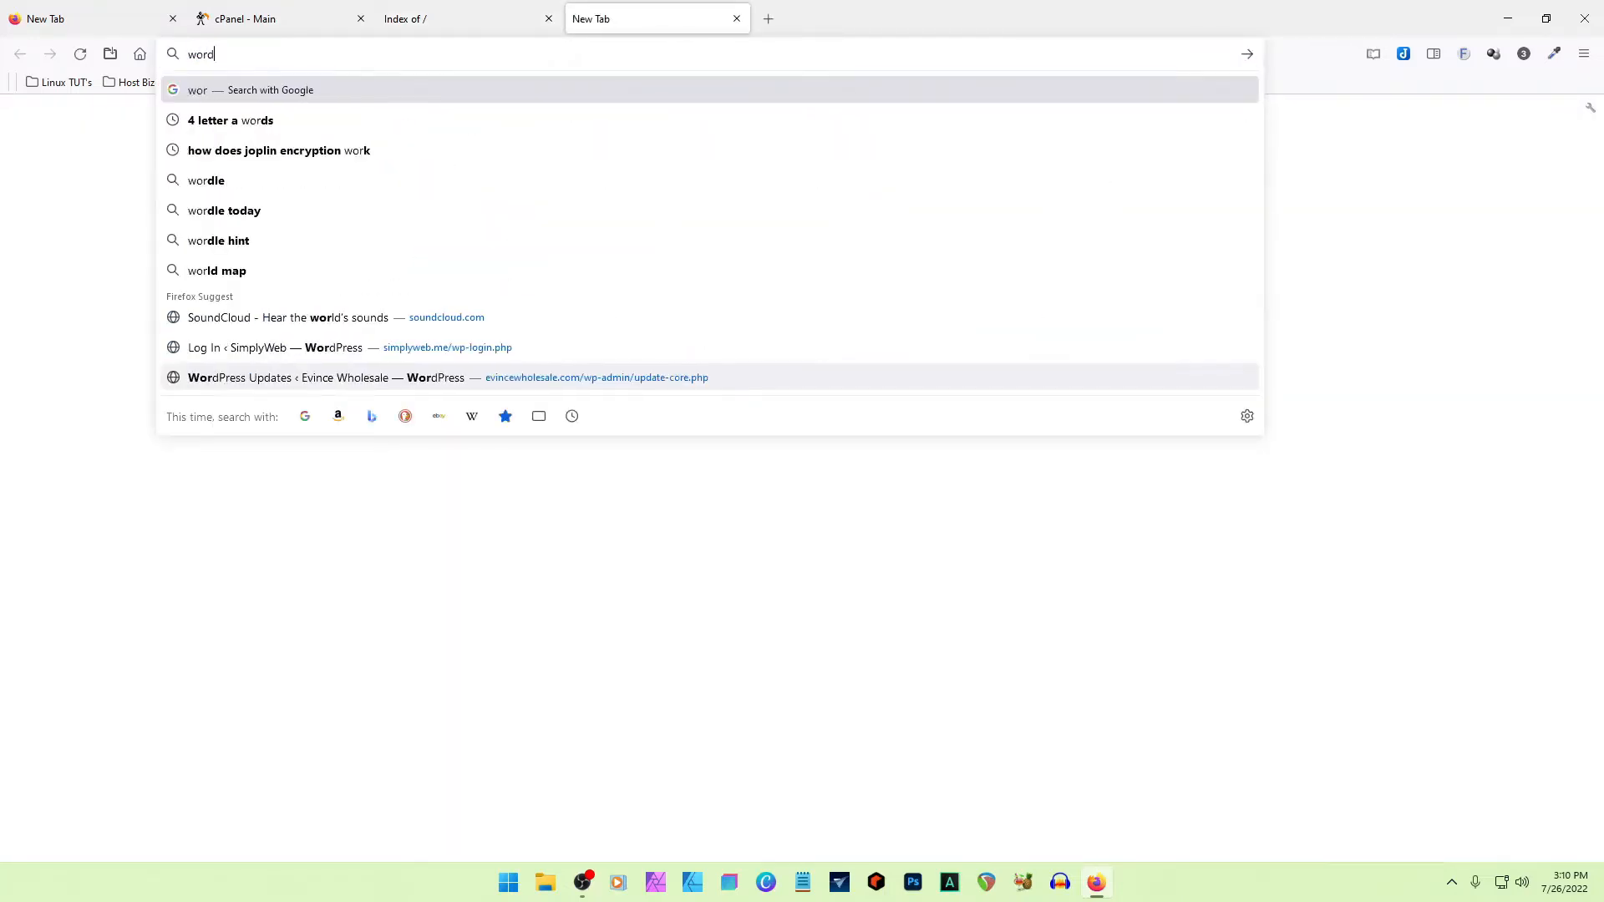
{"action": "type", "text": "press.org"}
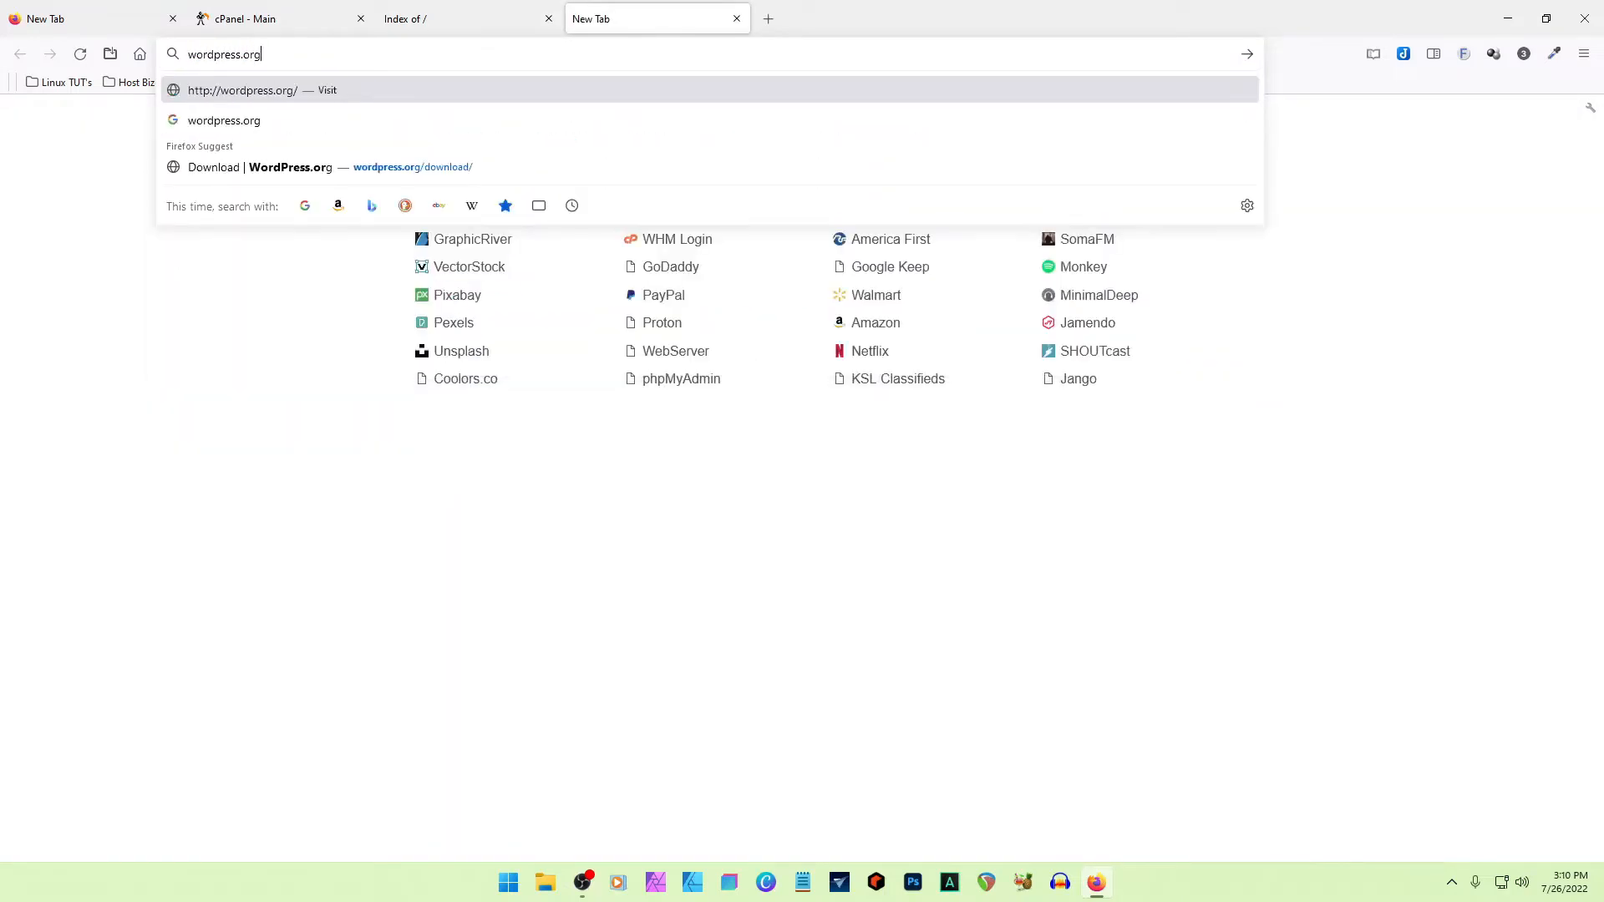
{"action": "key", "text": "Return"}
- Load wordpress.com in another new browser tab for comparison with wordpress.org
{"action": "left_click", "coordinate": [768, 19]}
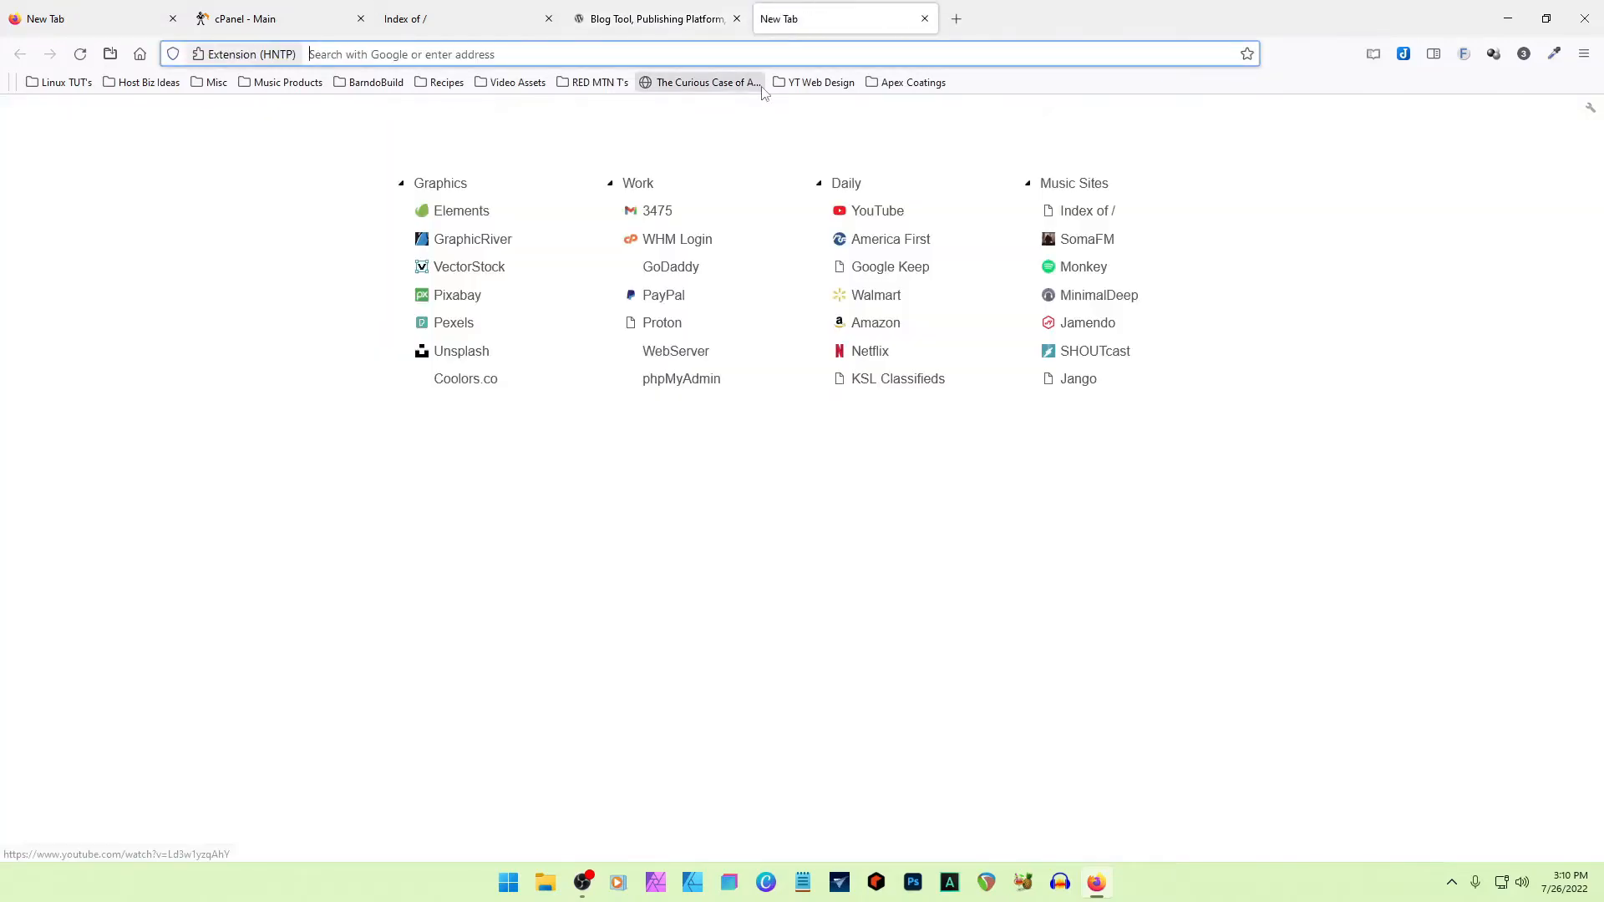
{"action": "type", "text": "wordpress.com"}
{"action": "key", "text": "Return"}
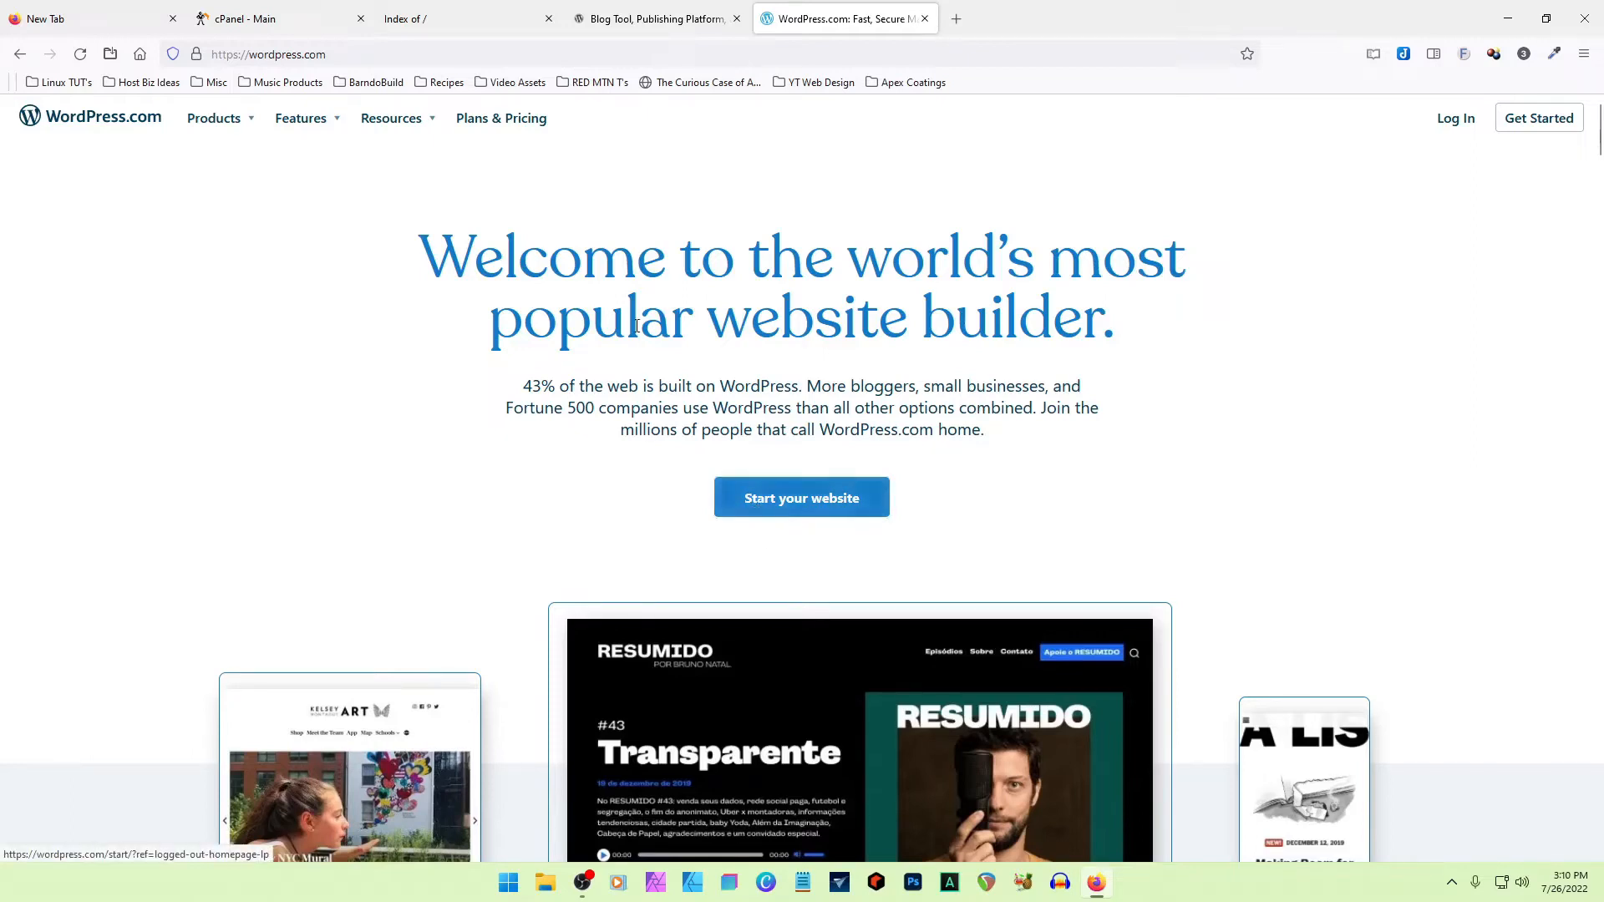
- Download the WordPress 6.0.1 zip from the wordpress.org download page and dismiss the popup that follows
{"action": "left_click", "coordinate": [650, 23]}
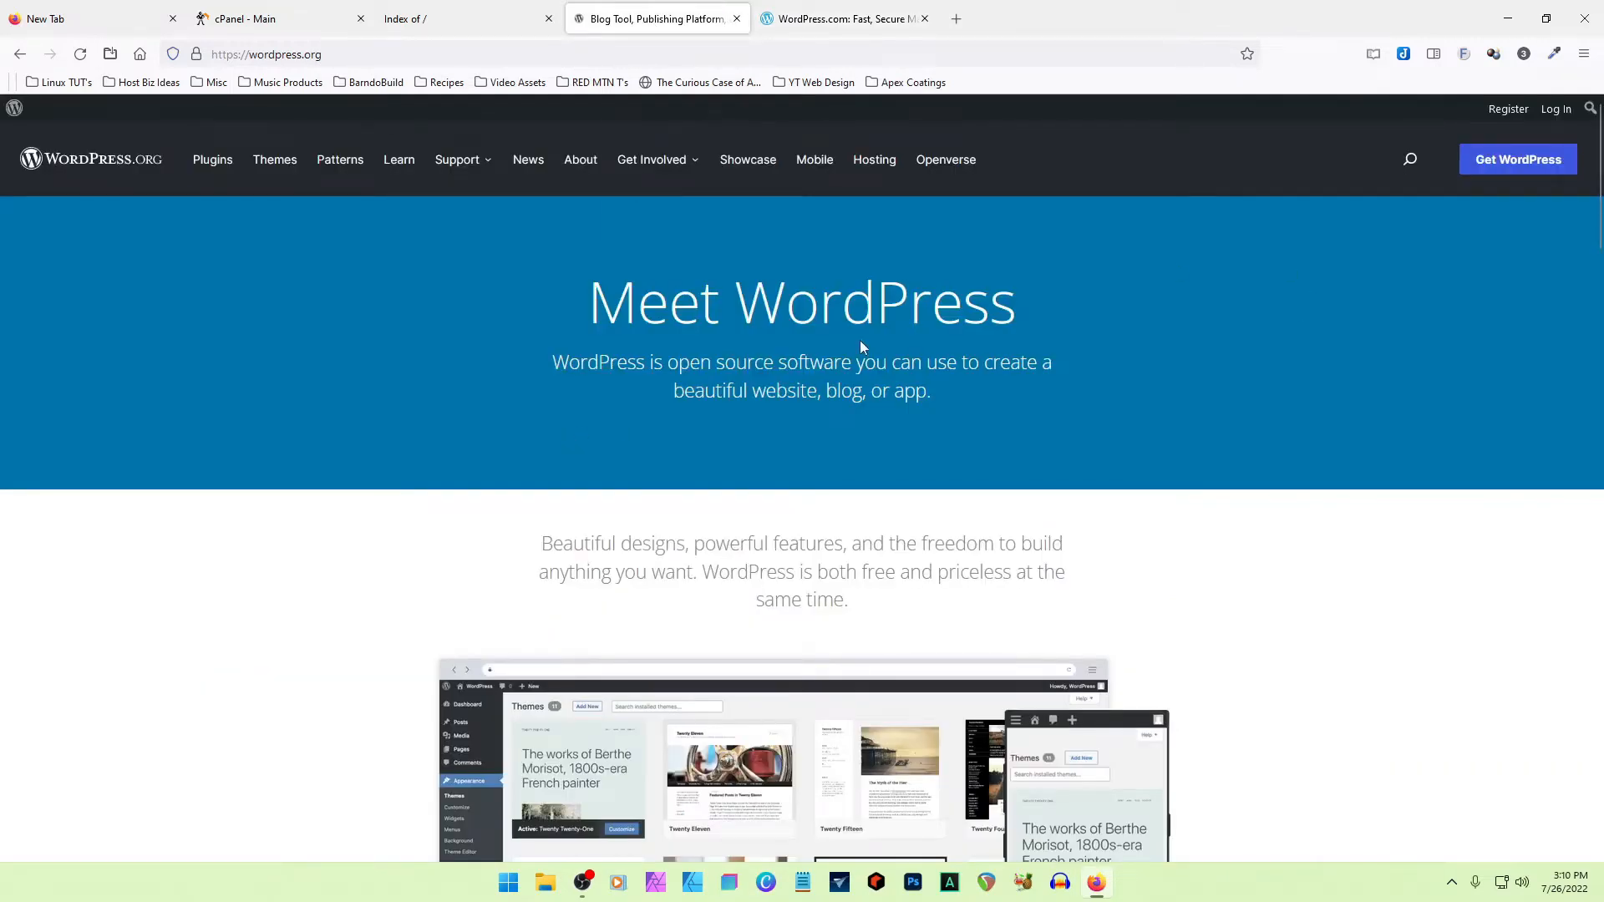
{"action": "scroll", "coordinate": [861, 346], "scroll_direction": "down", "scroll_amount": 8}
{"action": "scroll", "coordinate": [861, 346], "scroll_direction": "up", "scroll_amount": 8}
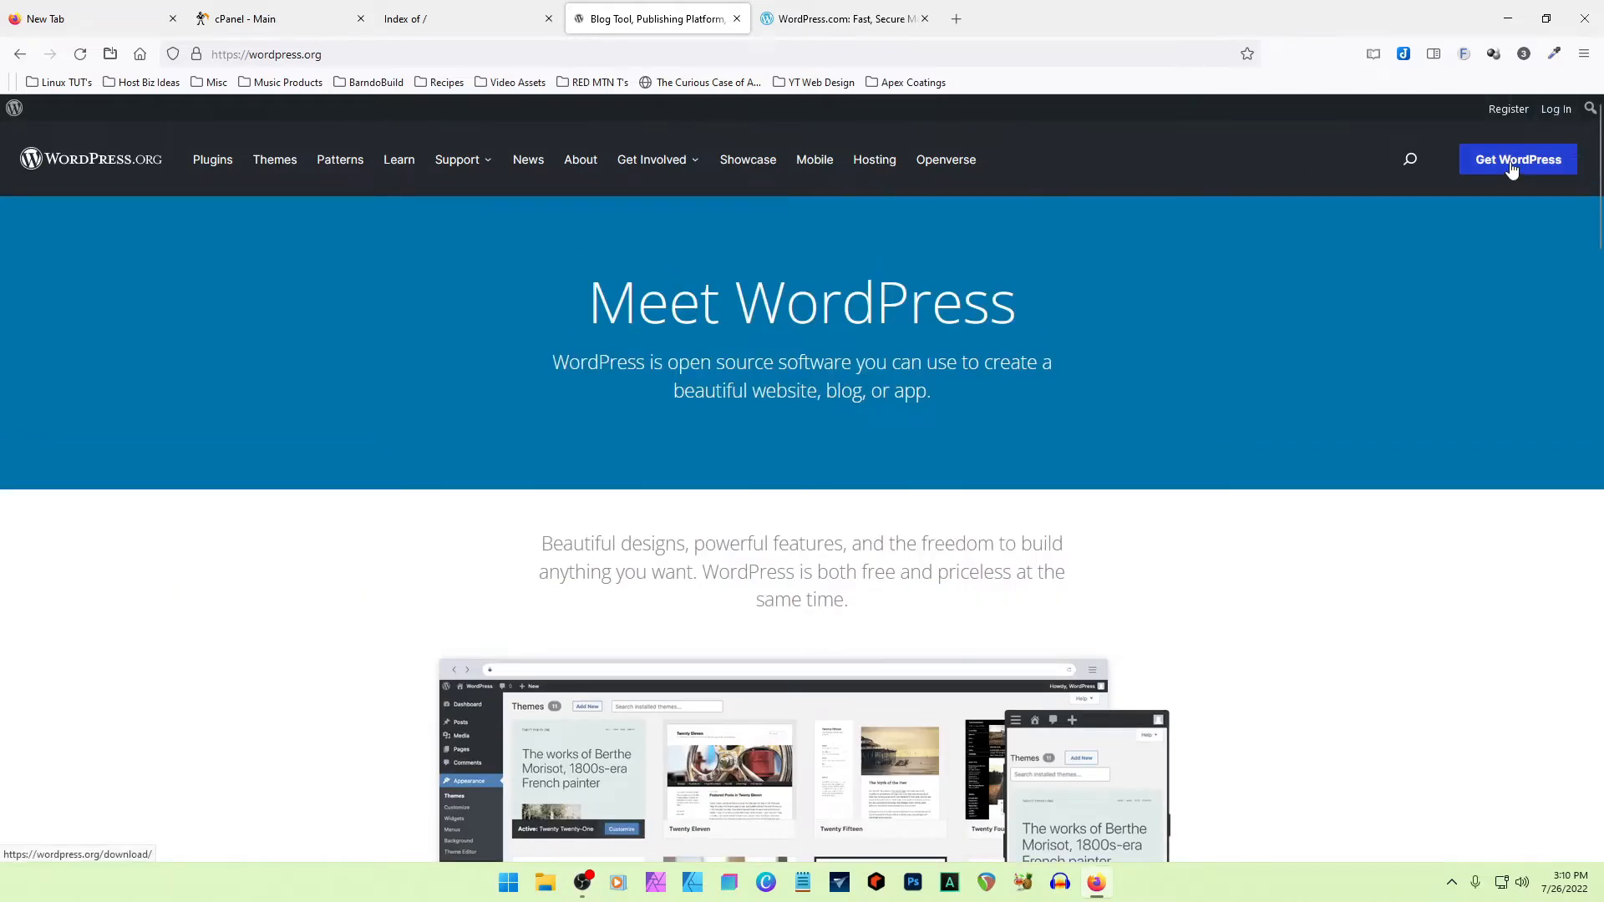
{"action": "scroll", "coordinate": [1329, 468], "scroll_direction": "down", "scroll_amount": 15}
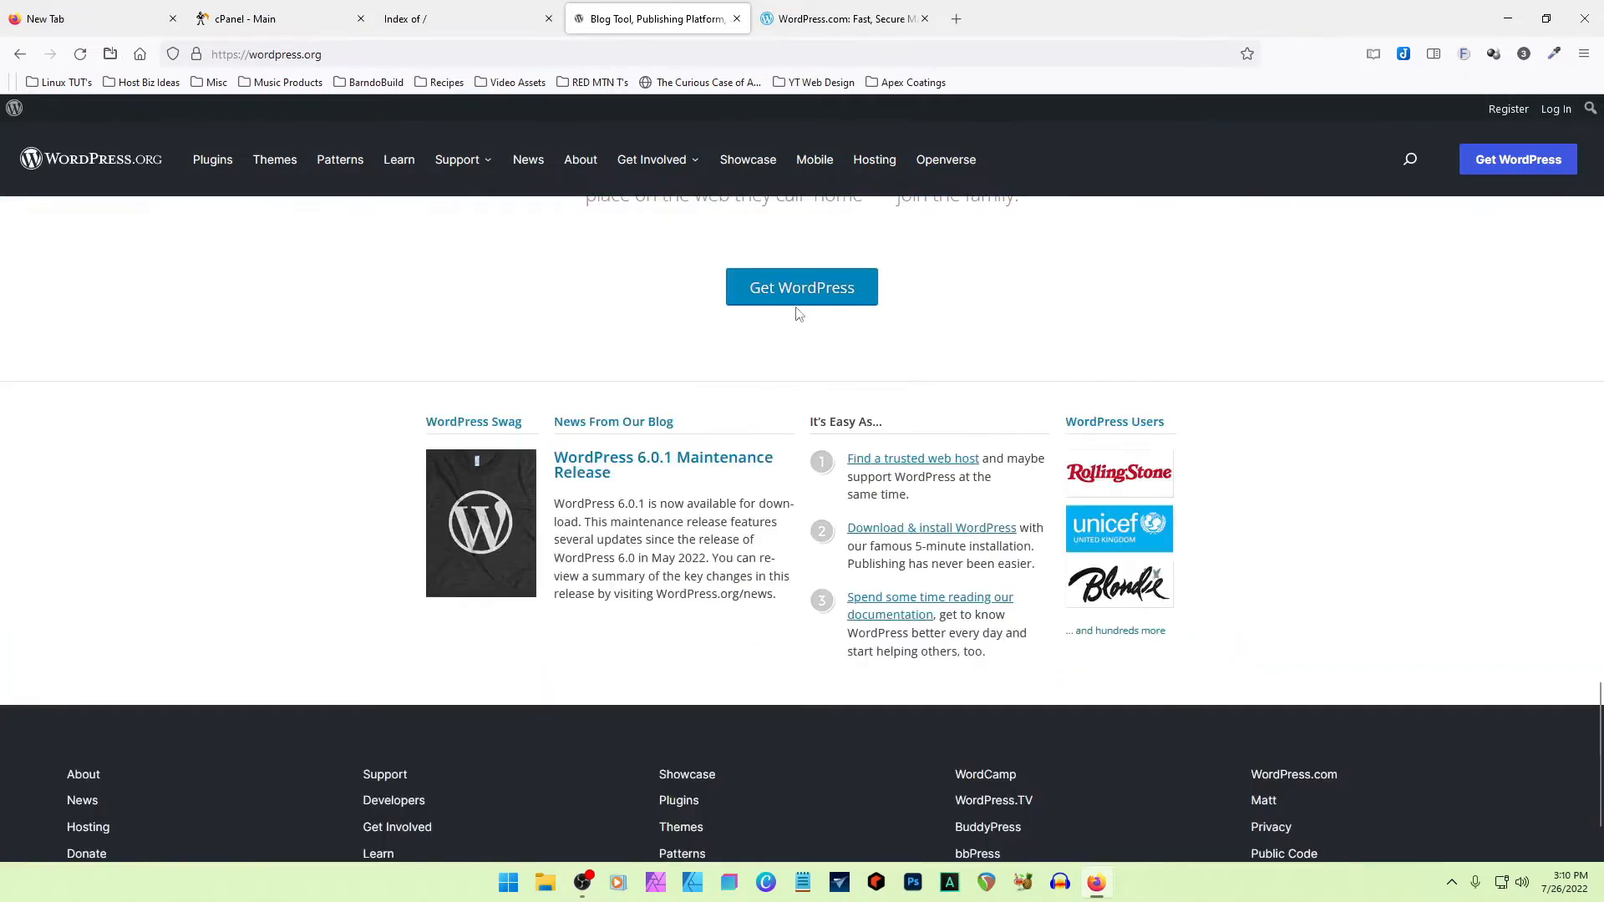
{"action": "scroll", "coordinate": [1195, 334], "scroll_direction": "up", "scroll_amount": 2}
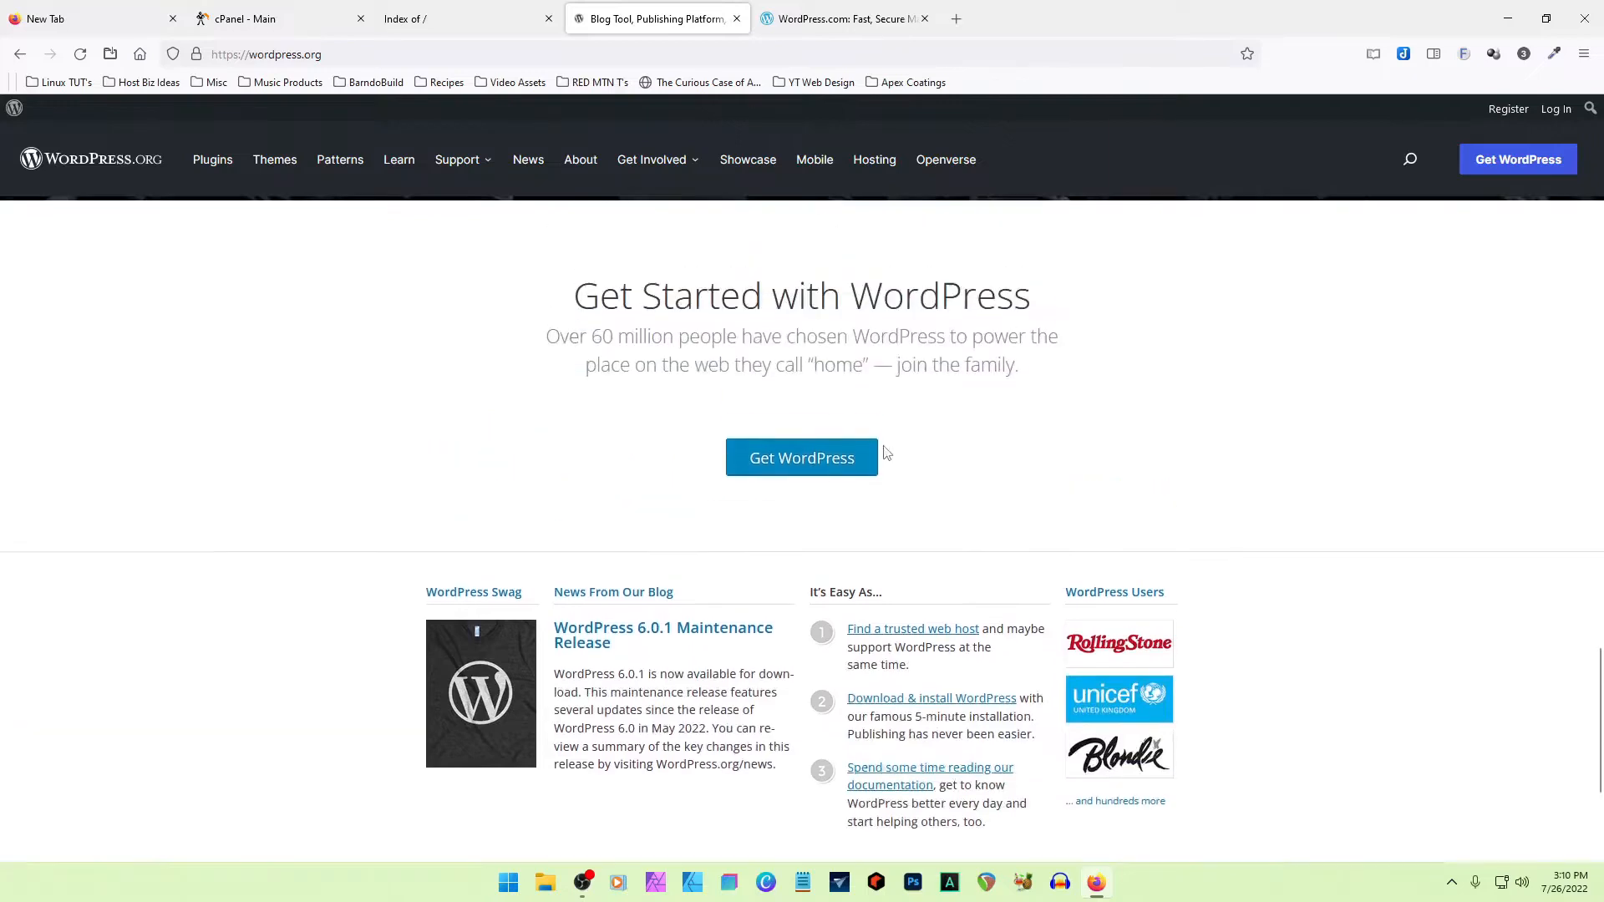
{"action": "left_click", "coordinate": [781, 466]}
{"action": "scroll", "coordinate": [1178, 592], "scroll_direction": "down", "scroll_amount": 10}
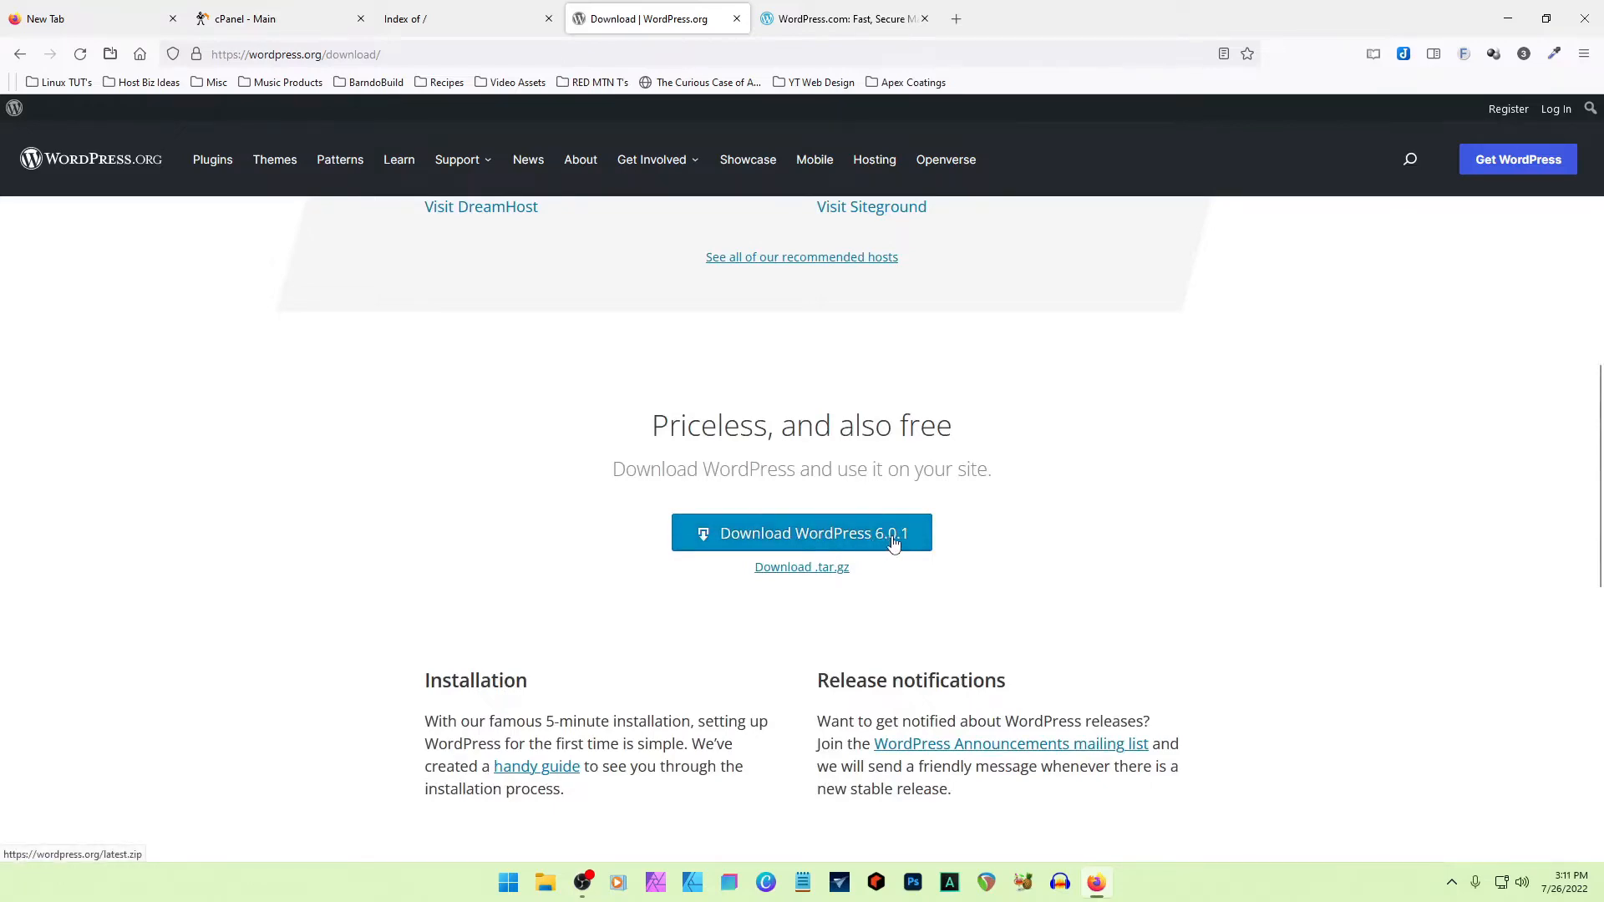
{"action": "left_click", "coordinate": [810, 541]}
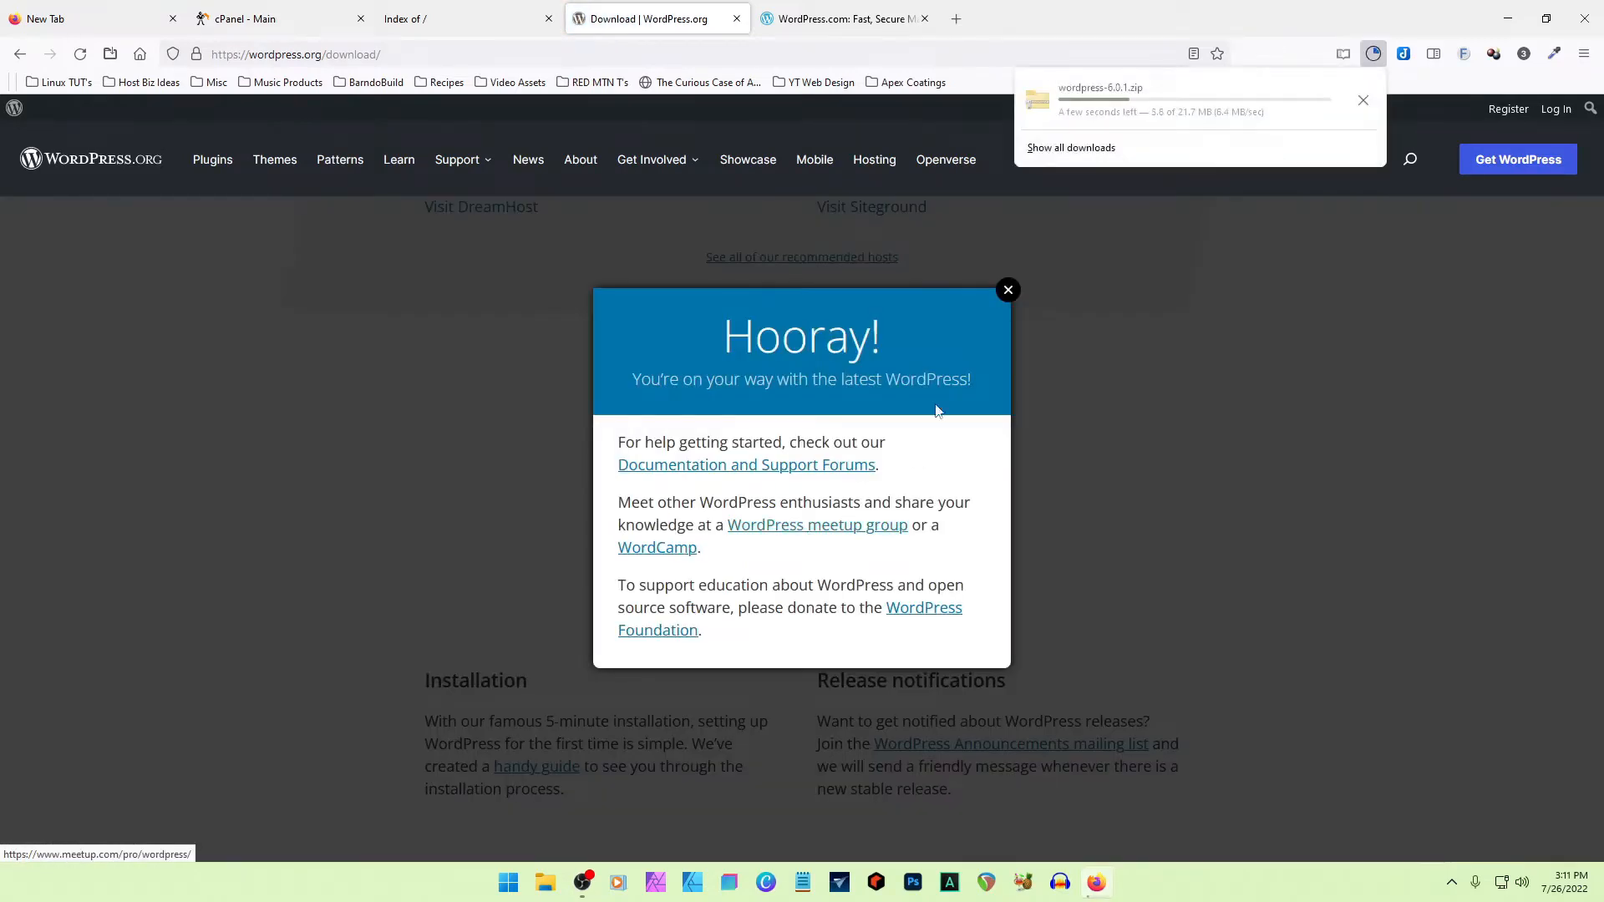
{"action": "left_click", "coordinate": [1008, 290]}
- Open the Oxygen Builder pricing page in a new tab and compare the Basic and Ultimate packages
{"action": "left_click", "coordinate": [956, 18]}
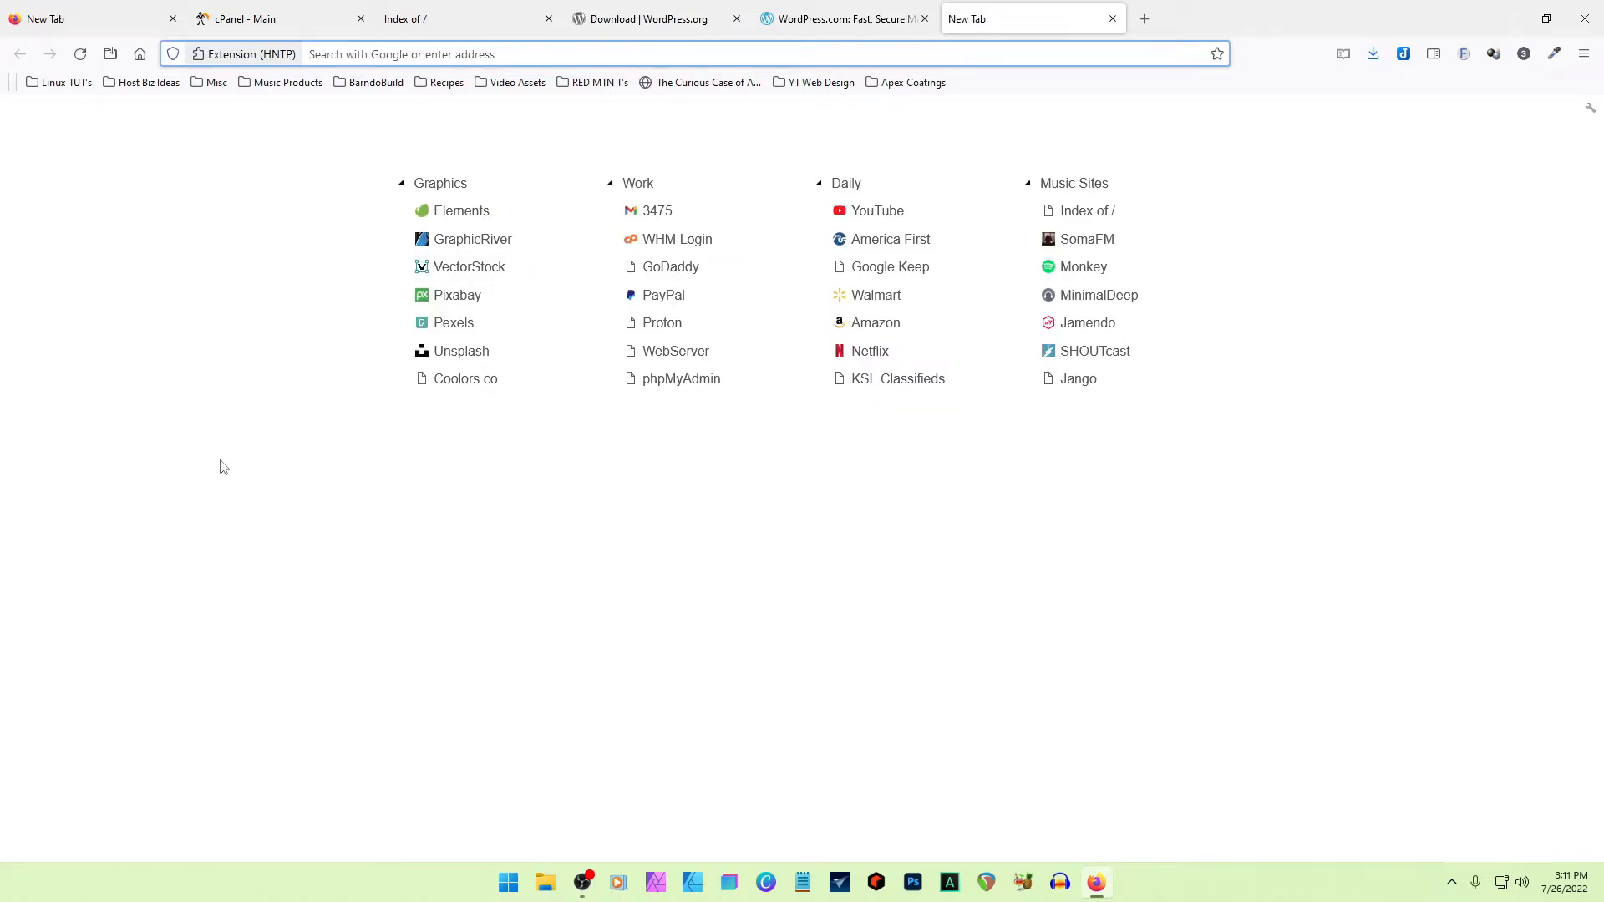
{"action": "type", "text": "oxygenbuilder"}
{"action": "key", "text": "Return"}
{"action": "left_click", "coordinate": [217, 318]}
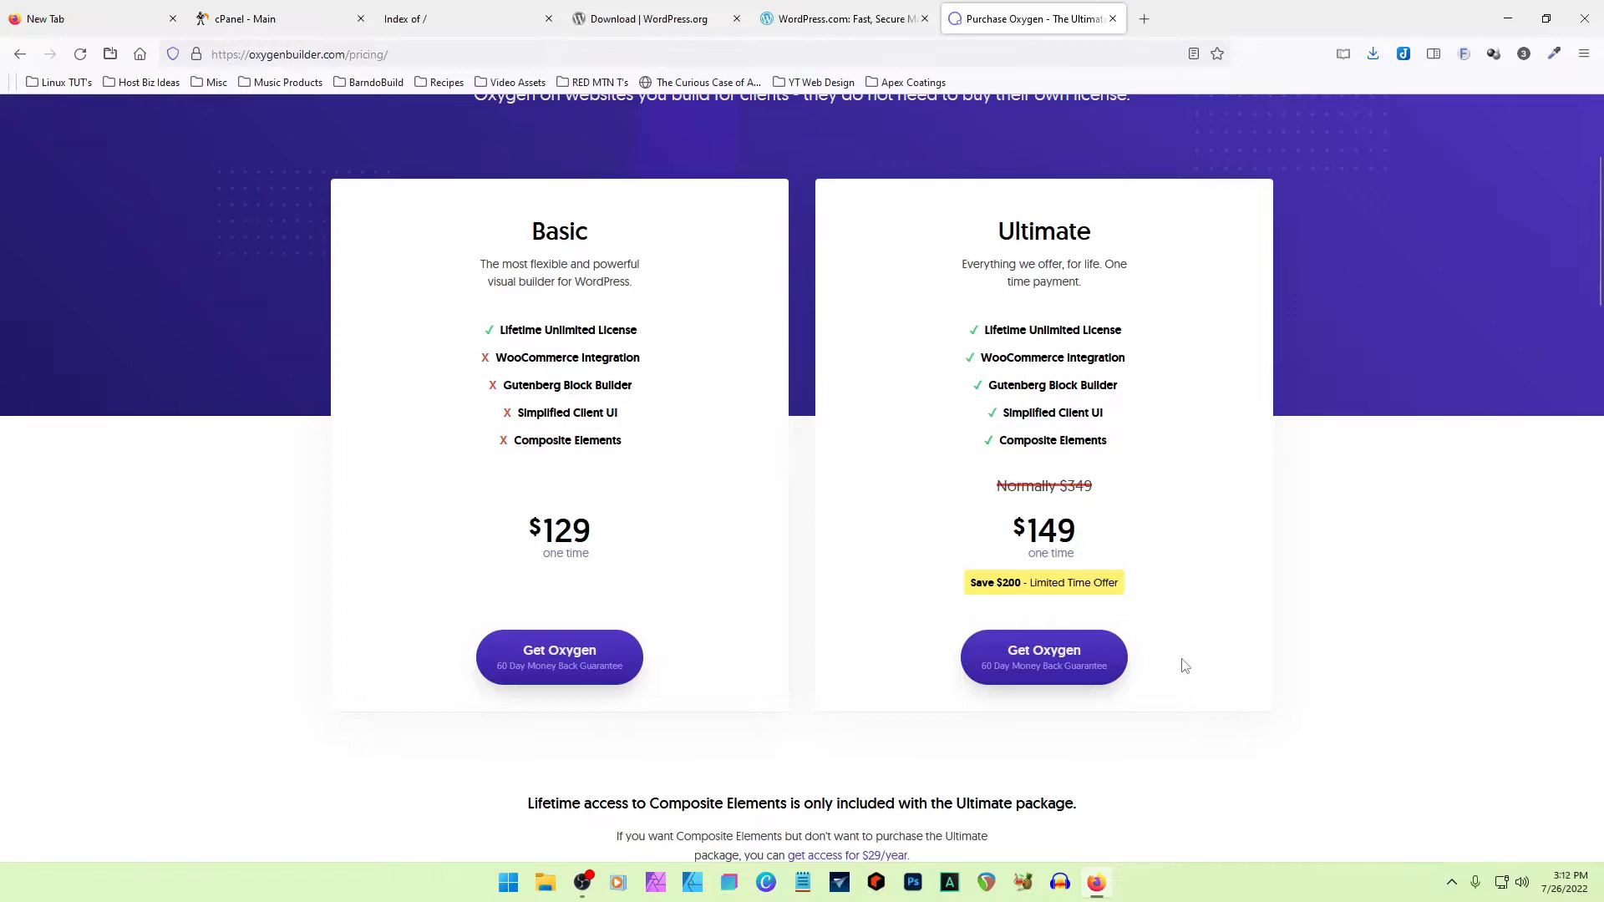
{"action": "scroll", "coordinate": [1165, 659], "scroll_direction": "up", "scroll_amount": 2}
{"action": "scroll", "coordinate": [1161, 659], "scroll_direction": "down", "scroll_amount": 1}
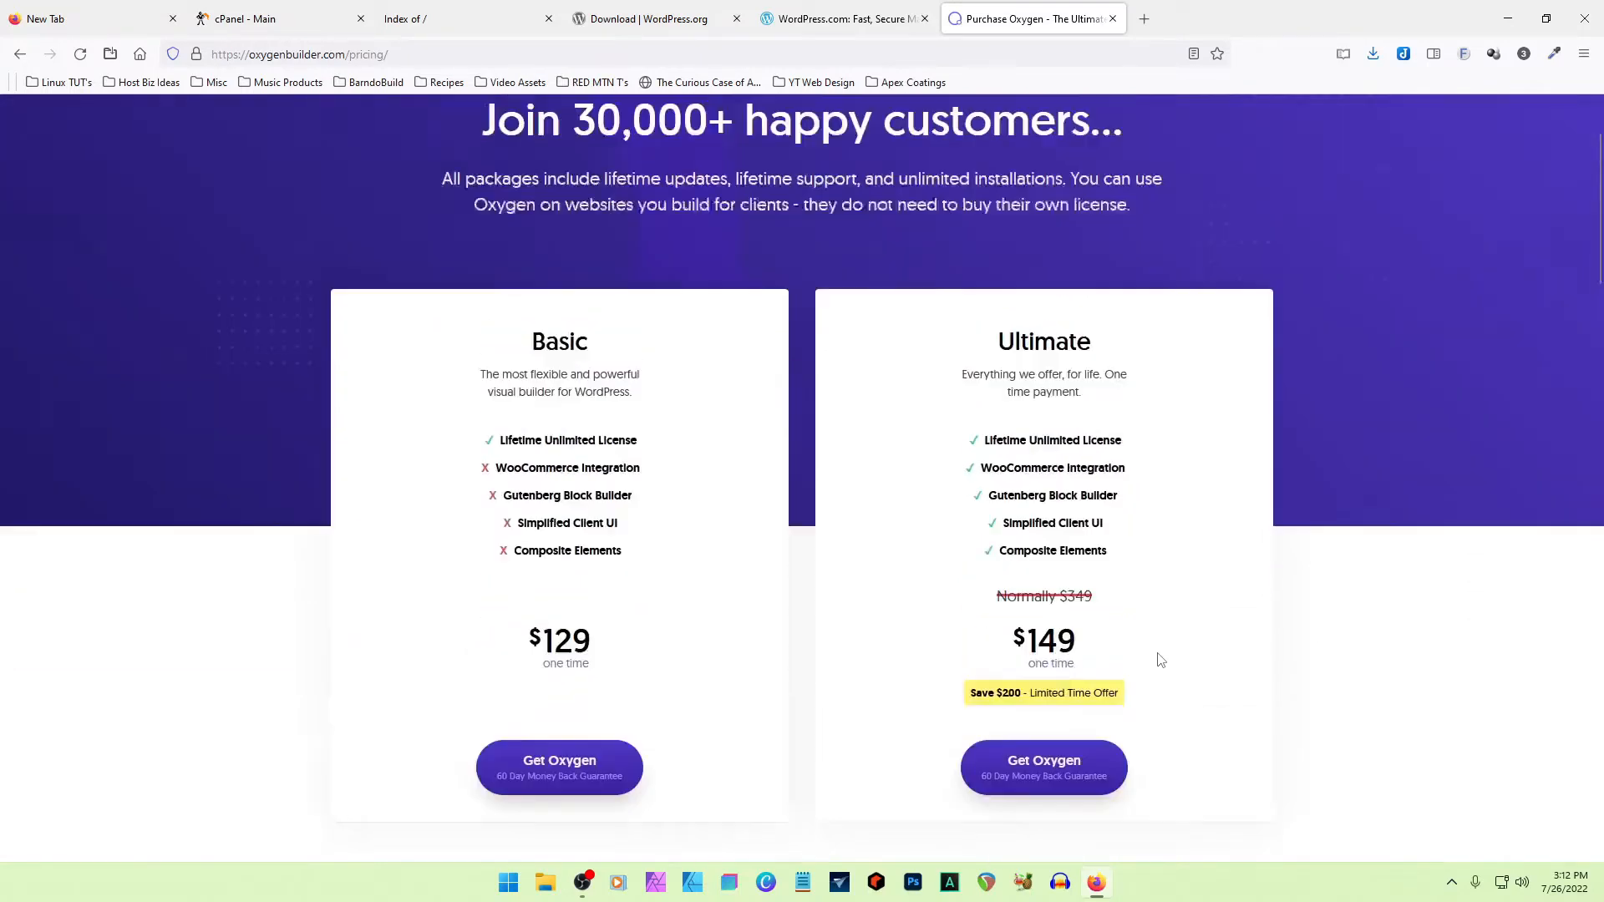
{"action": "scroll", "coordinate": [1161, 659], "scroll_direction": "up", "scroll_amount": 2}
- Download the oxygen.4.0.2 plugin from the Oxygen purchase confirmation page
{"action": "left_click", "coordinate": [429, 55]}
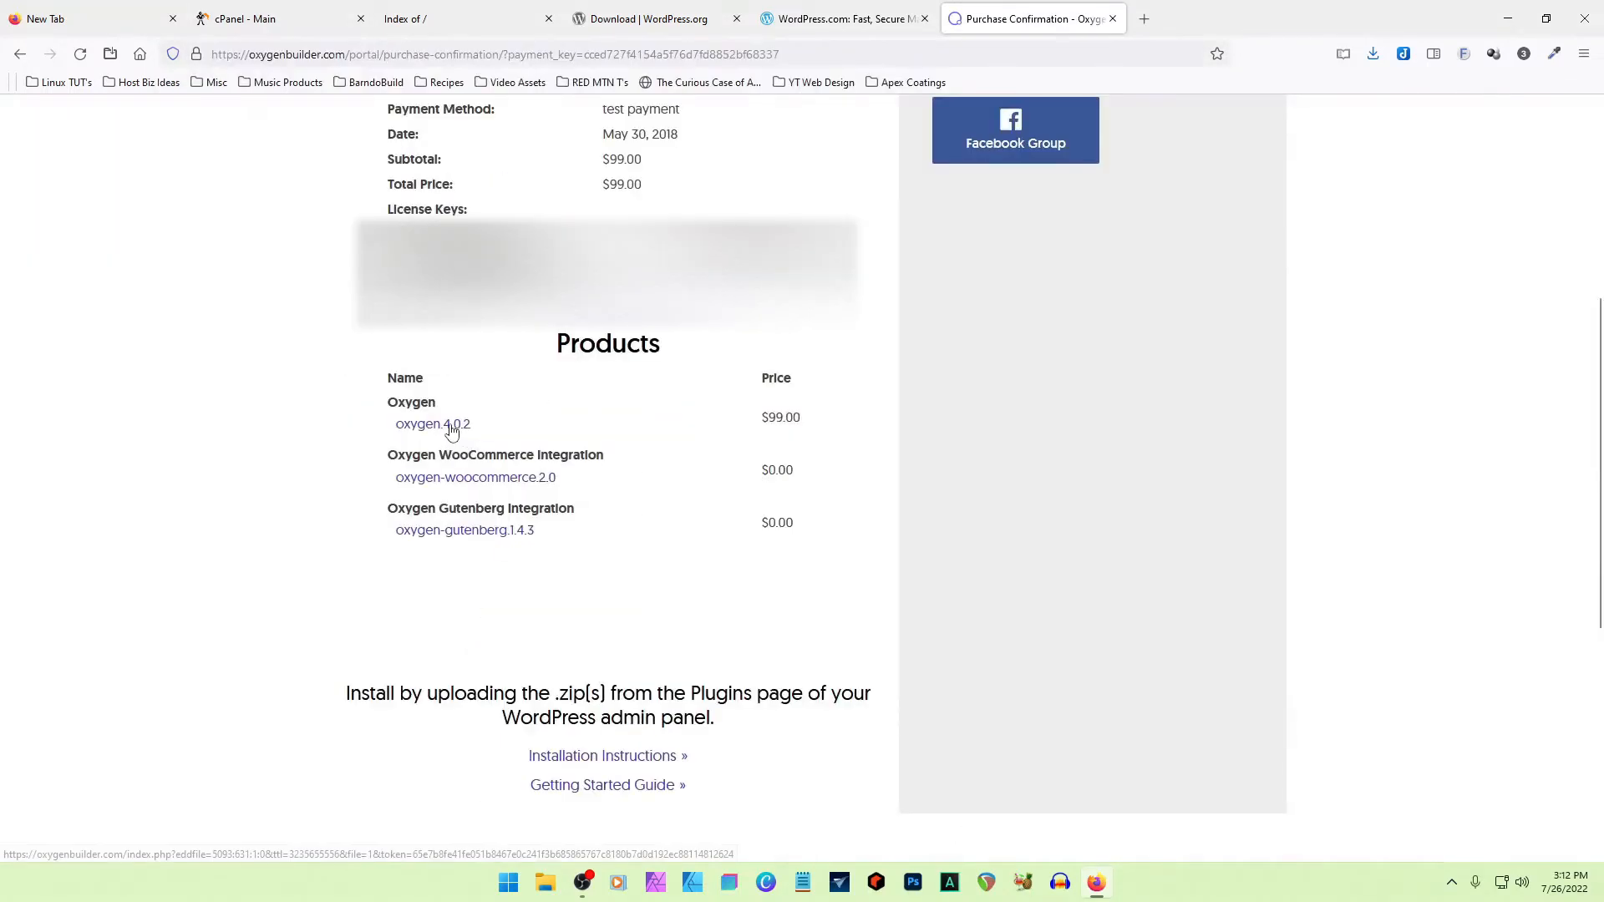
{"action": "left_click", "coordinate": [417, 428]}
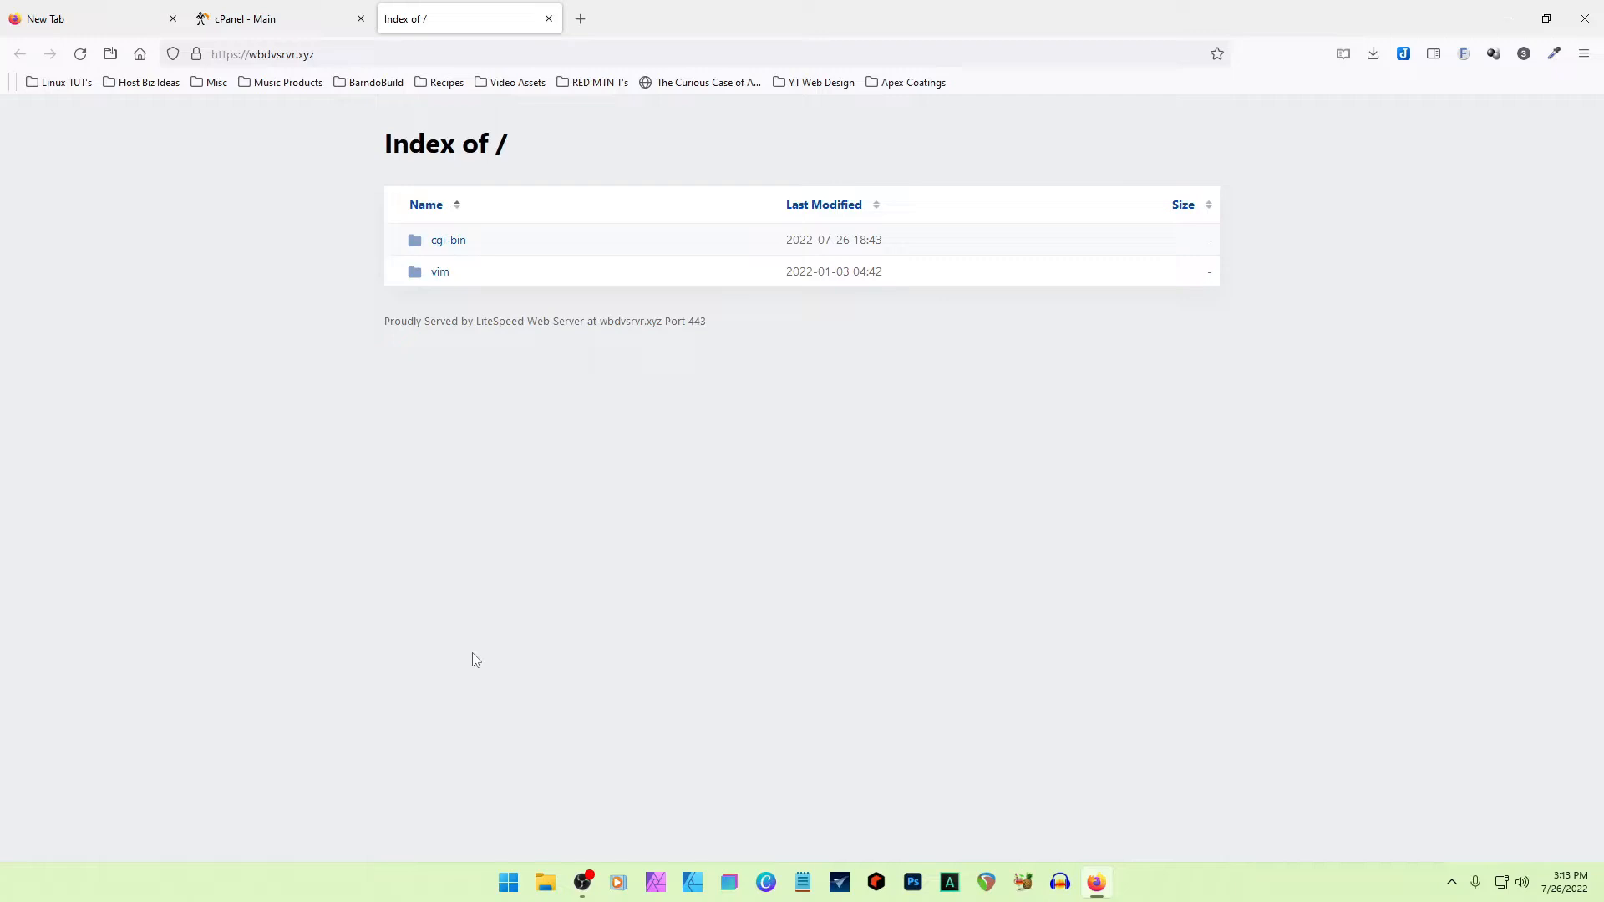
- Return to cPanel and check the domain's current PHP version in the PHP Selector
{"action": "left_click", "coordinate": [276, 19]}
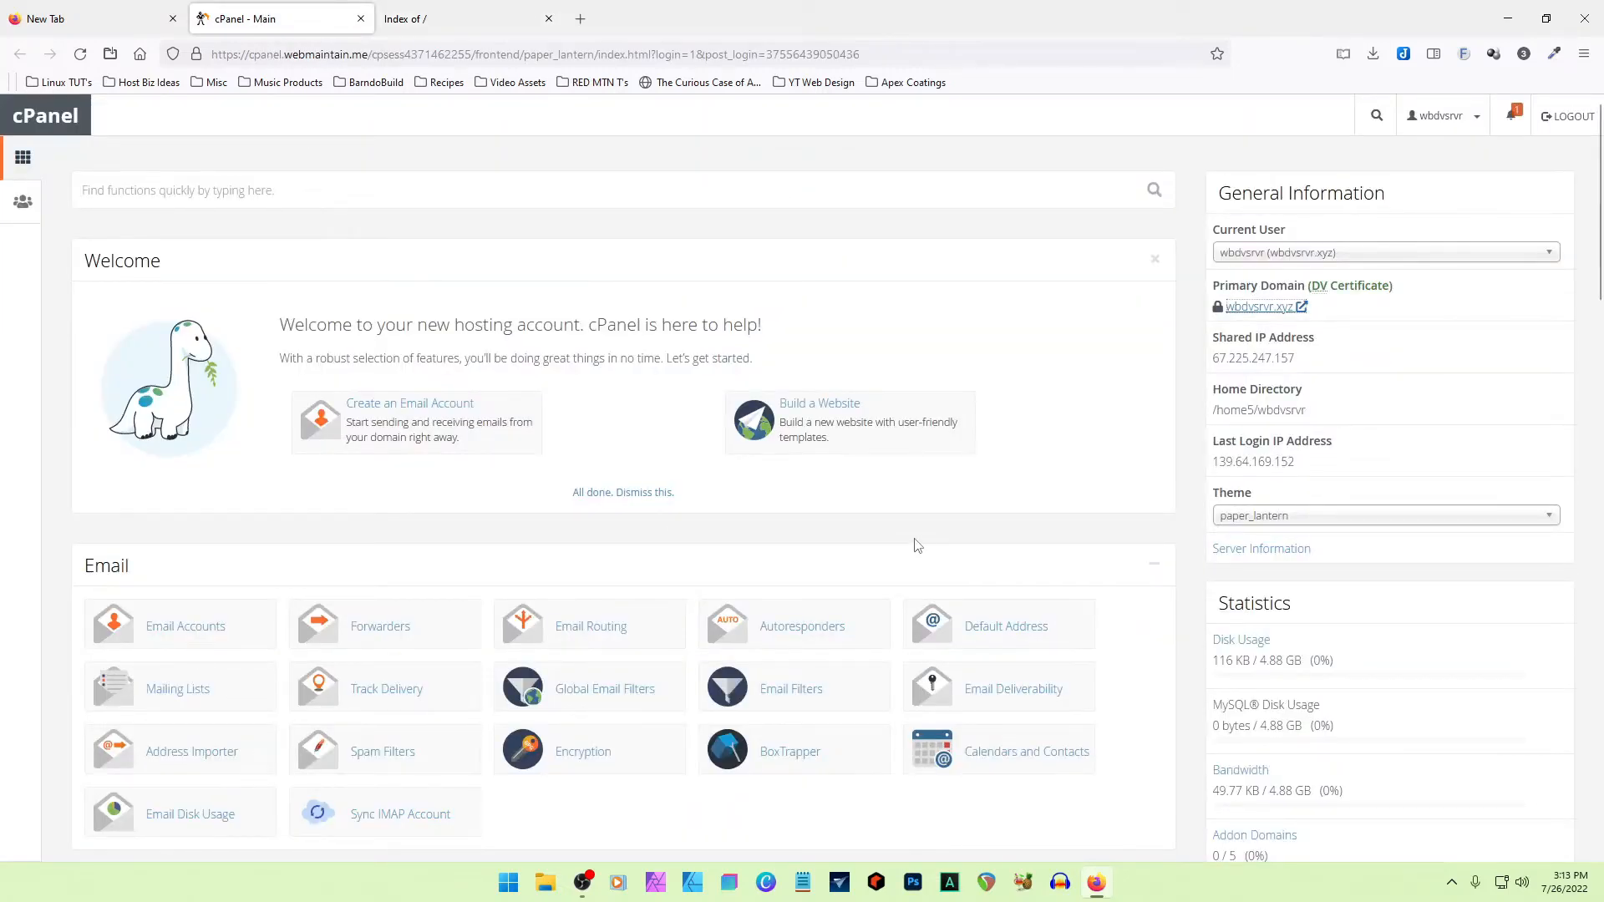
{"action": "scroll", "coordinate": [916, 544], "scroll_direction": "down", "scroll_amount": 3}
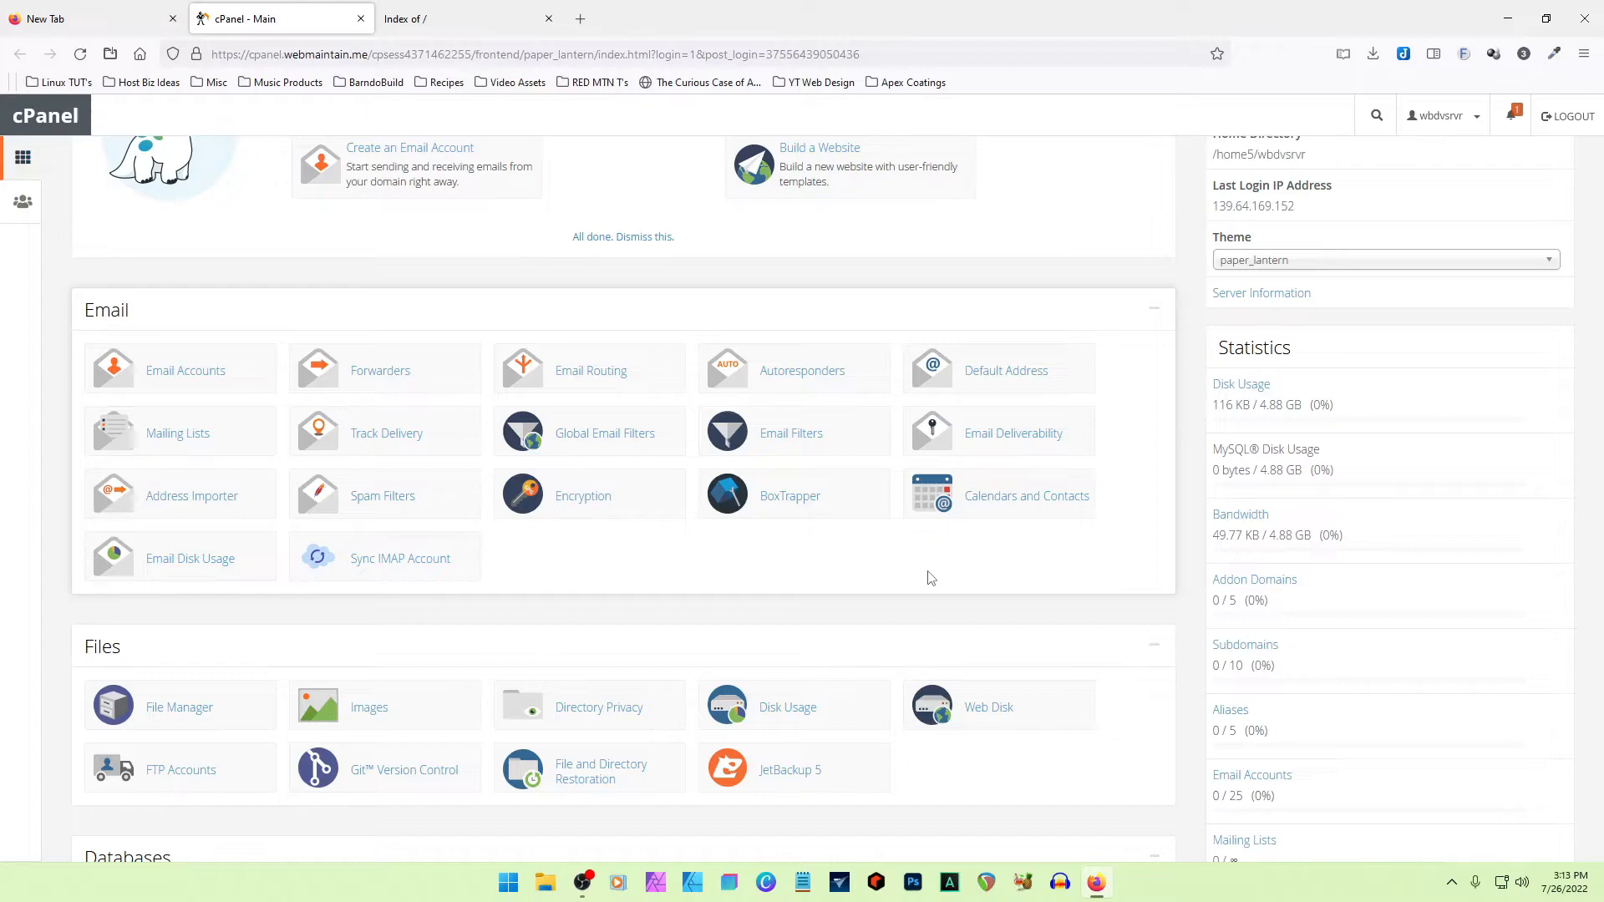
{"action": "scroll", "coordinate": [930, 578], "scroll_direction": "down", "scroll_amount": 4}
{"action": "scroll", "coordinate": [930, 578], "scroll_direction": "down", "scroll_amount": 8}
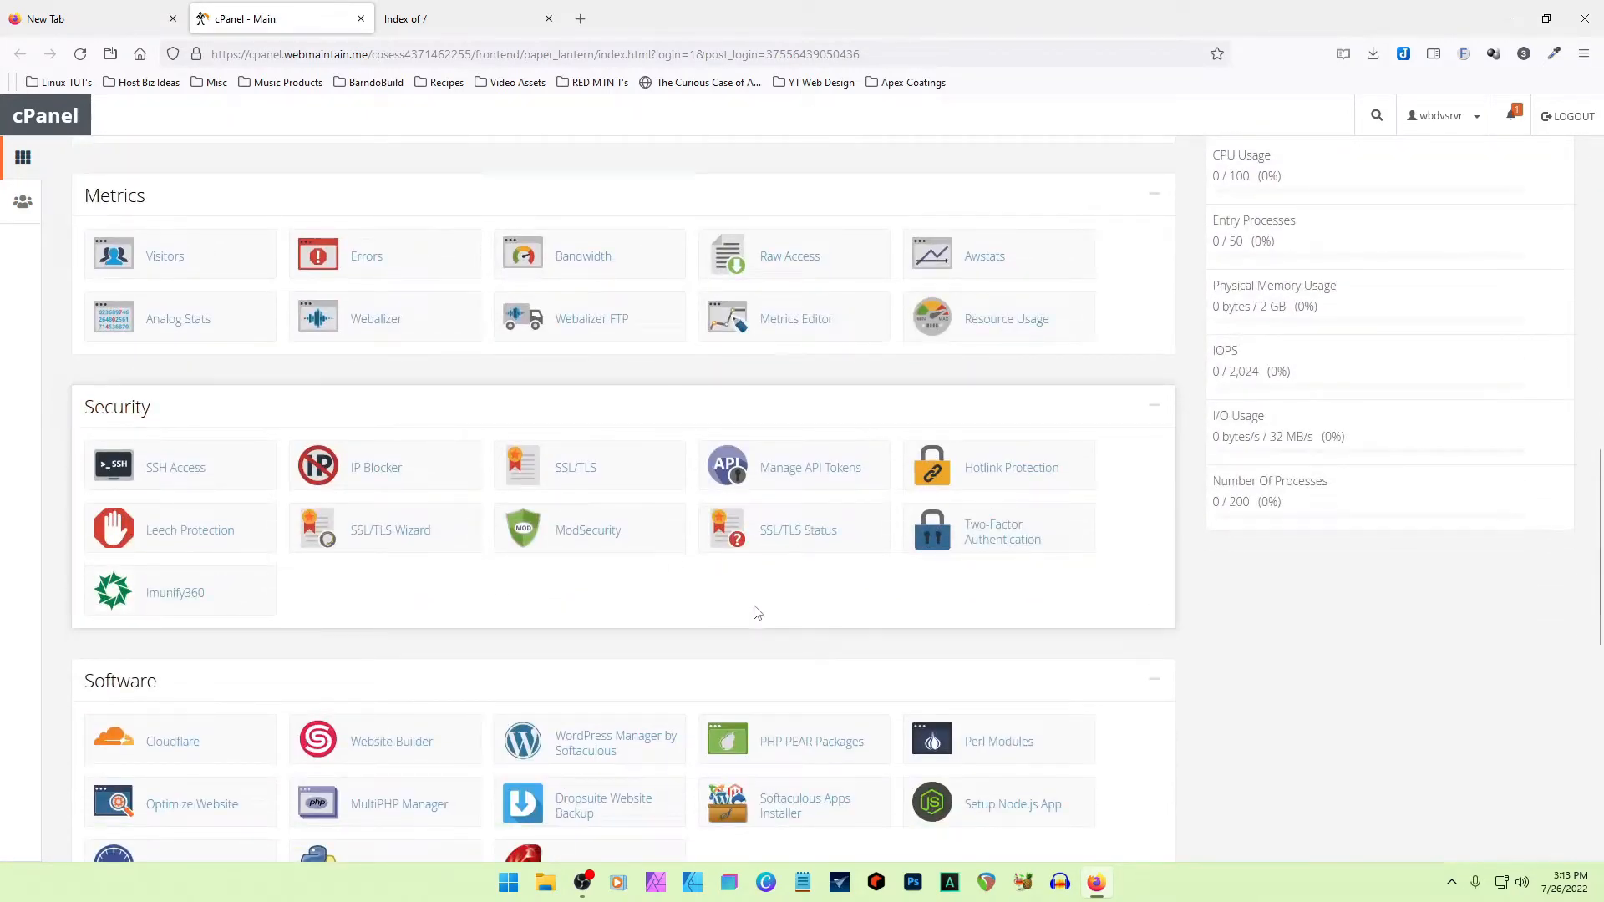
{"action": "scroll", "coordinate": [731, 613], "scroll_direction": "down", "scroll_amount": 3}
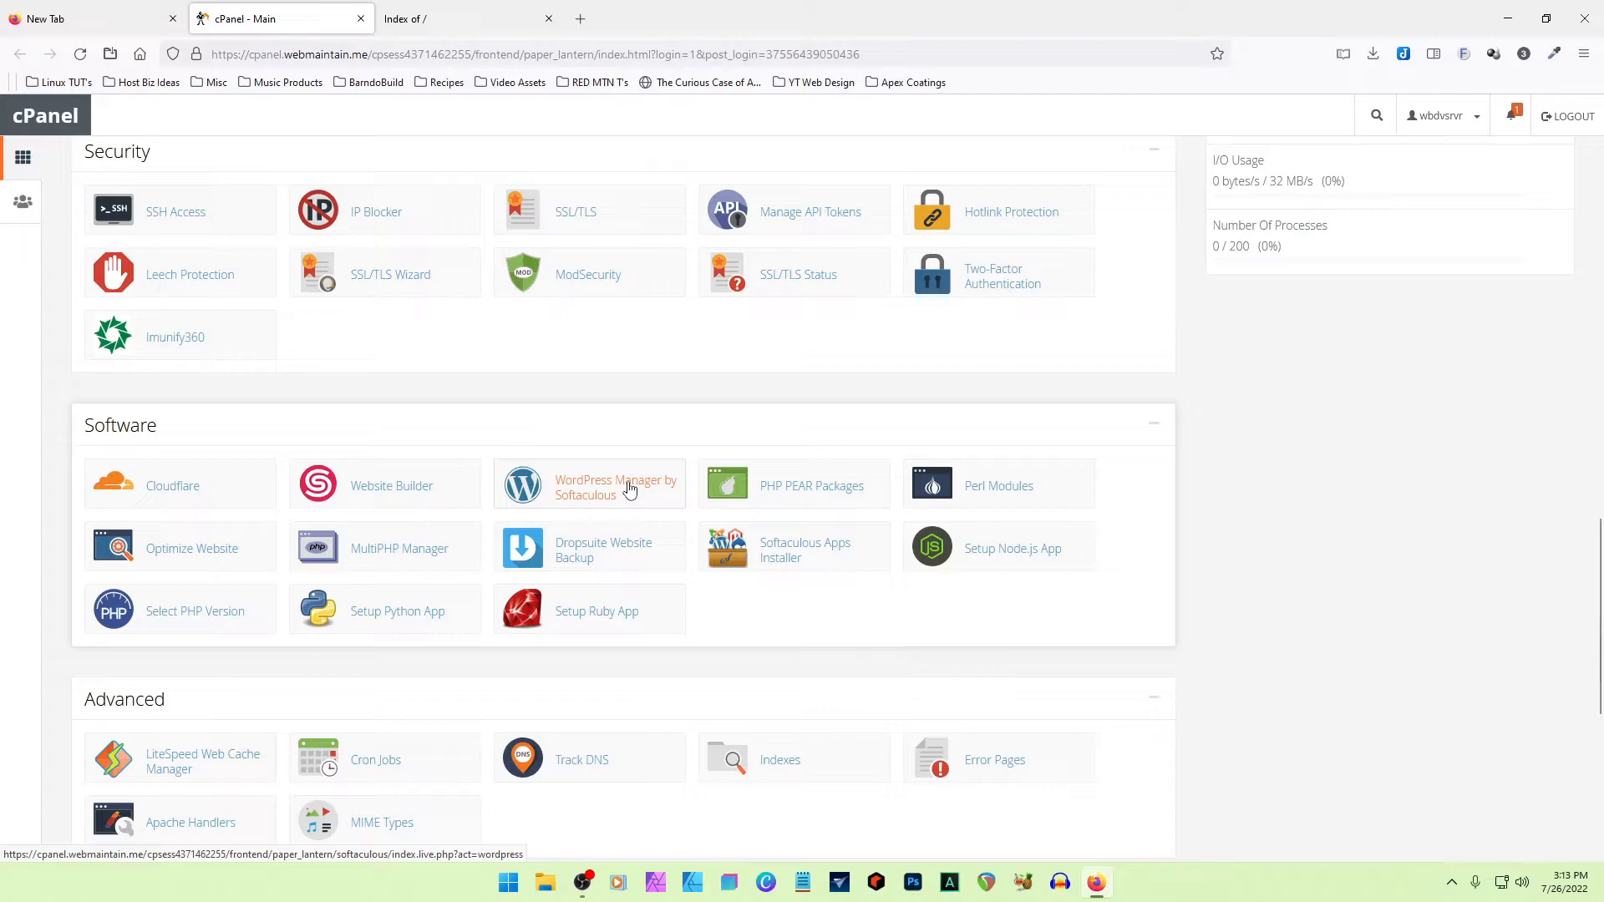
{"action": "left_click", "coordinate": [190, 619]}
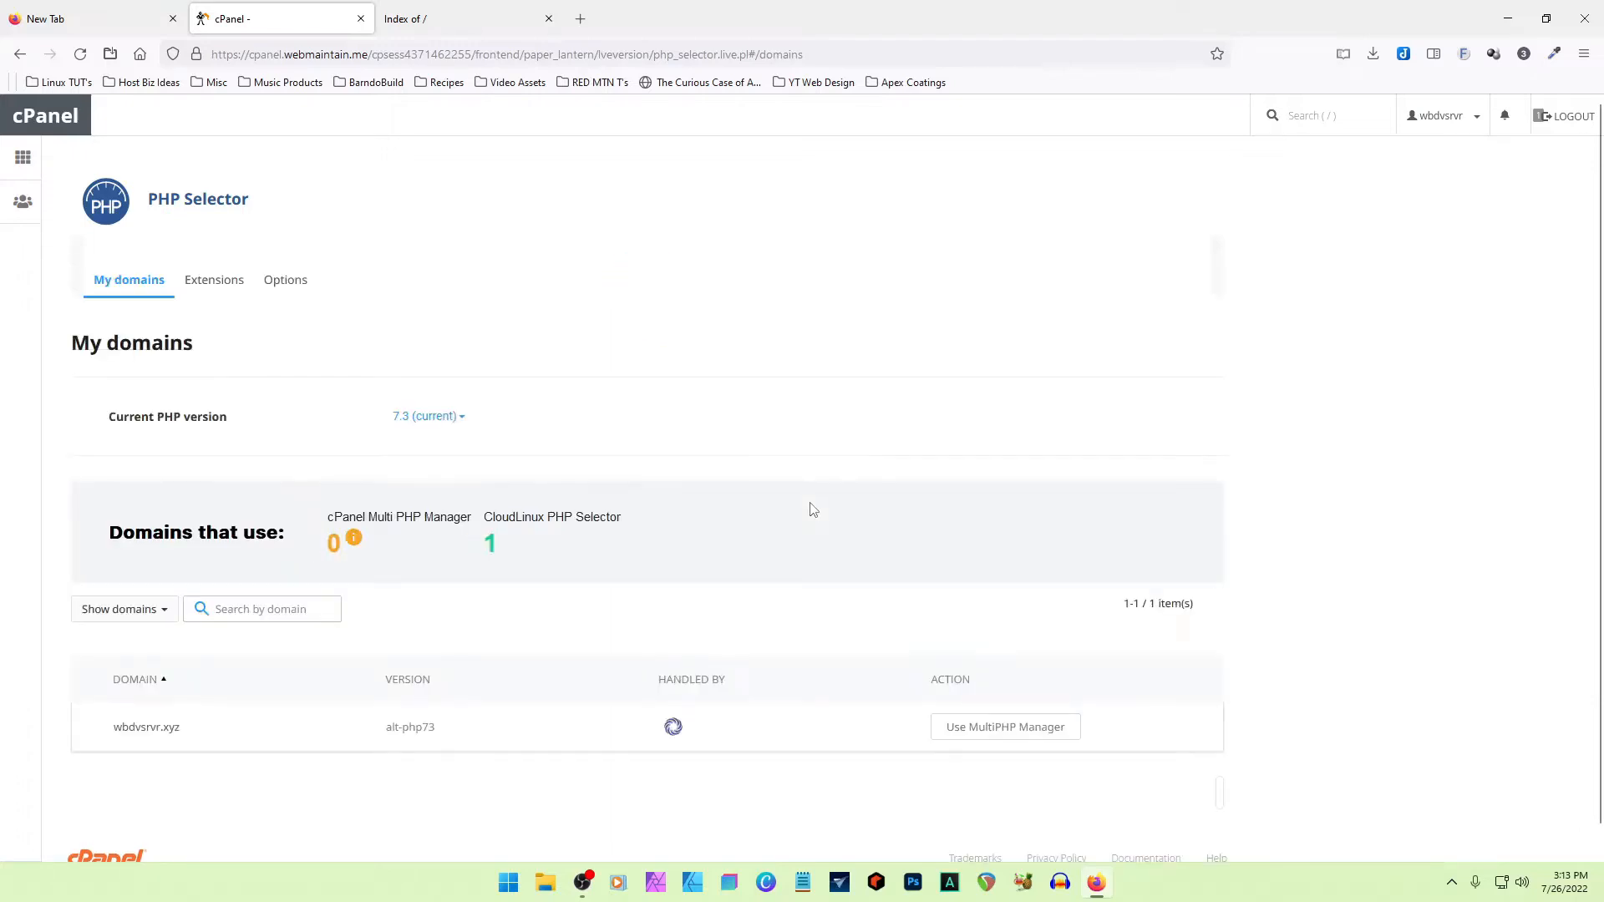
{"action": "scroll", "coordinate": [813, 510], "scroll_direction": "down", "scroll_amount": 2}
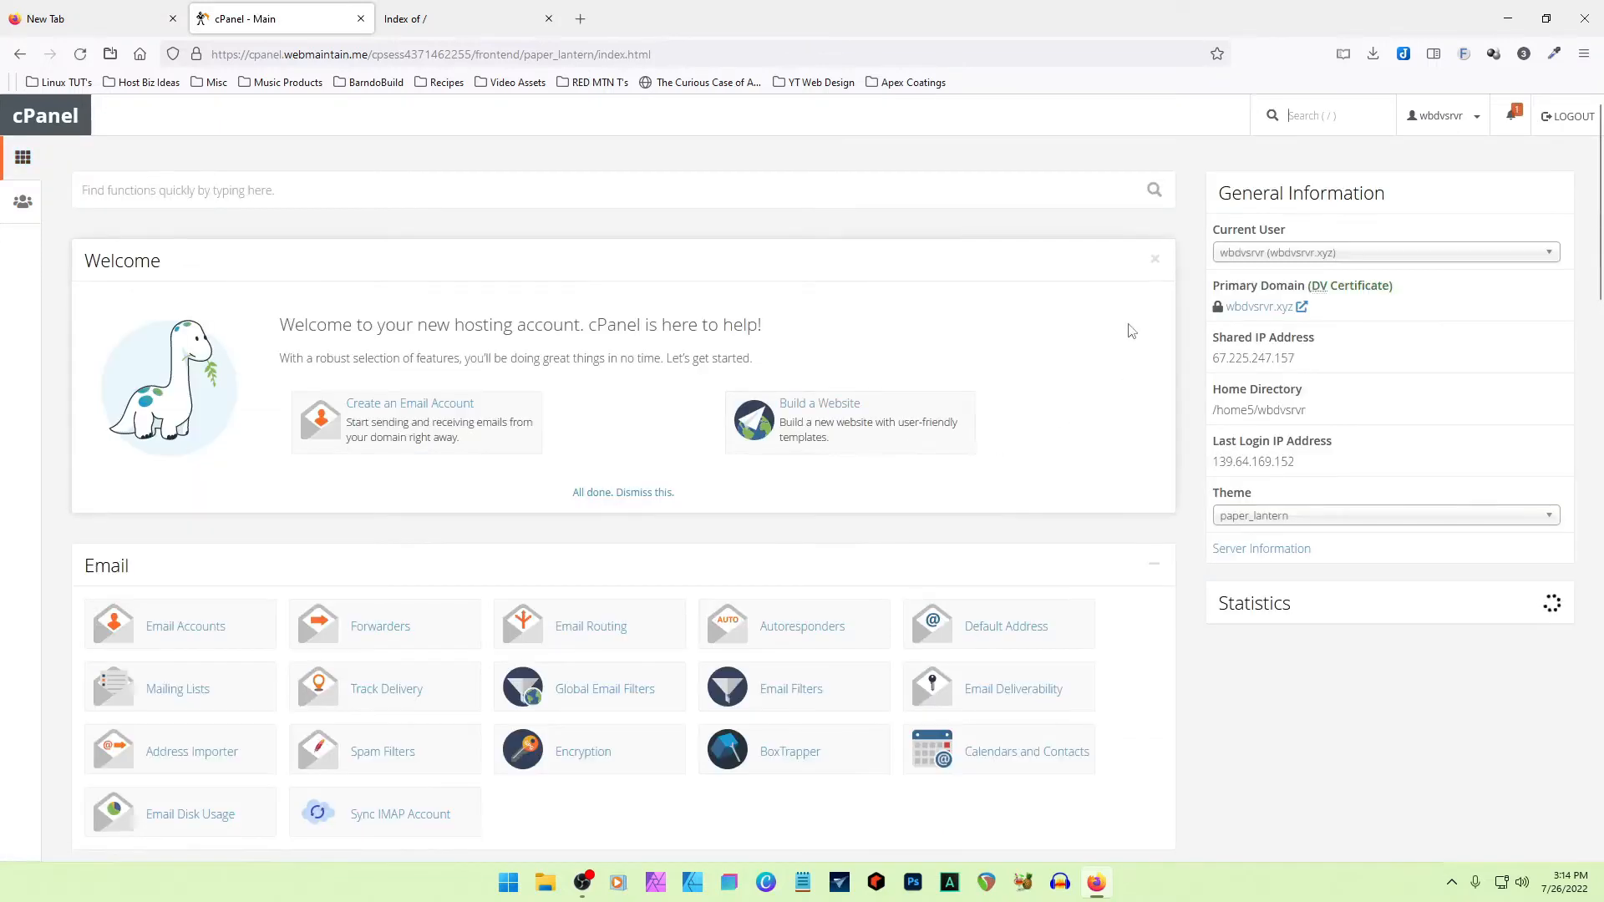
- Dismiss the Welcome message on the cPanel main page and open the MySQL Databases tool
{"action": "left_click", "coordinate": [1128, 334]}
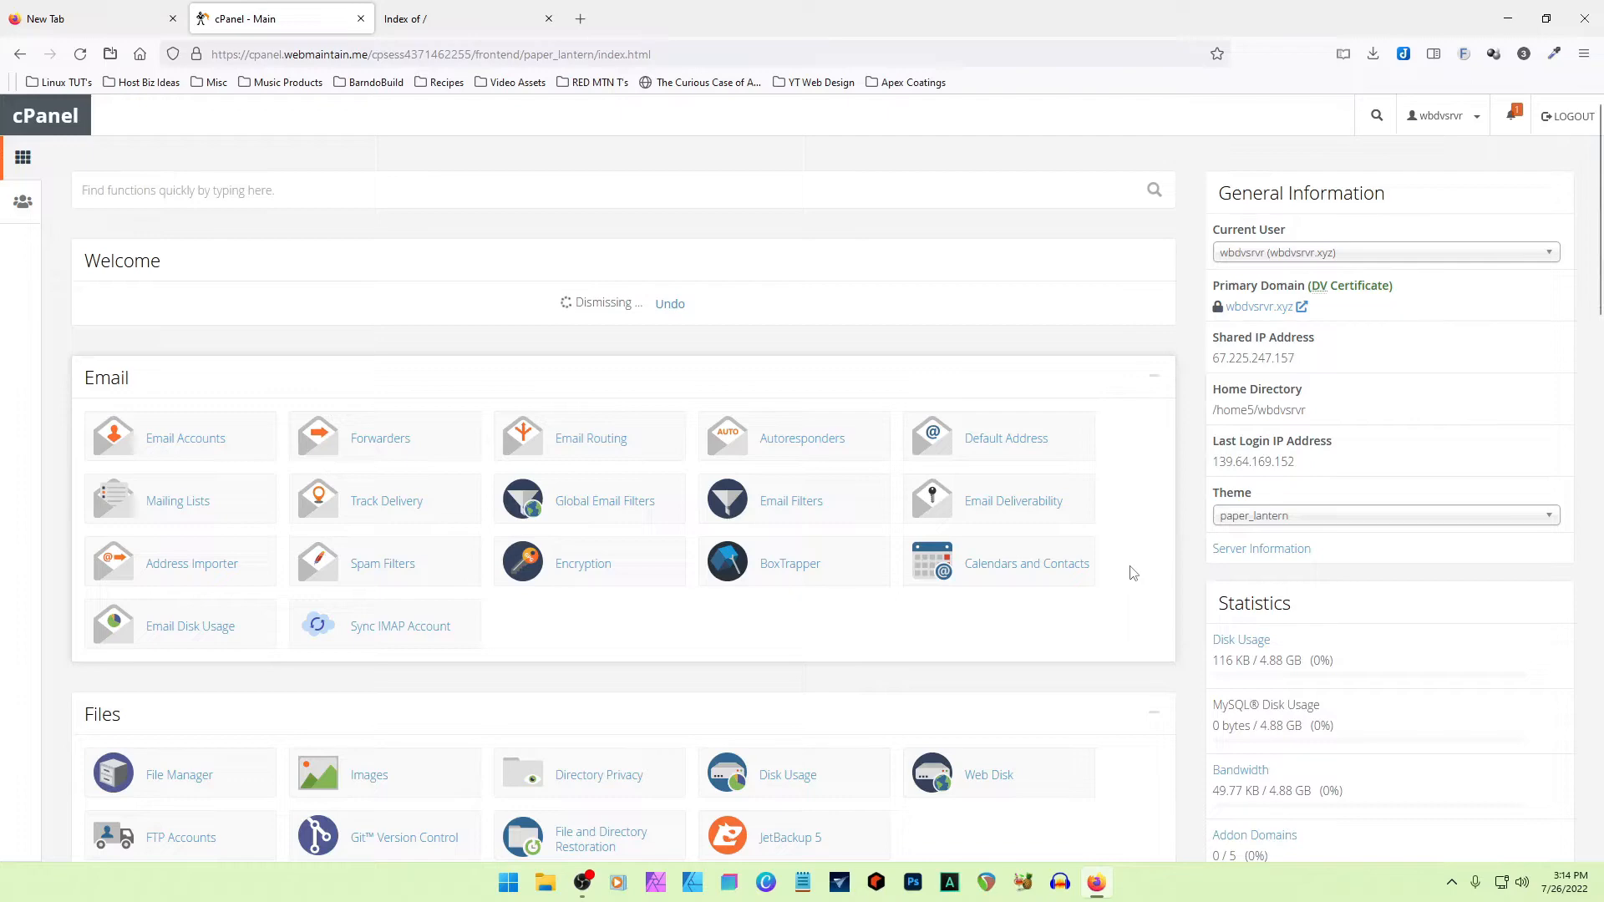
{"action": "scroll", "coordinate": [1132, 573], "scroll_direction": "down", "scroll_amount": 3}
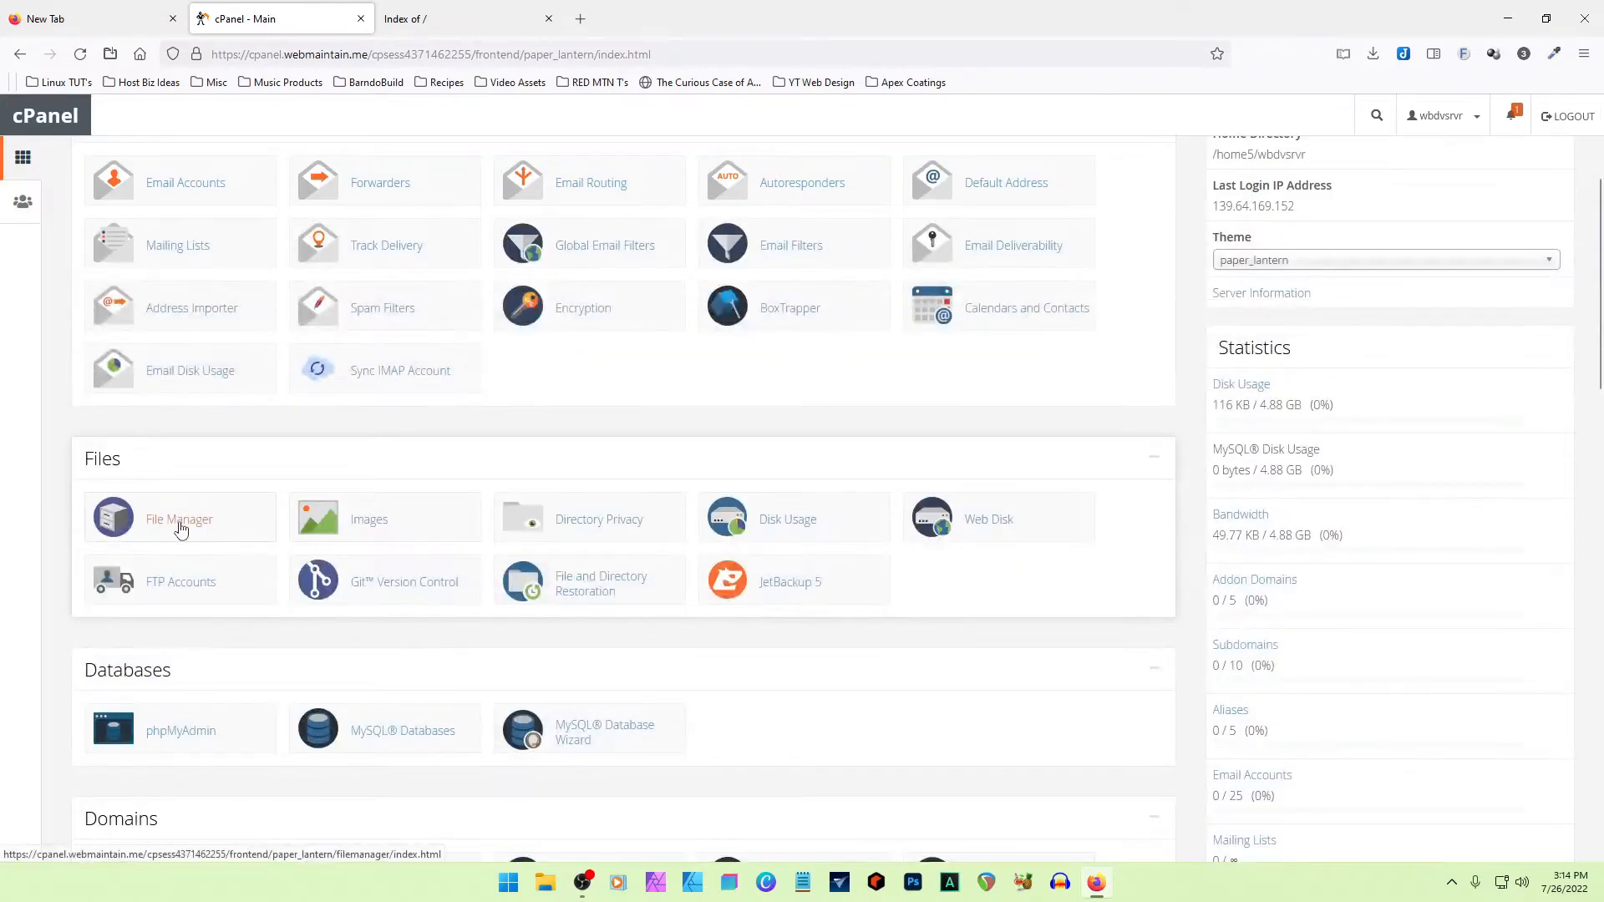
{"action": "scroll", "coordinate": [814, 610], "scroll_direction": "down", "scroll_amount": 3}
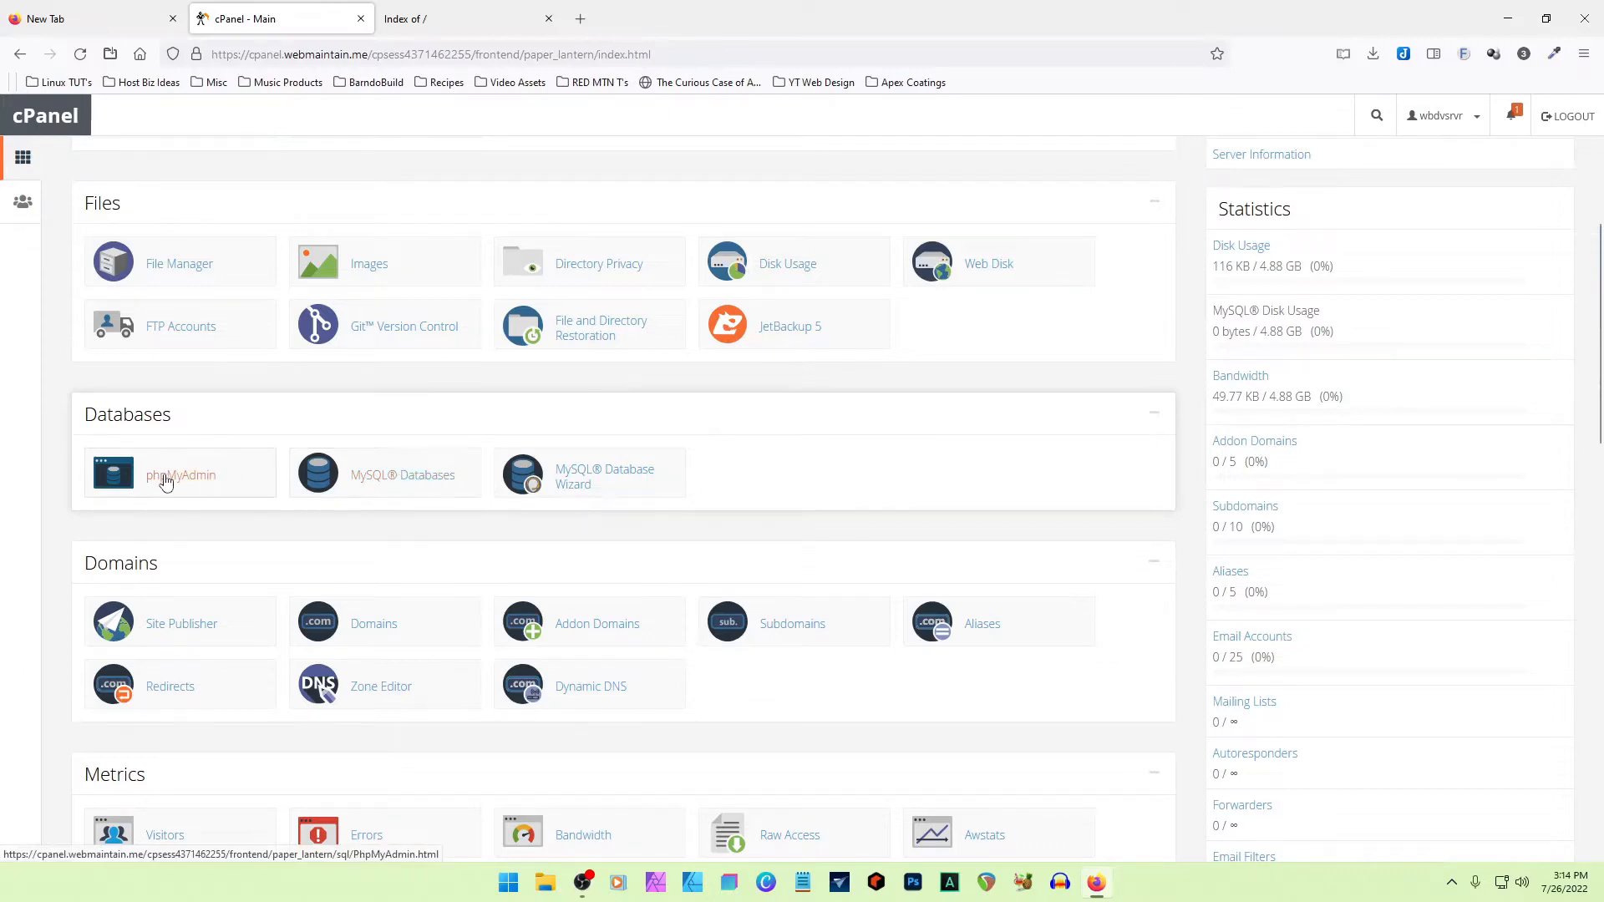
{"action": "left_click", "coordinate": [423, 483]}
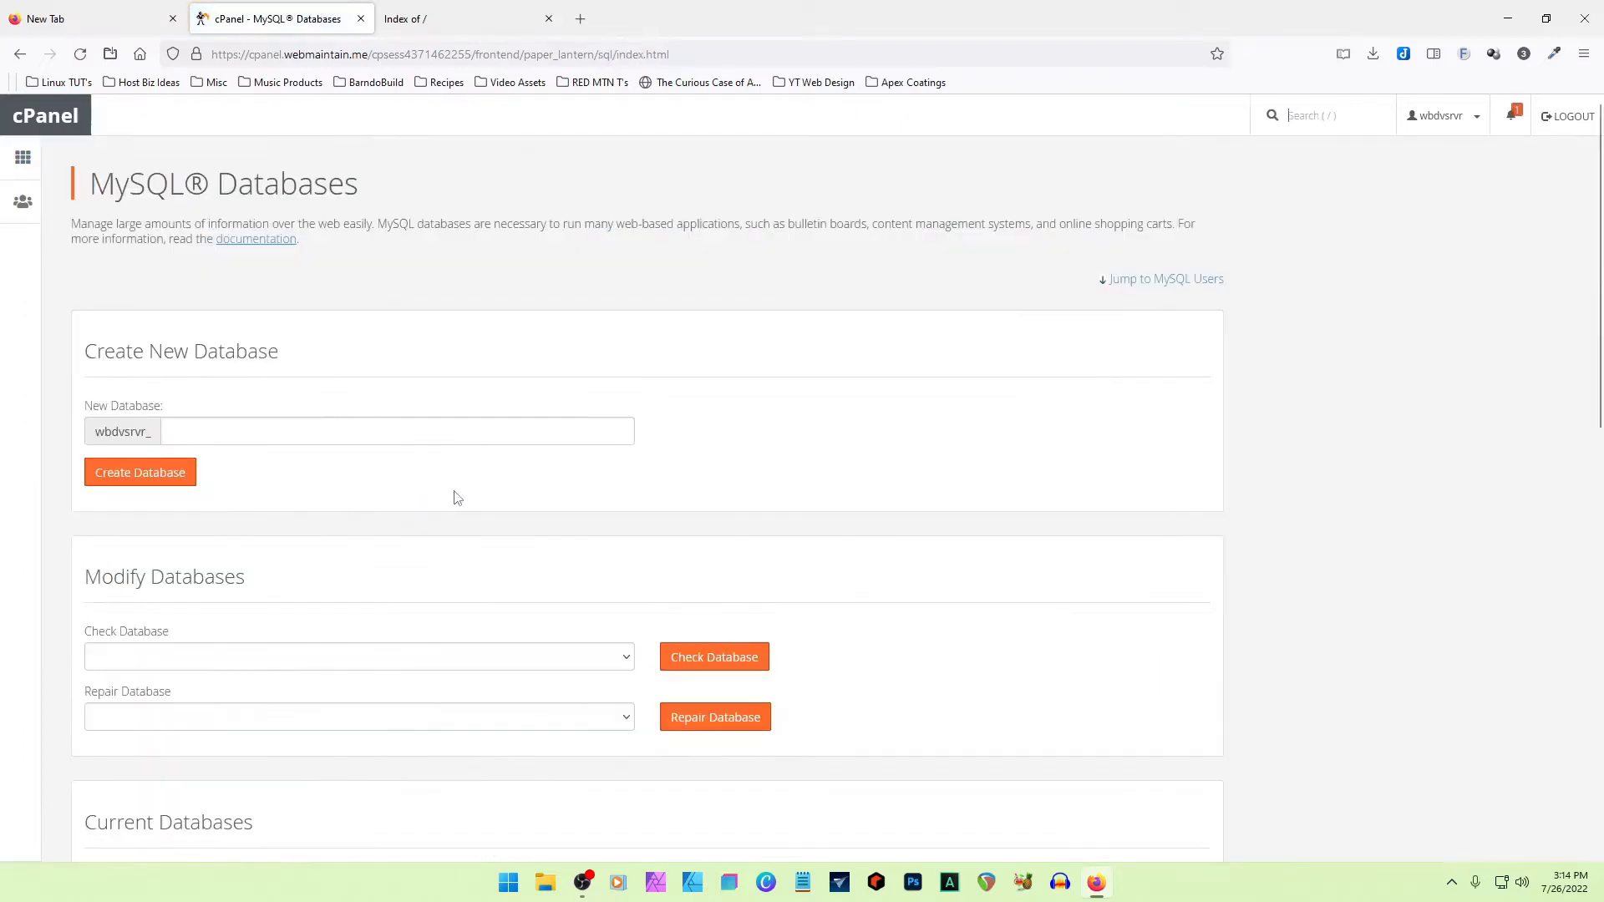
- Create a new MySQL database named apex after the account prefix
{"action": "left_click", "coordinate": [296, 435]}
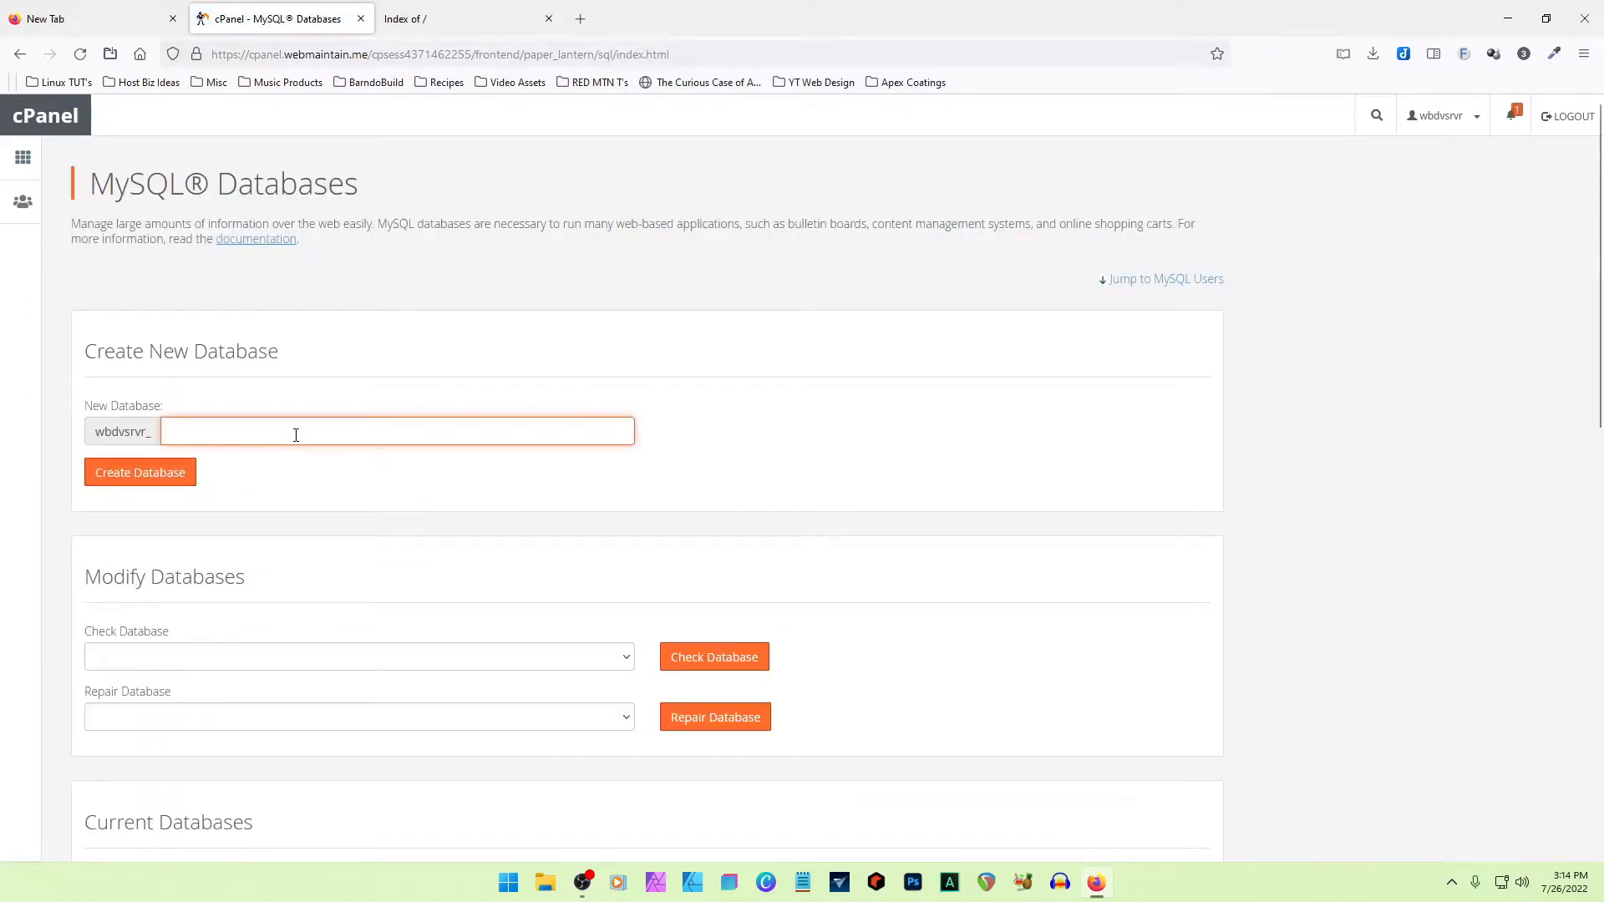
{"action": "type", "text": "ape"}
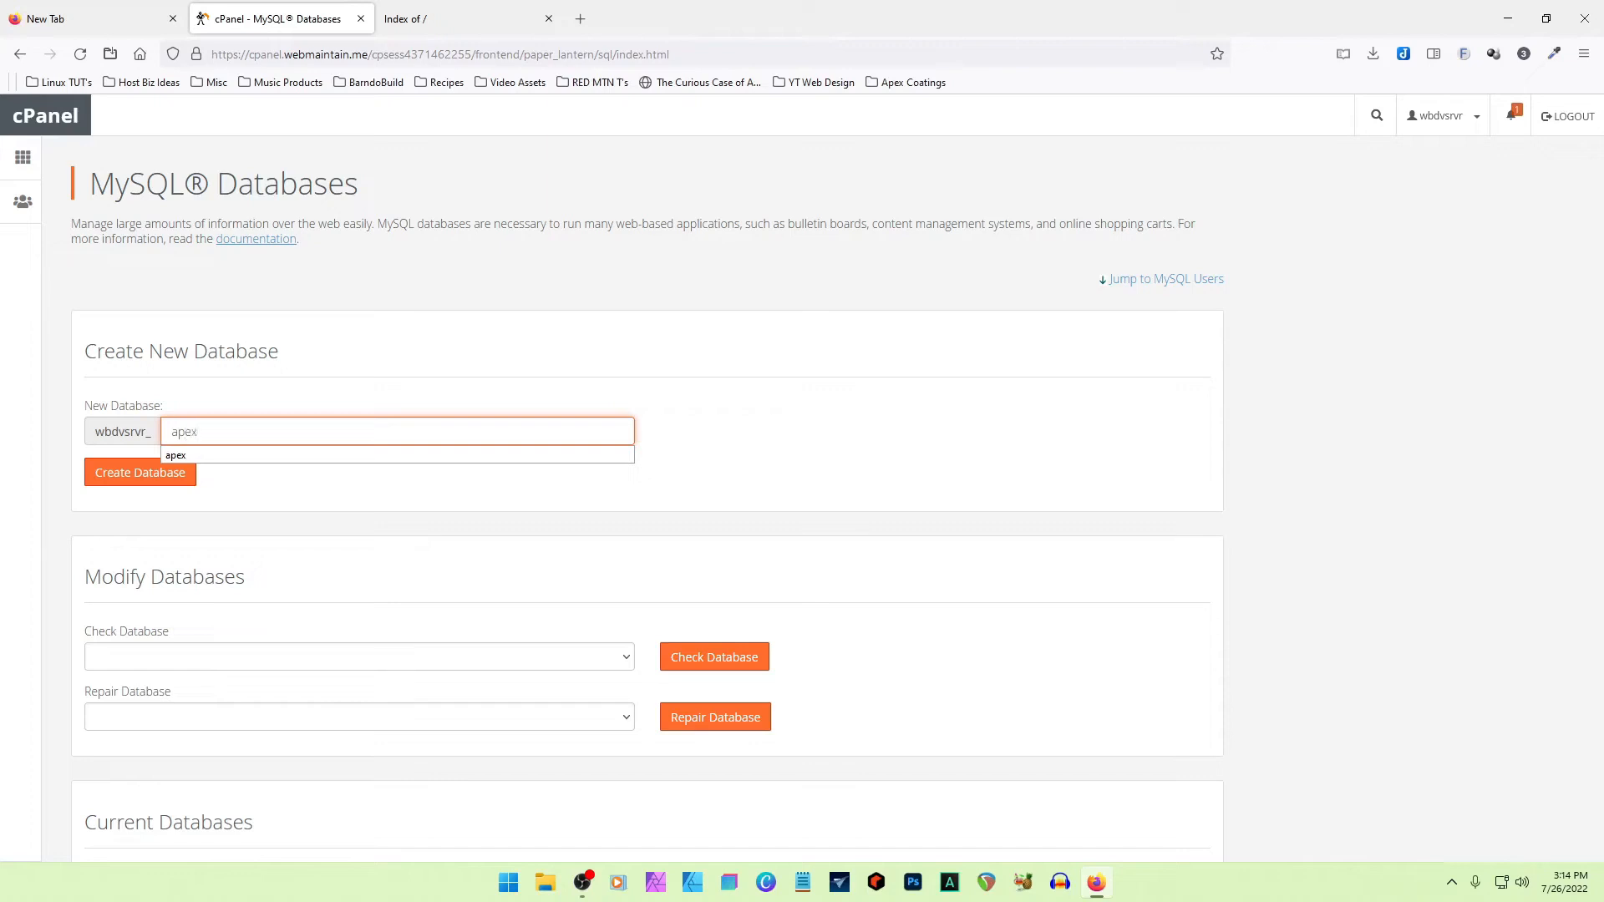
{"action": "type", "text": "x"}
{"action": "left_click", "coordinate": [238, 456]}
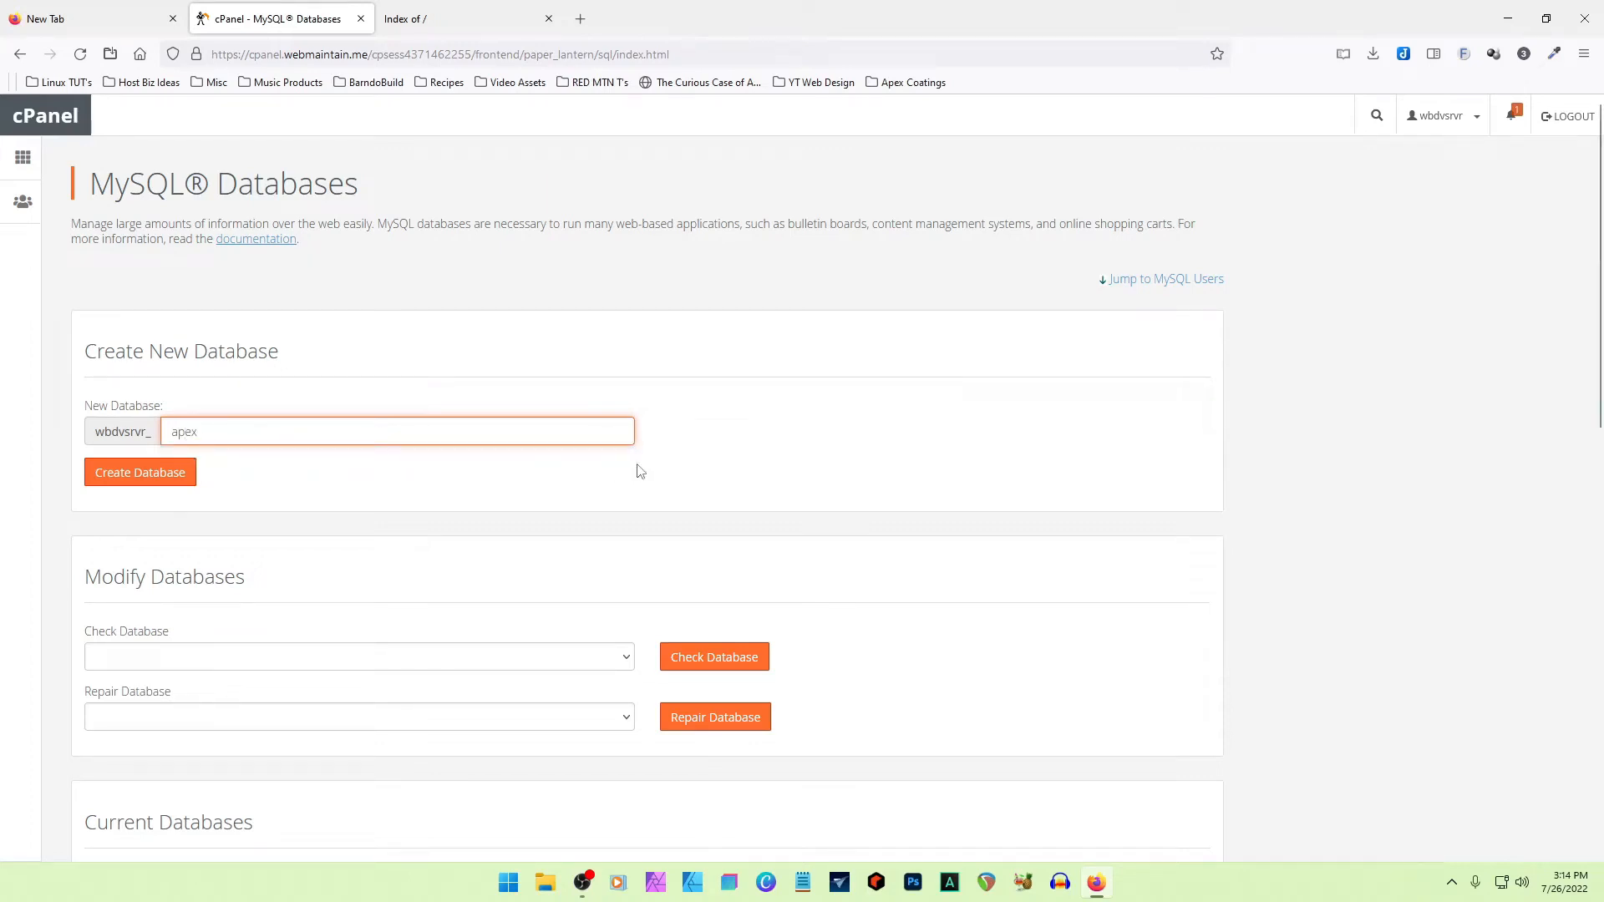
{"action": "left_click", "coordinate": [118, 472]}
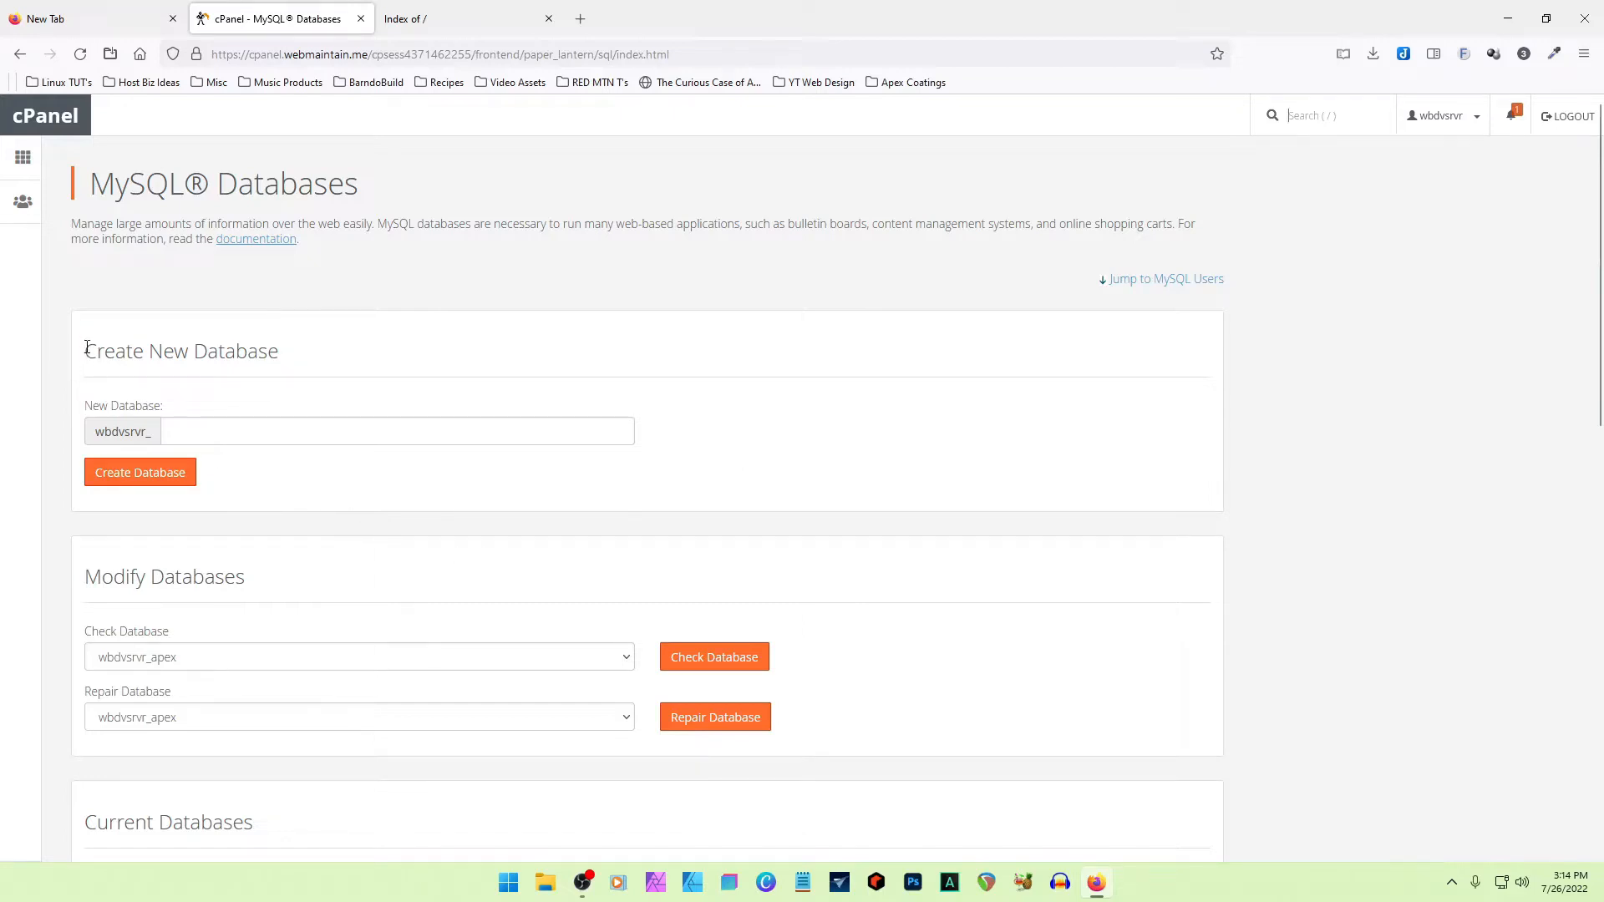
- Examine the new database's full name under Current Databases and the account prefix in the Create New Database section
{"action": "left_click_drag", "start_coordinate": [86, 347], "coordinate": [322, 347]}
{"action": "left_click", "coordinate": [393, 351]}
{"action": "scroll", "coordinate": [333, 434], "scroll_direction": "down", "scroll_amount": 7}
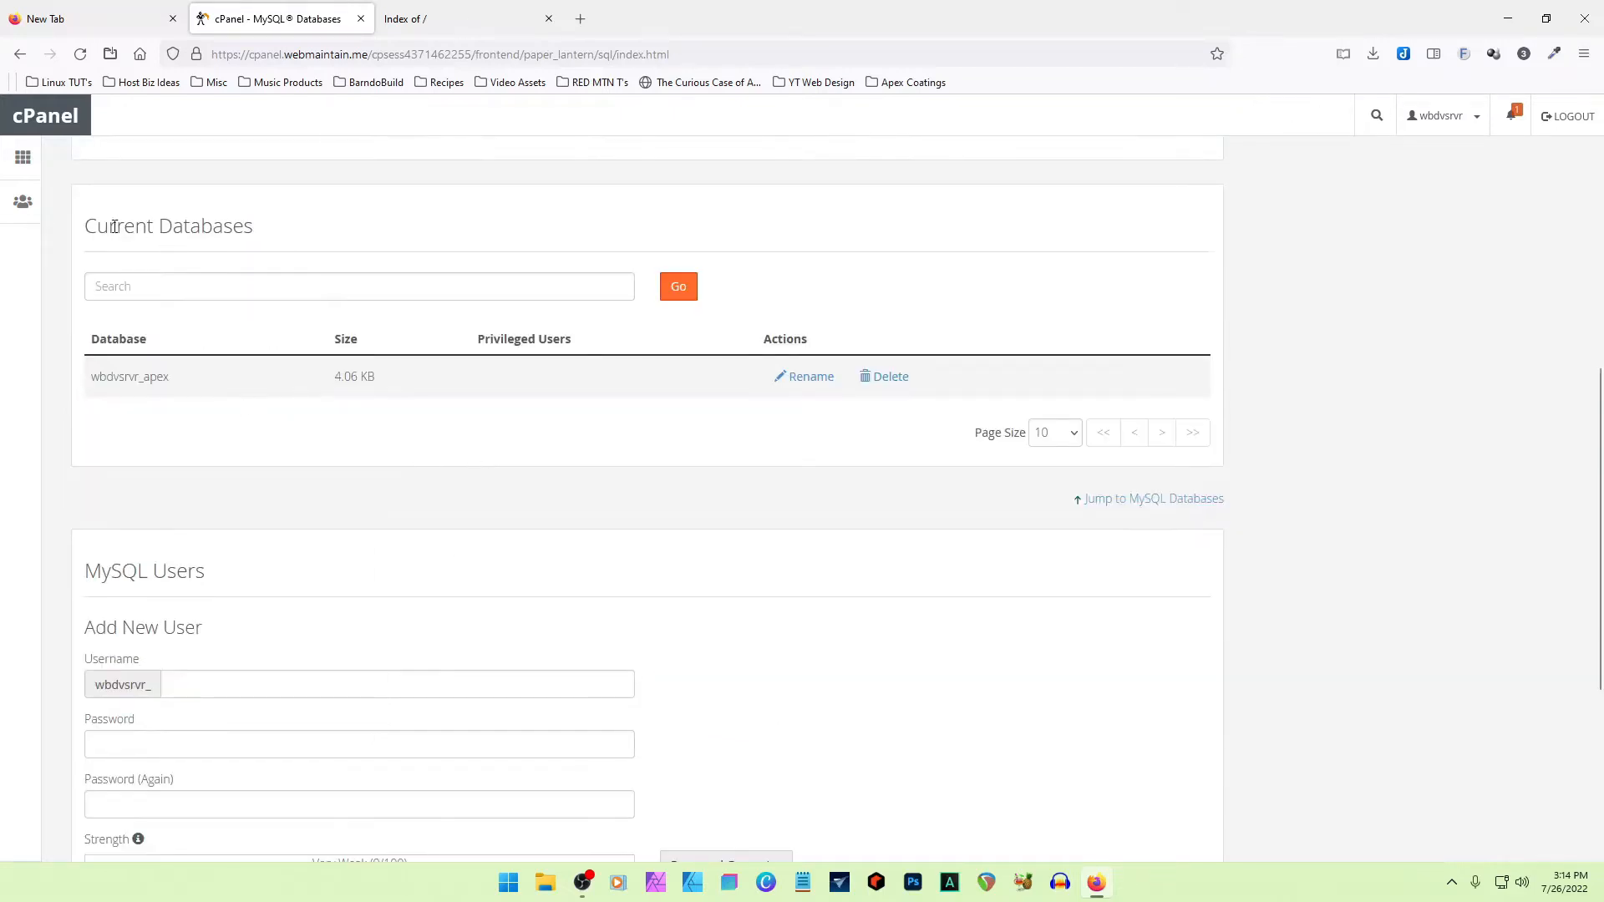
{"action": "left_click_drag", "start_coordinate": [84, 227], "coordinate": [294, 232]}
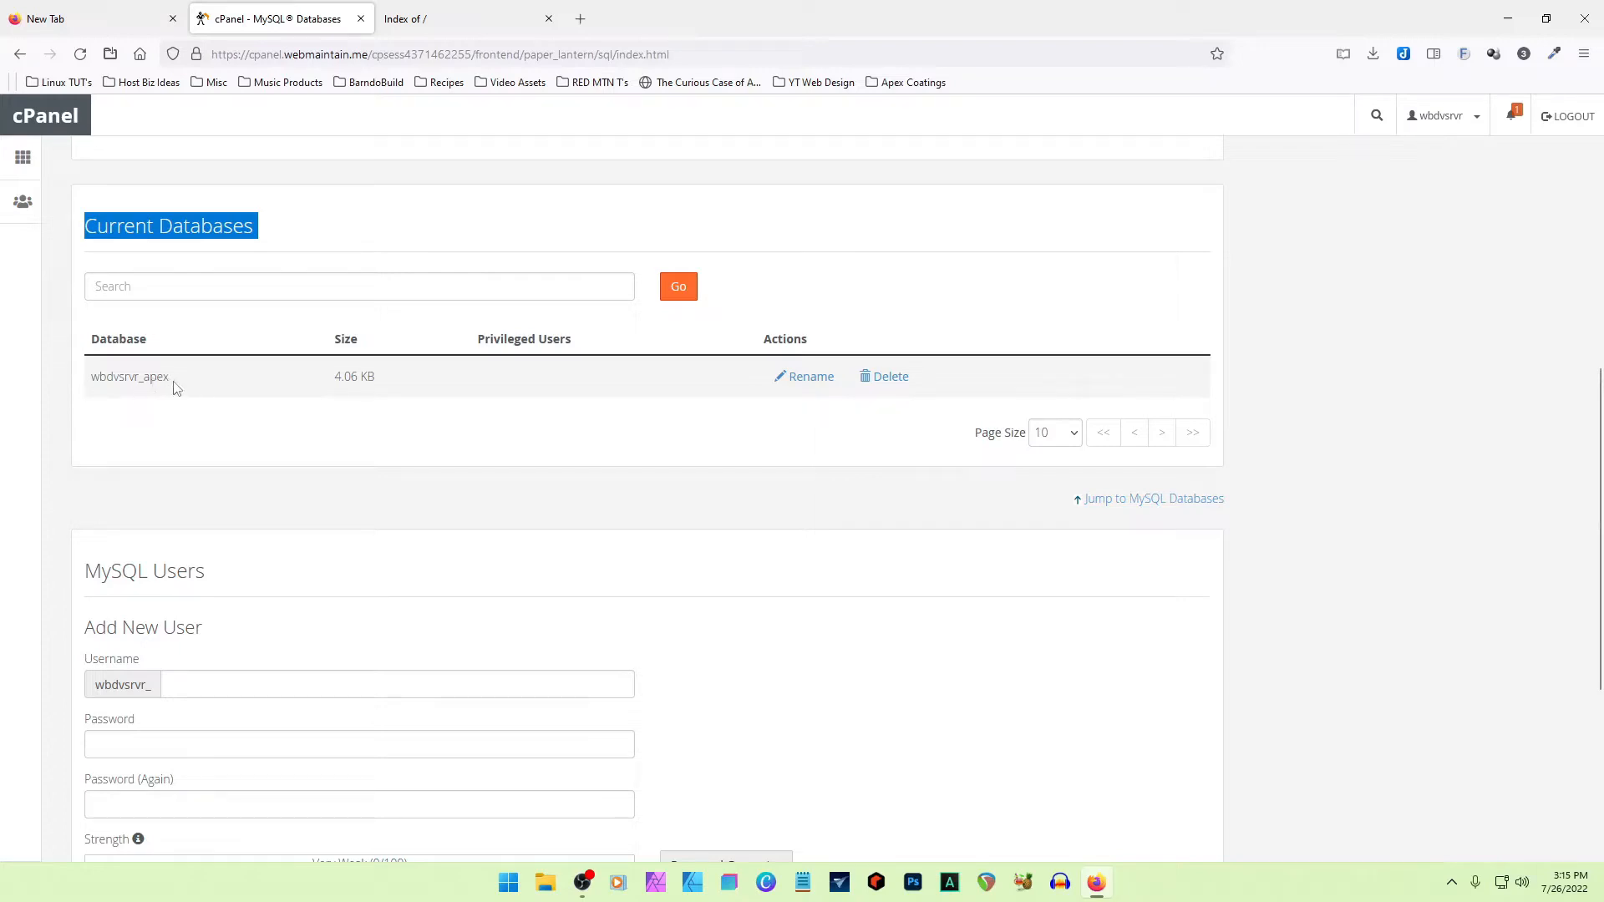
{"action": "left_click_drag", "start_coordinate": [142, 378], "coordinate": [94, 377]}
{"action": "left_click", "coordinate": [195, 389]}
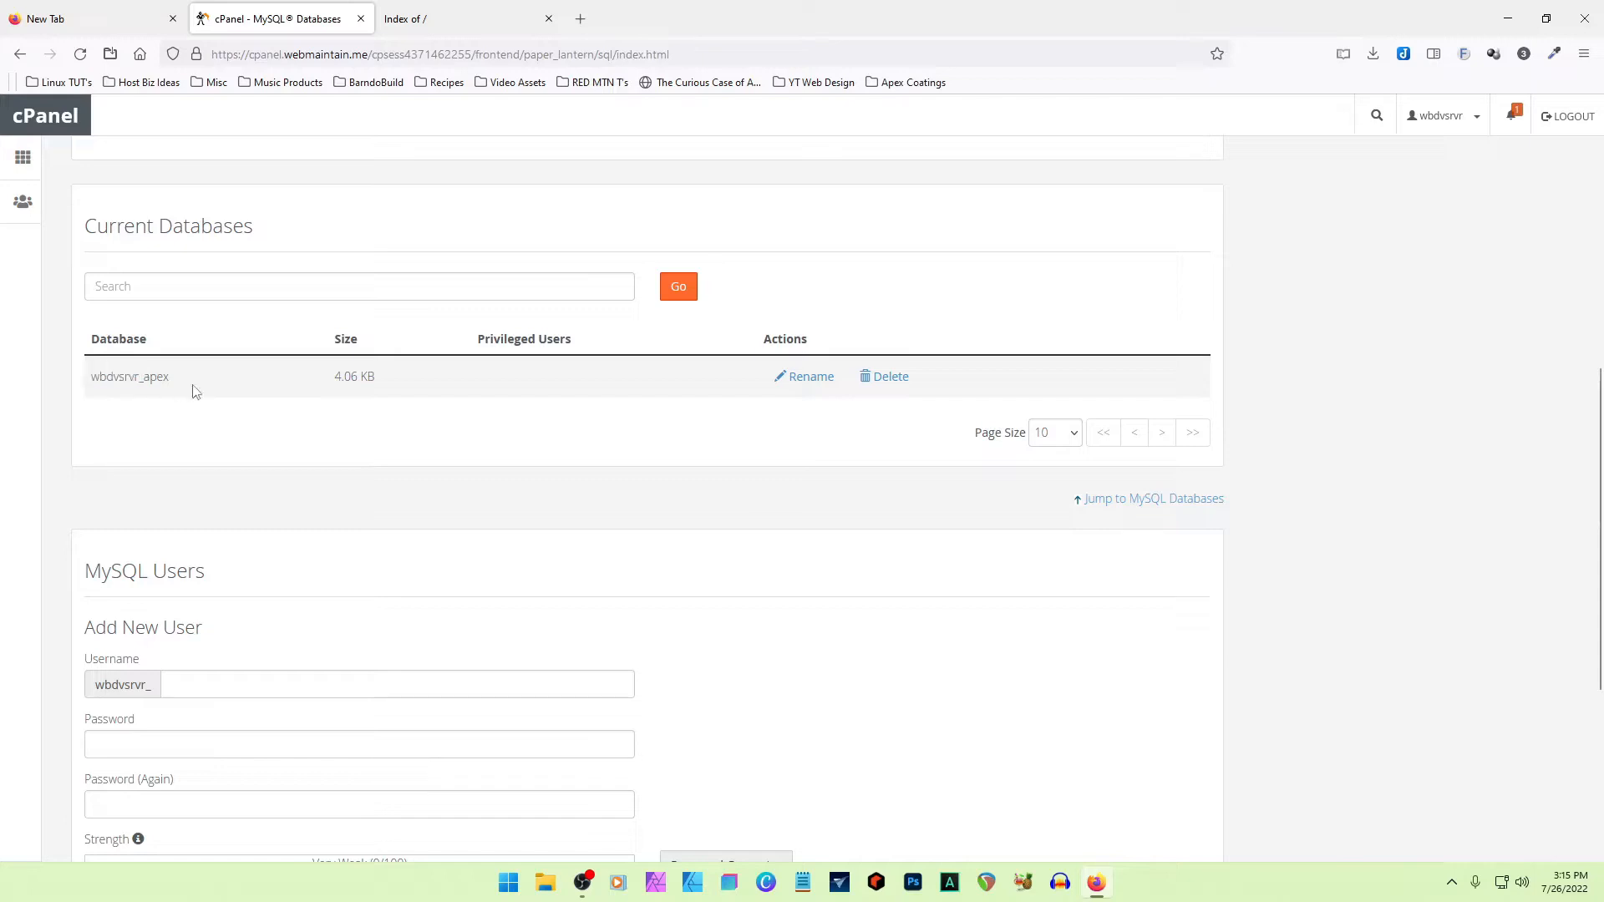
{"action": "scroll", "coordinate": [204, 384], "scroll_direction": "up", "scroll_amount": 6}
{"action": "left_click_drag", "start_coordinate": [159, 432], "coordinate": [94, 433]}
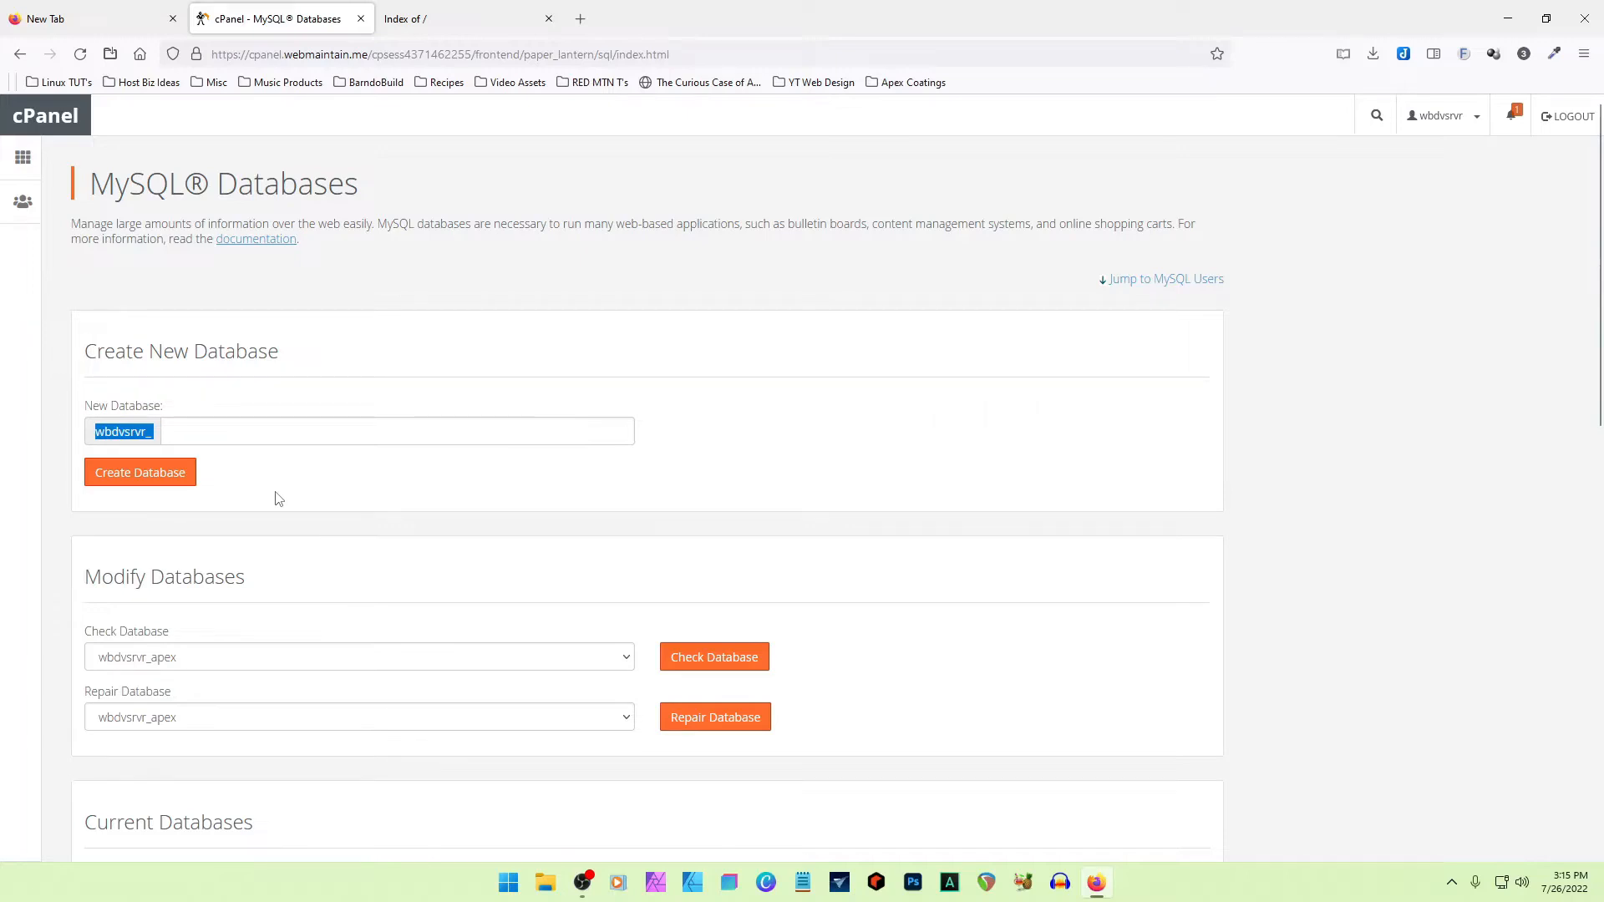
- Create a new MySQL user named obrndsgn after the account prefix, entering and repeating the user's password
{"action": "scroll", "coordinate": [278, 499], "scroll_direction": "down", "scroll_amount": 4}
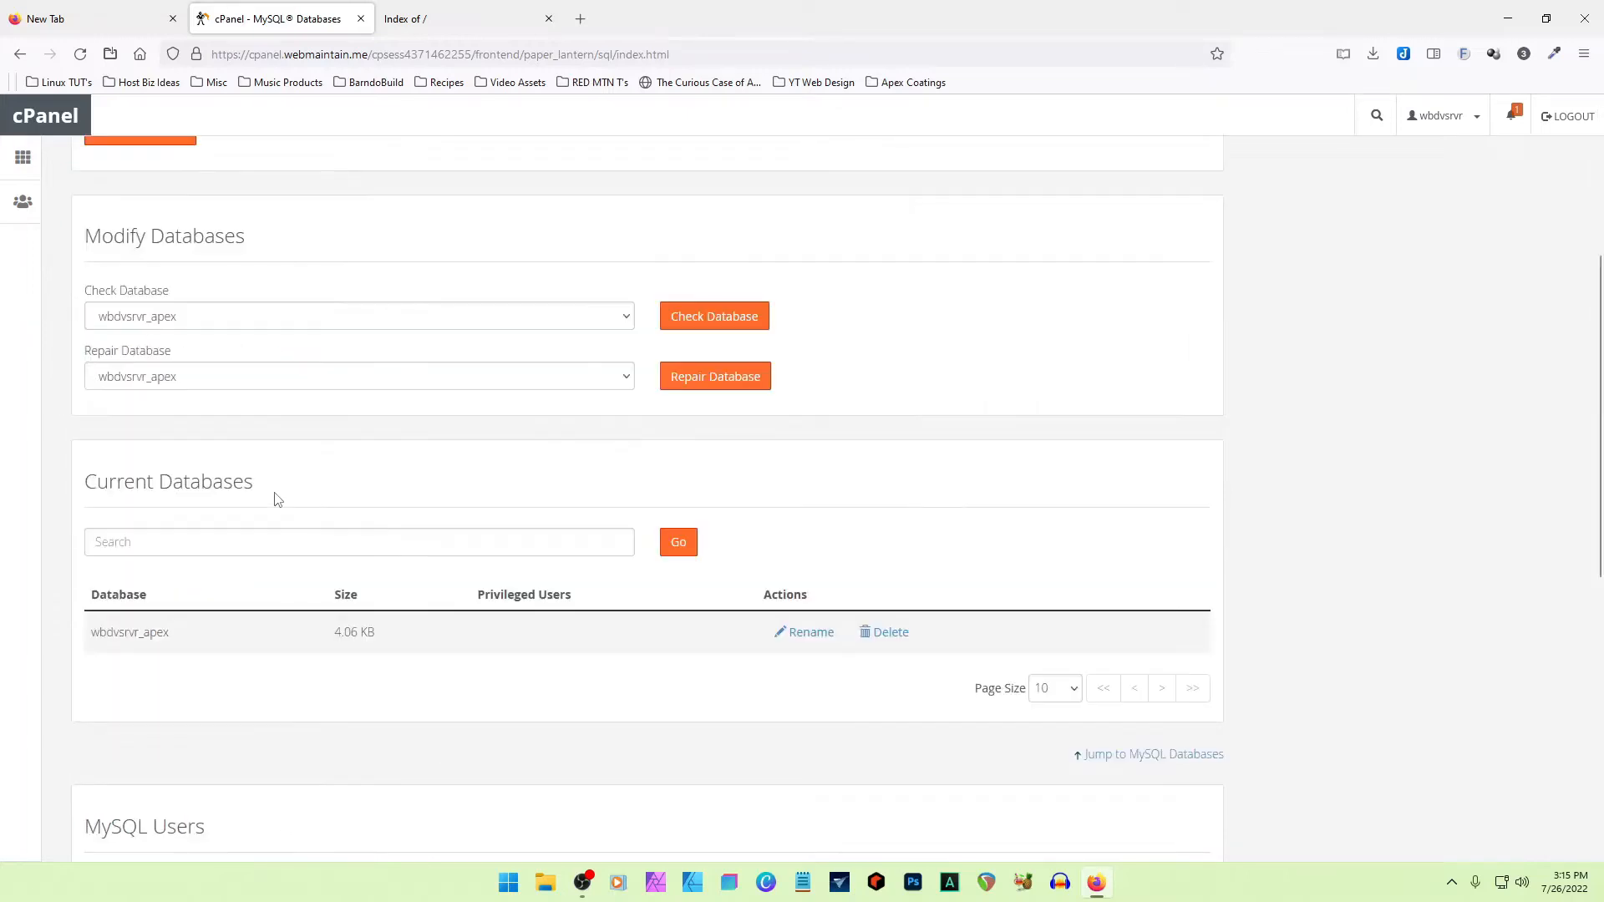
{"action": "scroll", "coordinate": [279, 498], "scroll_direction": "down", "scroll_amount": 2}
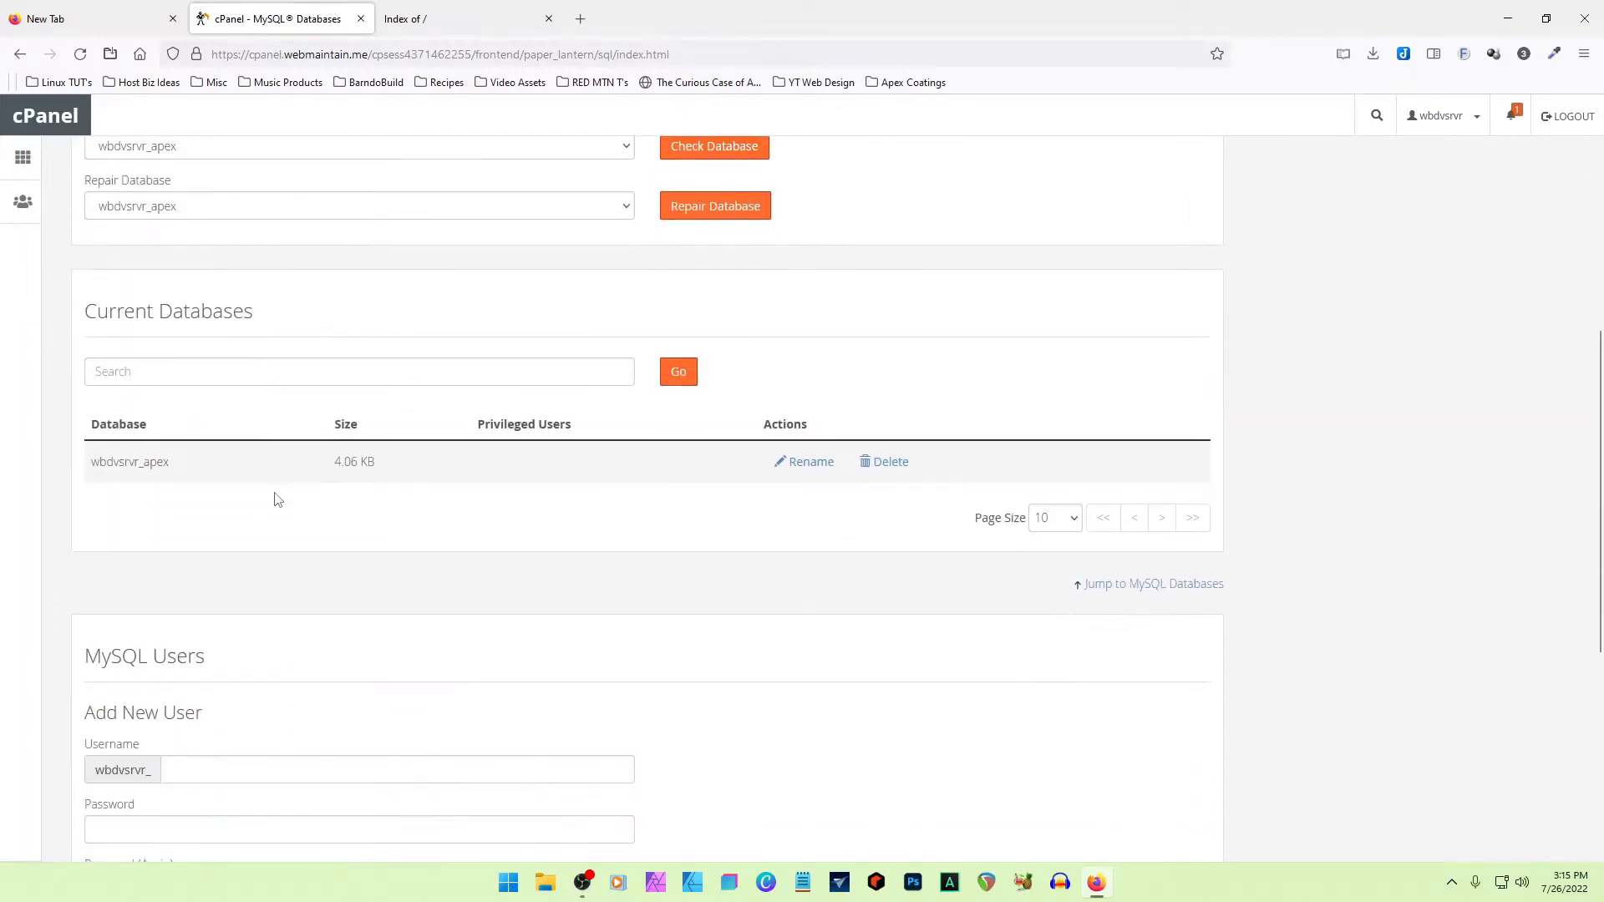
{"action": "left_click_drag", "start_coordinate": [170, 462], "coordinate": [81, 464]}
{"action": "left_click", "coordinate": [208, 475]}
{"action": "scroll", "coordinate": [206, 485], "scroll_direction": "down", "scroll_amount": 3}
{"action": "left_click", "coordinate": [206, 767]}
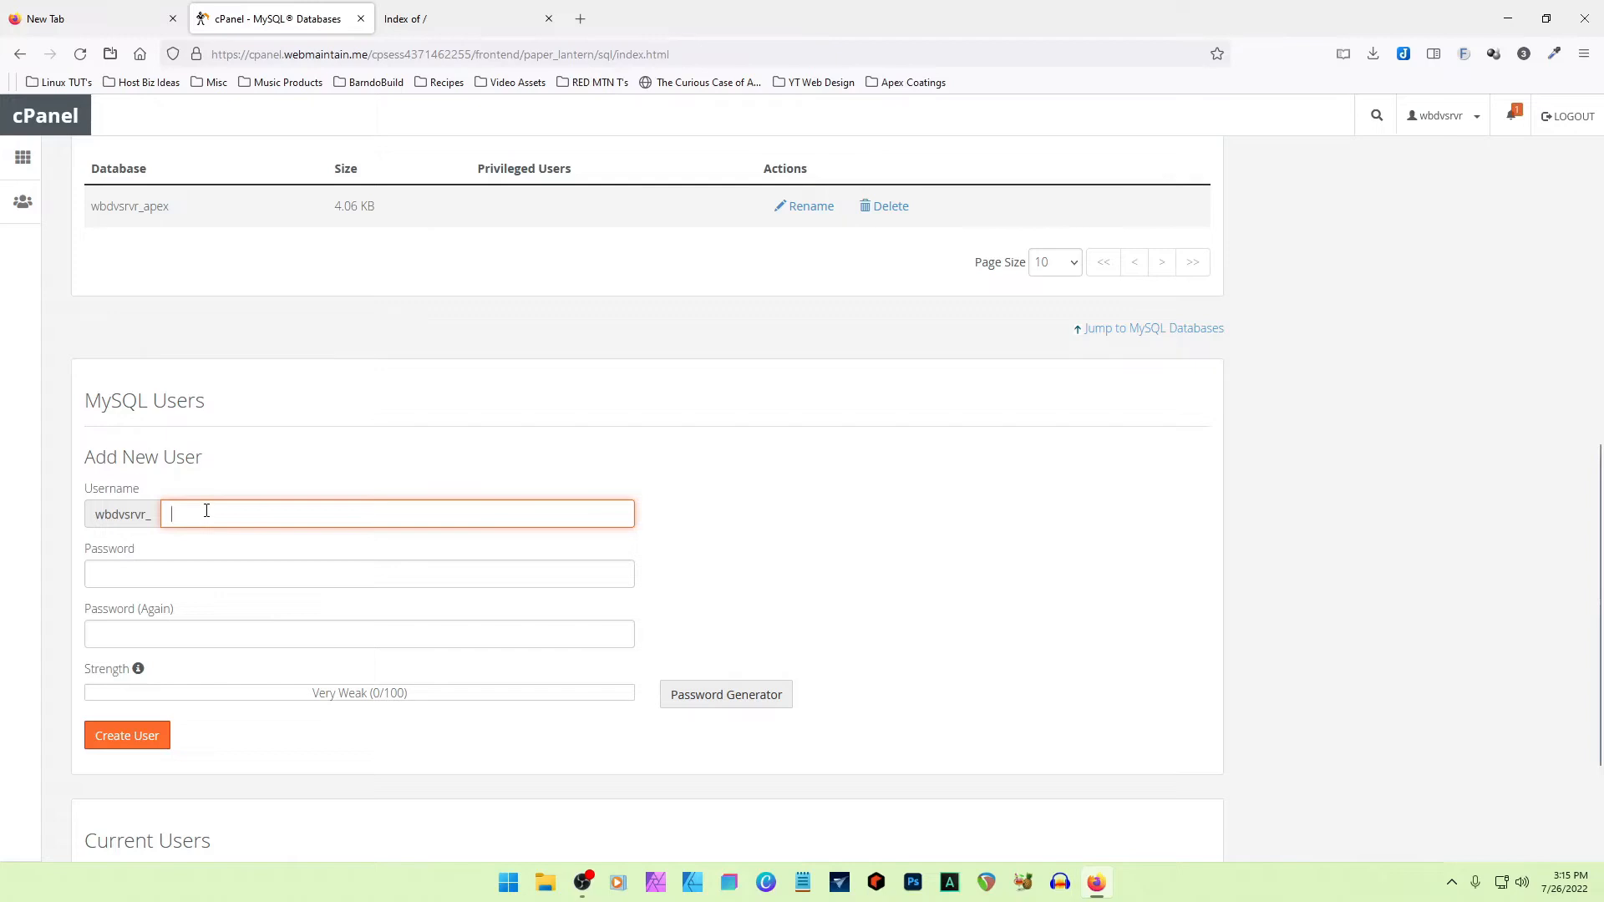
{"action": "type", "text": "ndsgn"}
{"action": "left_click", "coordinate": [125, 735]}
{"action": "left_click", "coordinate": [111, 567]}
{"action": "left_click", "coordinate": [184, 643]}
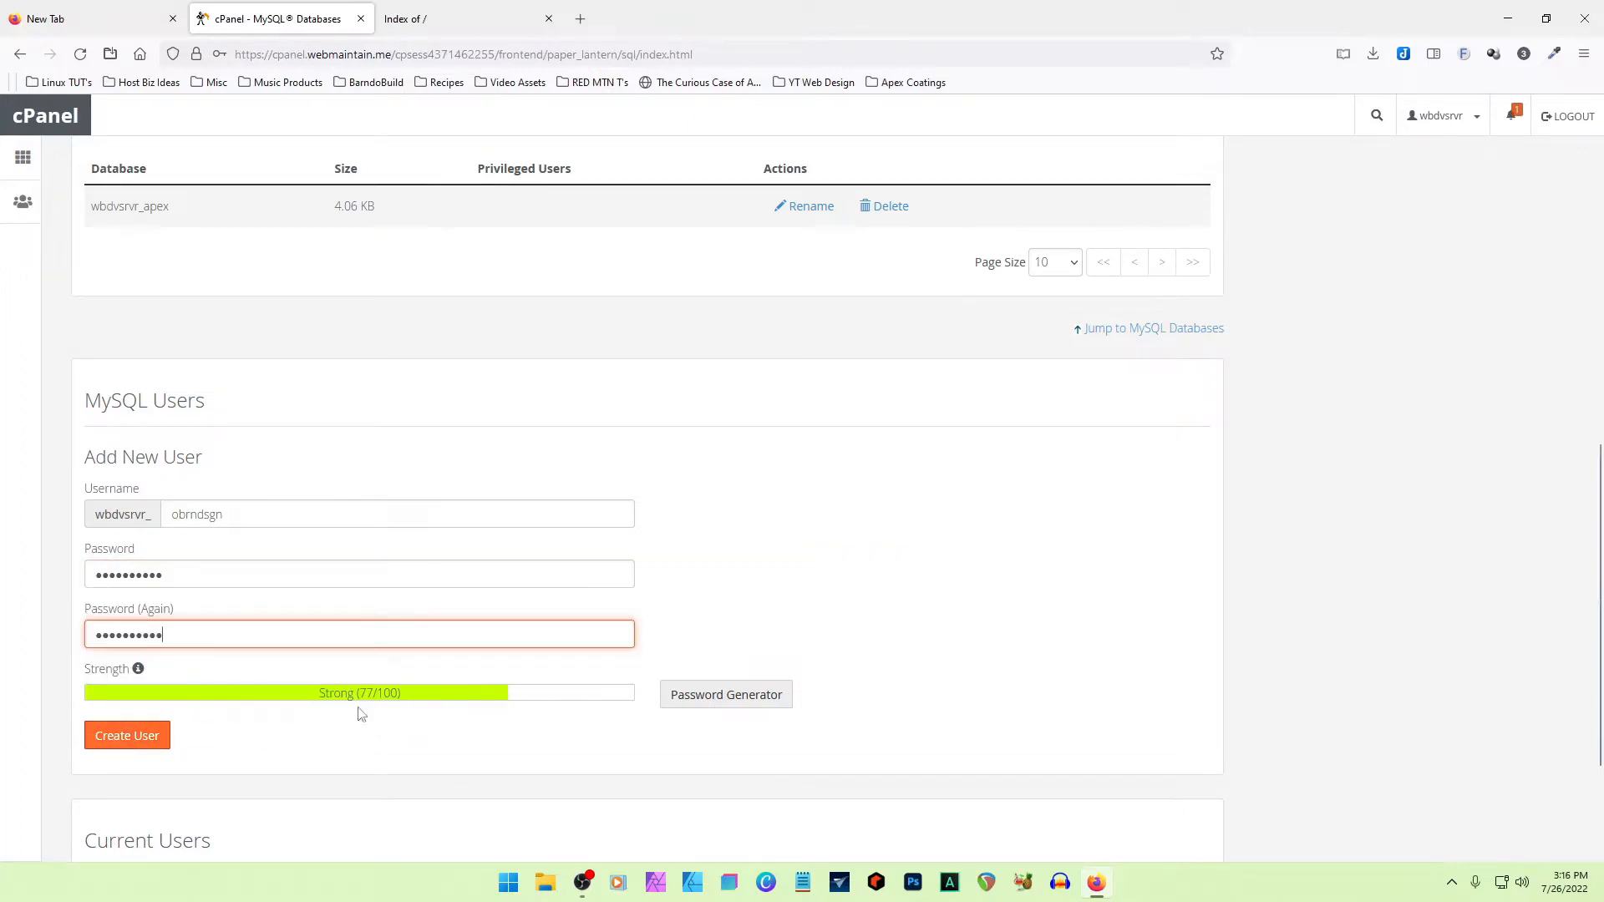
{"action": "left_click", "coordinate": [114, 738]}
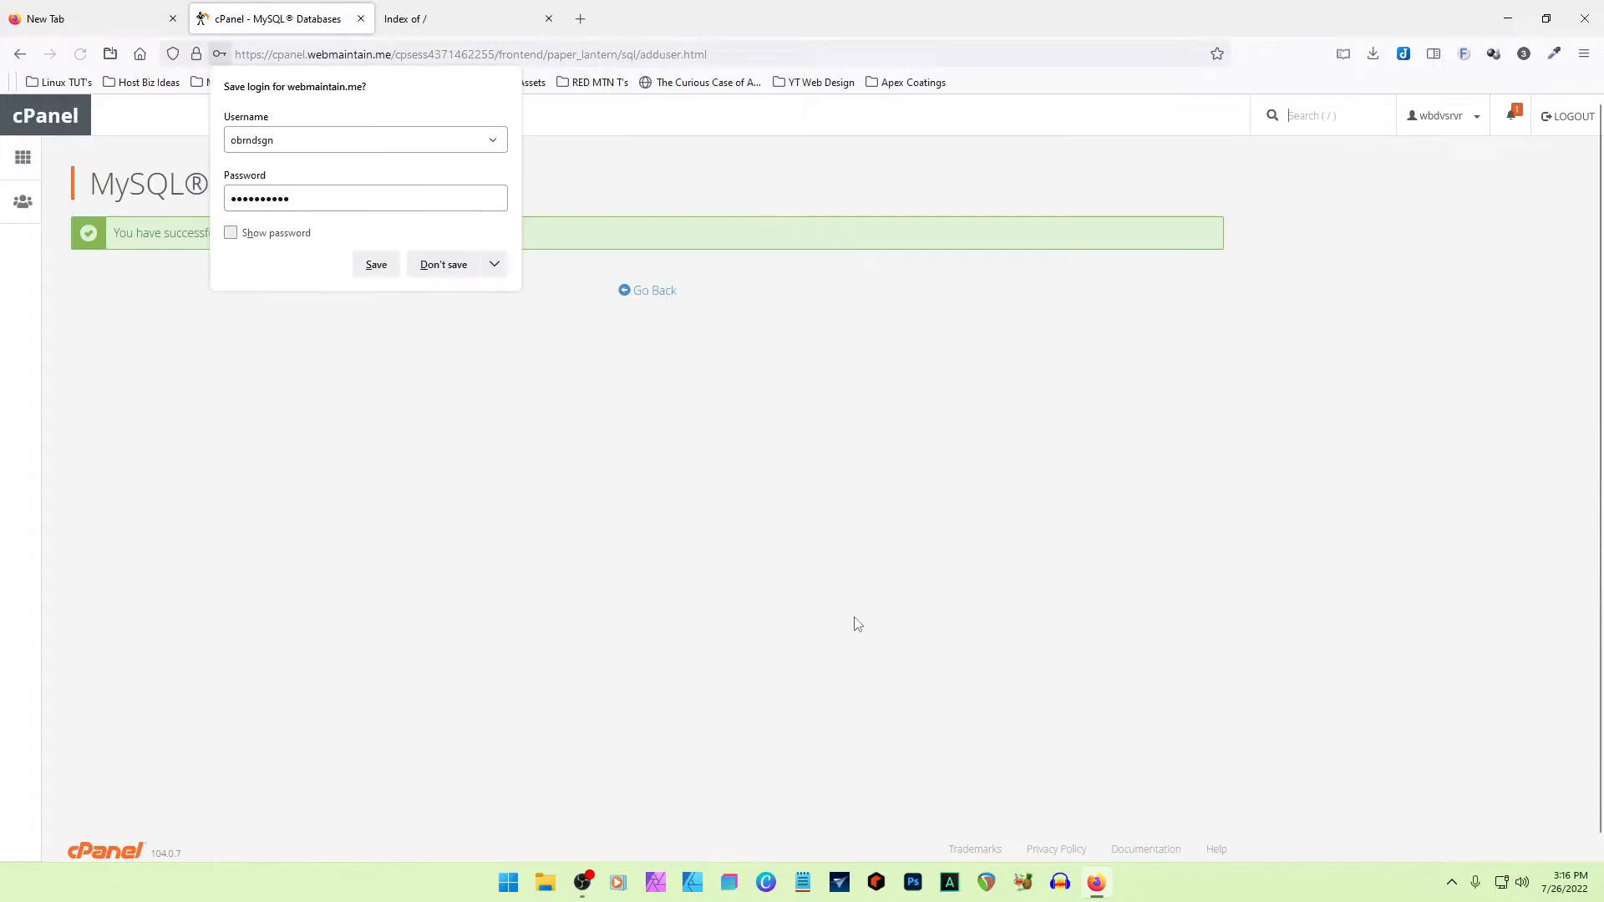
- Return to the MySQL Databases page and examine the Current Databases, Current Users and Add User To Database sections
{"action": "left_click", "coordinate": [648, 294]}
{"action": "scroll", "coordinate": [282, 232], "scroll_direction": "down", "scroll_amount": 6}
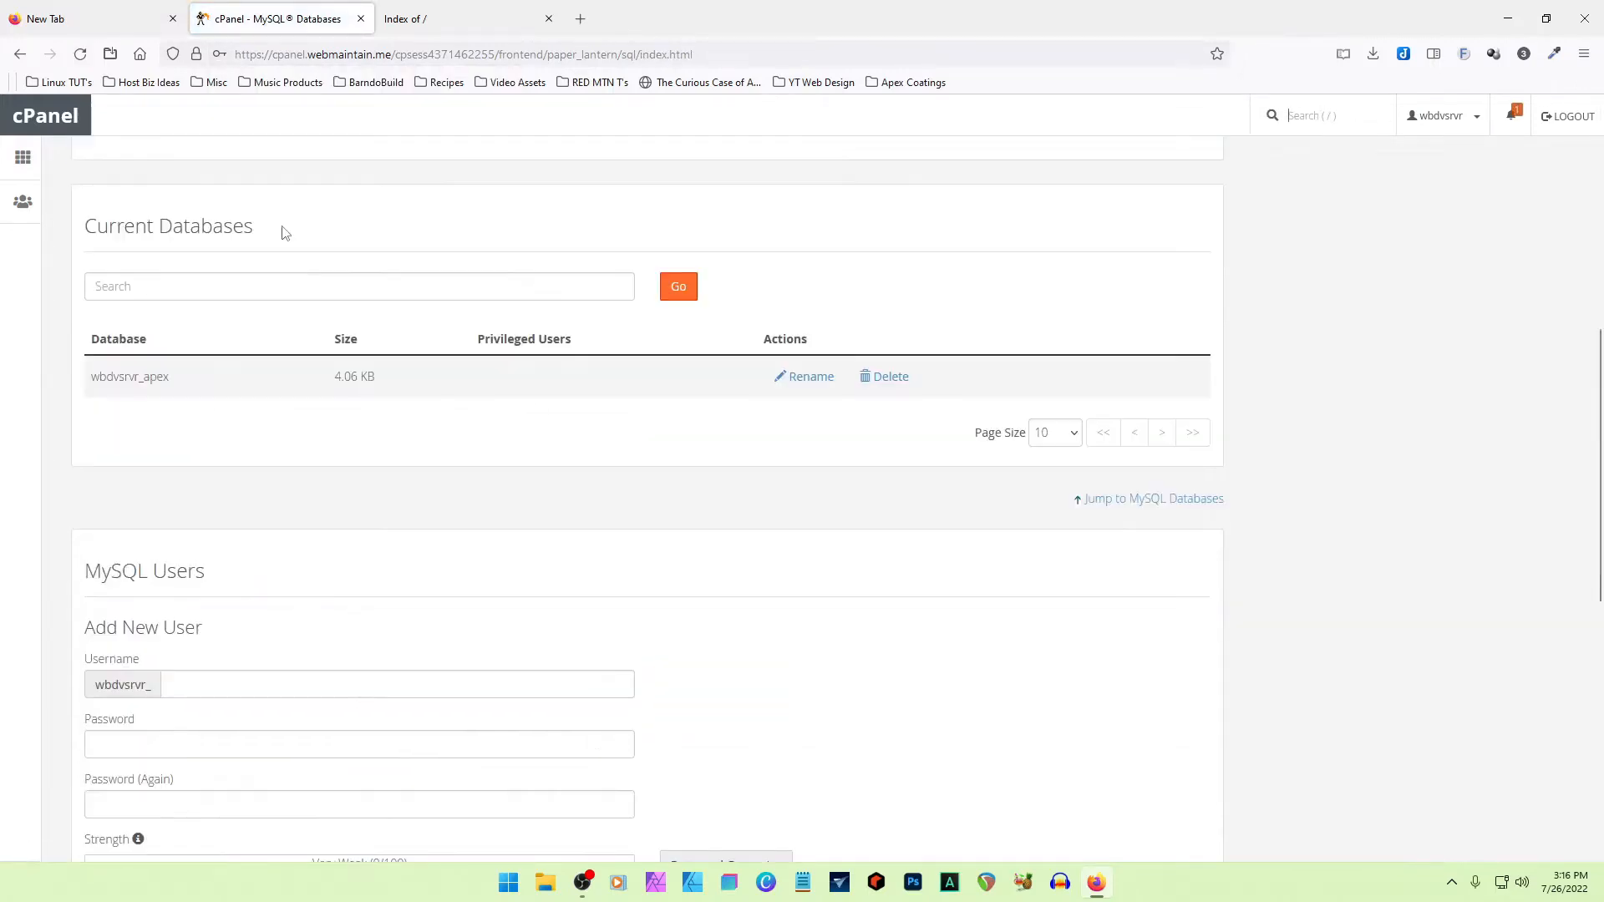
{"action": "left_click_drag", "start_coordinate": [282, 232], "coordinate": [76, 235]}
{"action": "left_click_drag", "start_coordinate": [192, 381], "coordinate": [71, 378]}
{"action": "left_click", "coordinate": [461, 434]}
{"action": "scroll", "coordinate": [476, 437], "scroll_direction": "down", "scroll_amount": 8}
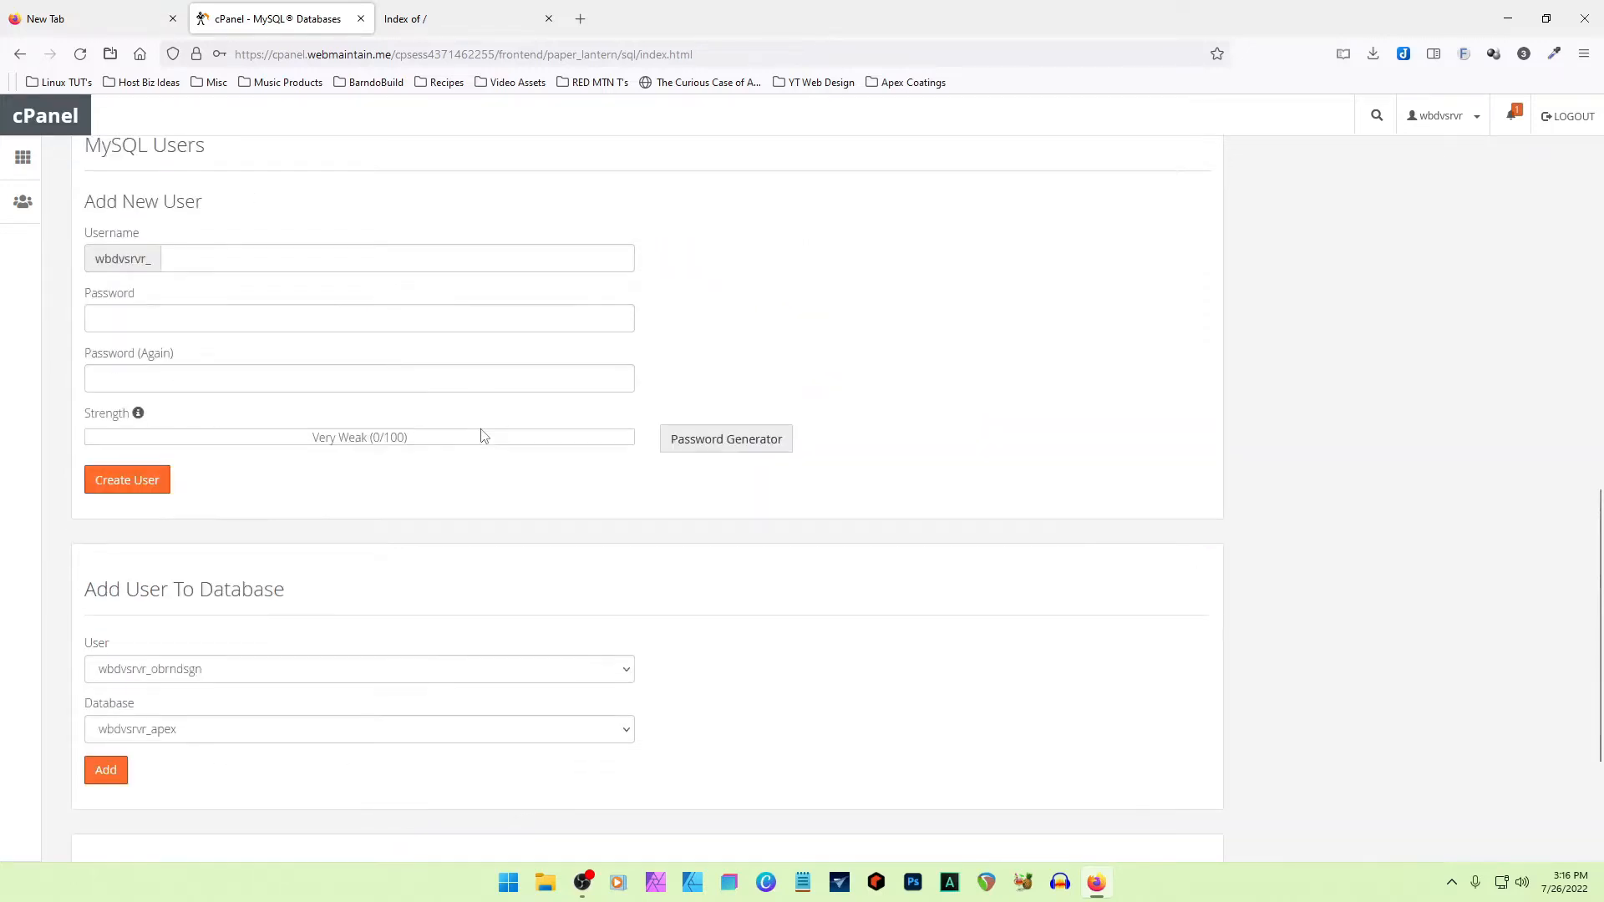
{"action": "left_click_drag", "start_coordinate": [261, 642], "coordinate": [84, 643]}
{"action": "left_click_drag", "start_coordinate": [208, 731], "coordinate": [50, 738]}
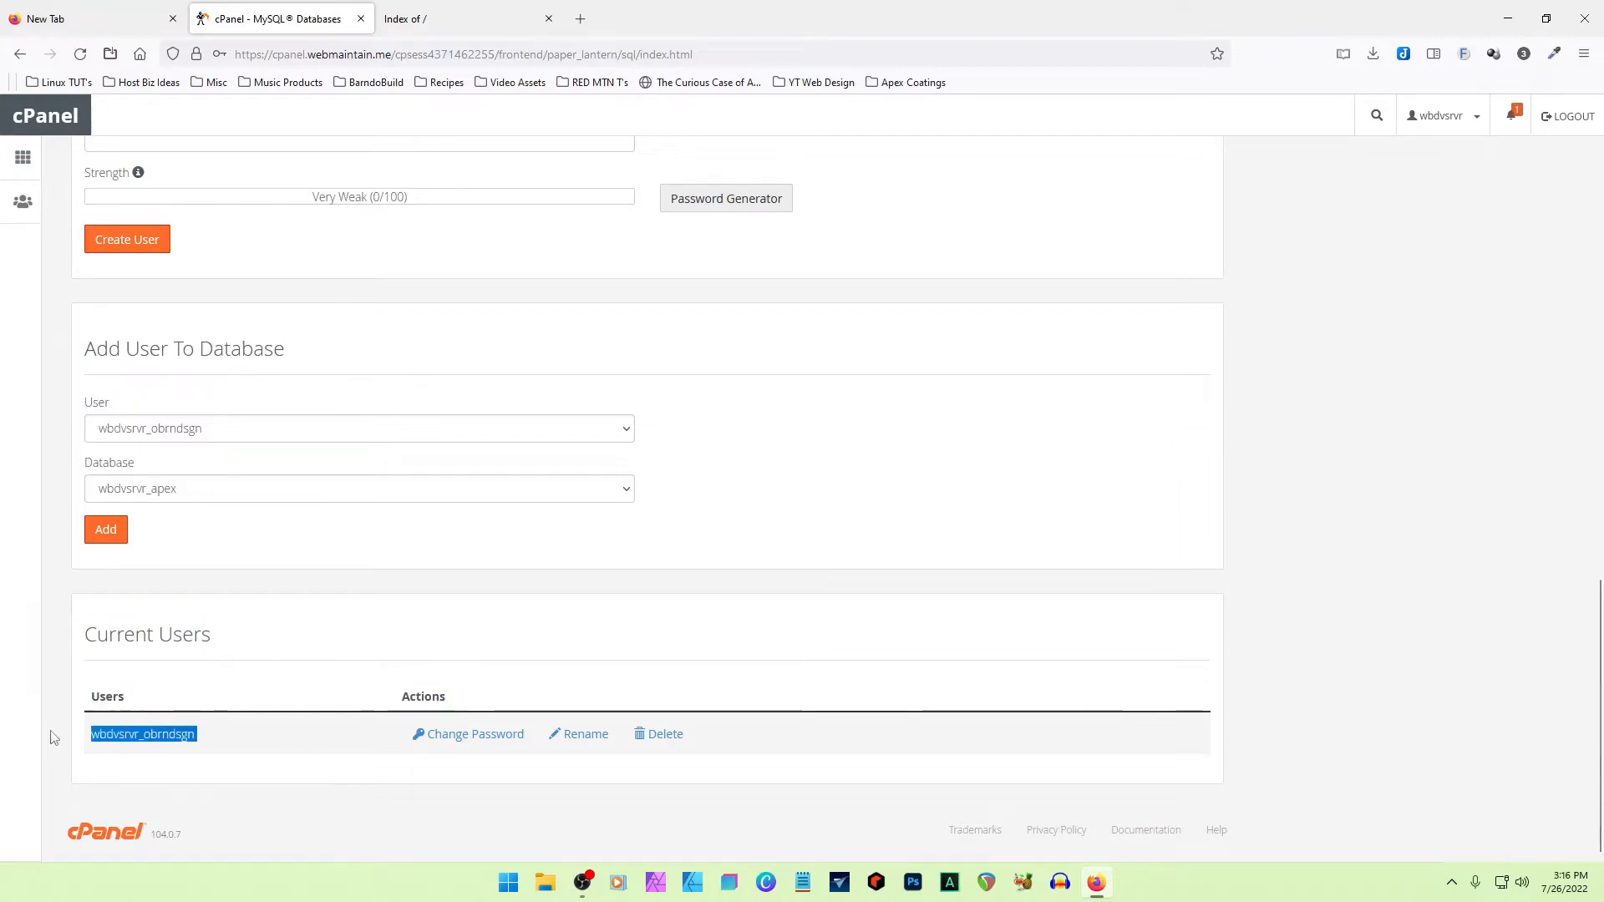
{"action": "left_click", "coordinate": [890, 487]}
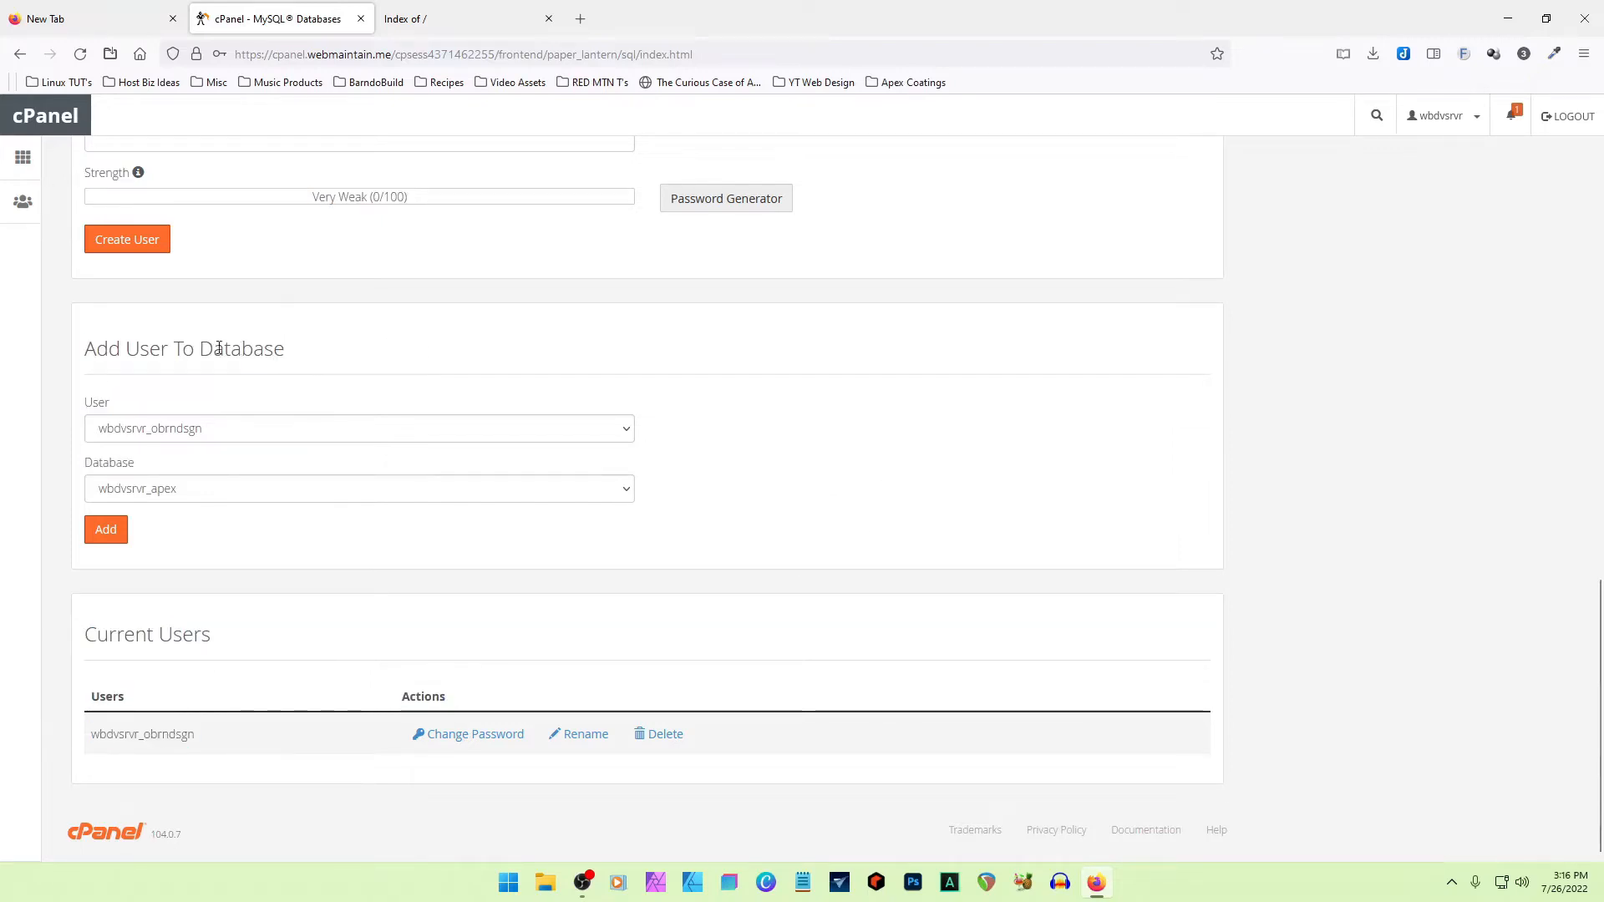
{"action": "left_click_drag", "start_coordinate": [81, 351], "coordinate": [322, 351]}
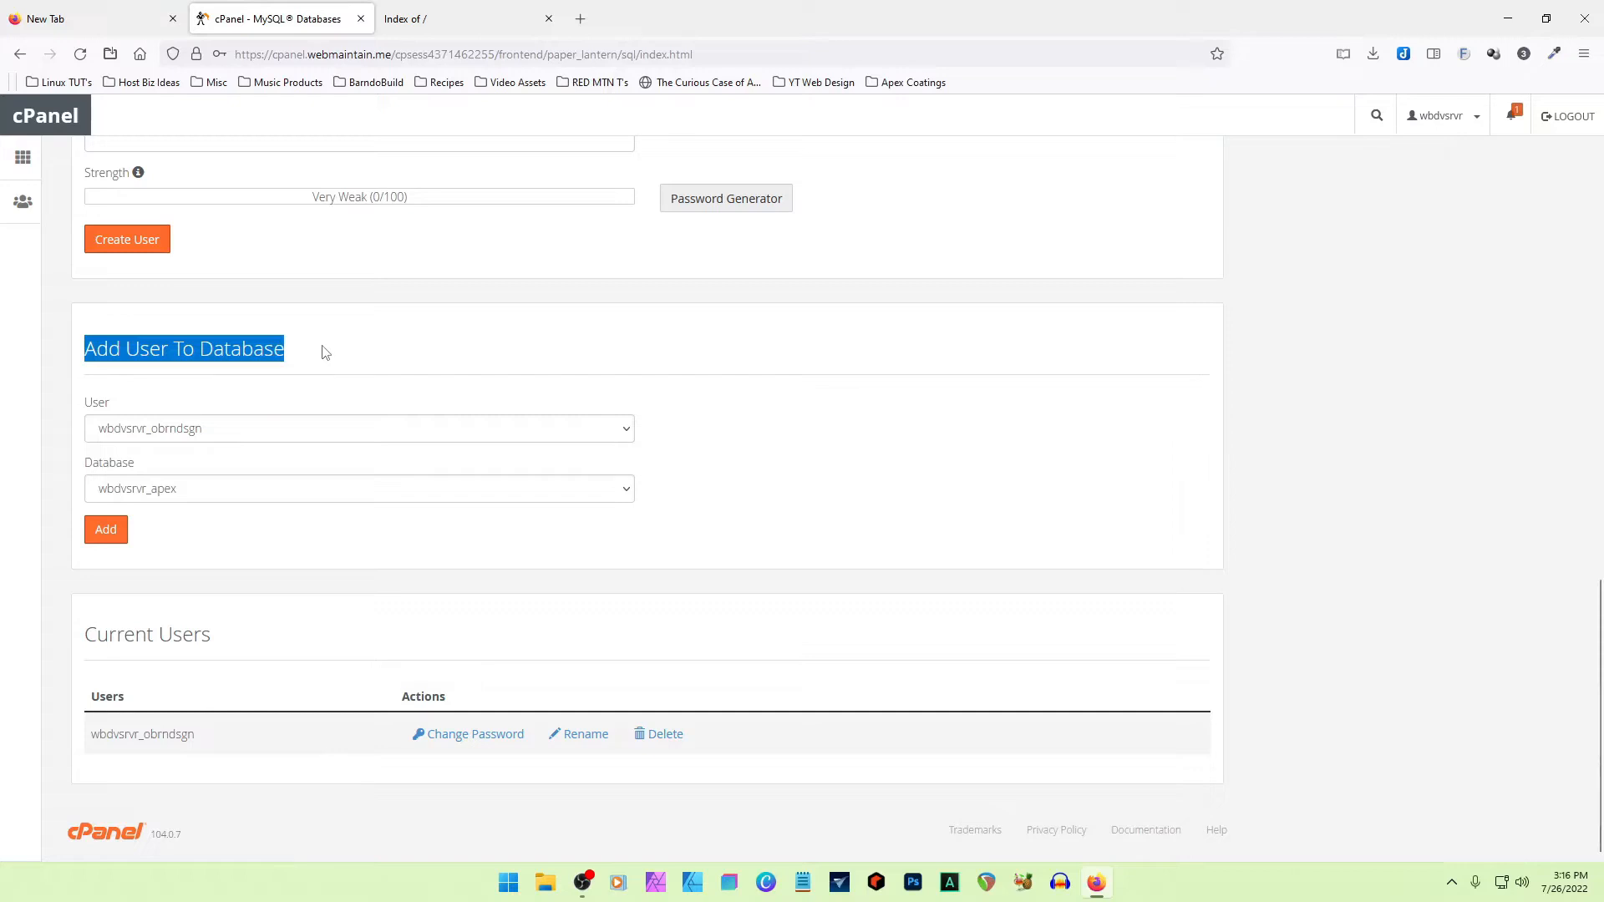
{"action": "left_click", "coordinate": [309, 357]}
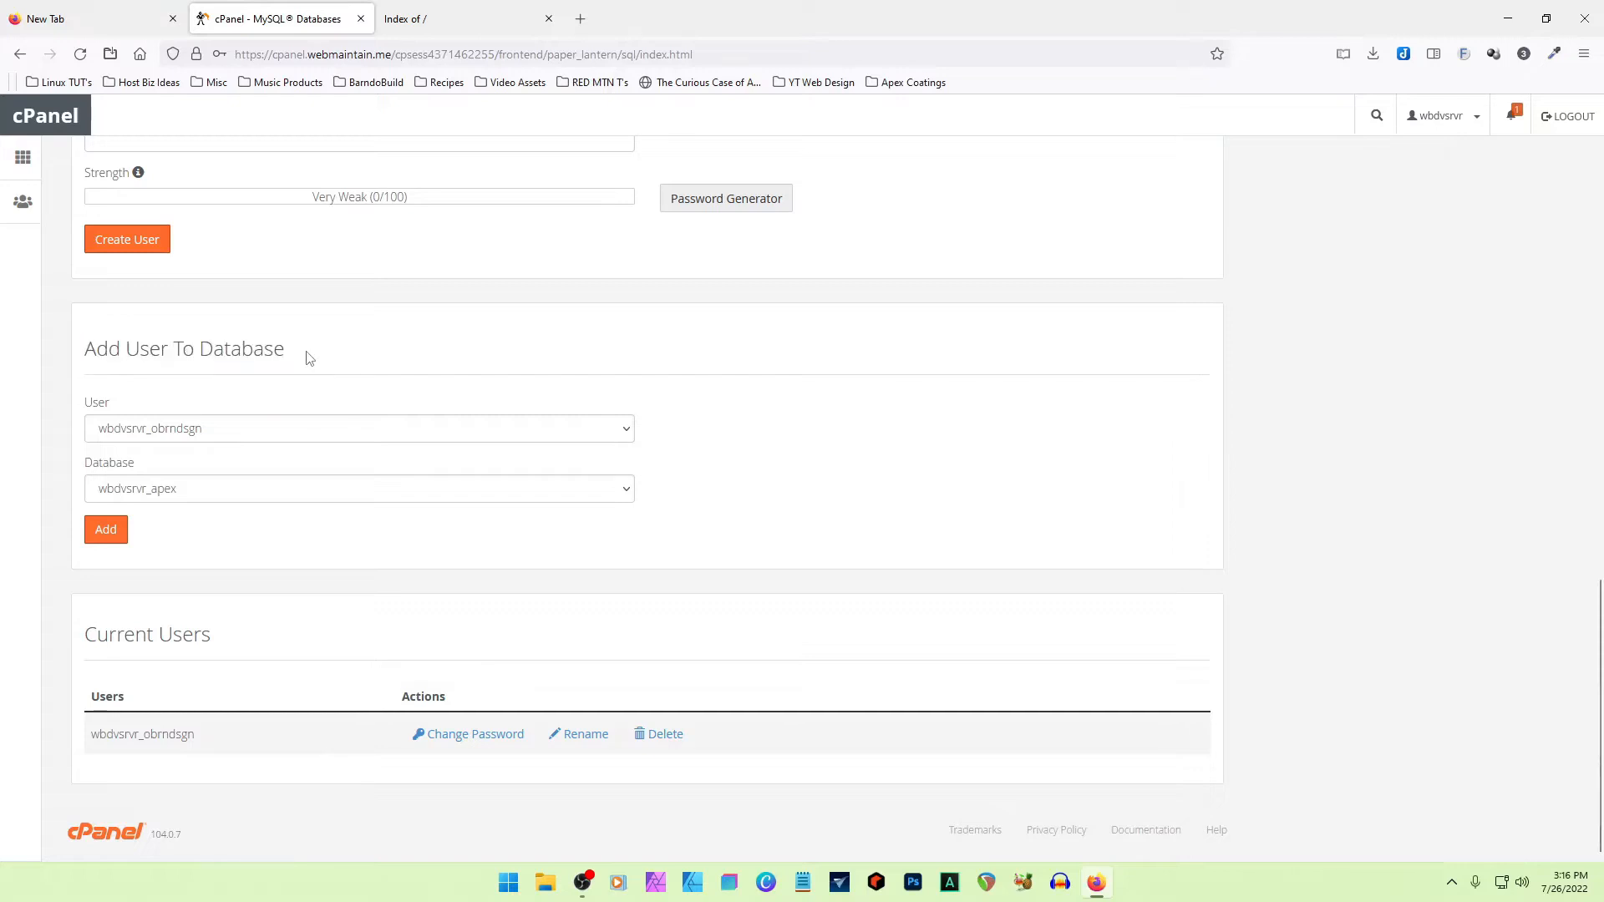
- Add the obrndsgn user to the apex database
{"action": "left_click", "coordinate": [265, 438]}
{"action": "left_click", "coordinate": [243, 455]}
{"action": "left_click", "coordinate": [242, 494]}
{"action": "left_click", "coordinate": [241, 494]}
{"action": "left_click", "coordinate": [107, 531]}
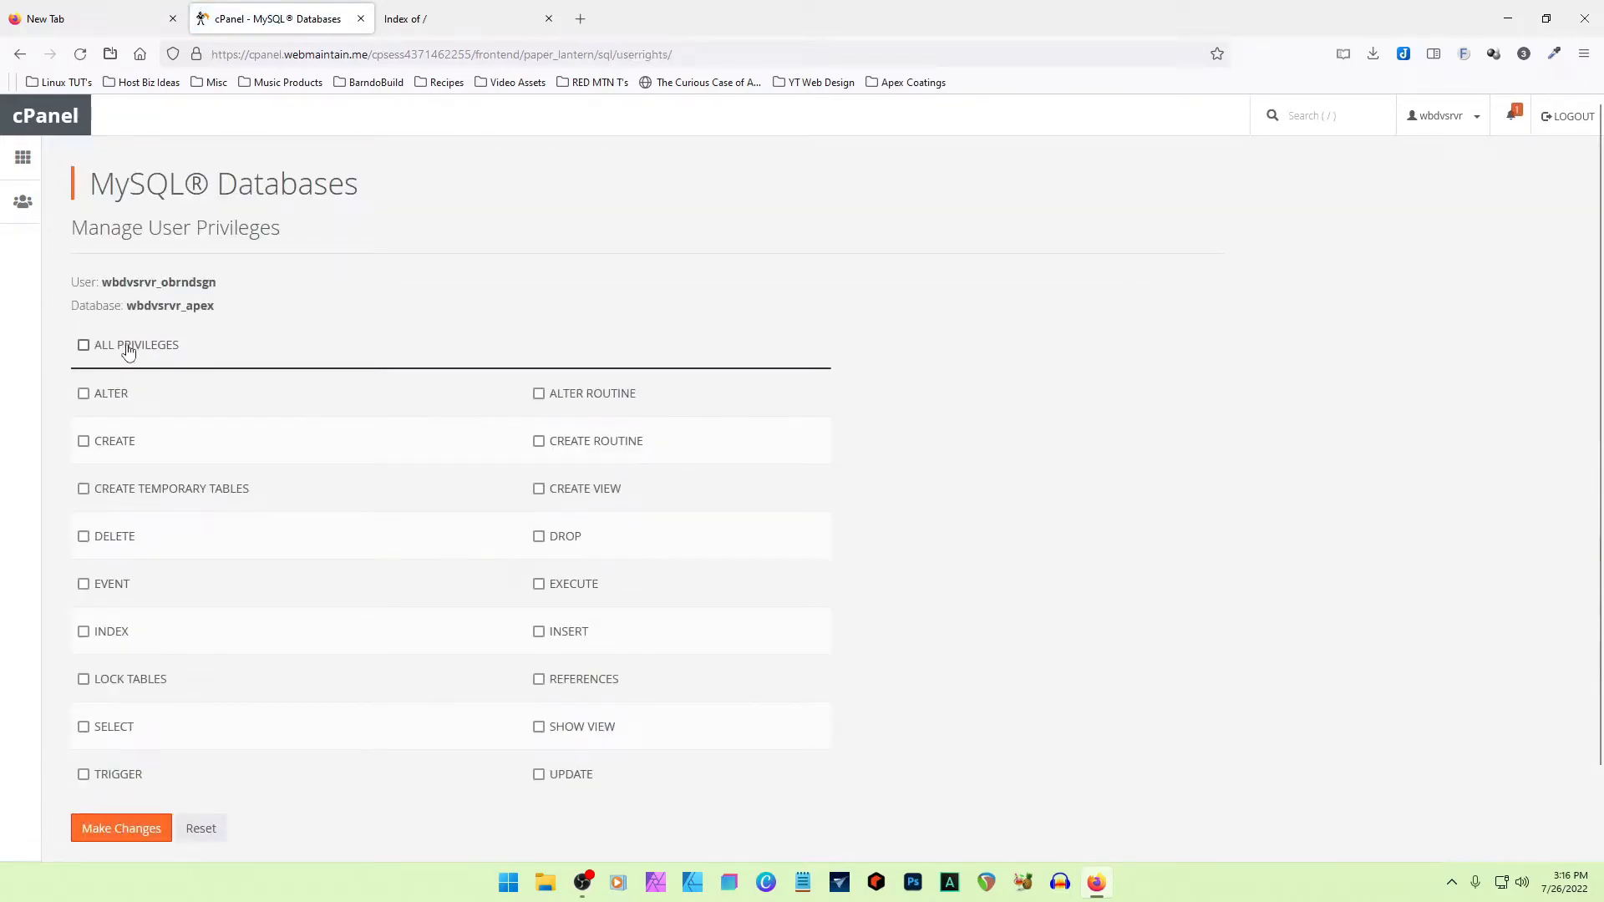
- Grant the user ALL PRIVILEGES on the database, save the changes and dismiss the notification
{"action": "left_click", "coordinate": [83, 345]}
{"action": "left_click", "coordinate": [122, 828]}
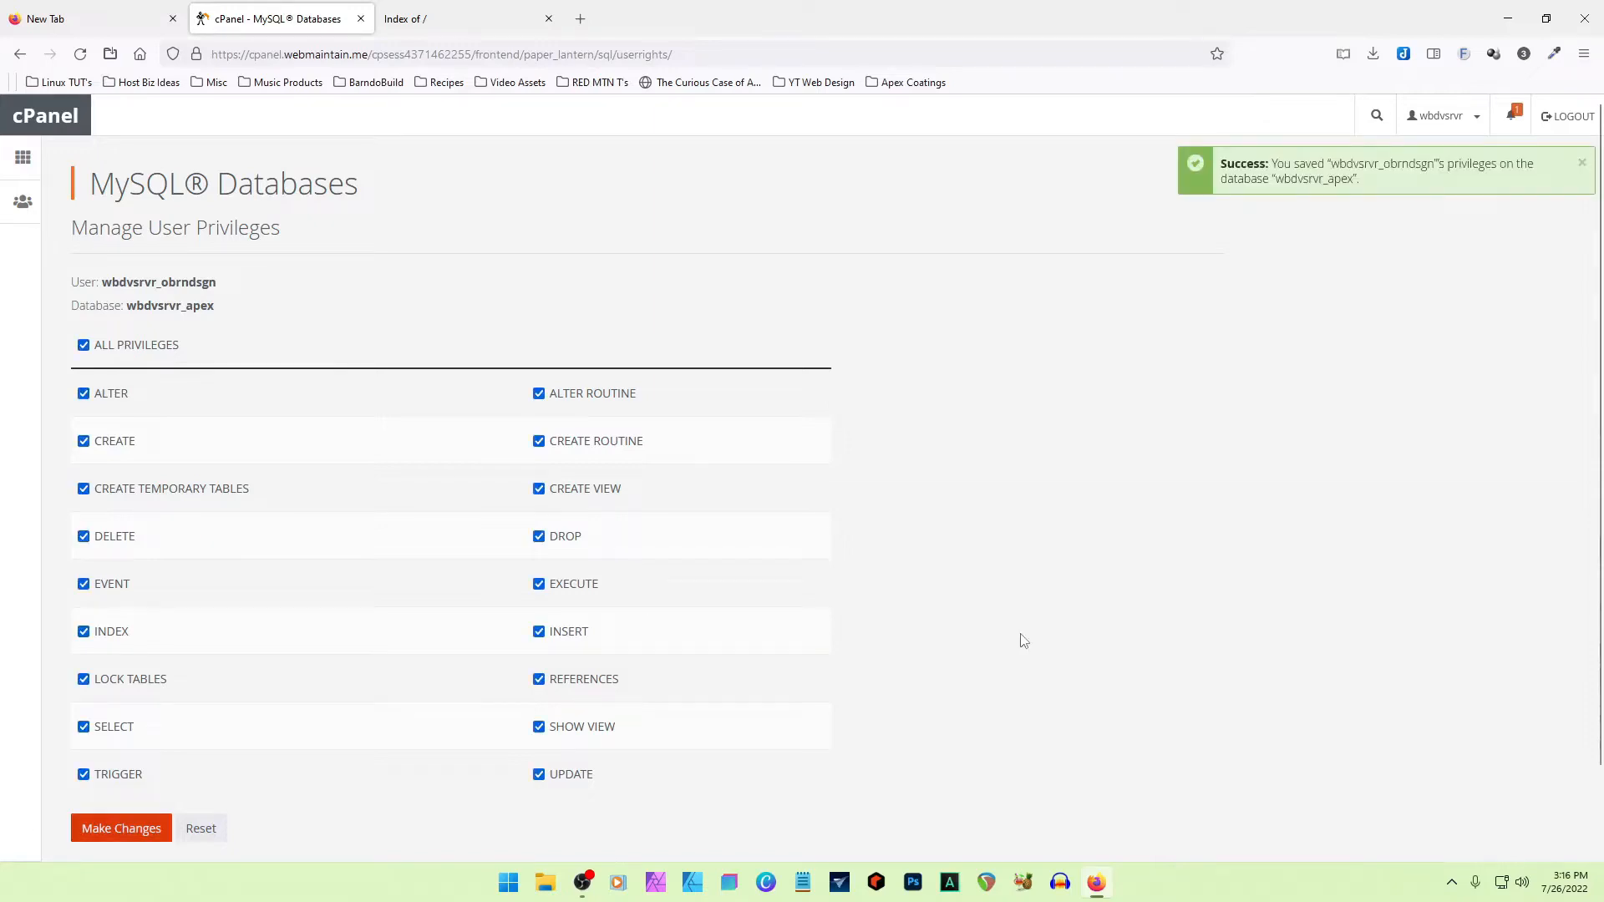
{"action": "left_click", "coordinate": [1582, 166]}
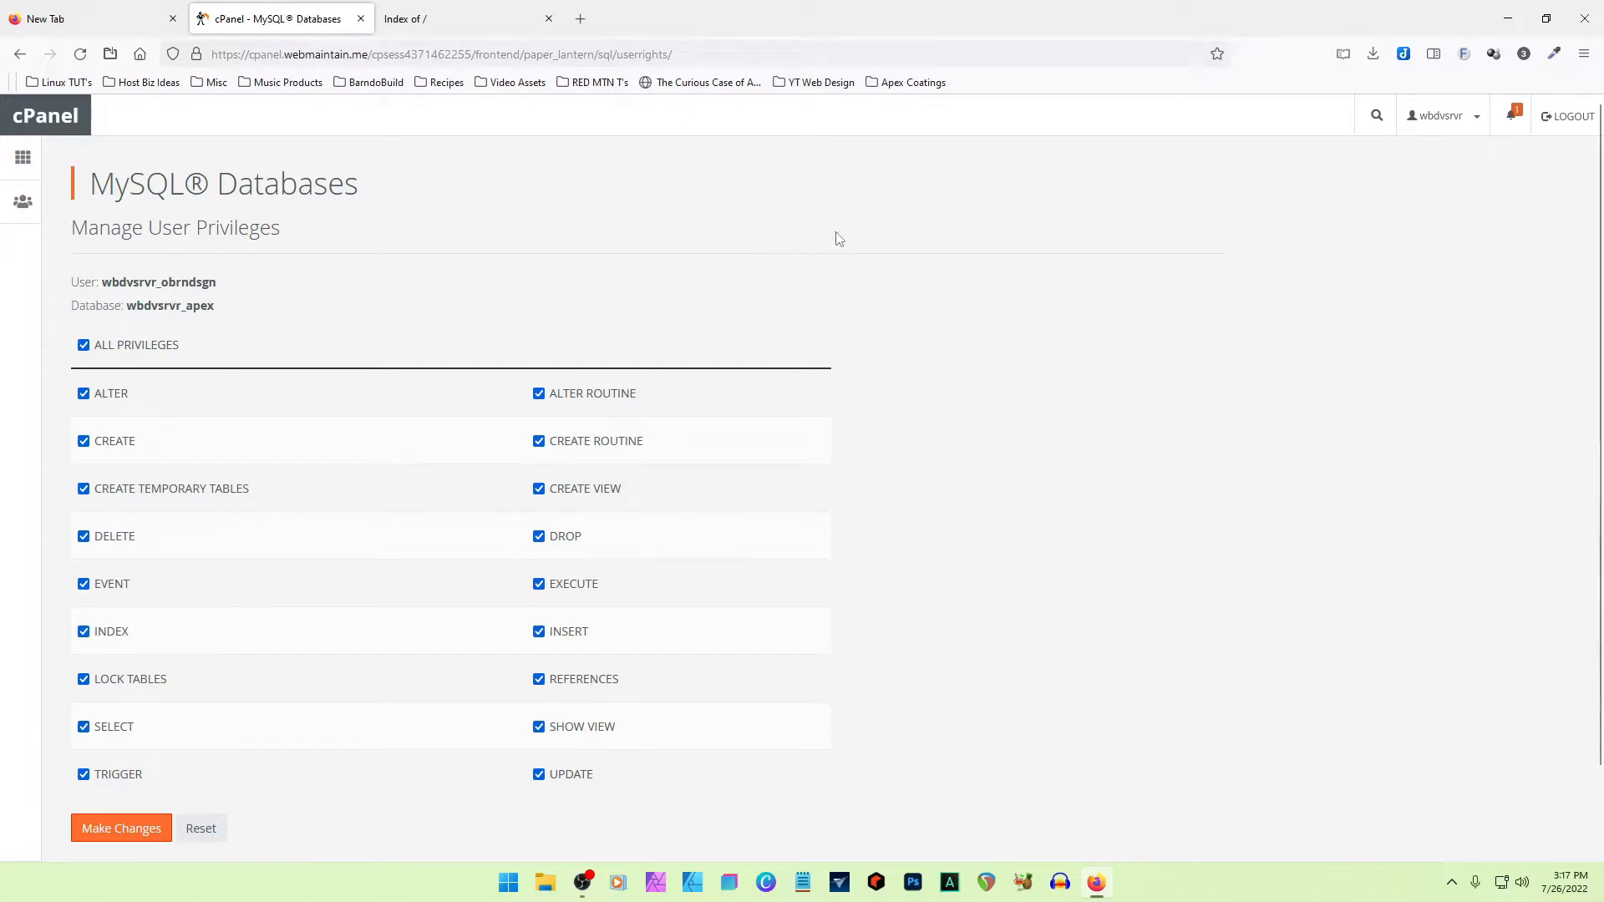
- Return to the cPanel main page, open File Manager and go to the public_html folder
{"action": "left_click", "coordinate": [23, 161]}
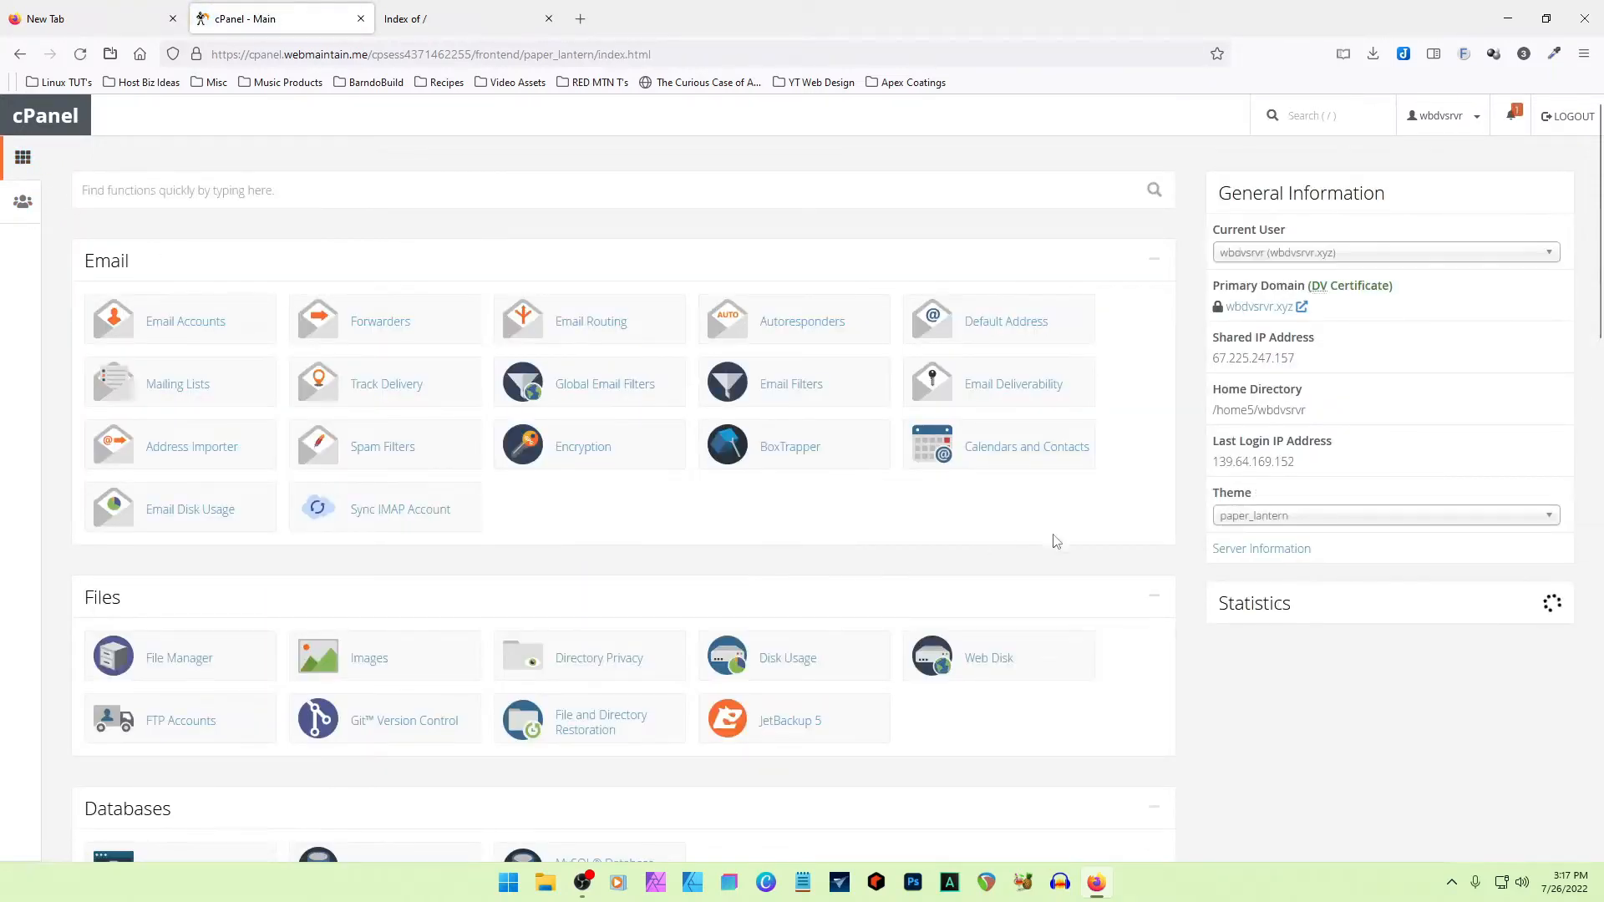
{"action": "scroll", "coordinate": [1080, 532], "scroll_direction": "down", "scroll_amount": 2}
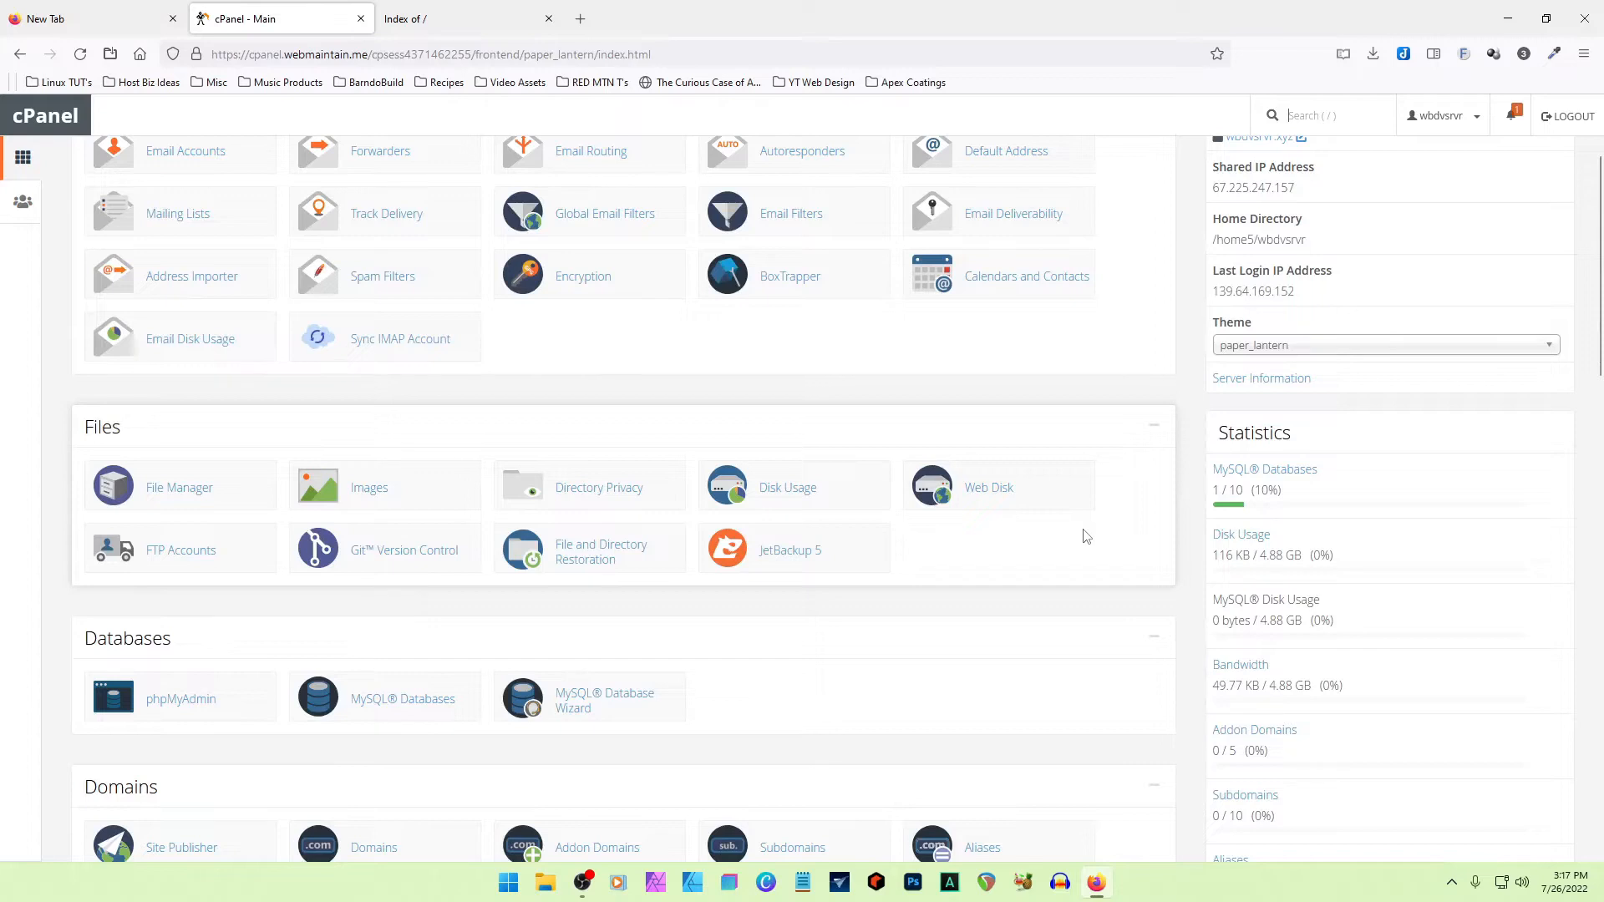
{"action": "left_click", "coordinate": [187, 489]}
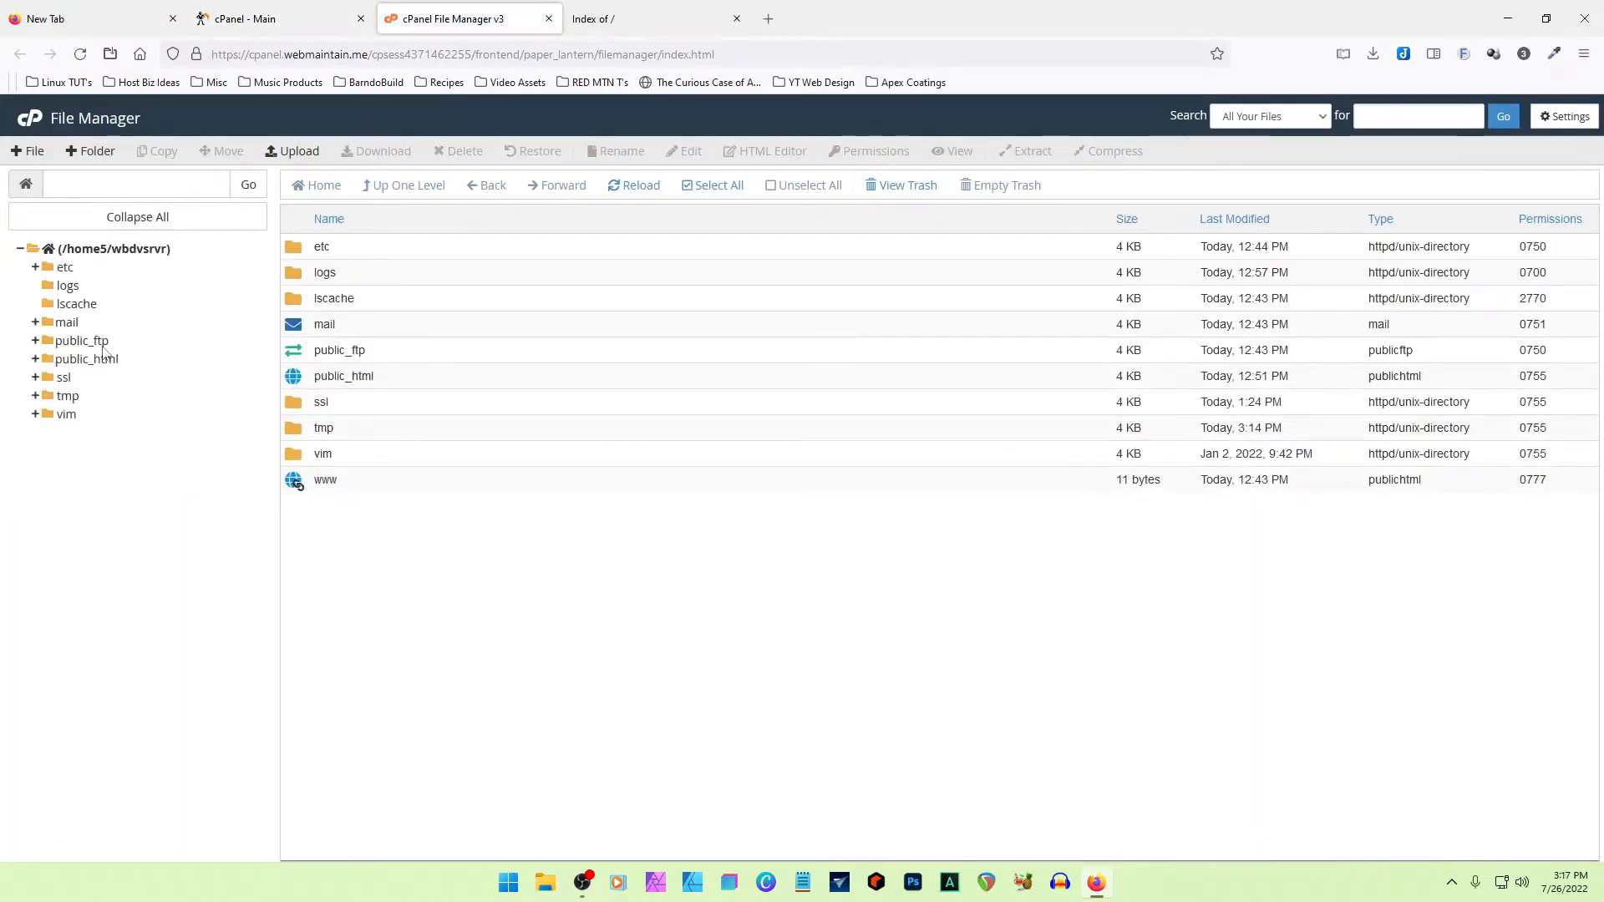
{"action": "left_click", "coordinate": [86, 360]}
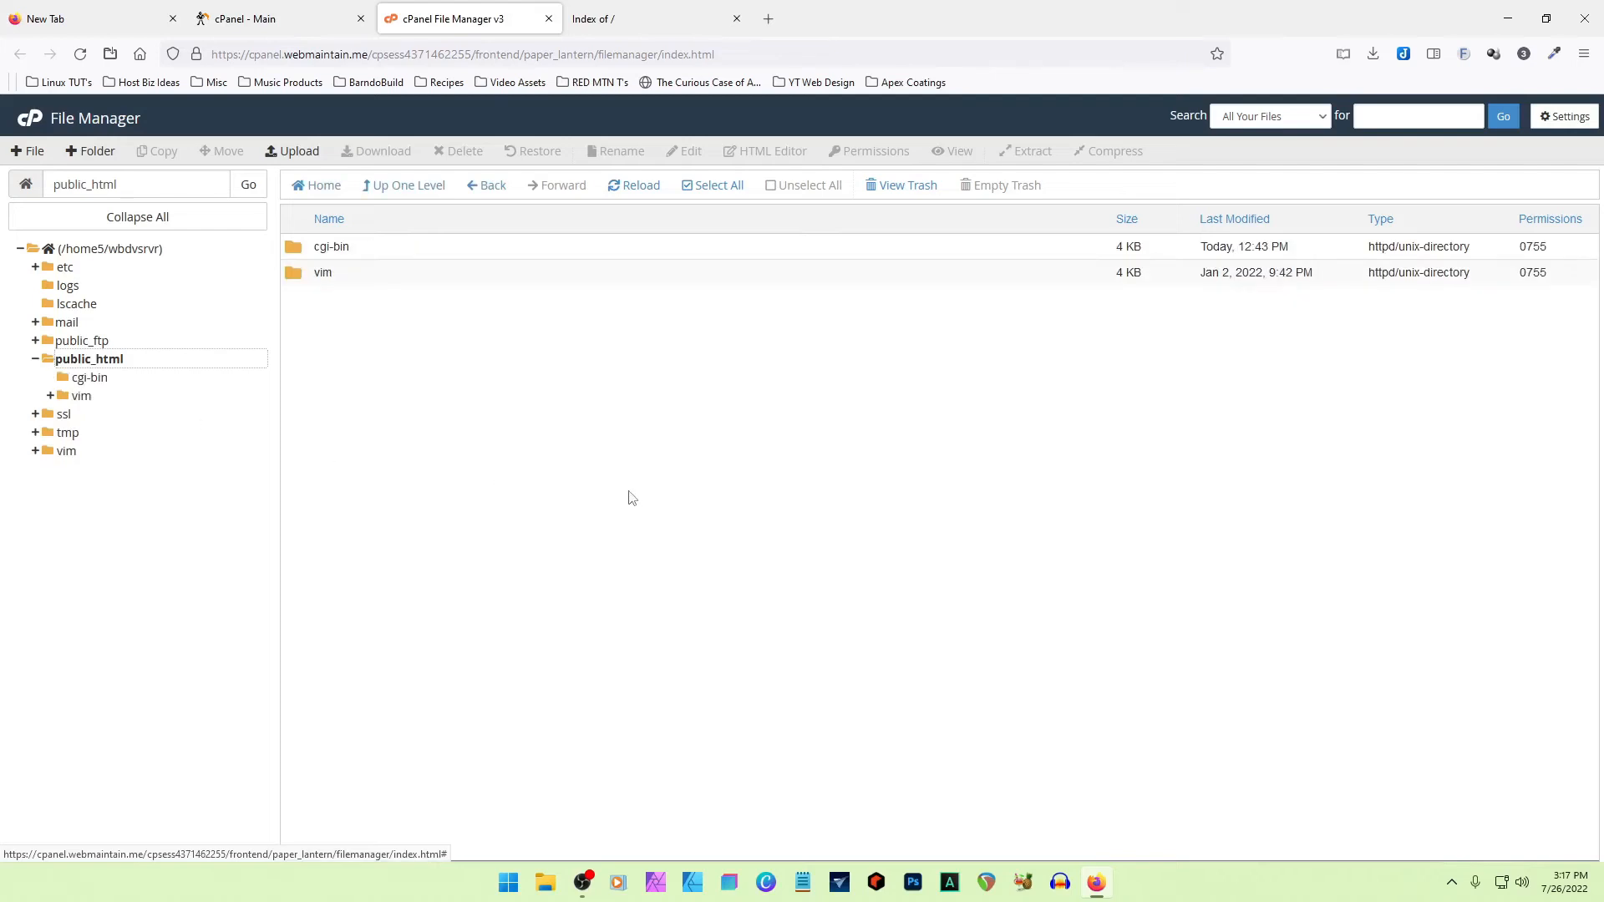
- Compare the cgi-bin and vim folders in public_html with the index listing at the site's root address
{"action": "left_click", "coordinate": [385, 255]}
{"action": "left_click", "coordinate": [372, 279]}
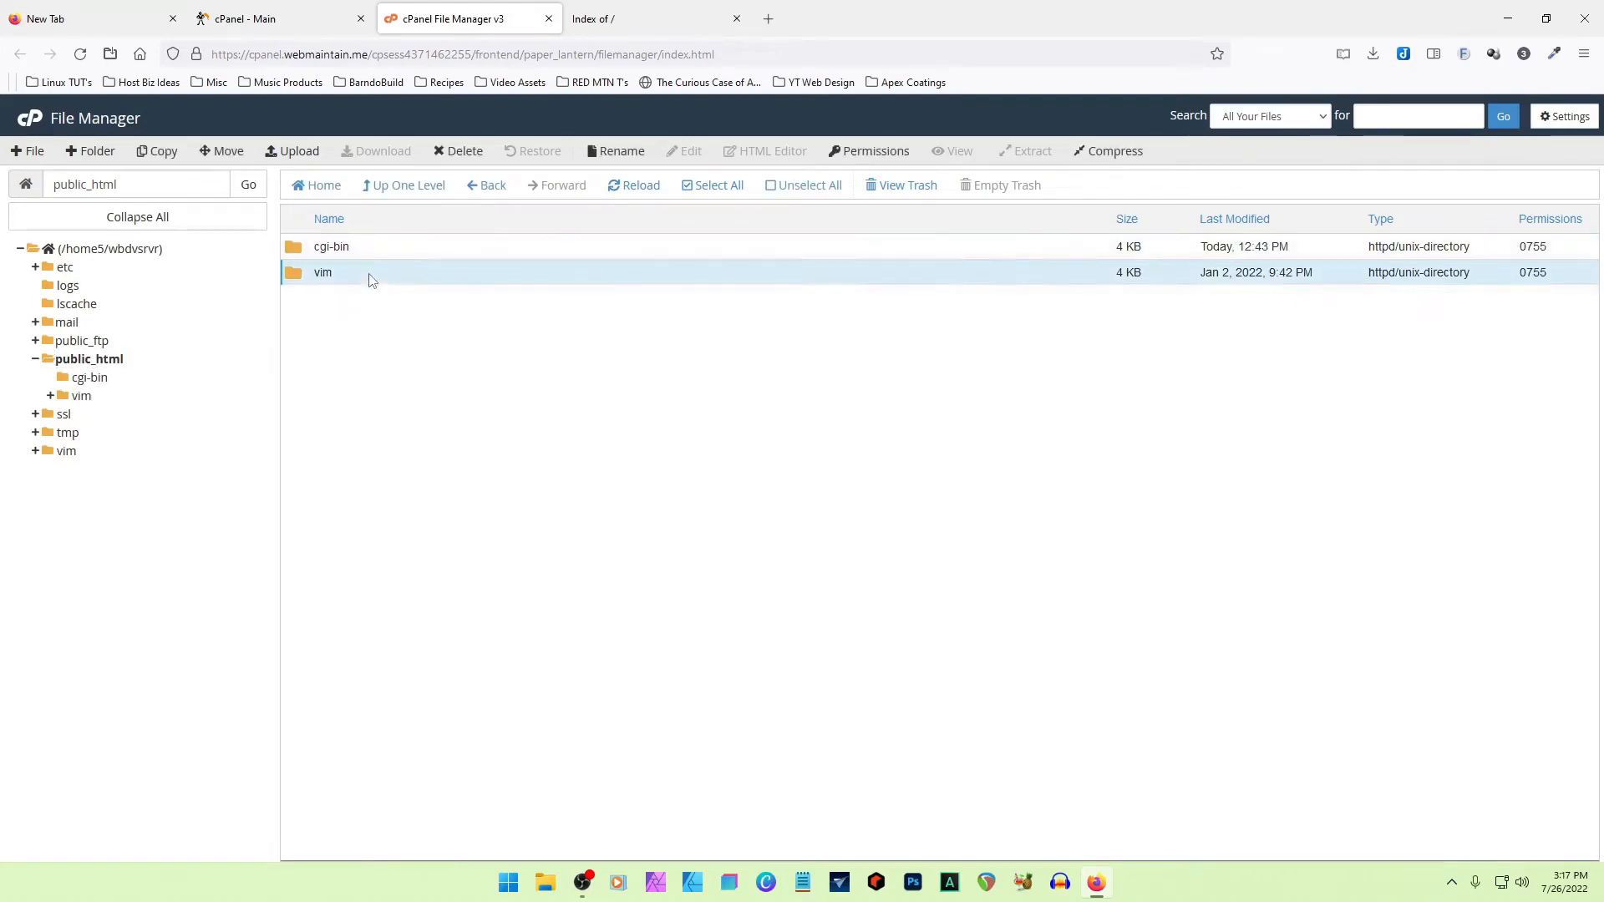
{"action": "left_click", "coordinate": [643, 24]}
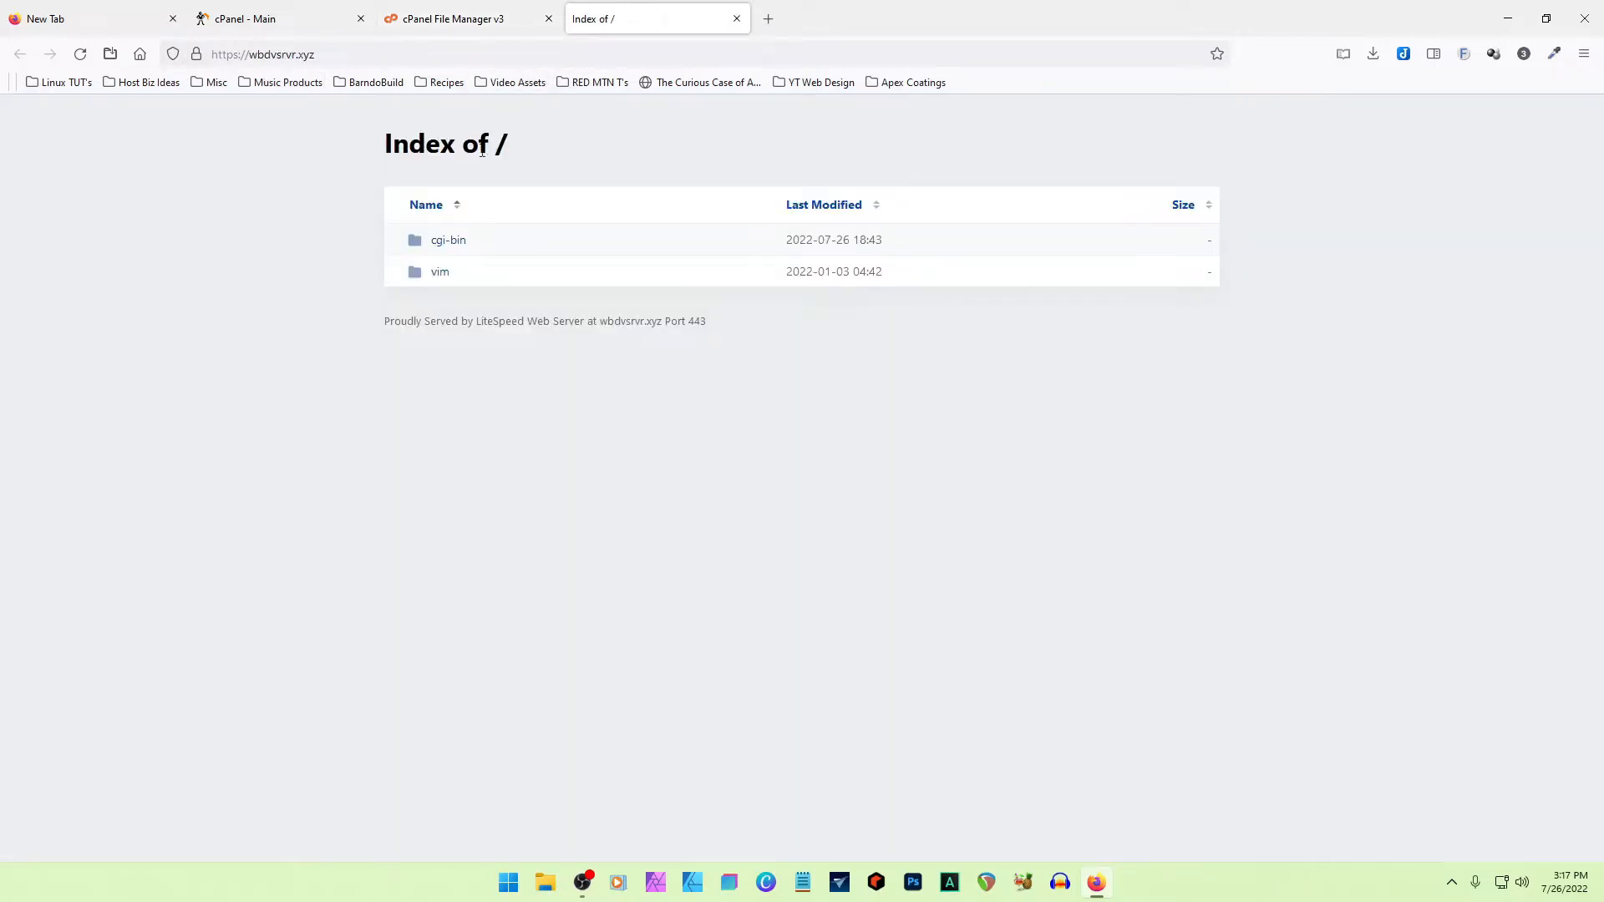
{"action": "left_click", "coordinate": [276, 54]}
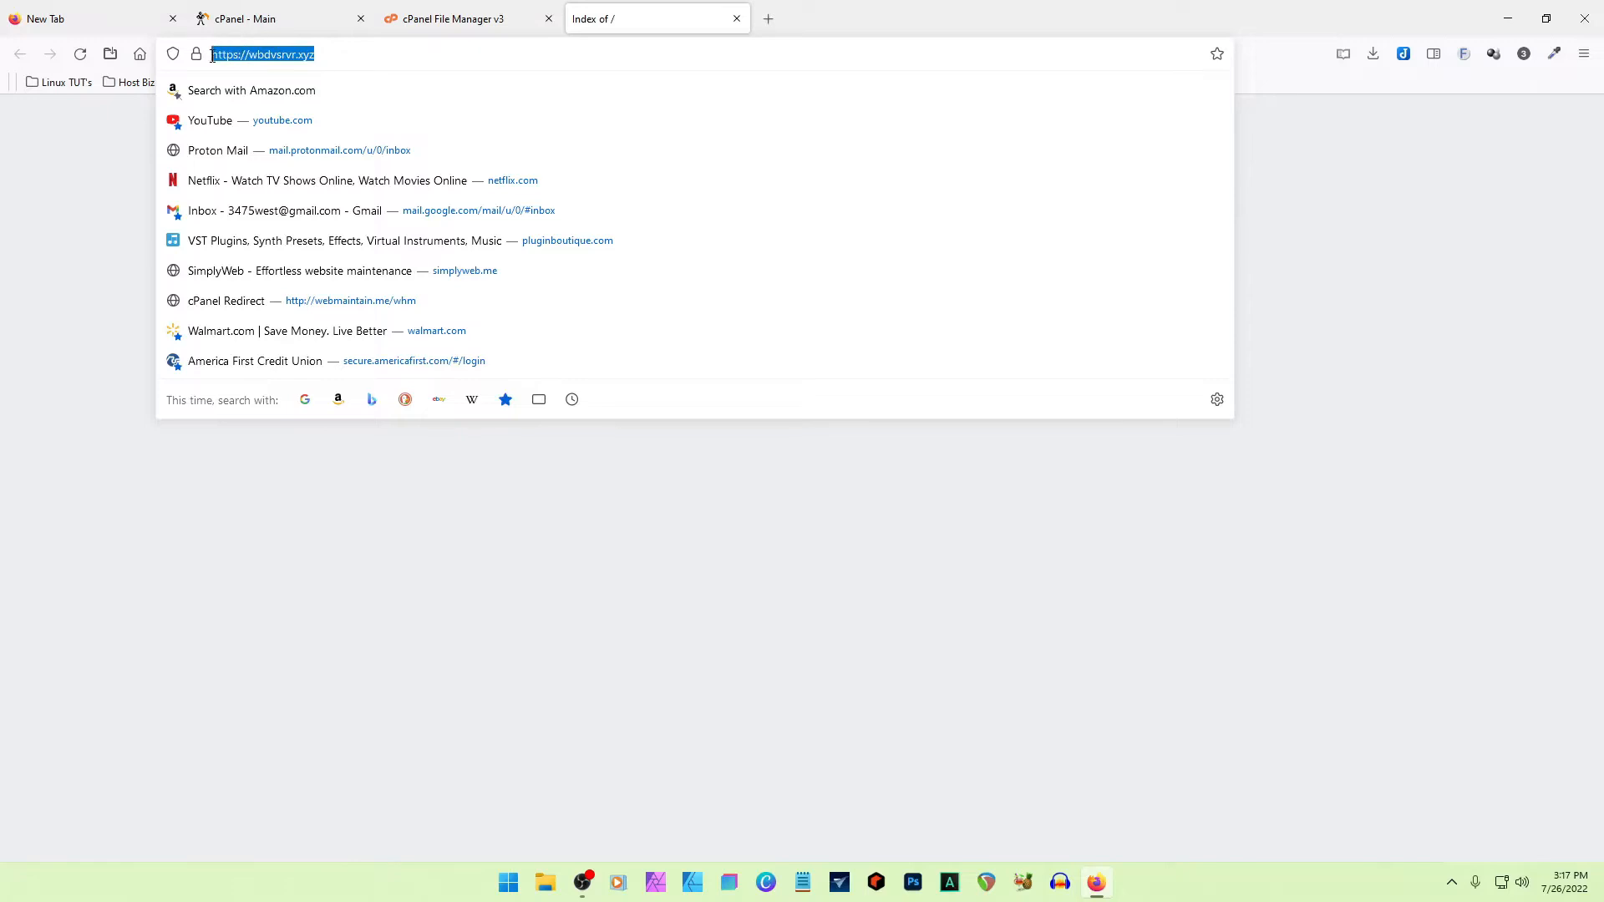
{"action": "left_click", "coordinate": [313, 592]}
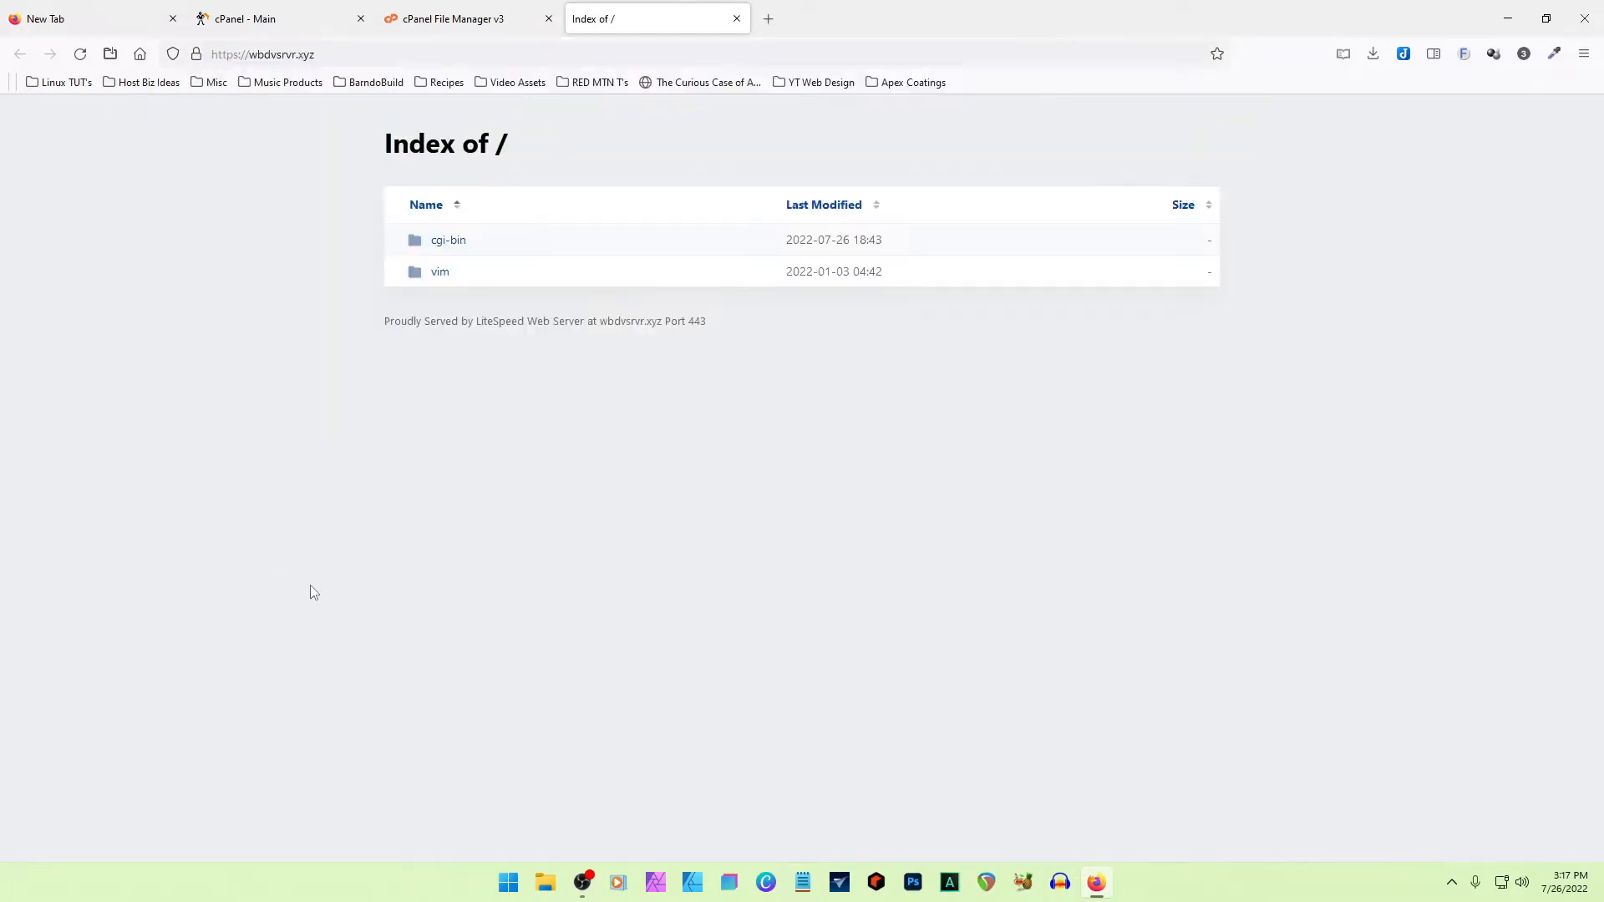
{"action": "left_click", "coordinate": [478, 19]}
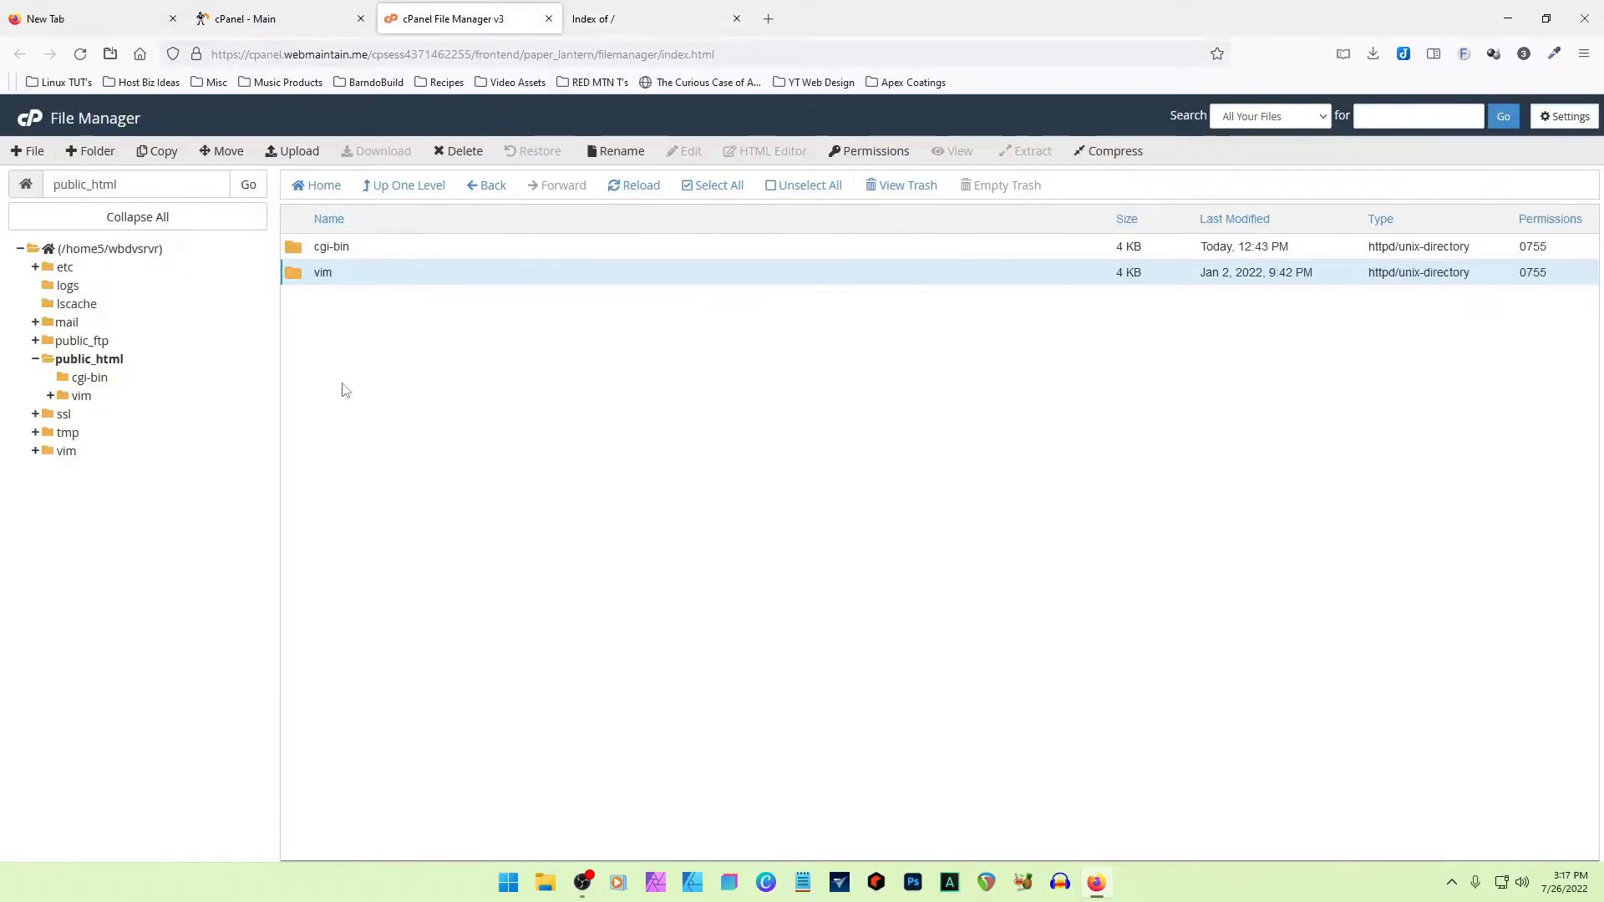
{"action": "left_click", "coordinate": [706, 539]}
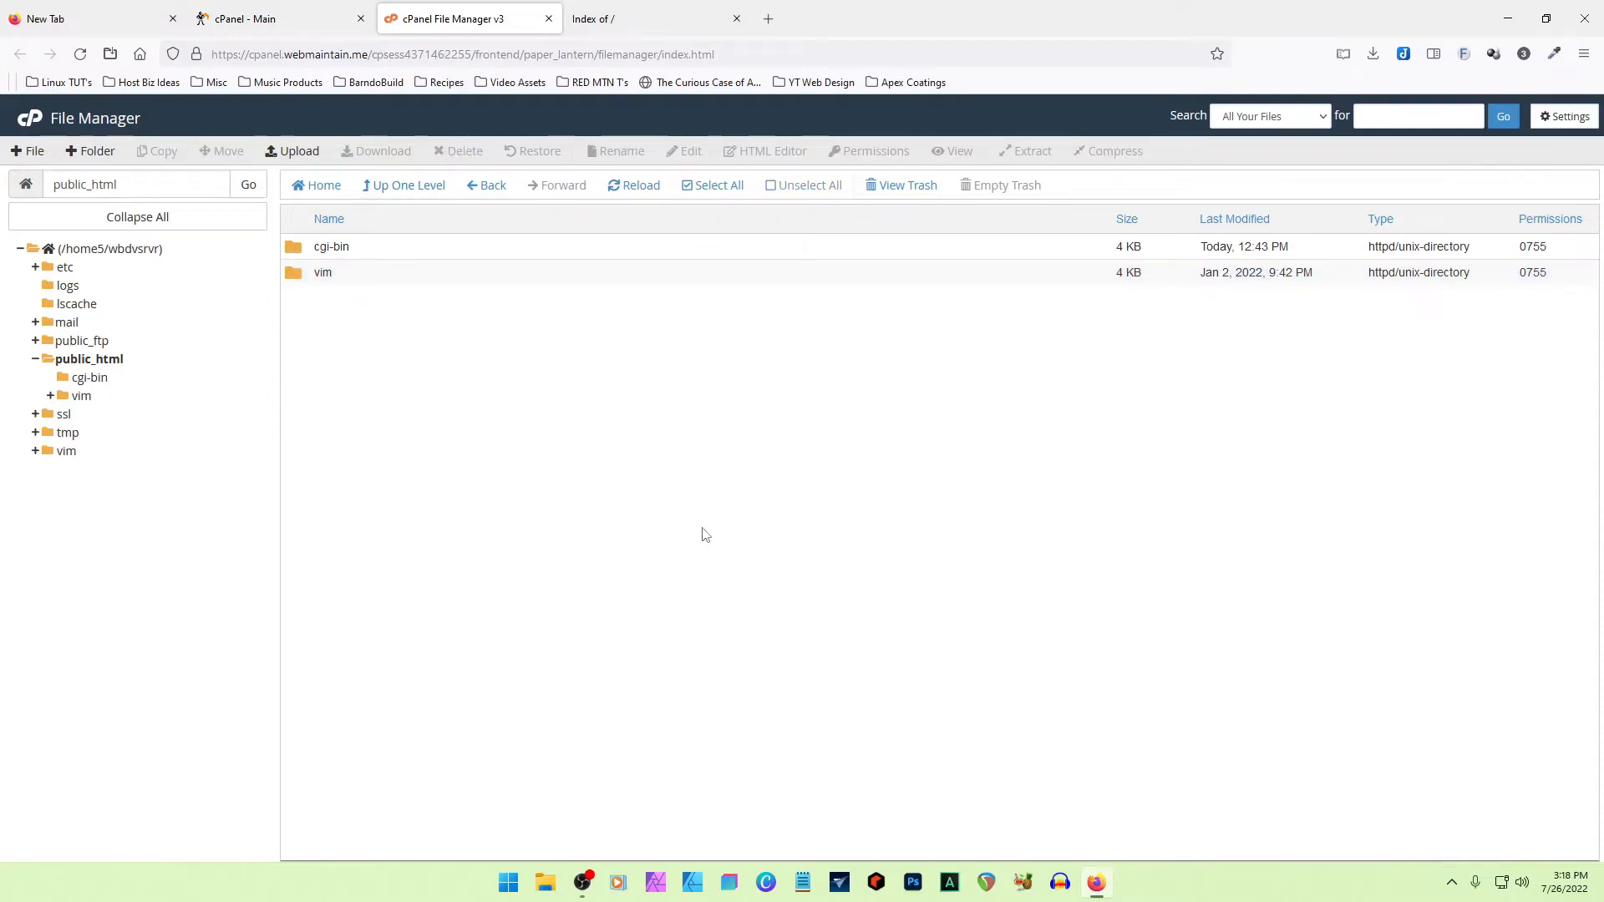
- Upload wordpress-6.0.1.zip from the Downloads folder to public_html and go back to the folder
{"action": "left_click", "coordinate": [302, 155]}
{"action": "left_click", "coordinate": [705, 561]}
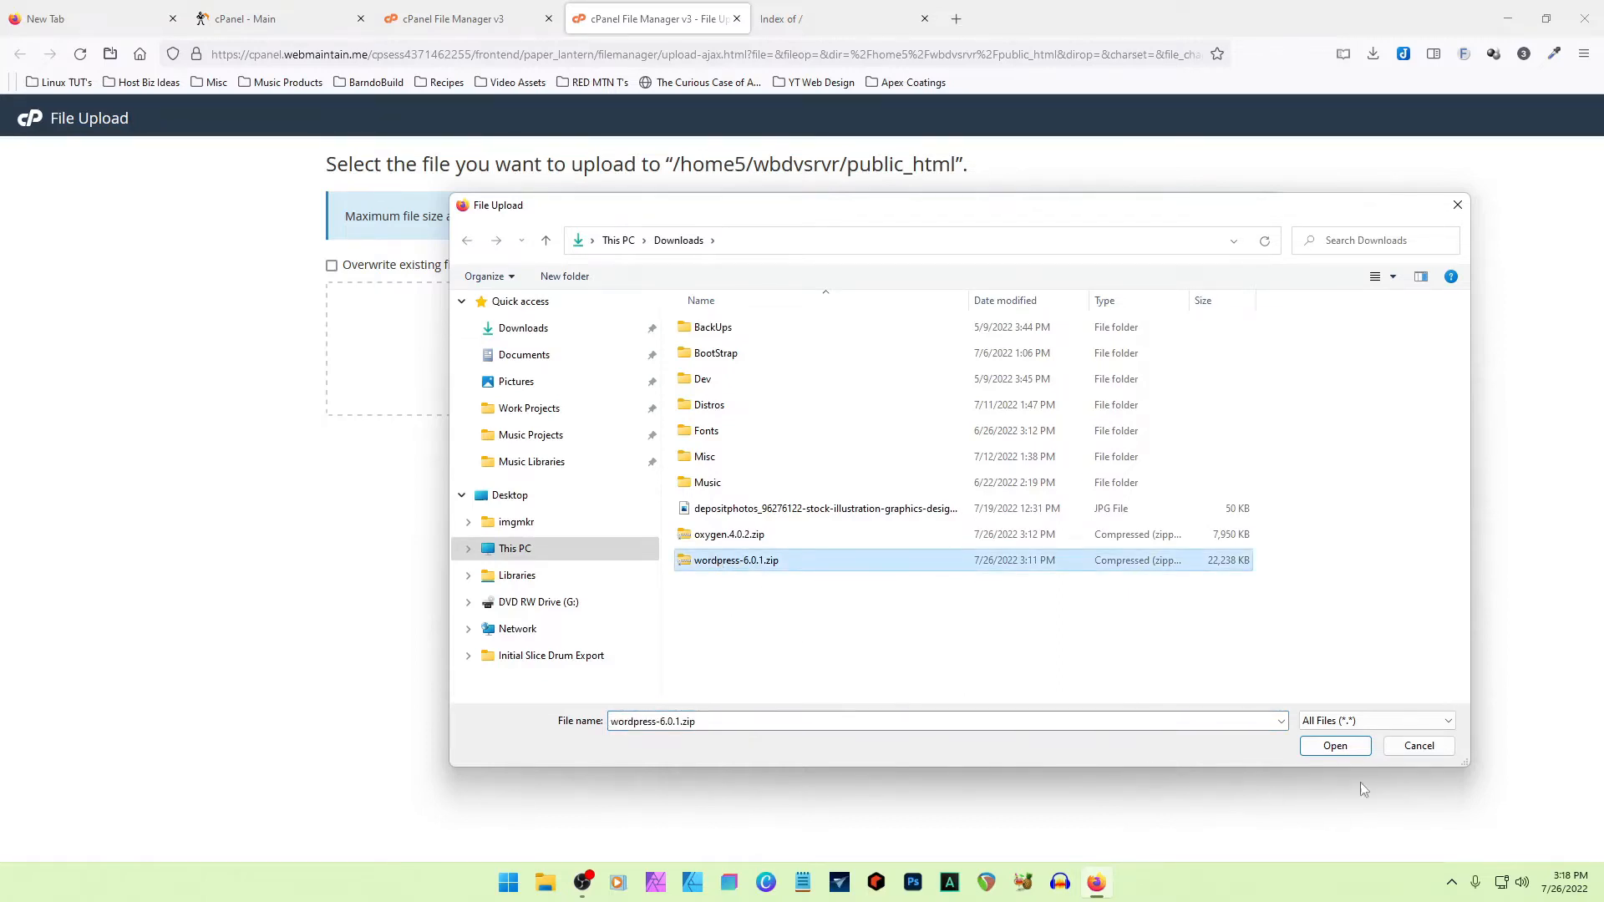
{"action": "left_click", "coordinate": [1334, 746]}
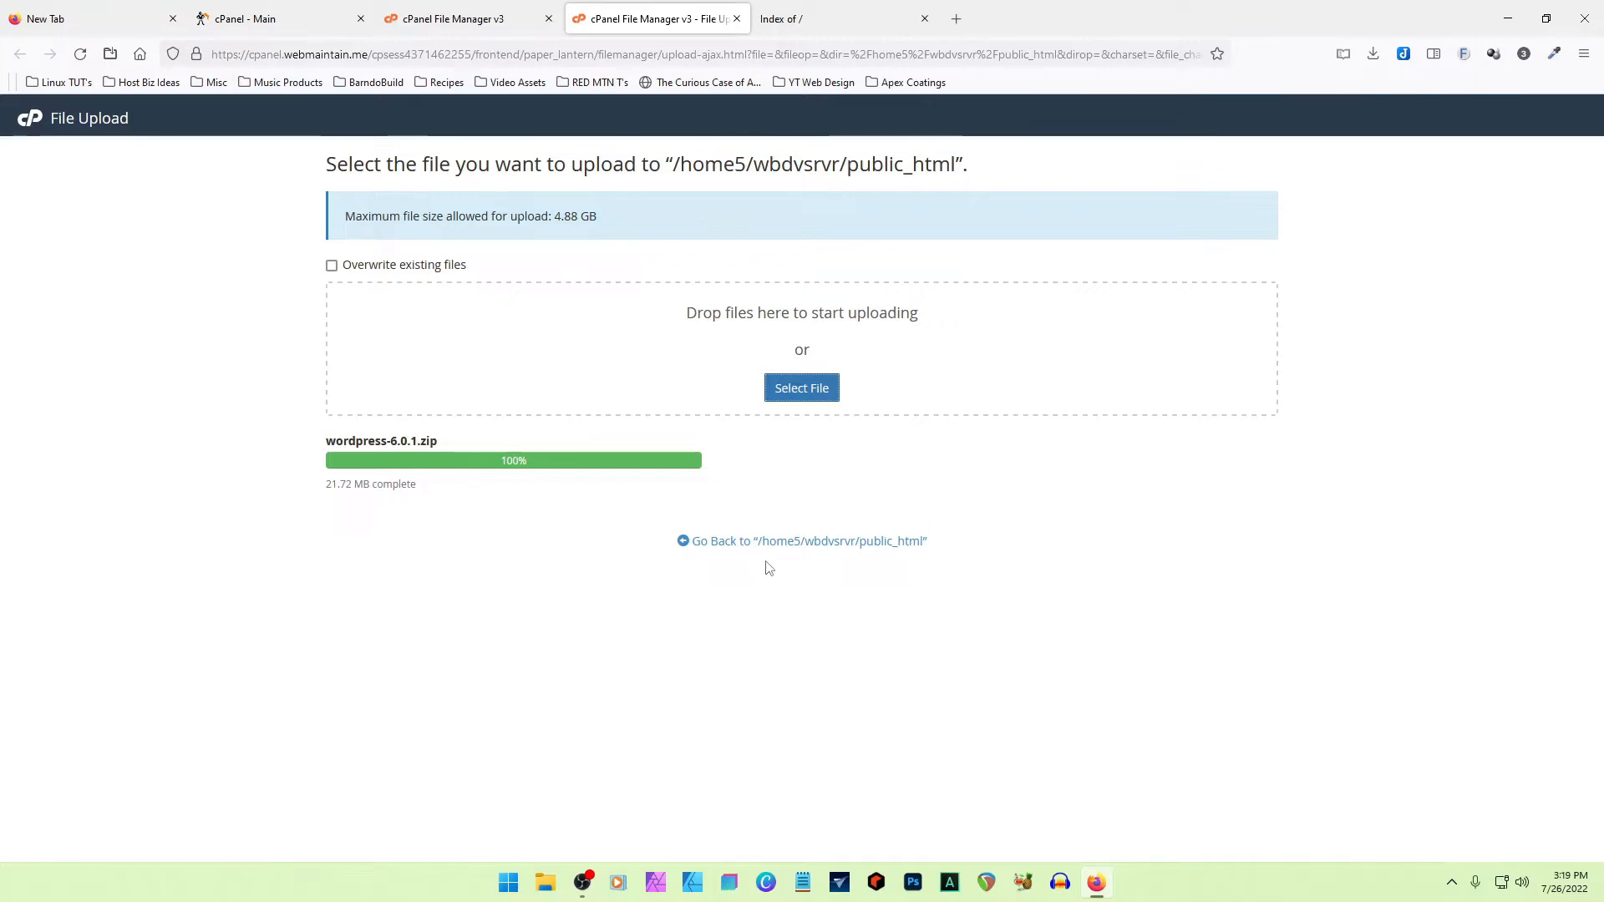
{"action": "left_click", "coordinate": [722, 545]}
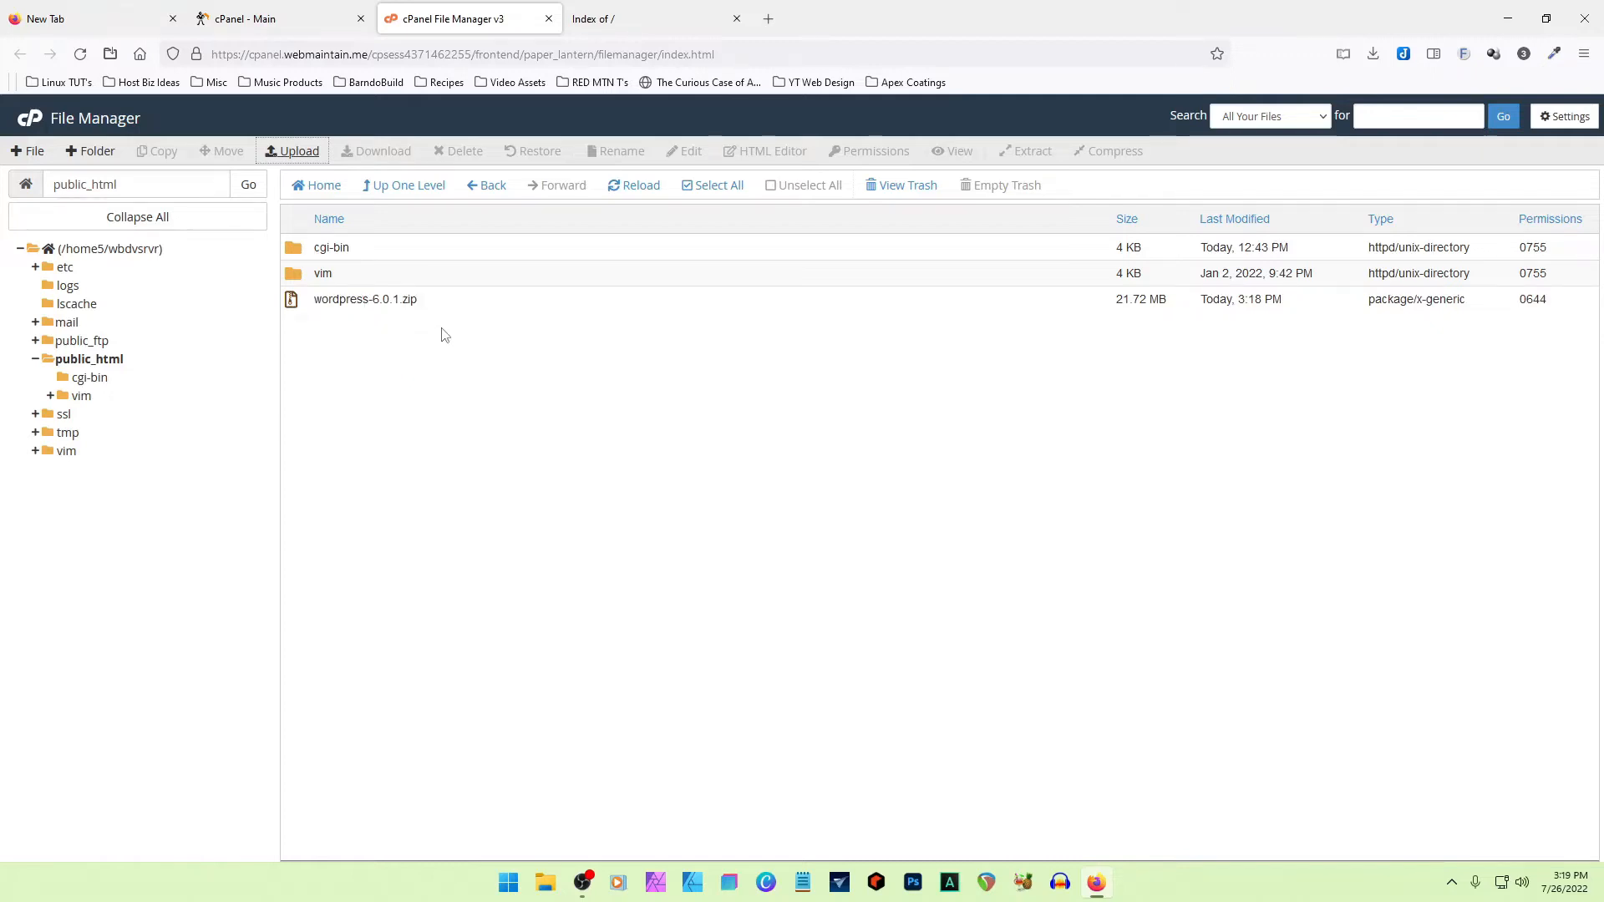
- Reload the site's root index page to check for the uploaded zip, and return to File Manager
{"action": "left_click", "coordinate": [632, 17]}
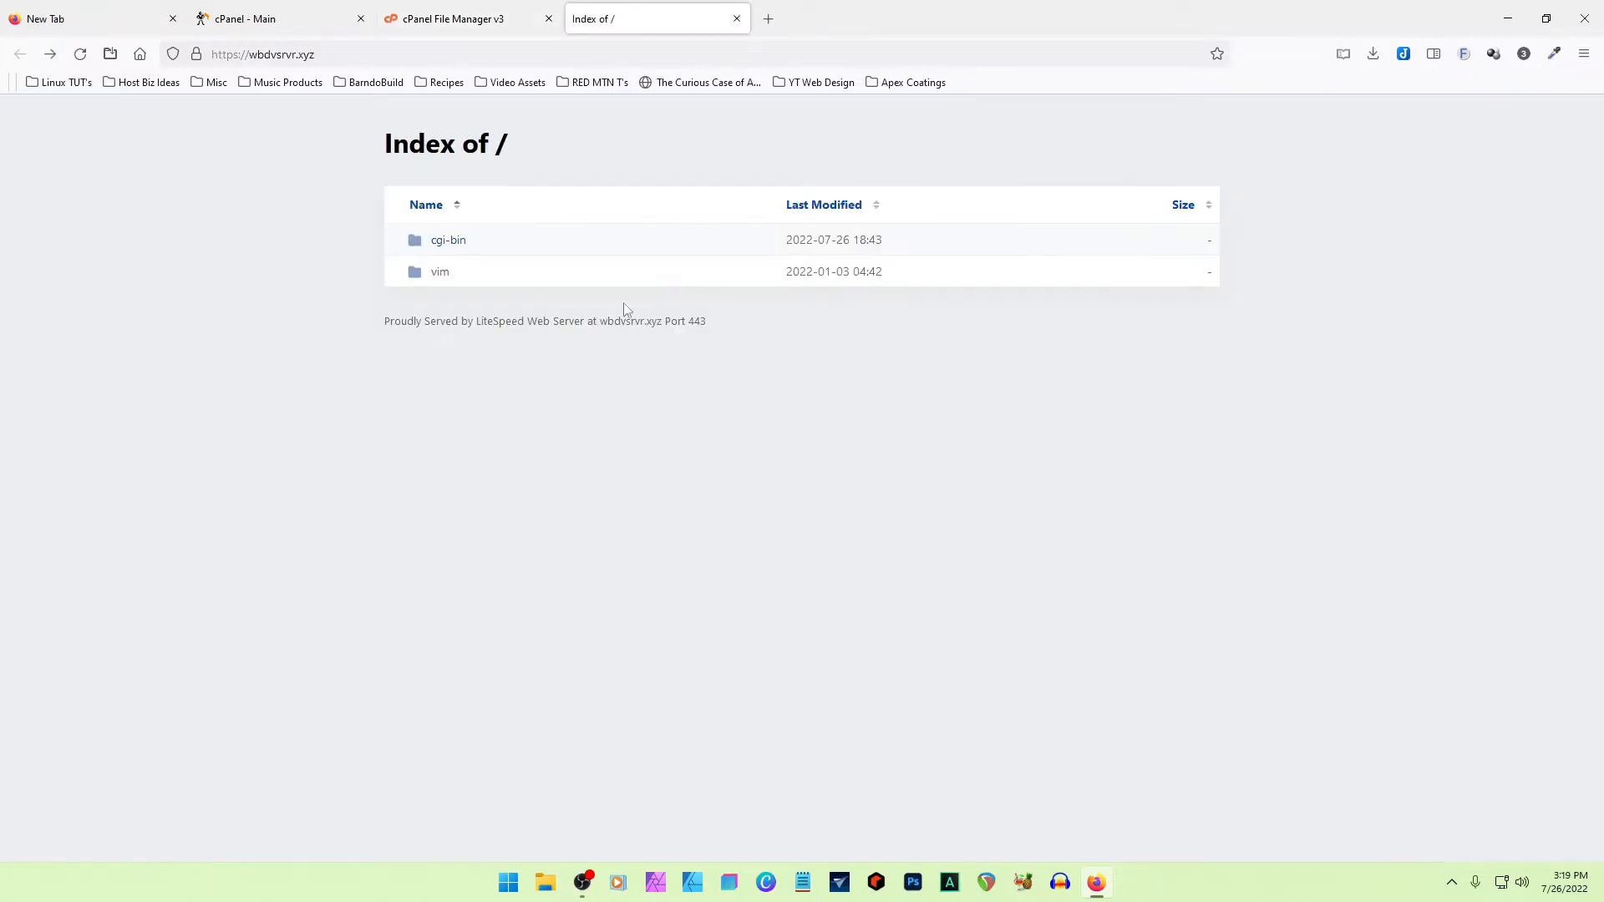
{"action": "left_click", "coordinate": [82, 57]}
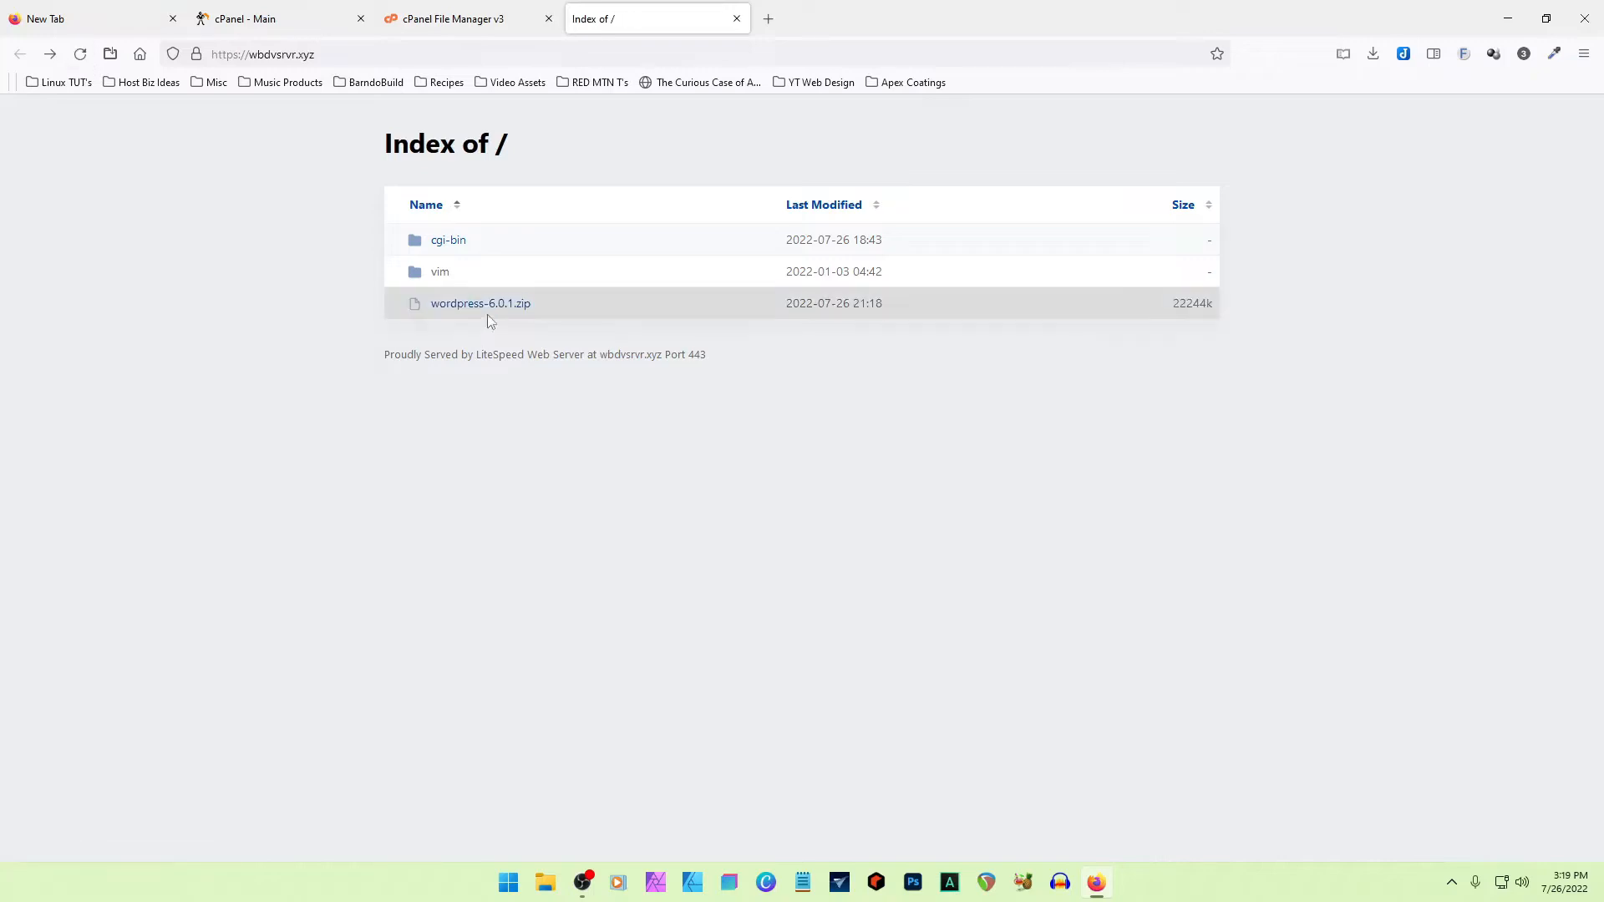
{"action": "key", "text": "ctrl+shift+Tab"}
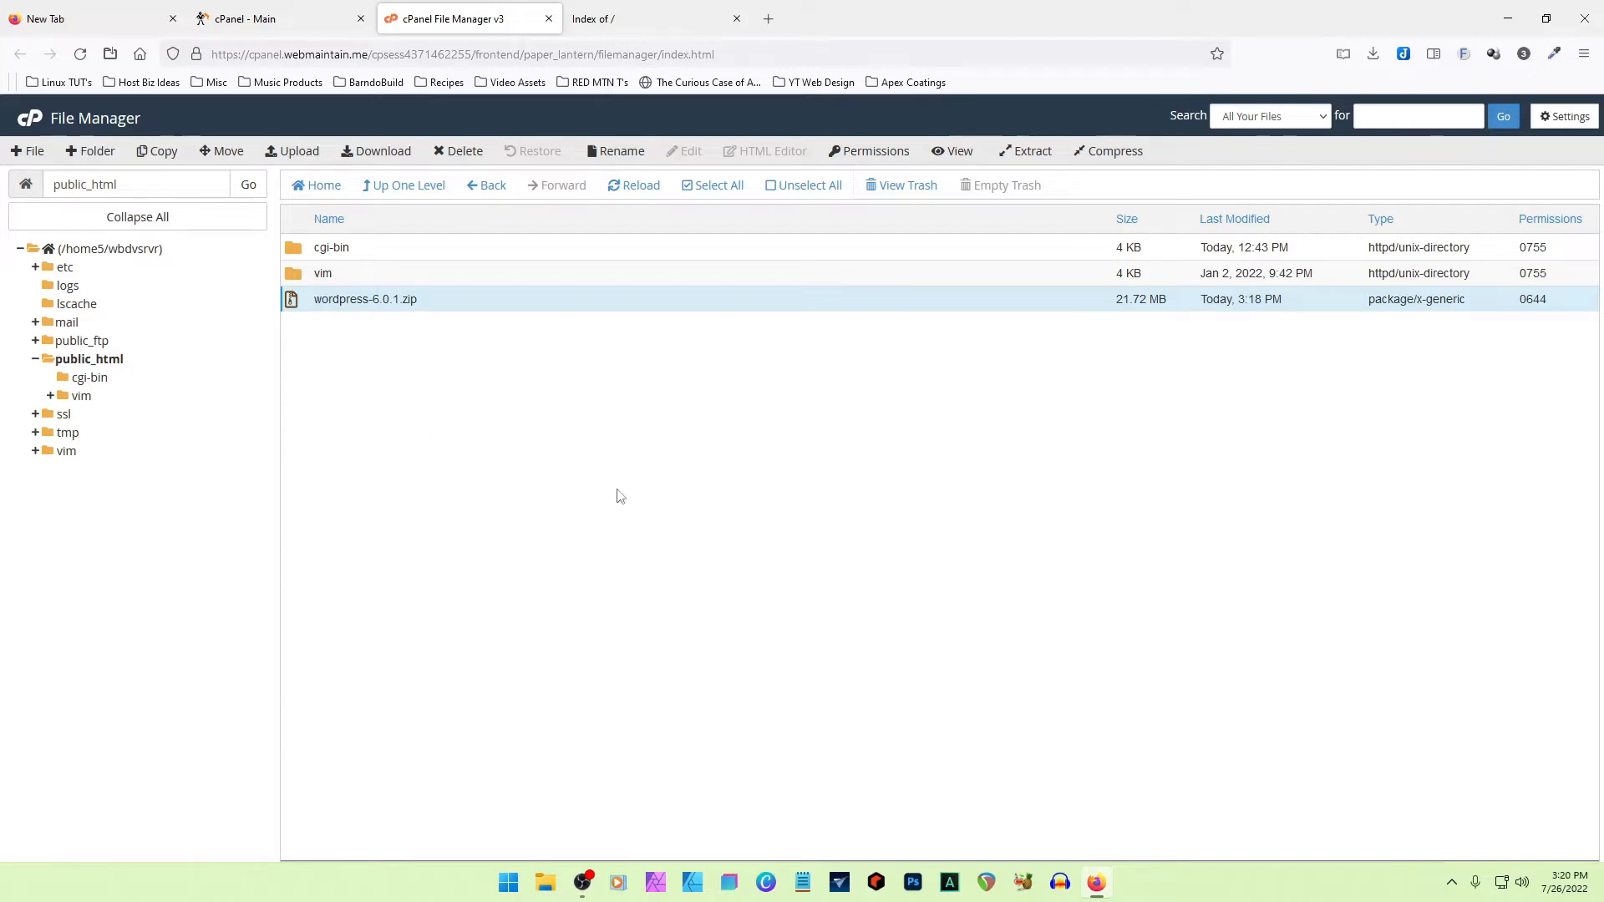
- Visit wbdvsrvr.xyz/apex in the site's browser tab and compare the page with the contents of public_html
{"action": "left_click", "coordinate": [638, 20]}
{"action": "left_click", "coordinate": [372, 59]}
{"action": "left_click", "coordinate": [373, 58]}
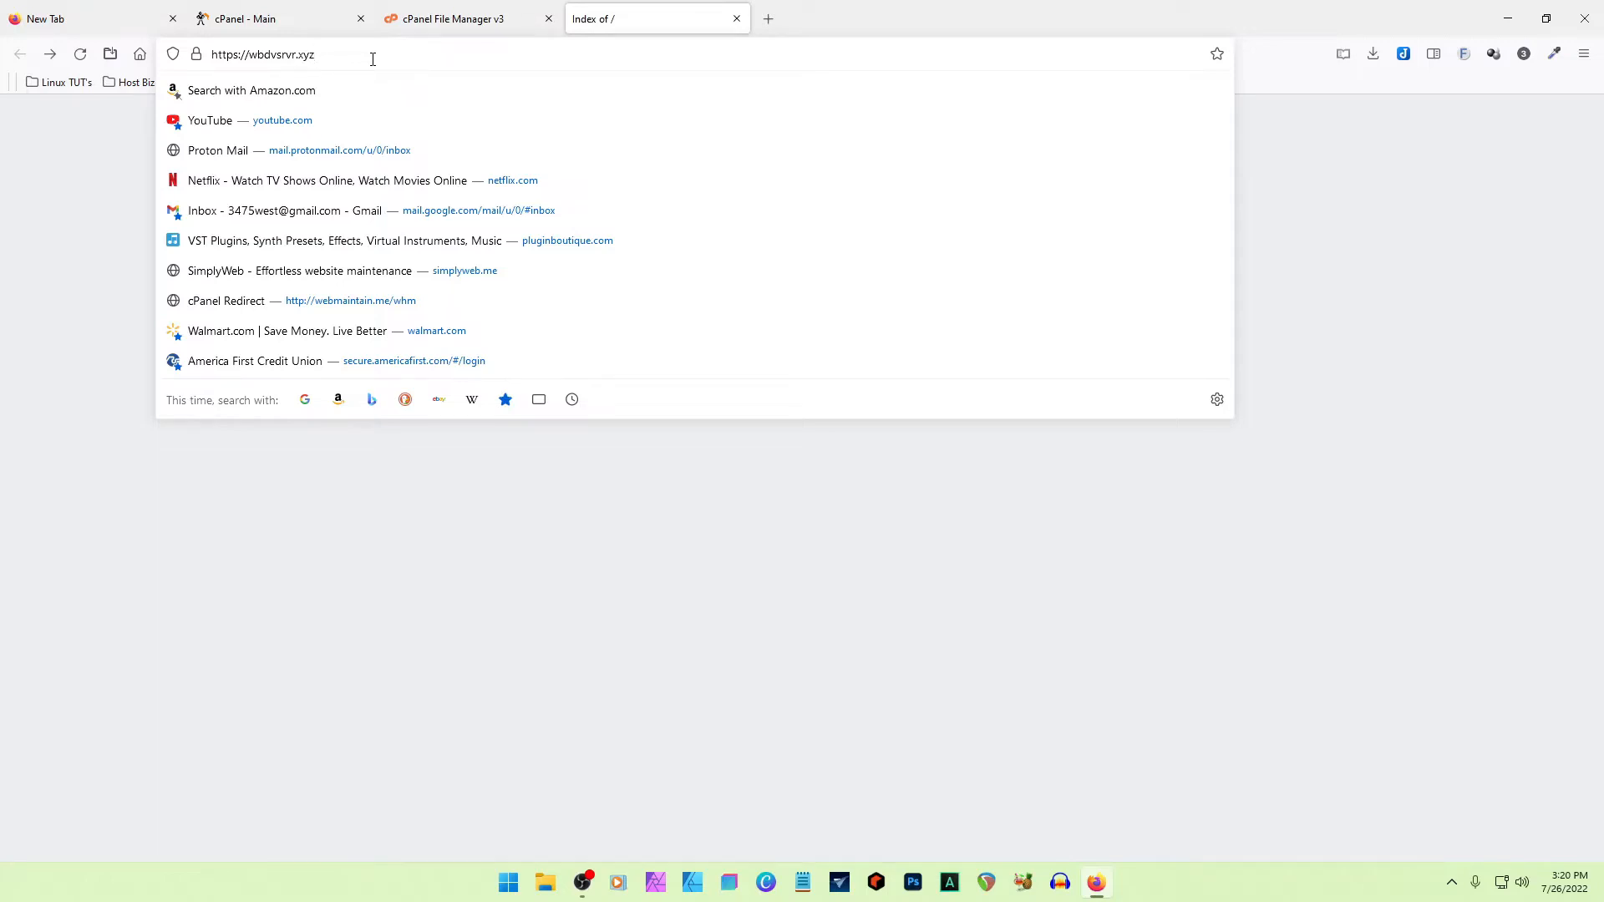
{"action": "type", "text": "/apex"}
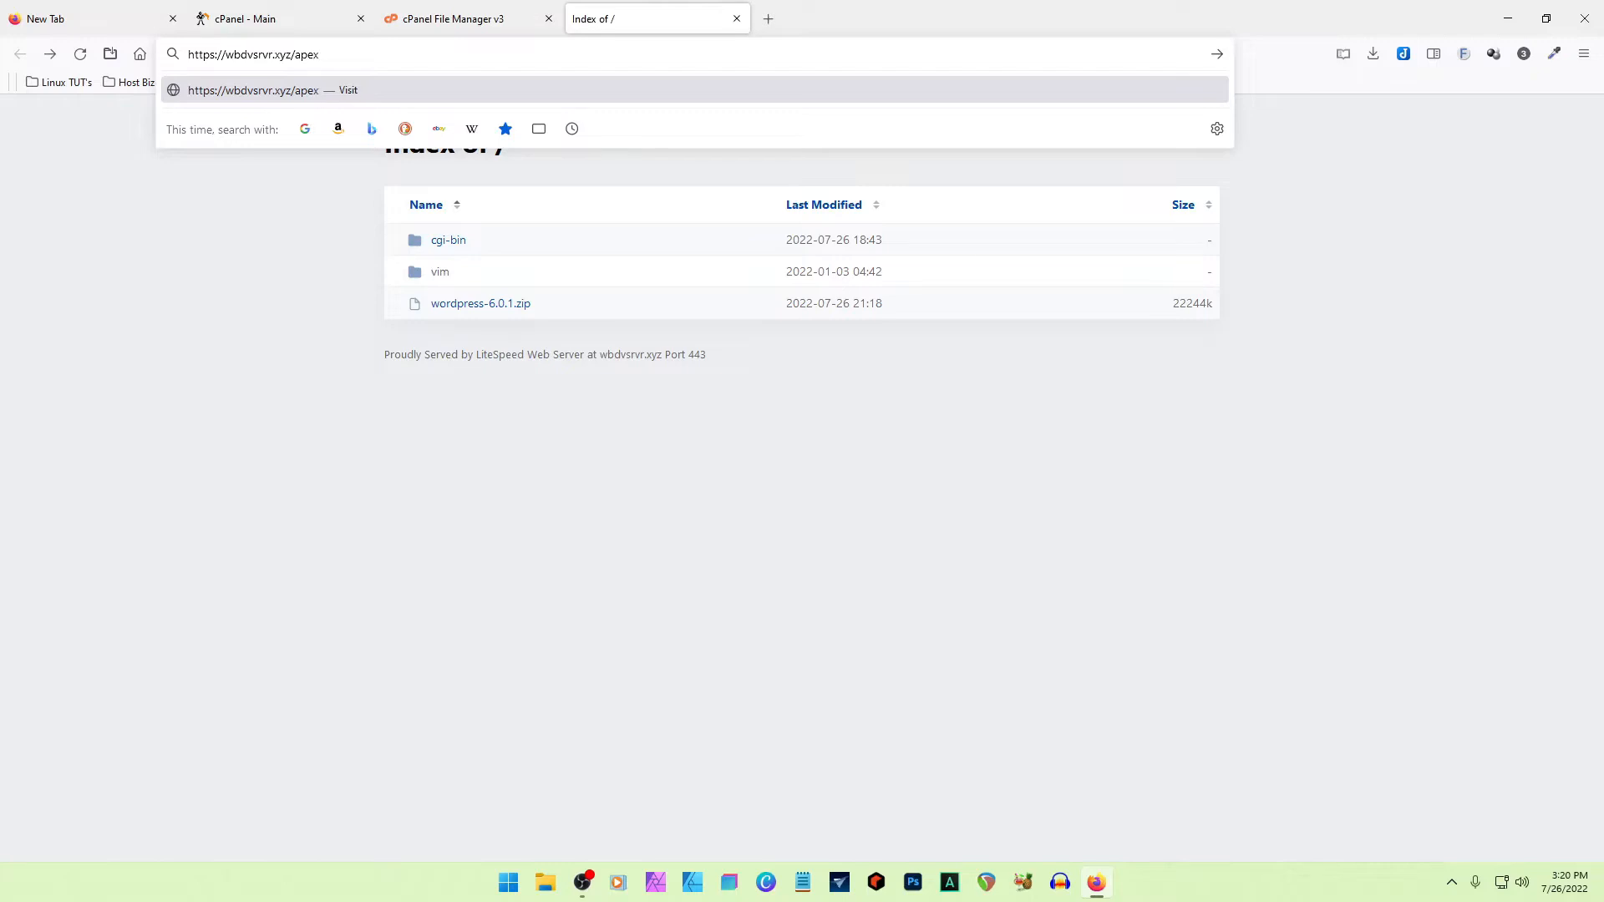
{"action": "key", "text": "Return"}
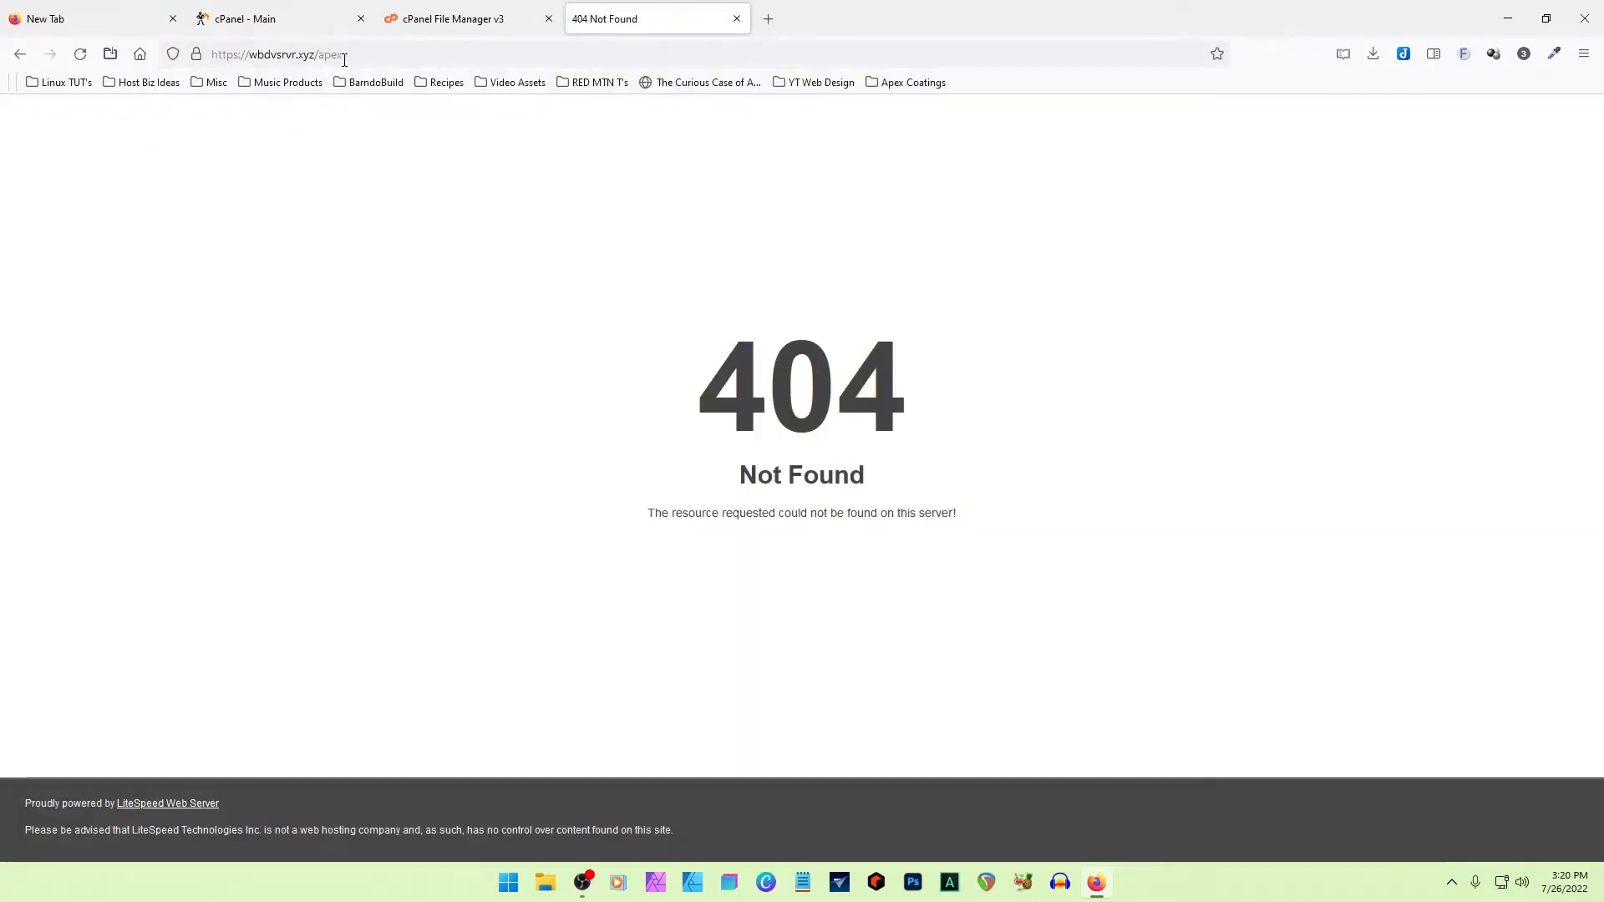
{"action": "left_click", "coordinate": [464, 19]}
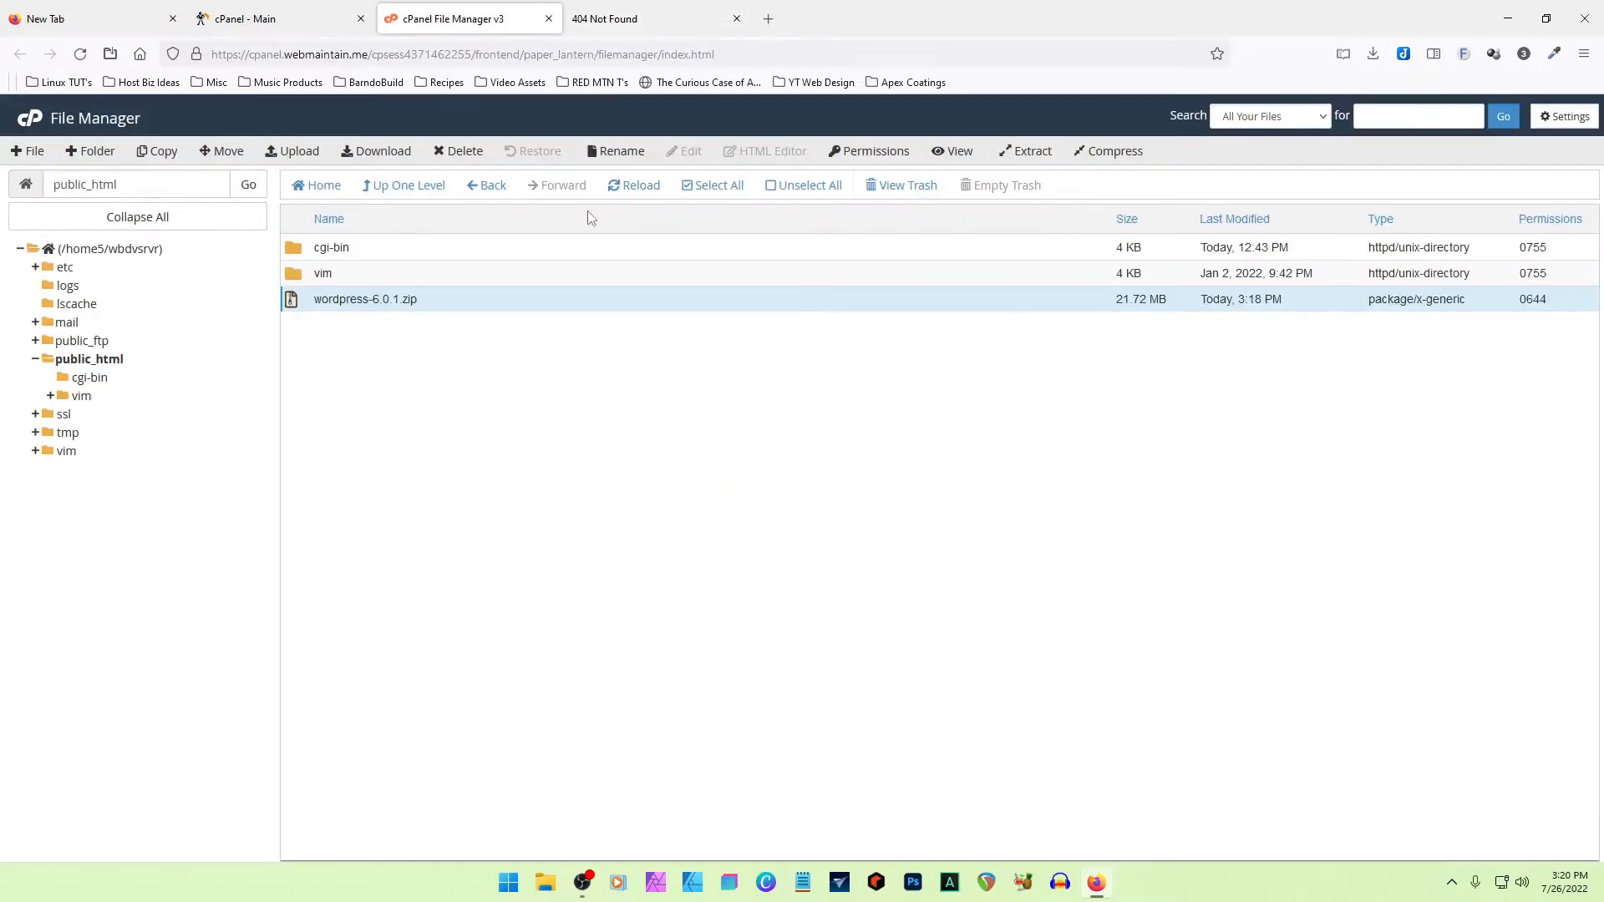
{"action": "left_click", "coordinate": [655, 20]}
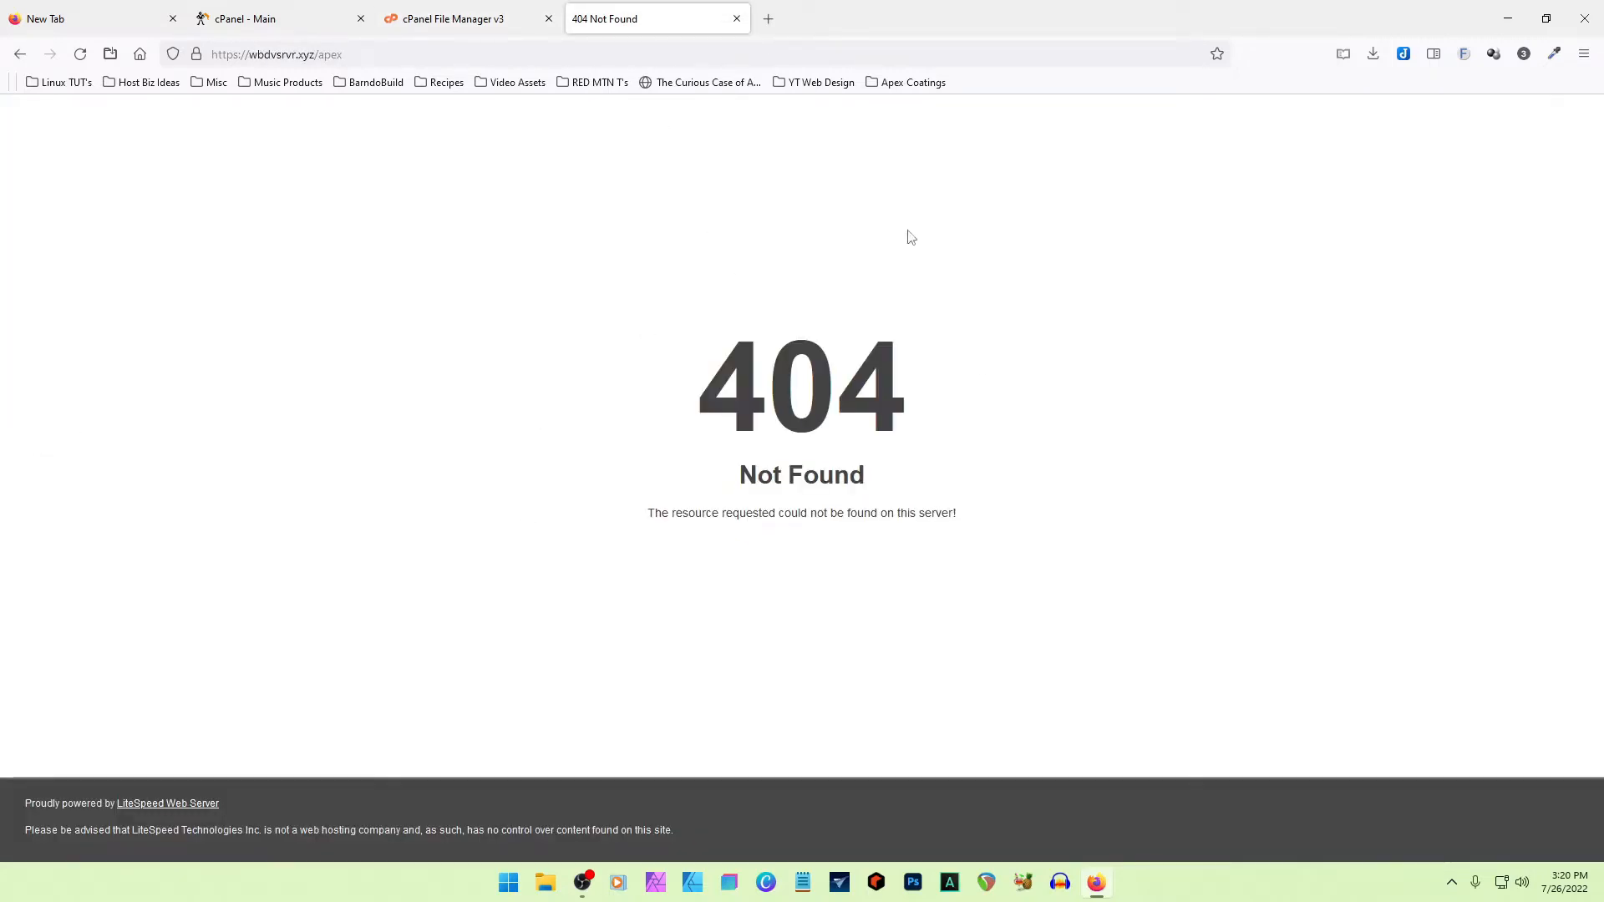
- Return to File Manager and create a new folder named apex in public_html
{"action": "left_click", "coordinate": [468, 18]}
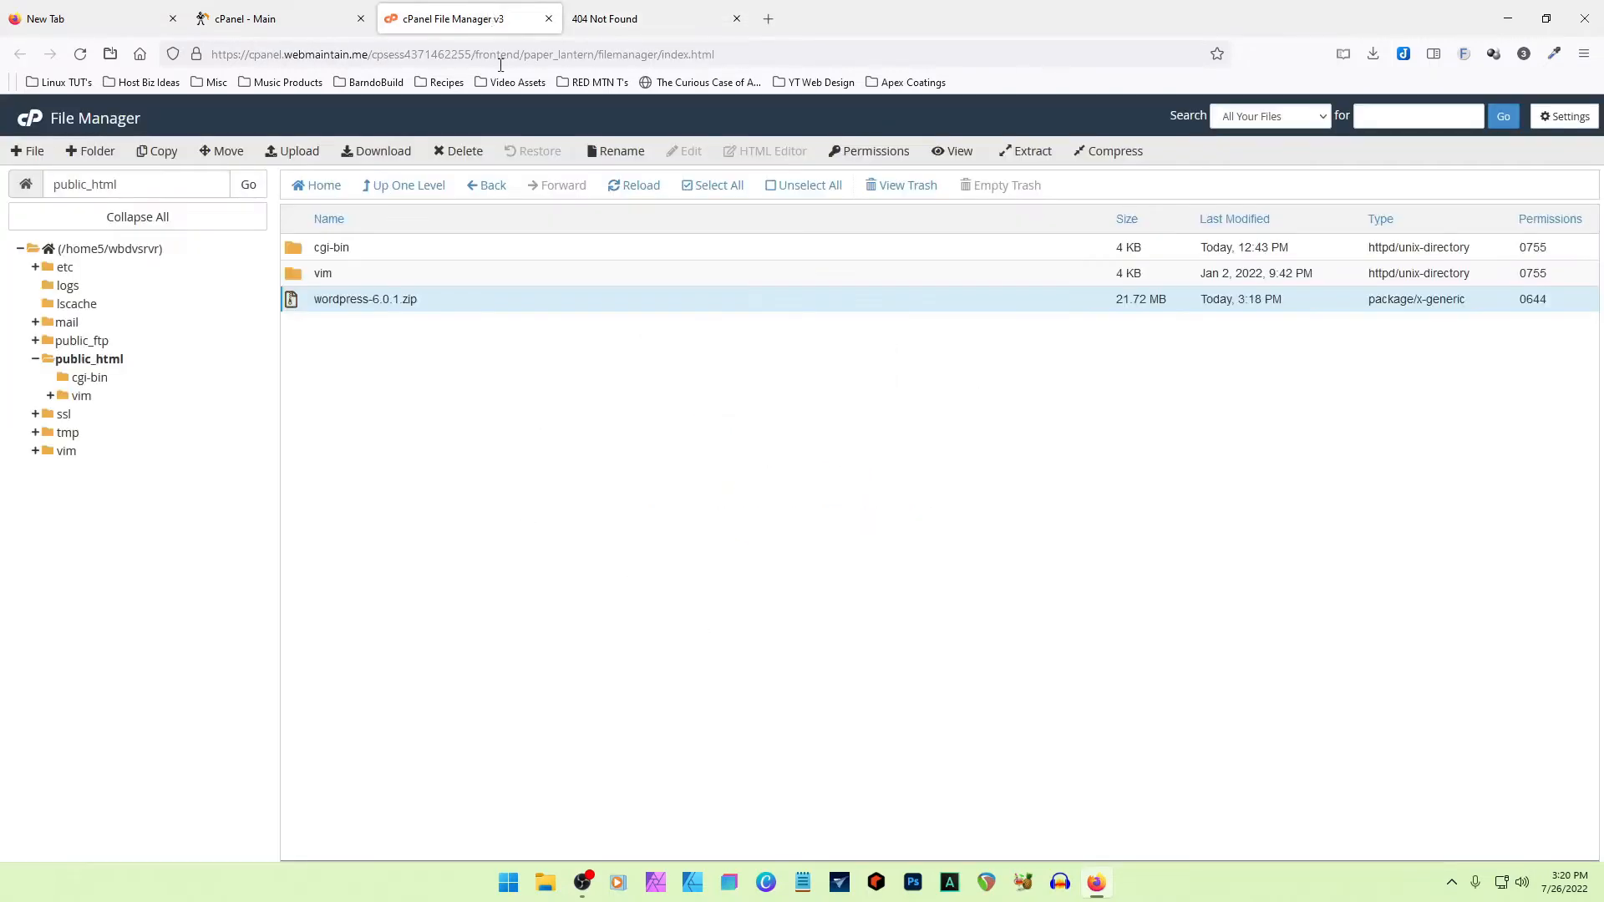
{"action": "right_click", "coordinate": [518, 441]}
{"action": "left_click", "coordinate": [466, 469]}
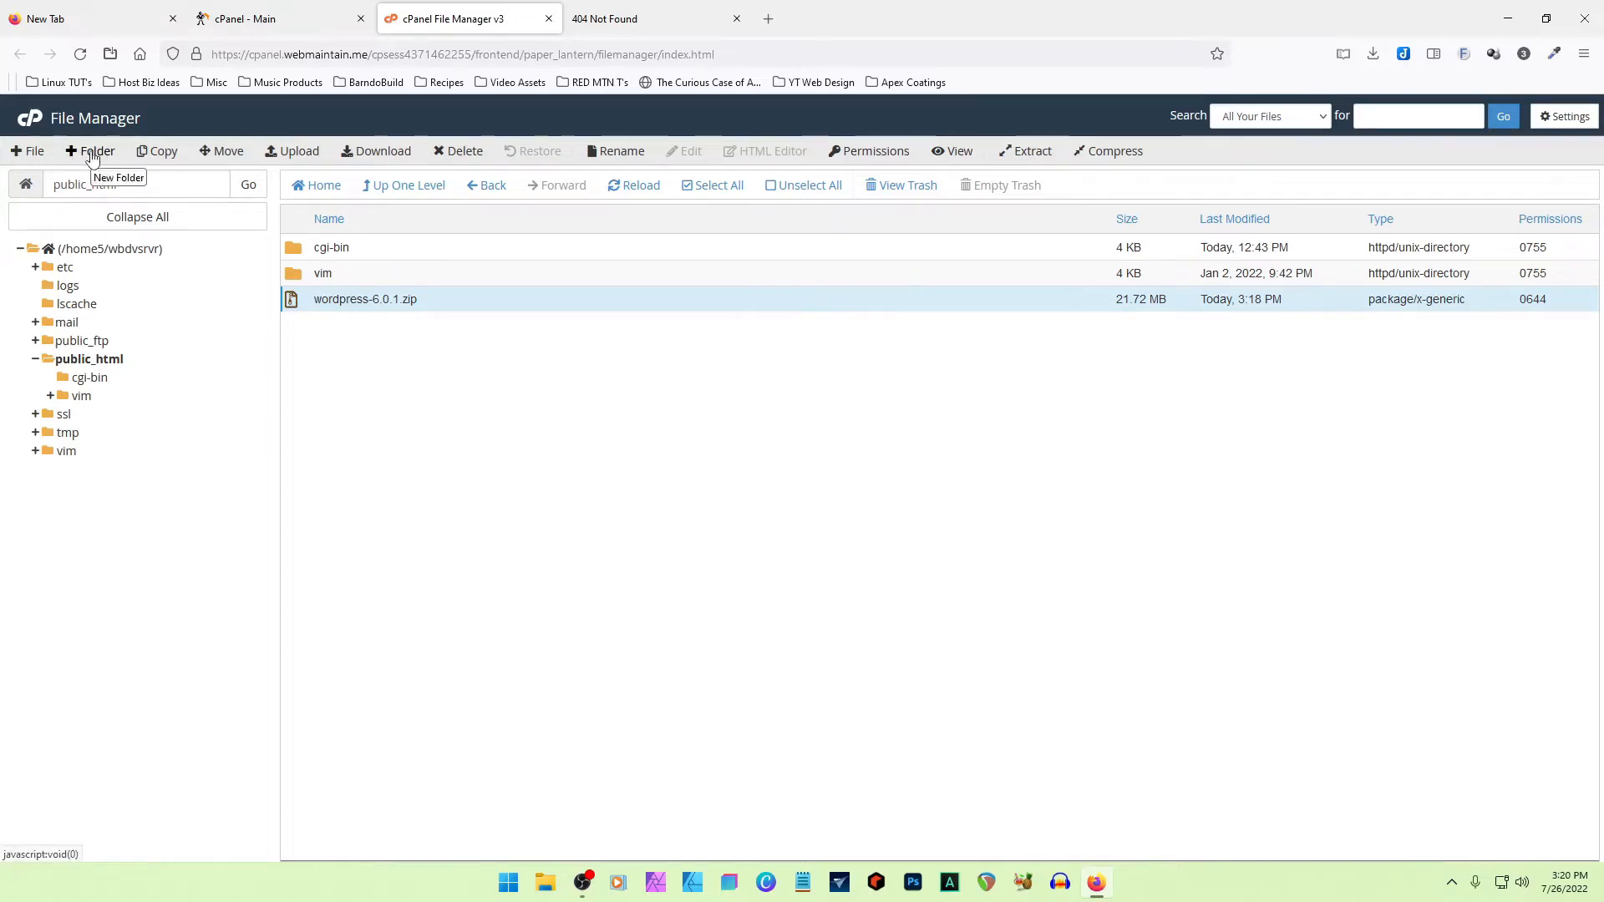
{"action": "left_click", "coordinate": [94, 154]}
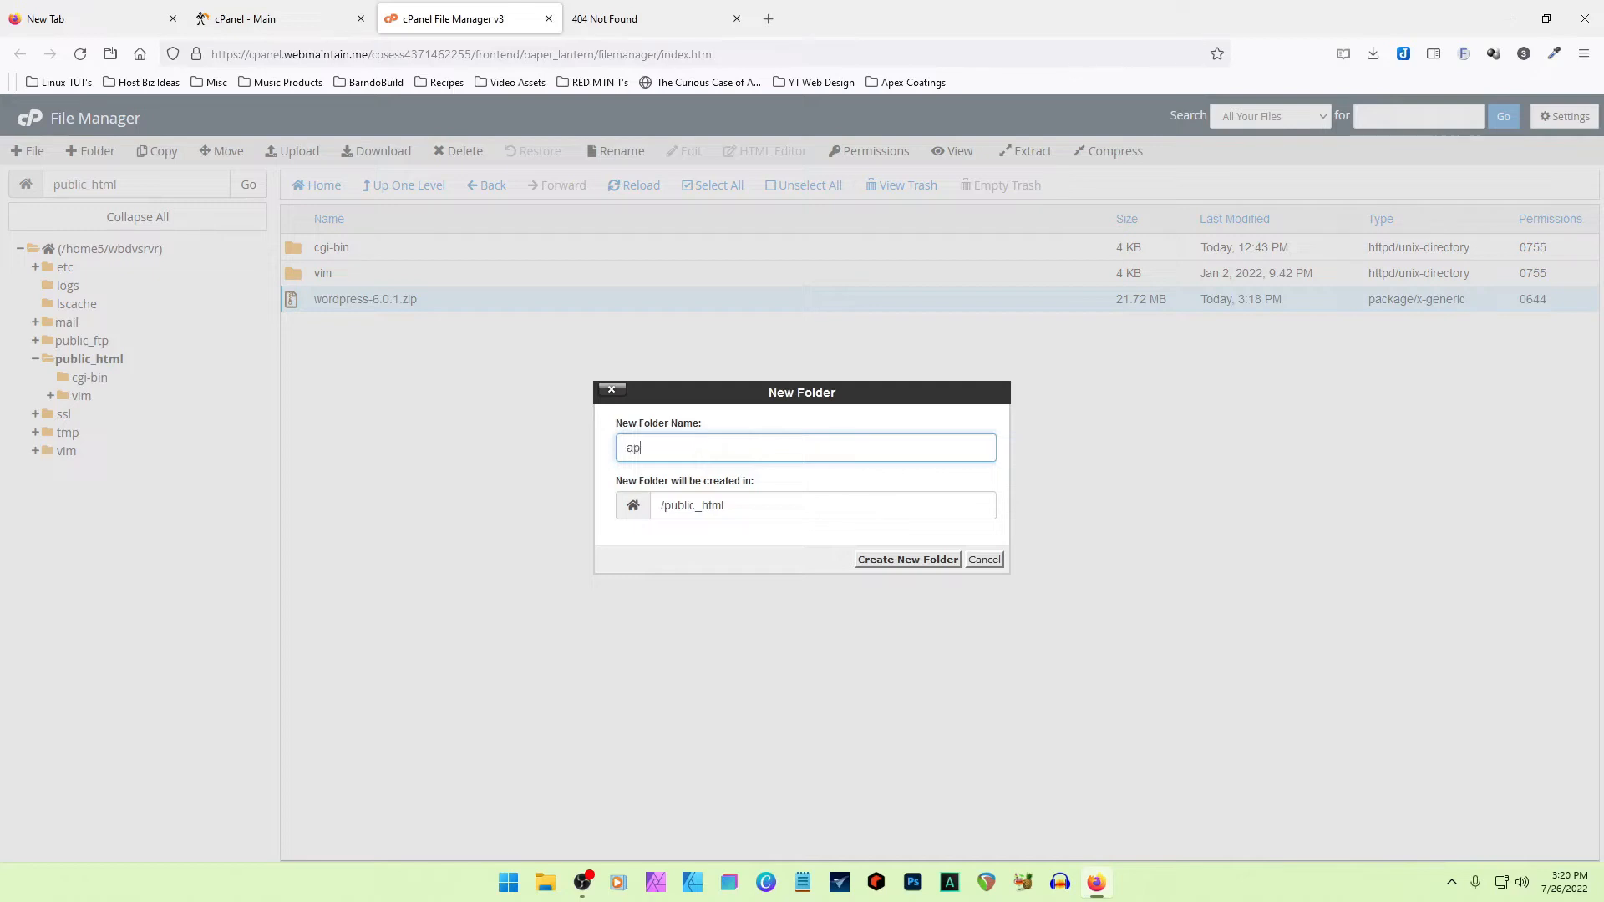
{"action": "left_click", "coordinate": [910, 559]}
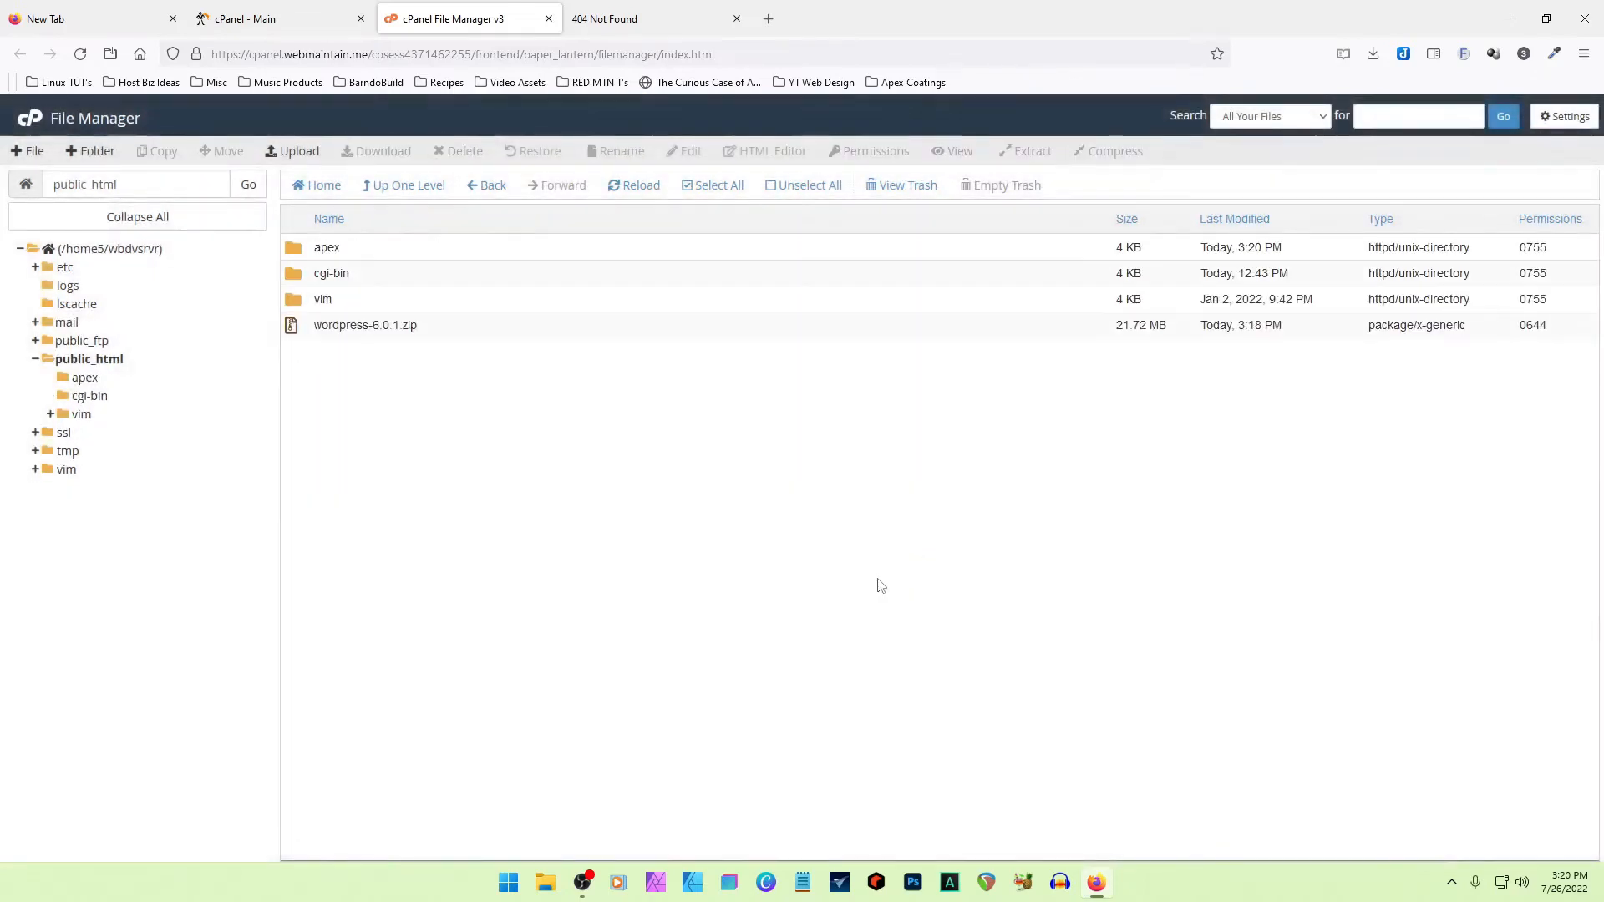
- Move wordpress-6.0.1.zip from public_html into the apex folder, and open that folder
{"action": "left_click", "coordinate": [292, 327]}
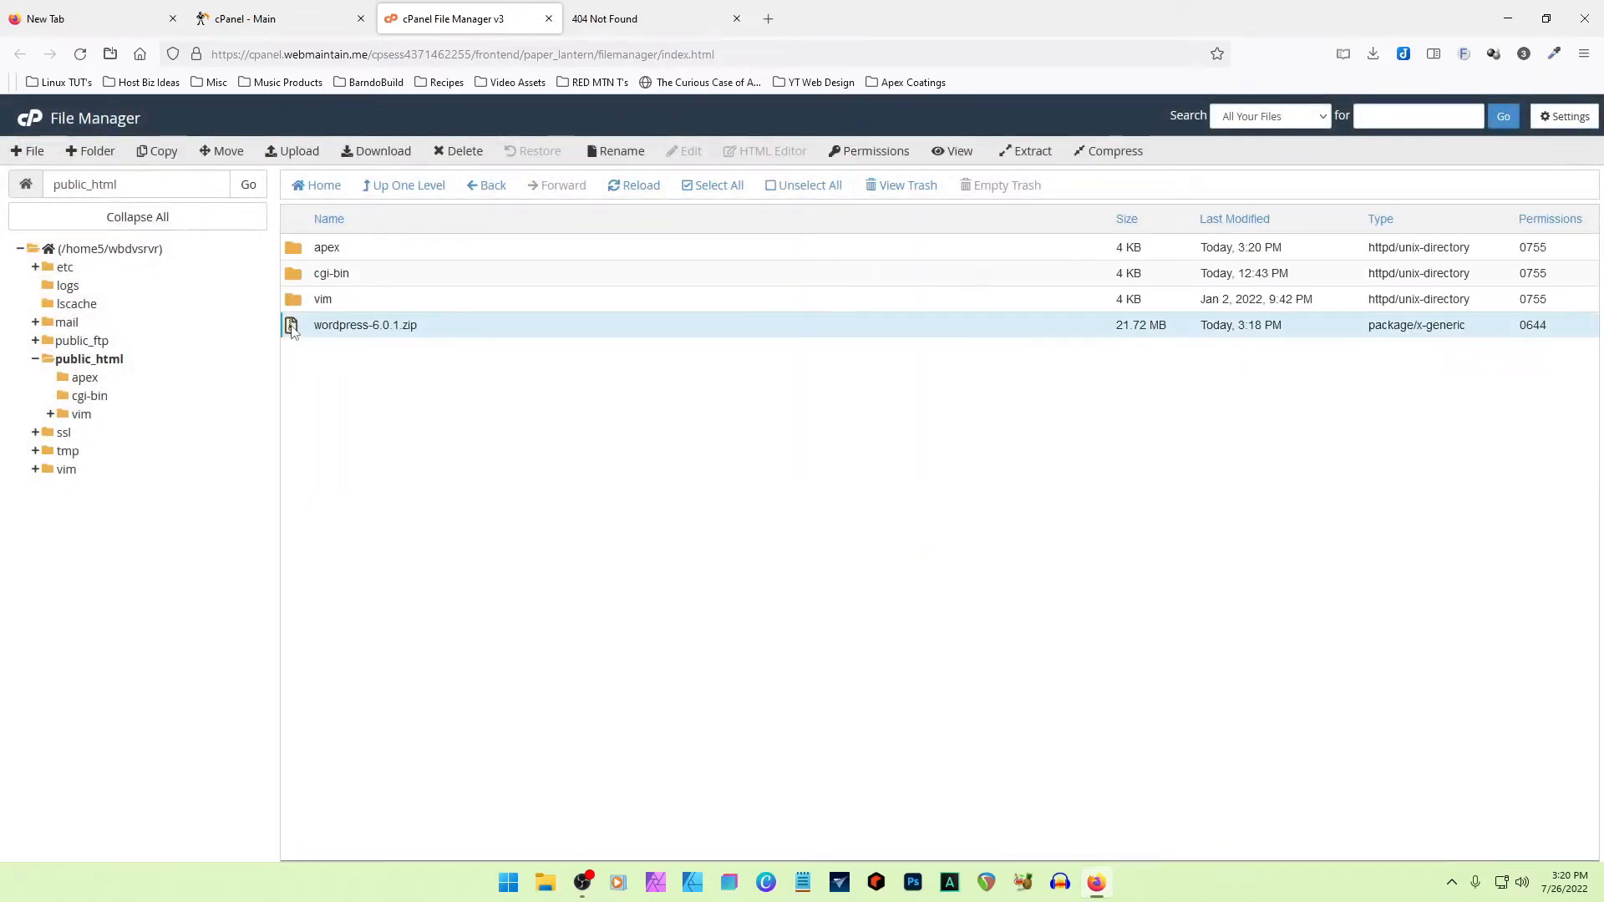
{"action": "left_click", "coordinate": [221, 151]}
{"action": "type", "text": "/apex"}
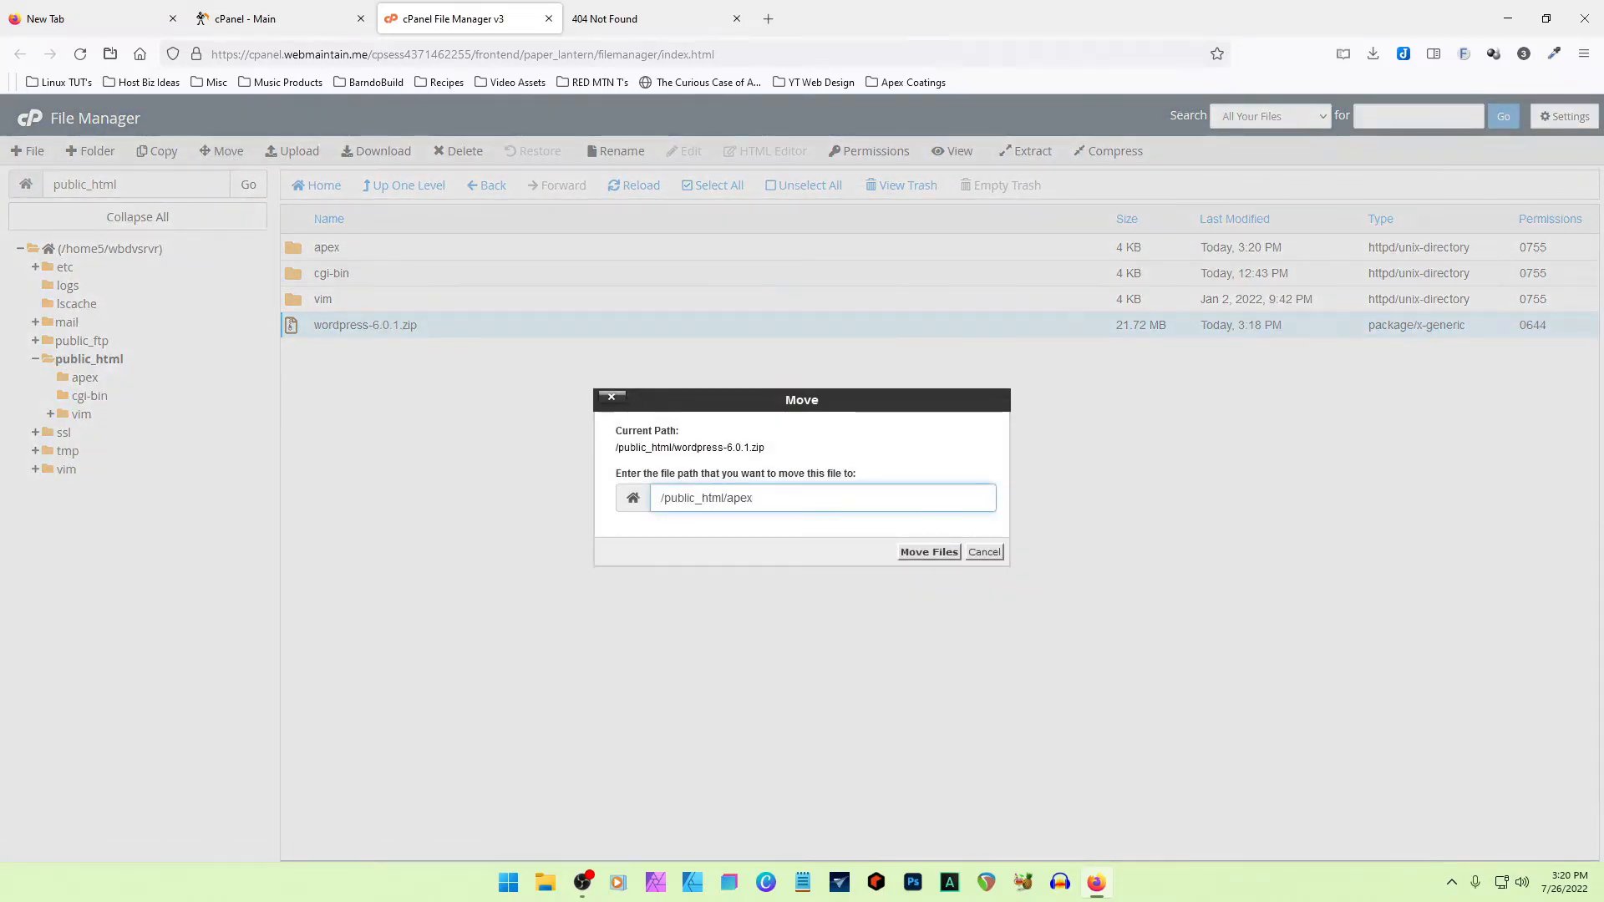
{"action": "left_click", "coordinate": [984, 552]}
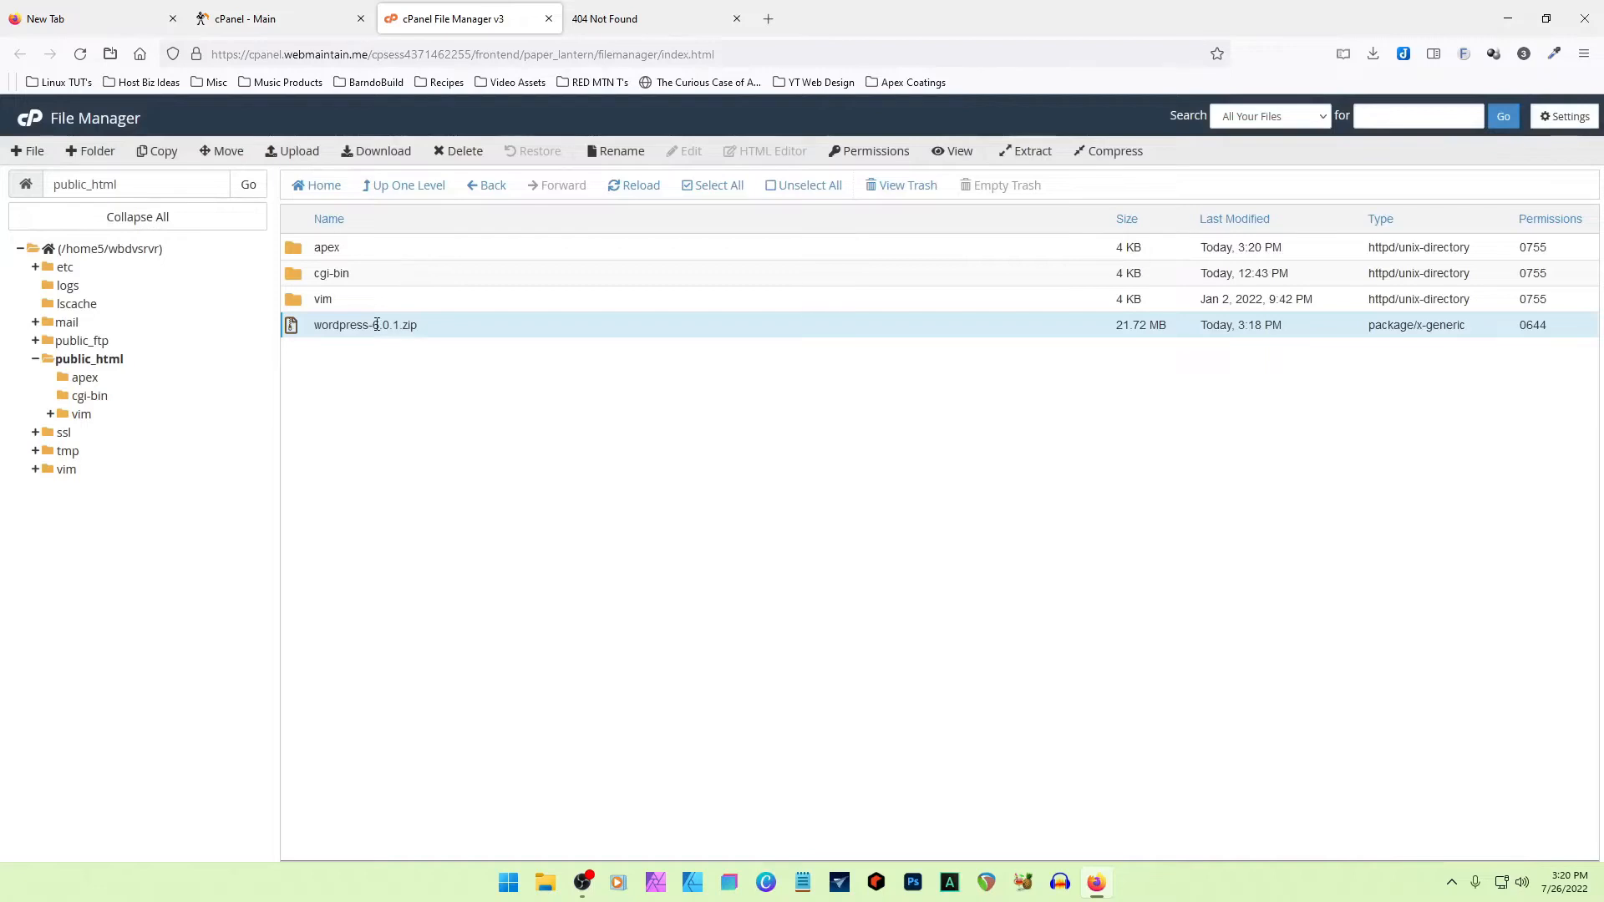
{"action": "left_click_drag", "start_coordinate": [294, 333], "coordinate": [298, 256]}
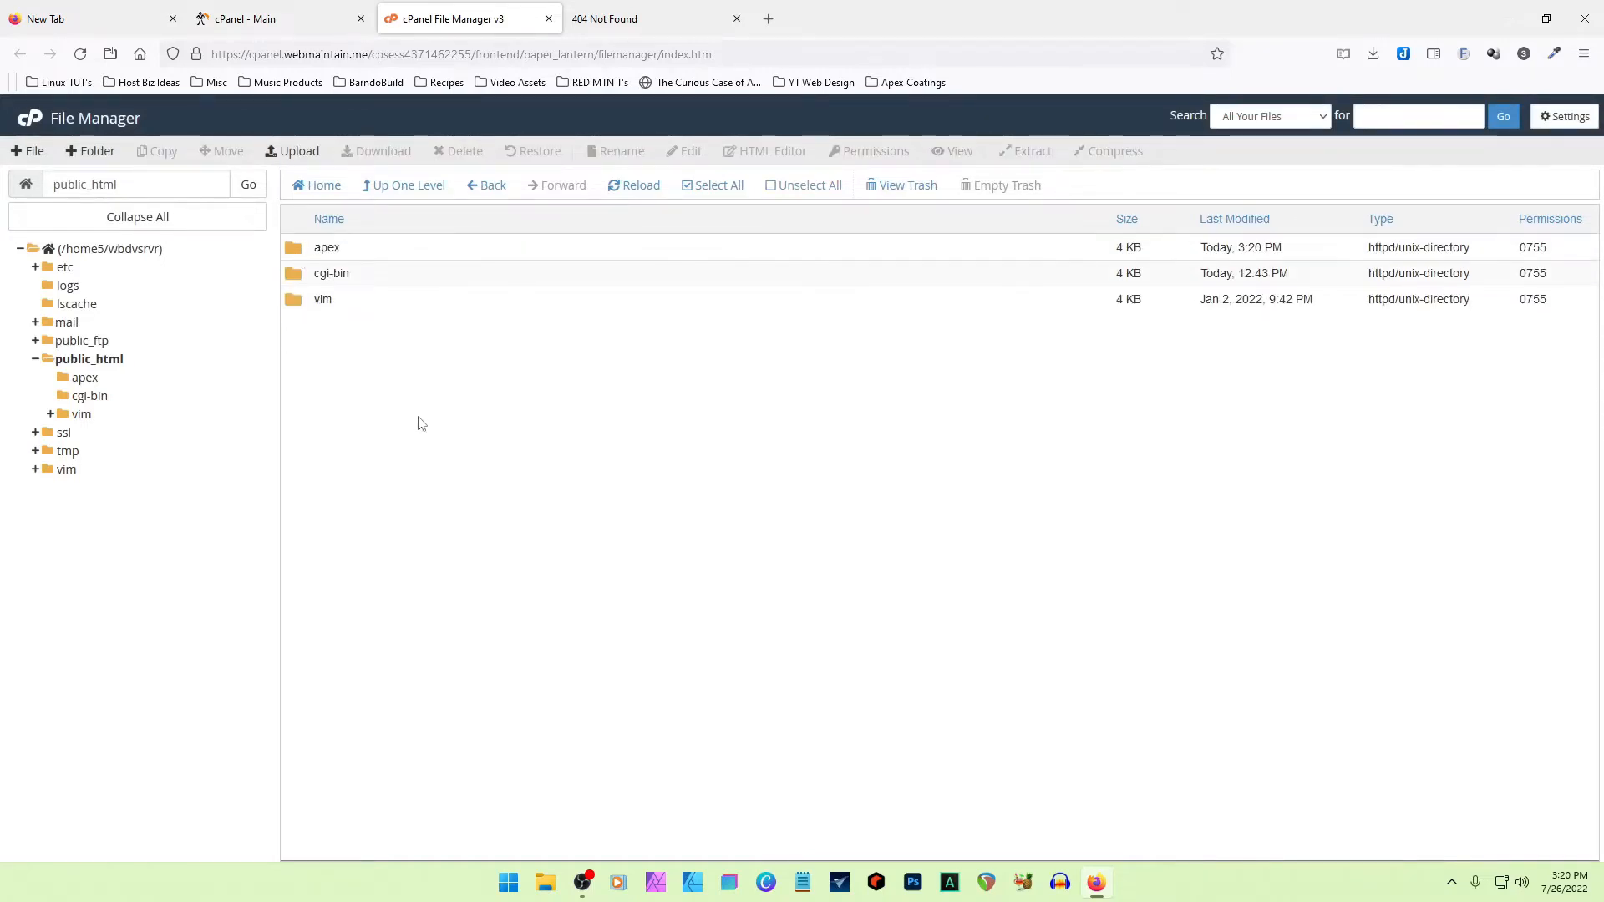
{"action": "double_click", "coordinate": [294, 249]}
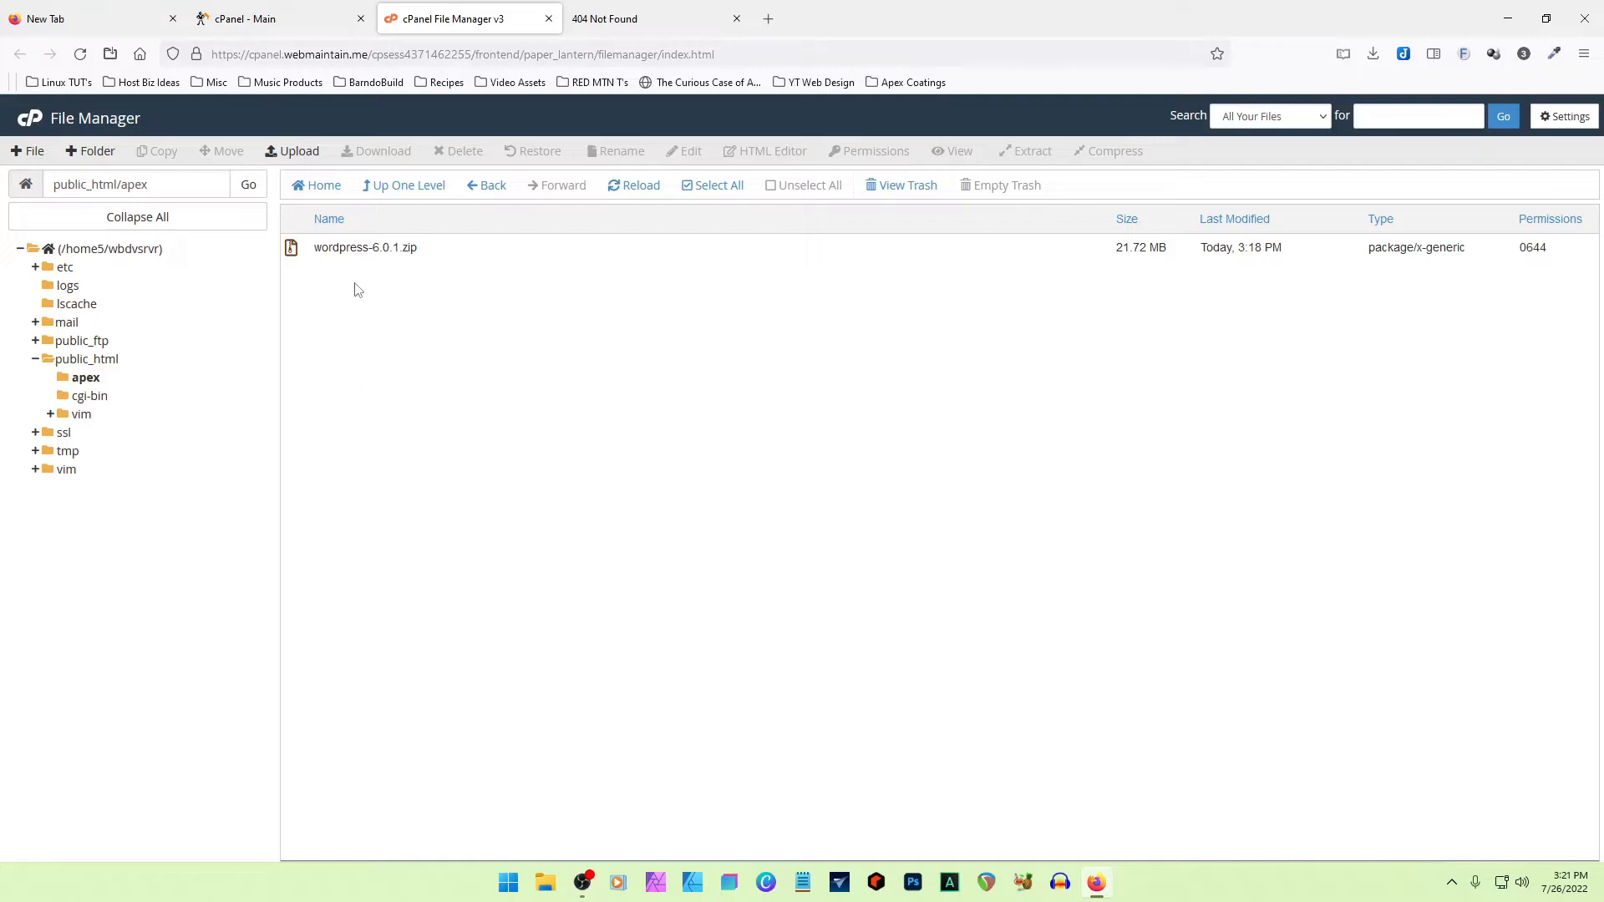
- Reload the site's apex page and compare its listing with the apex folder in File Manager
{"action": "left_click", "coordinate": [655, 18]}
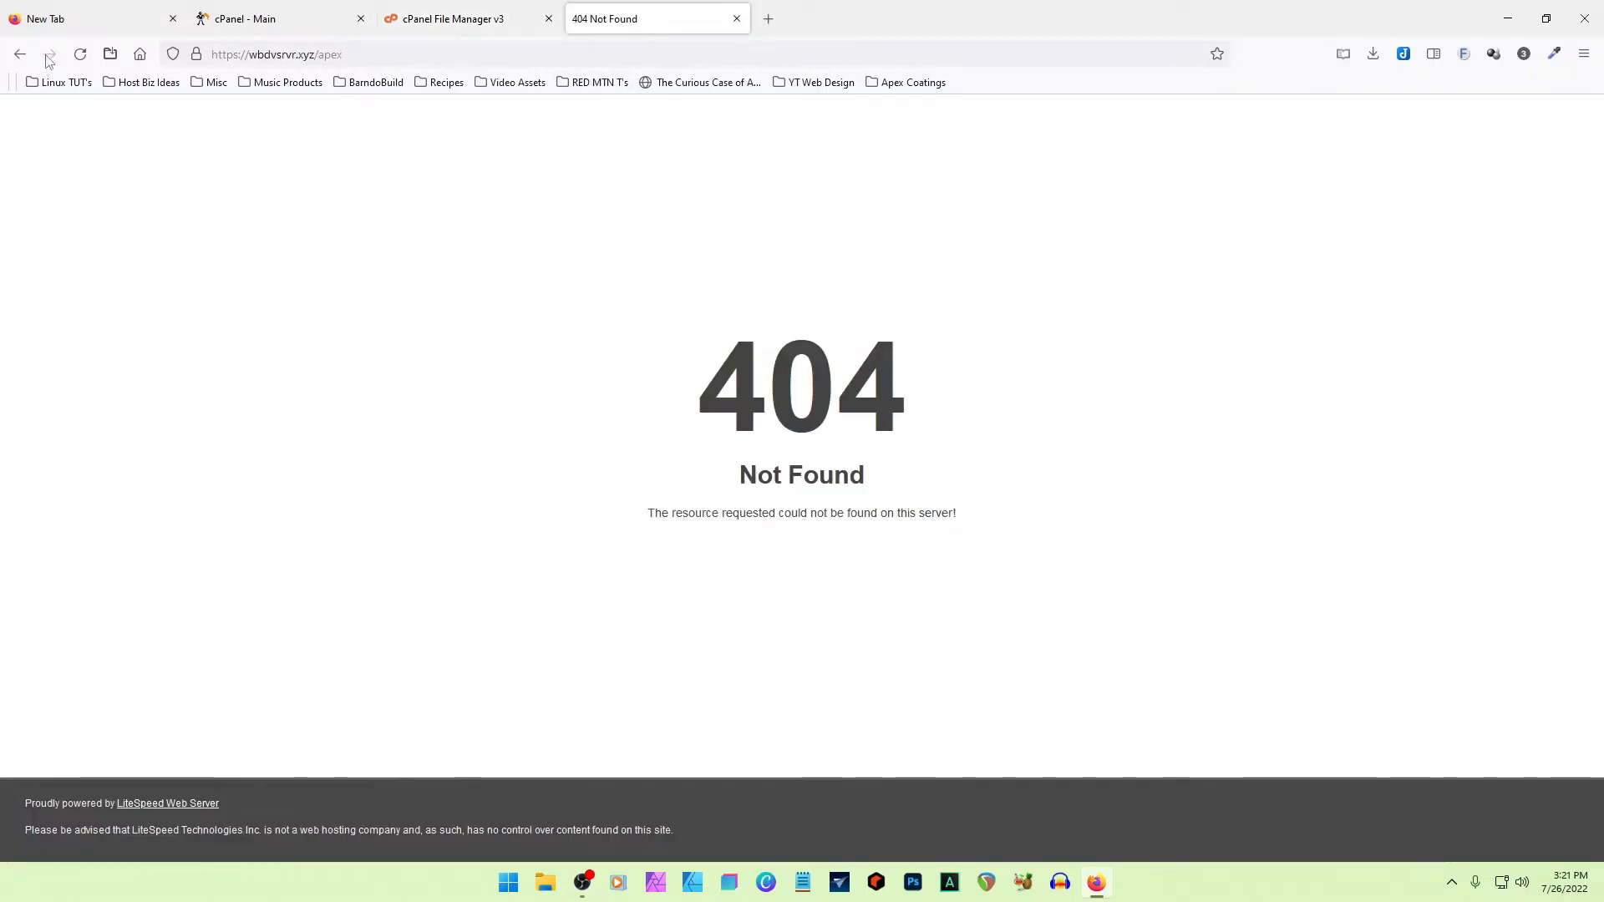
{"action": "left_click", "coordinate": [80, 53]}
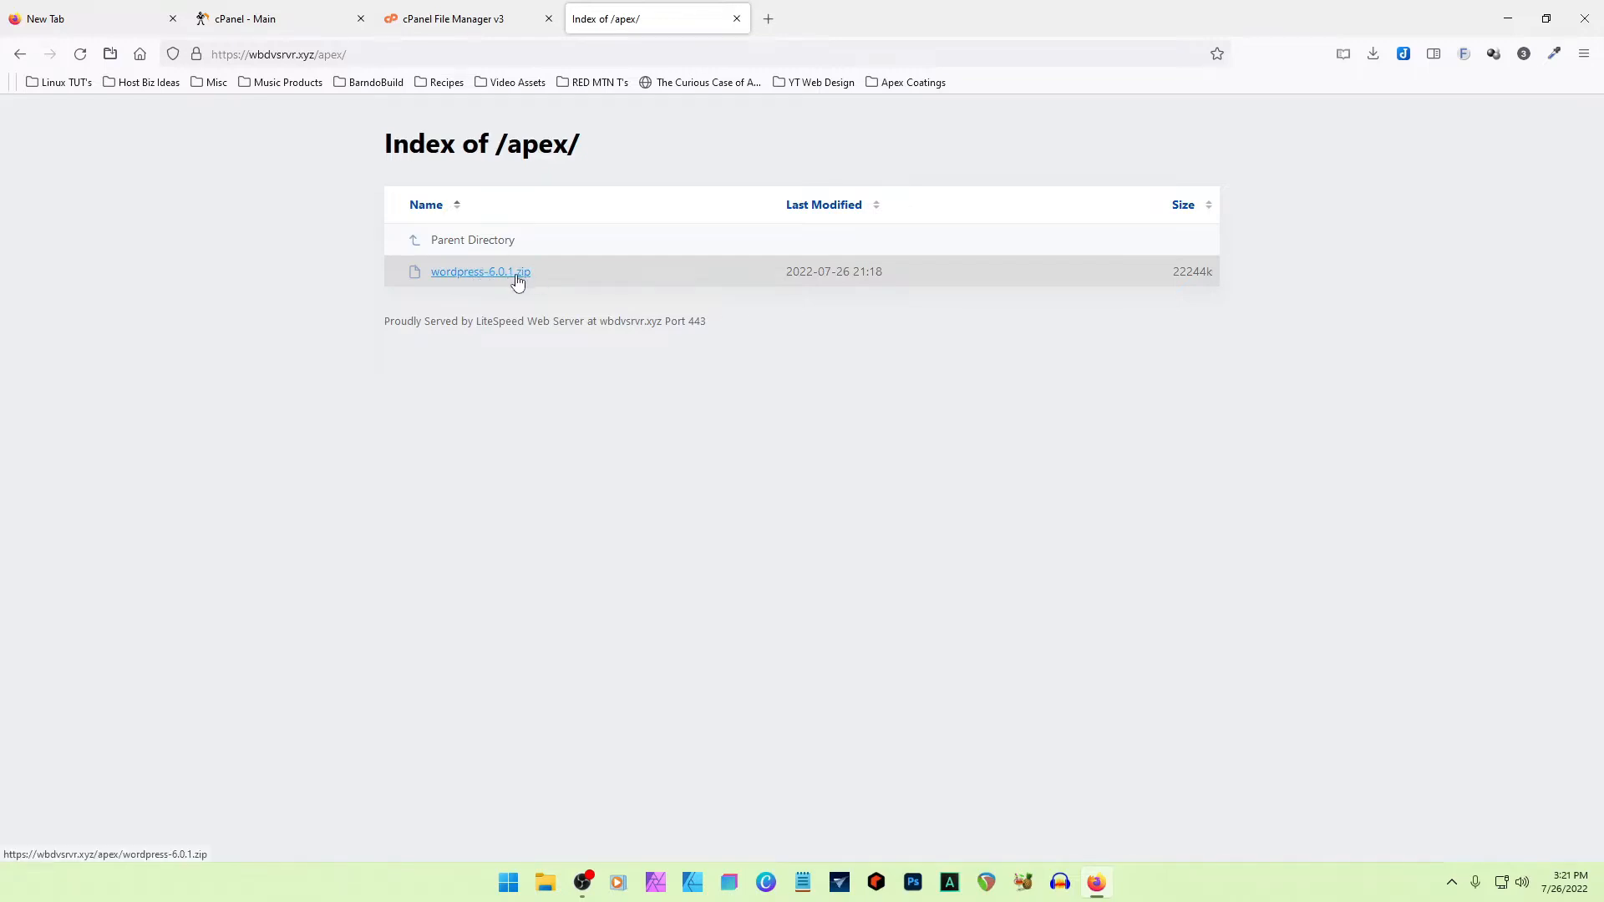
{"action": "left_click", "coordinate": [455, 18]}
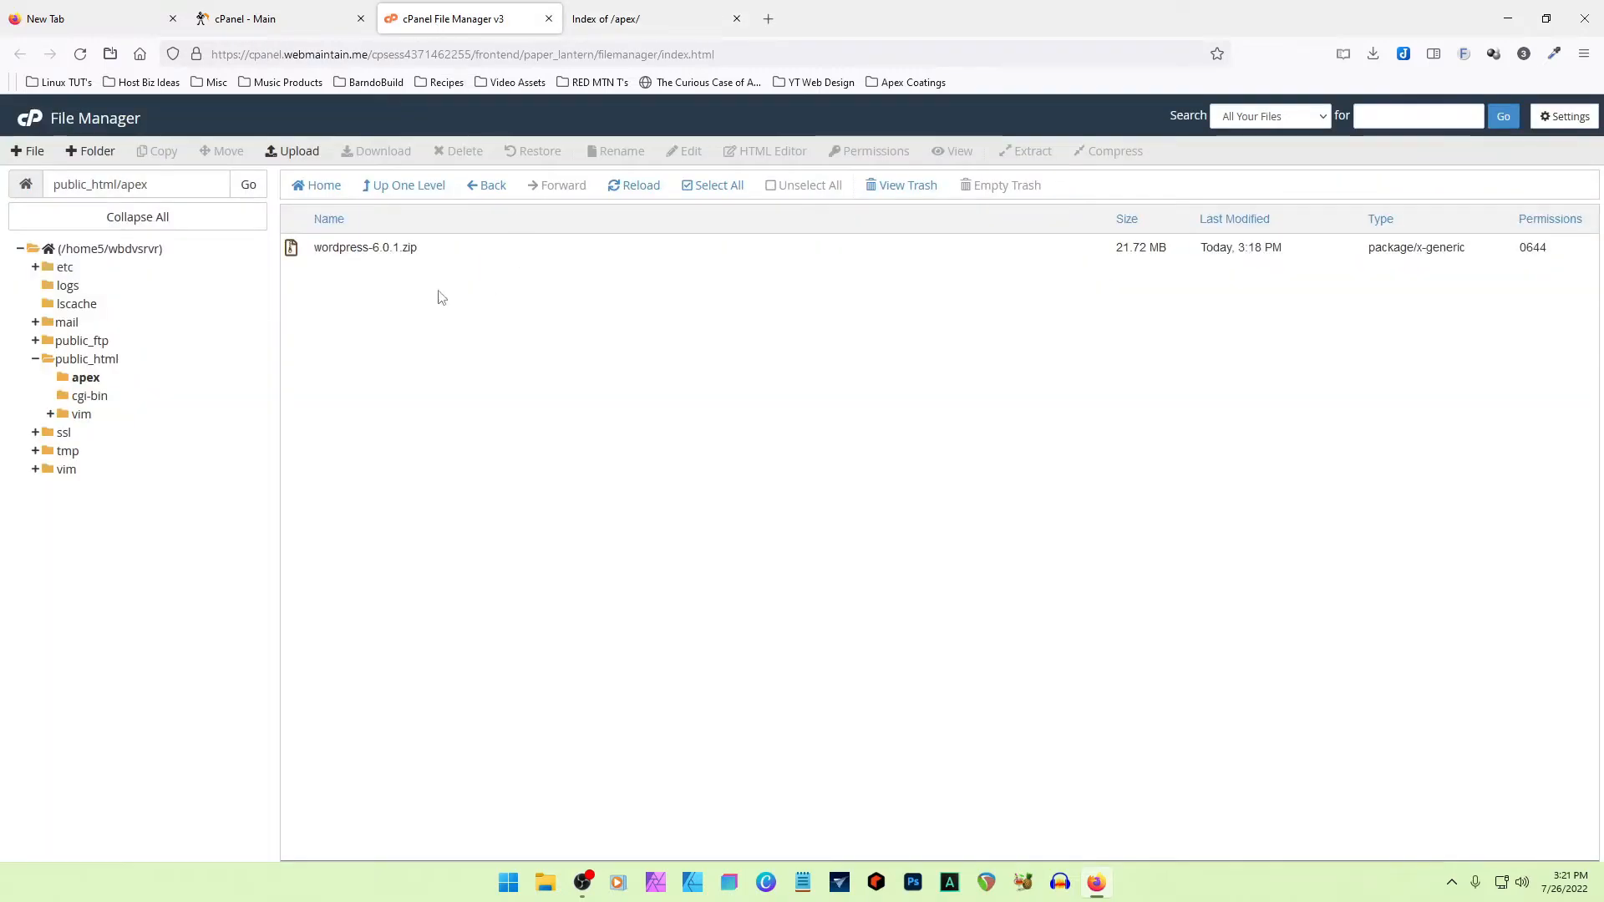
{"action": "left_click", "coordinate": [304, 255]}
{"action": "left_click", "coordinate": [637, 21]}
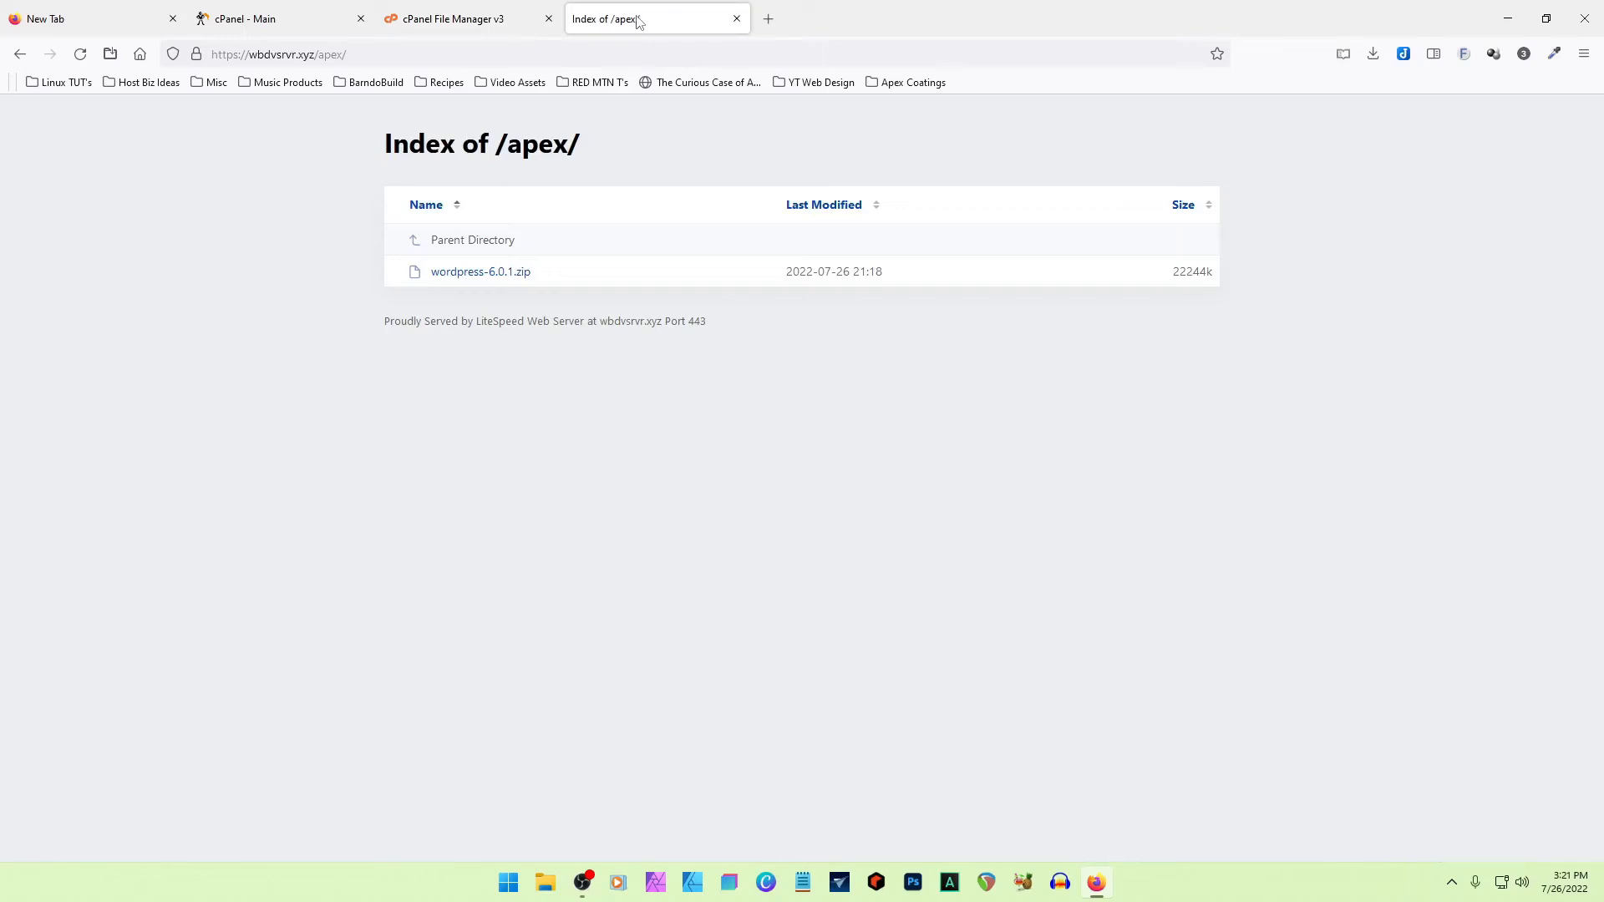
{"action": "left_click", "coordinate": [375, 54]}
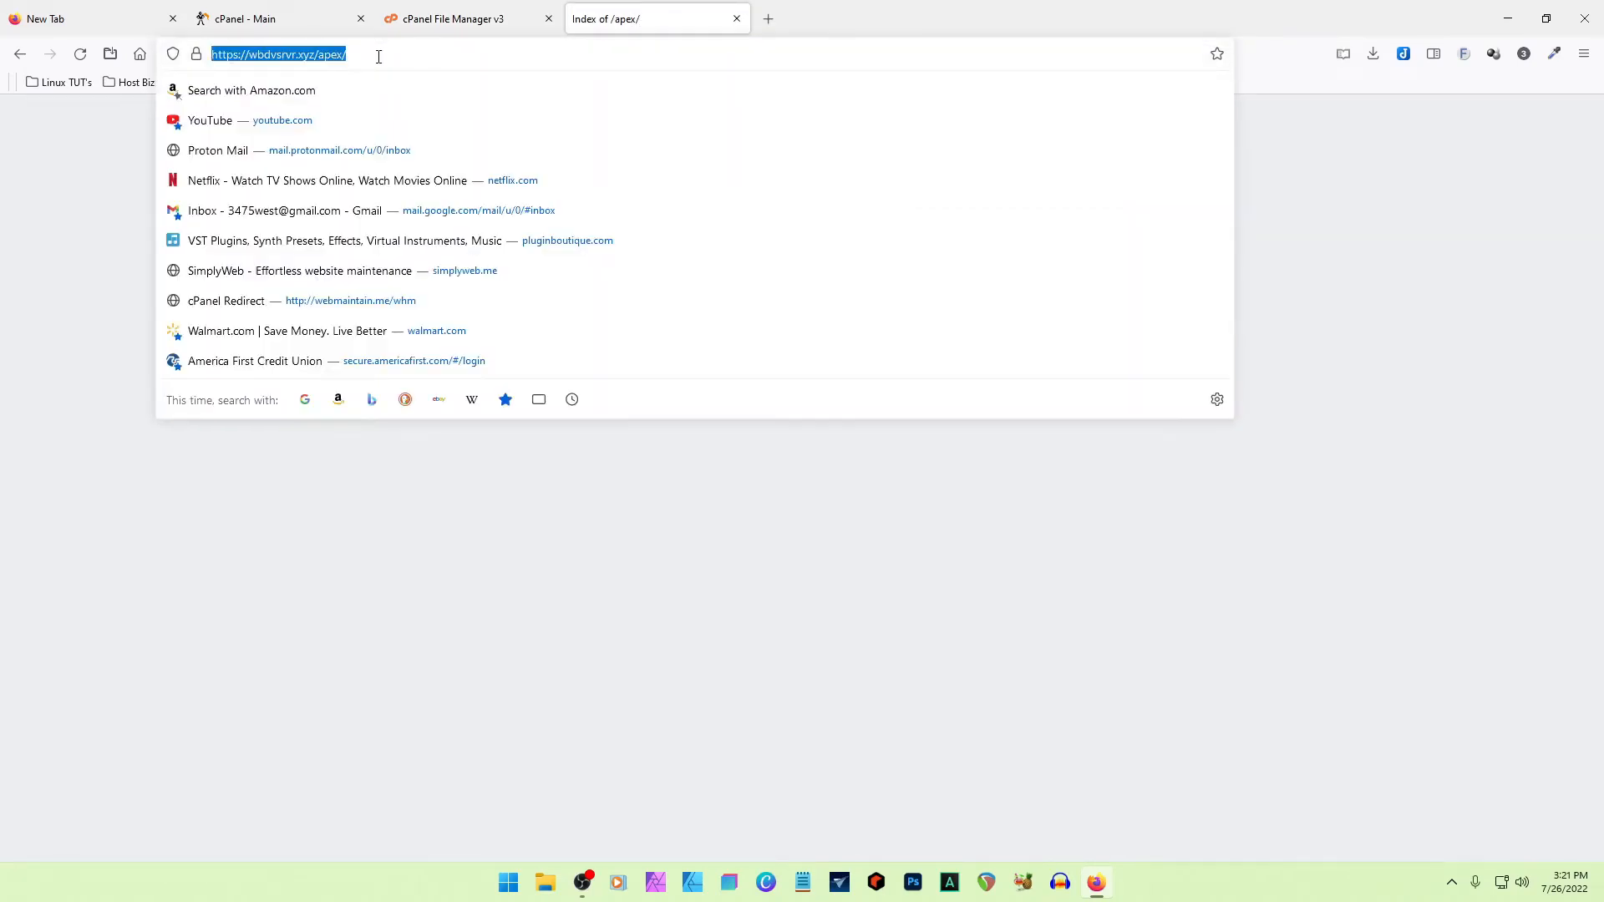
{"action": "left_click", "coordinate": [378, 56]}
{"action": "key", "text": "BackSpace"}
{"action": "key", "text": "BackSpace"}
{"action": "key", "text": "BackSpace"}
{"action": "key", "text": "BackSpace"}
{"action": "key", "text": "BackSpace"}
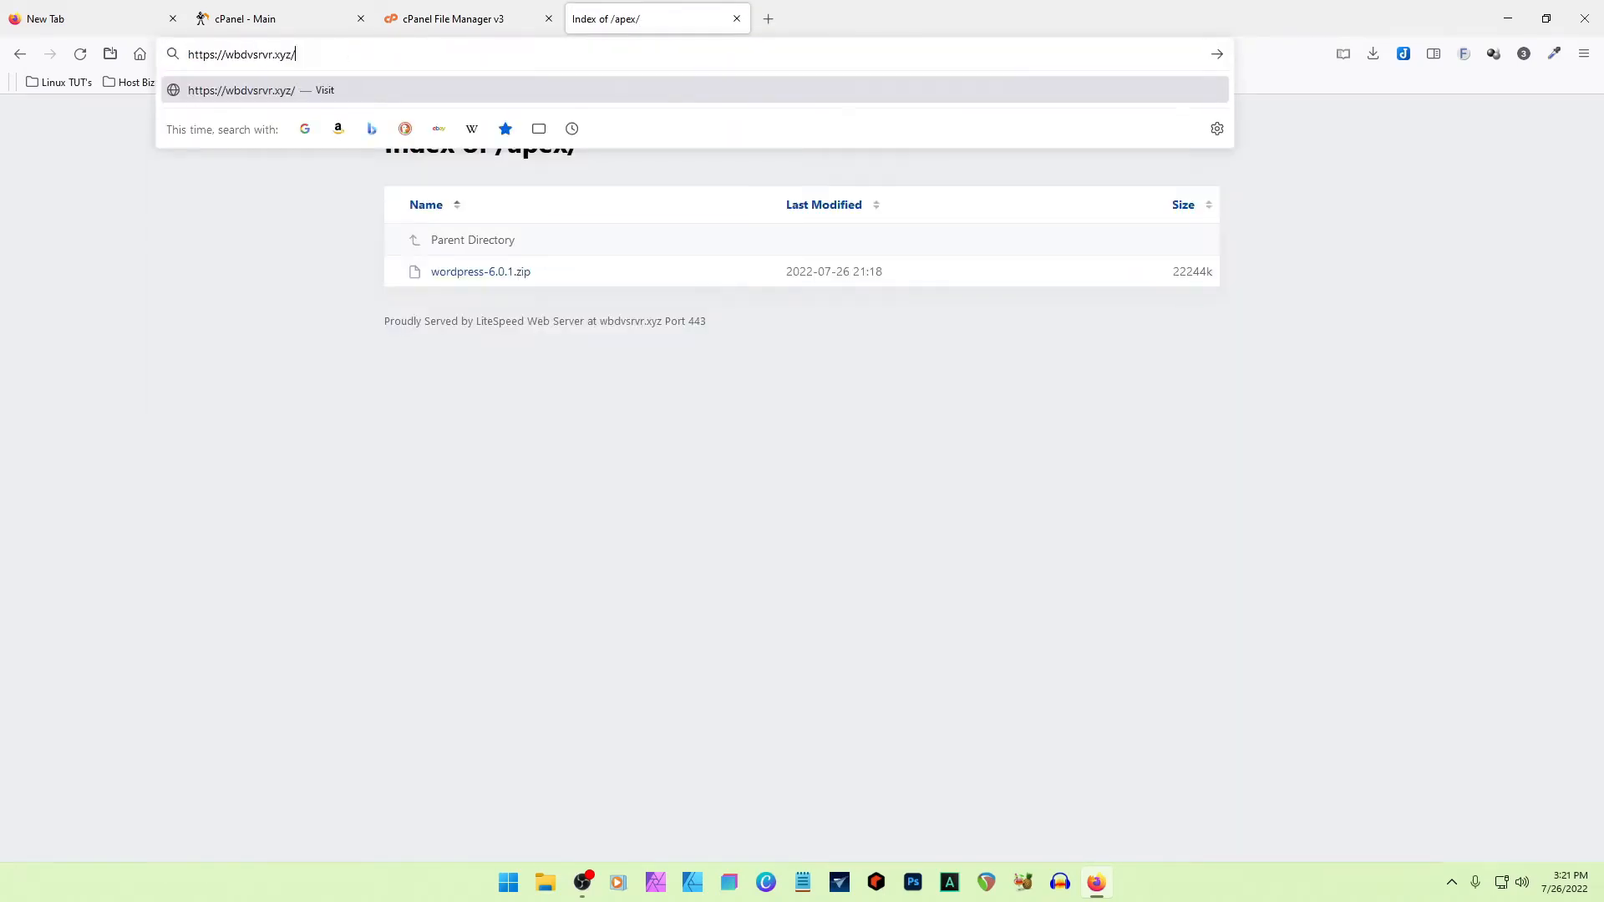
{"action": "key", "text": "Return"}
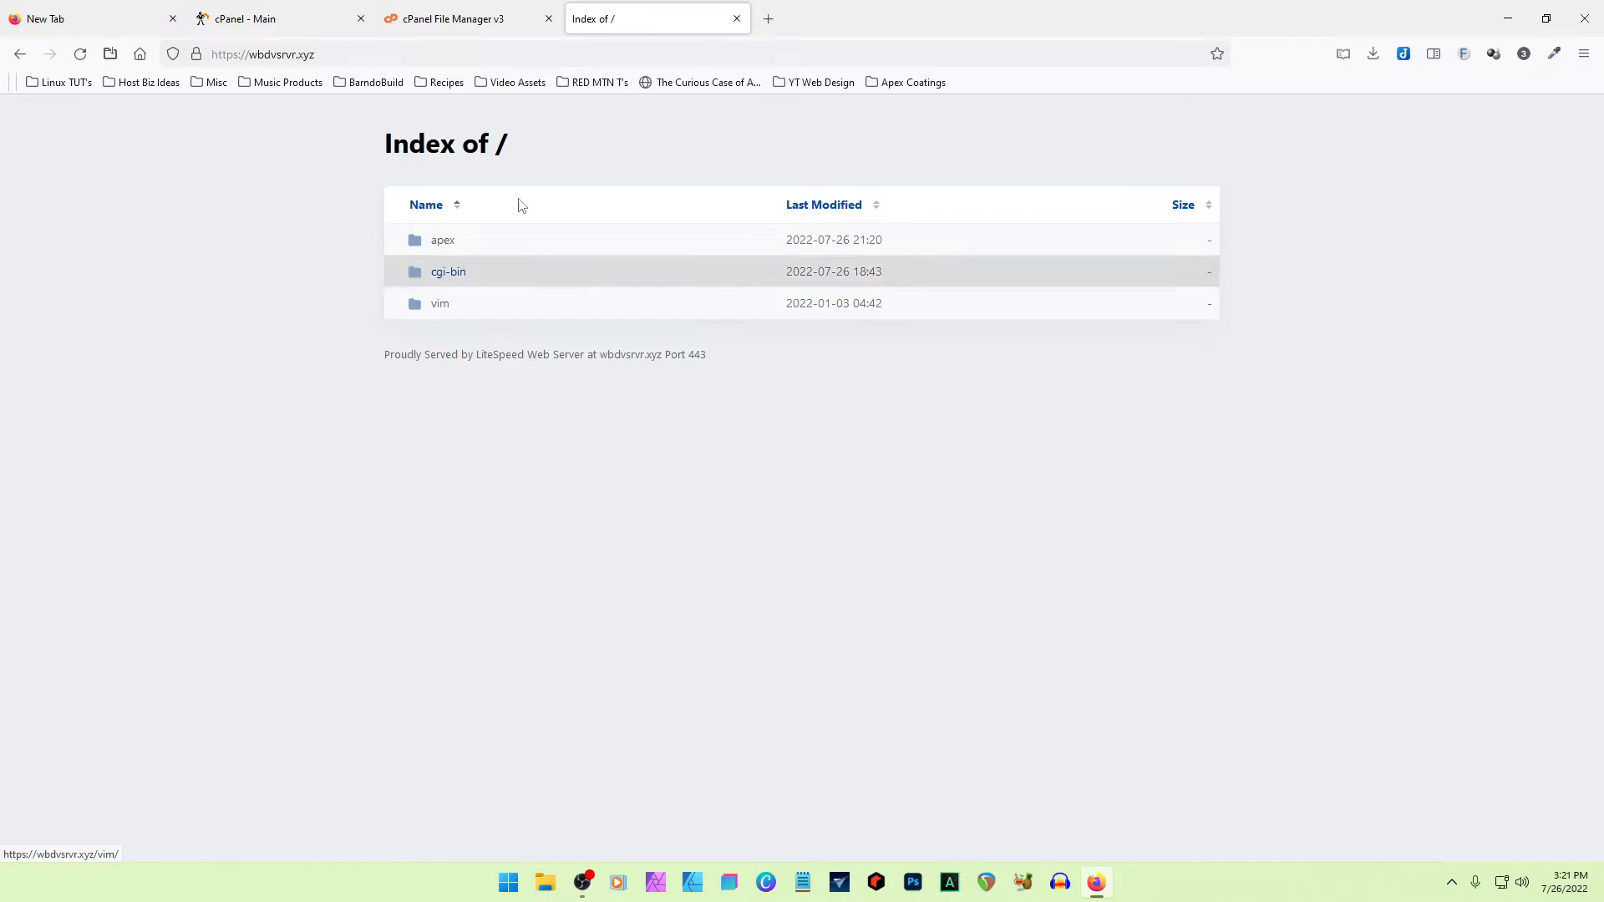
- Copy index.php from public_html/vim to public_html, and go back up to public_html
{"action": "left_click", "coordinate": [489, 20]}
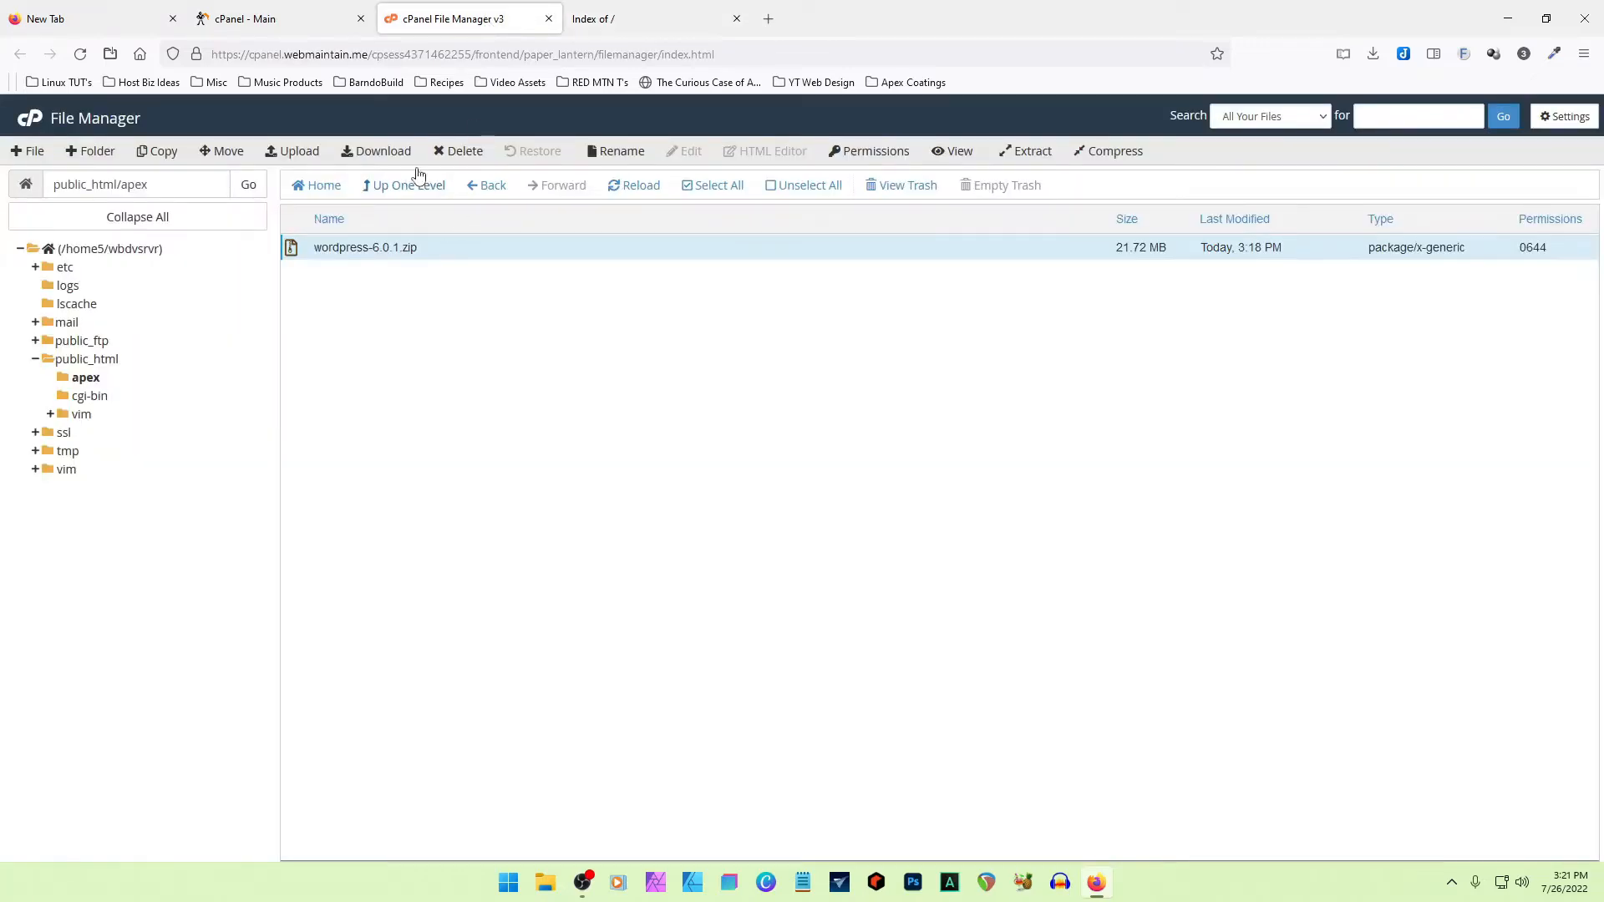
{"action": "left_click", "coordinate": [409, 187]}
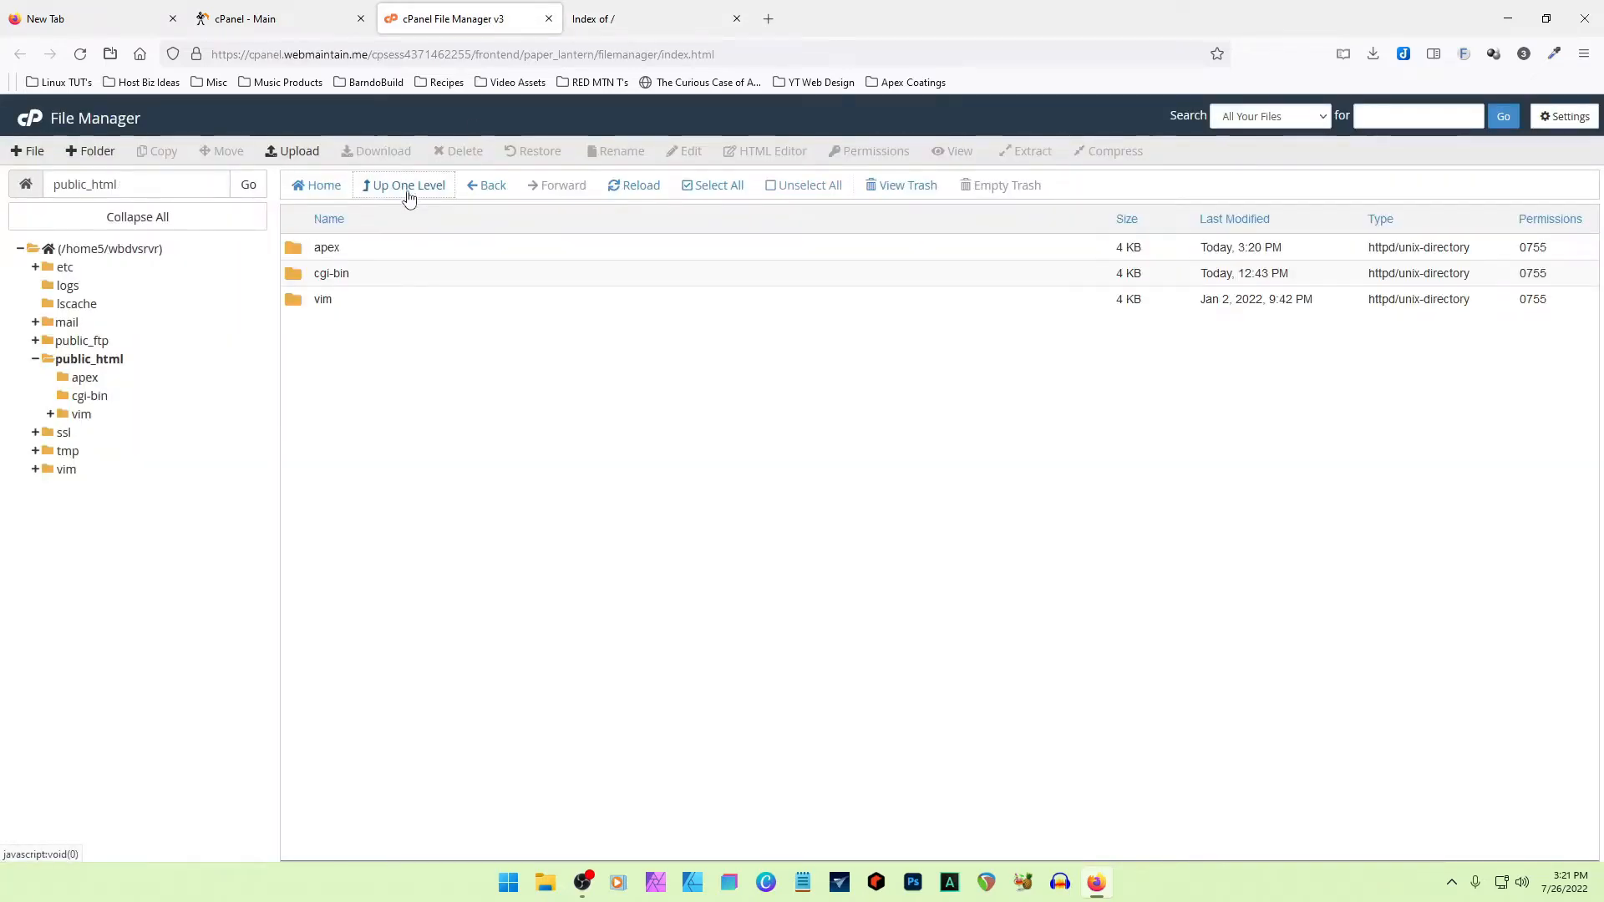
{"action": "double_click", "coordinate": [294, 302]}
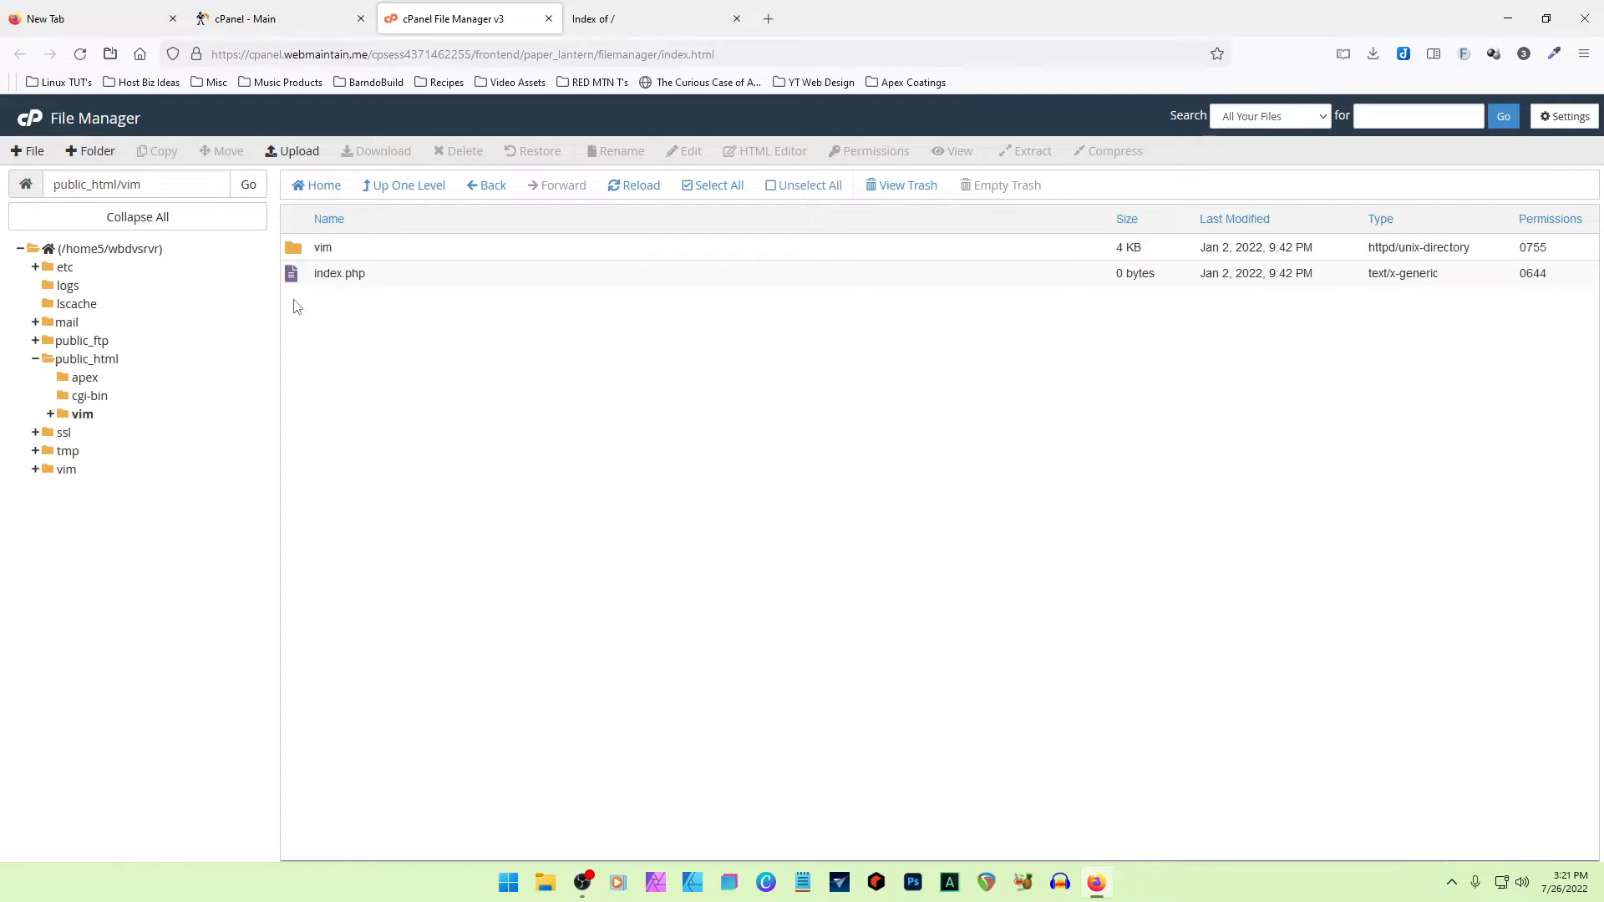
{"action": "left_click", "coordinate": [292, 278]}
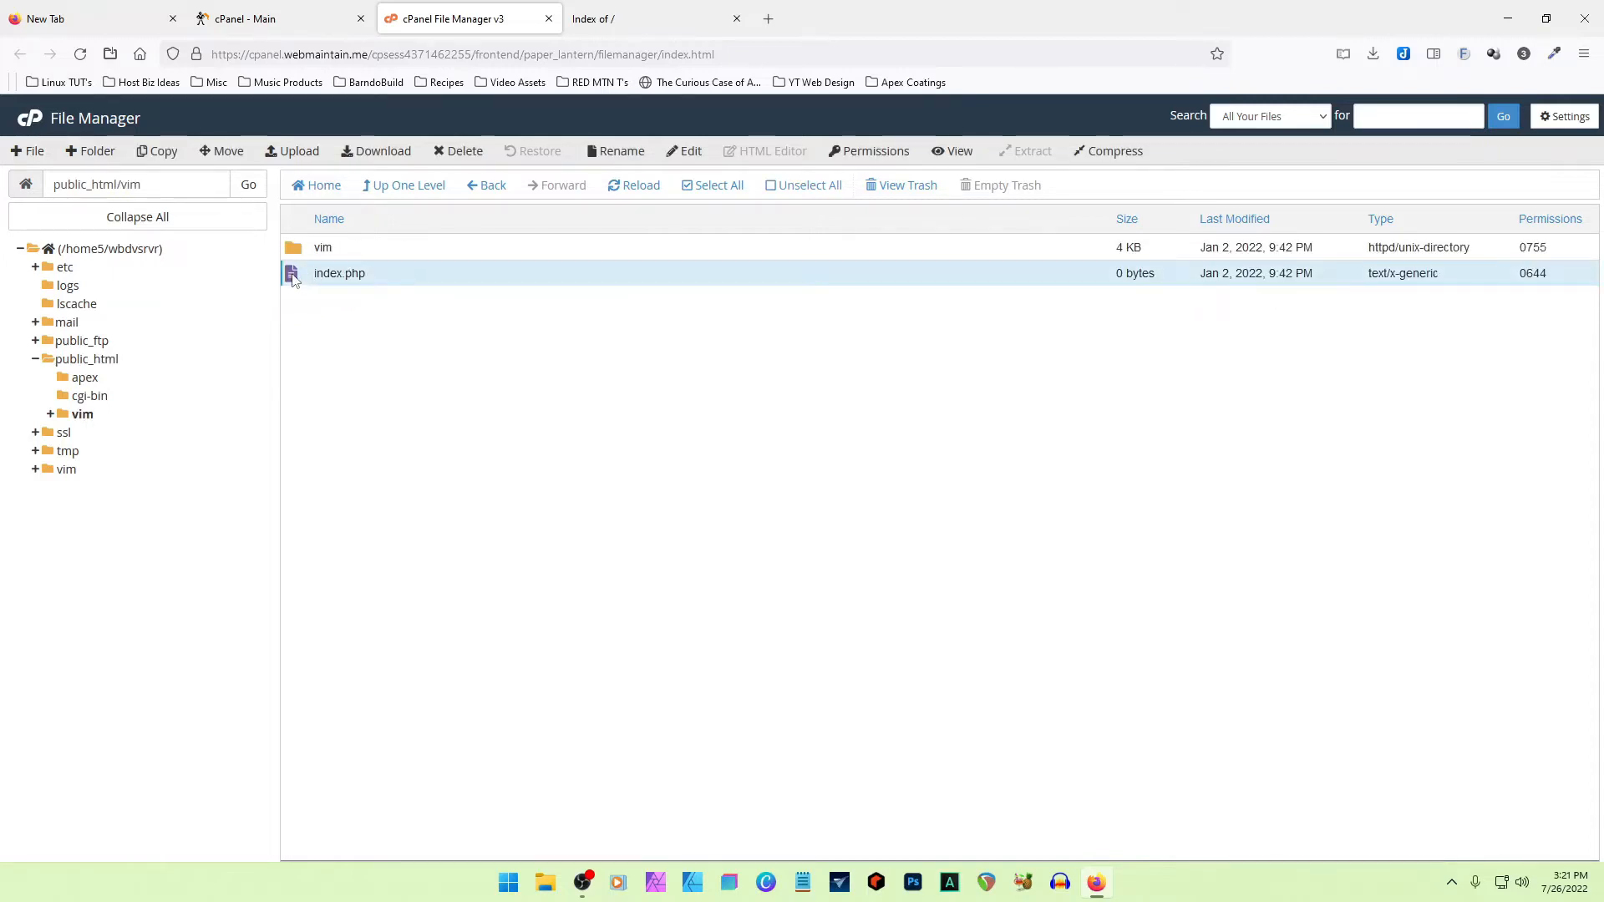
{"action": "right_click", "coordinate": [294, 280]}
{"action": "left_click", "coordinate": [340, 390]}
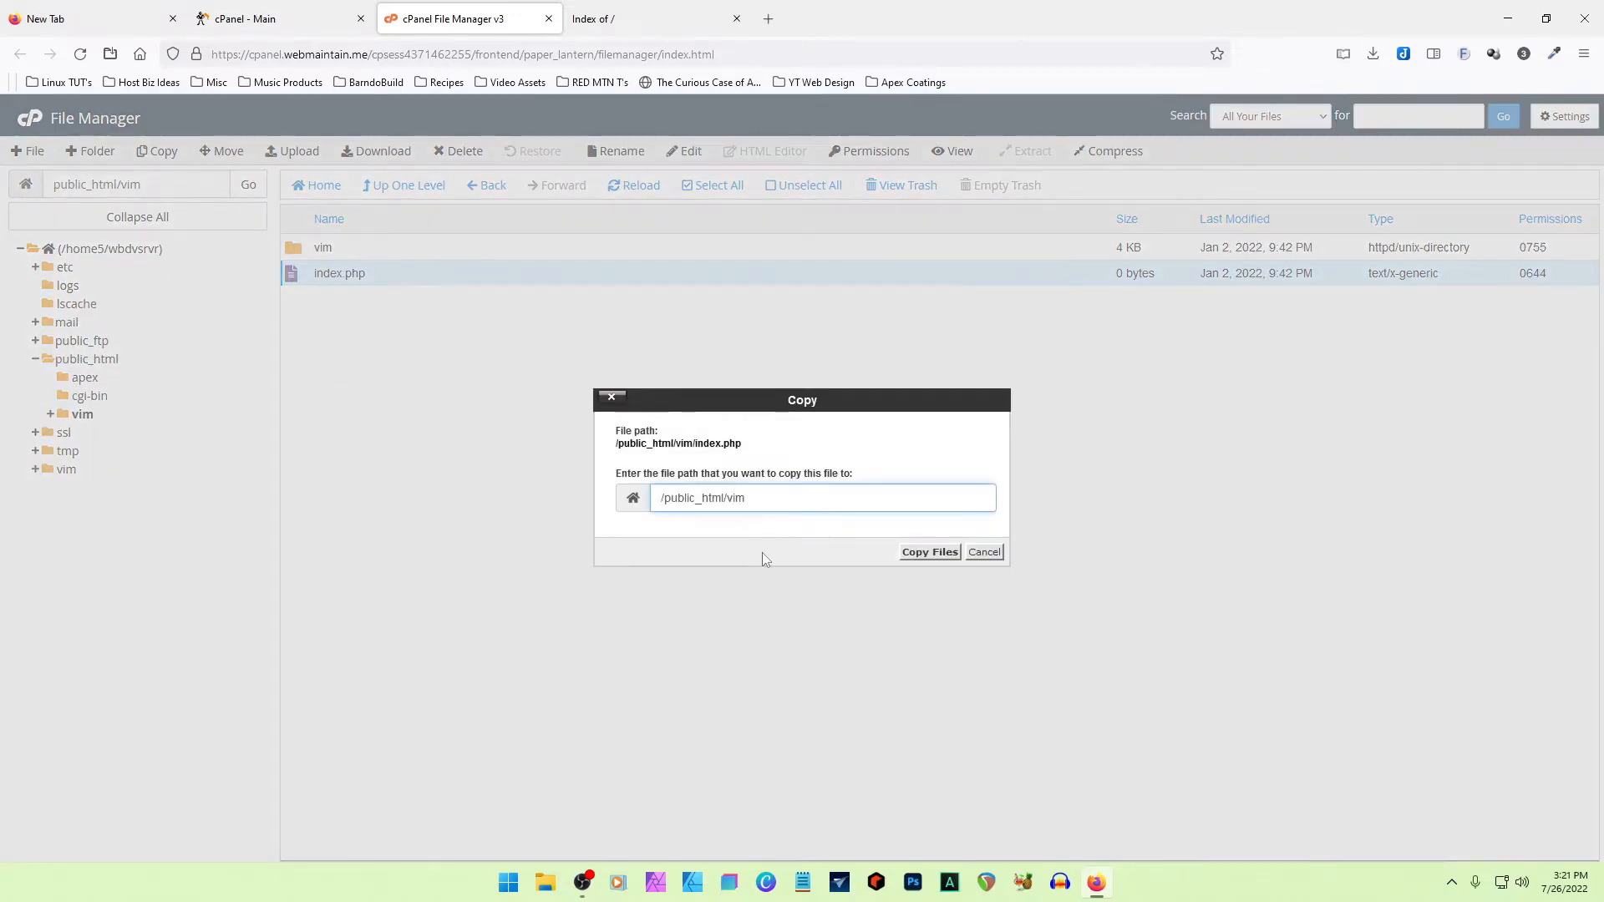
{"action": "key", "text": "BackSpace"}
{"action": "key", "text": "BackSpace"}
{"action": "key", "text": "BackSpace"}
{"action": "left_click", "coordinate": [905, 554]}
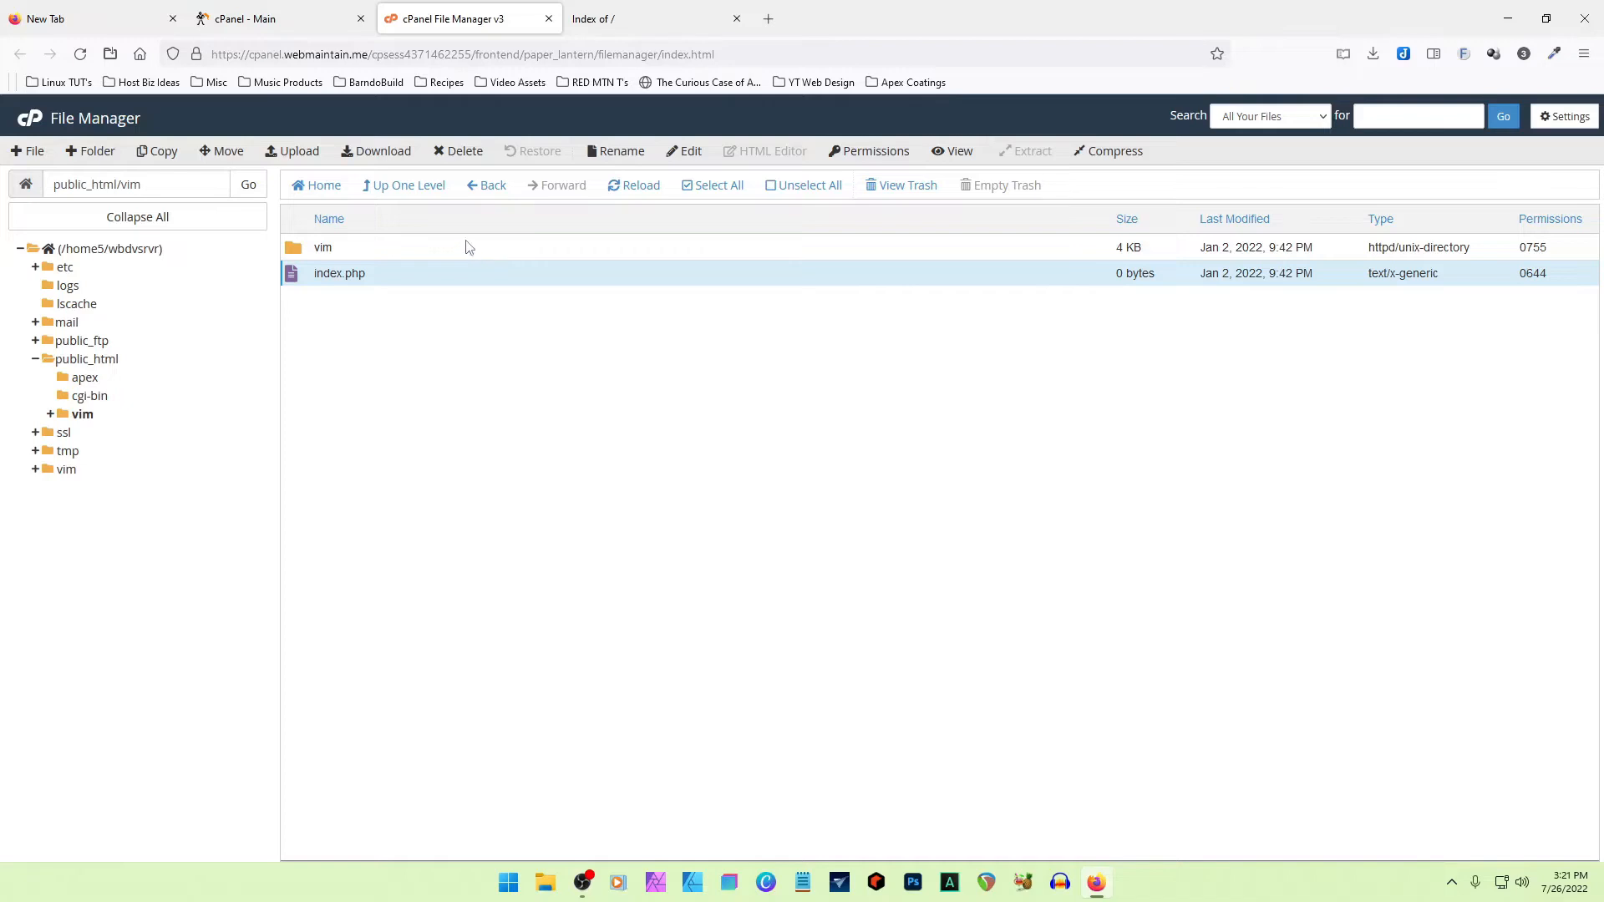
{"action": "left_click", "coordinate": [409, 187]}
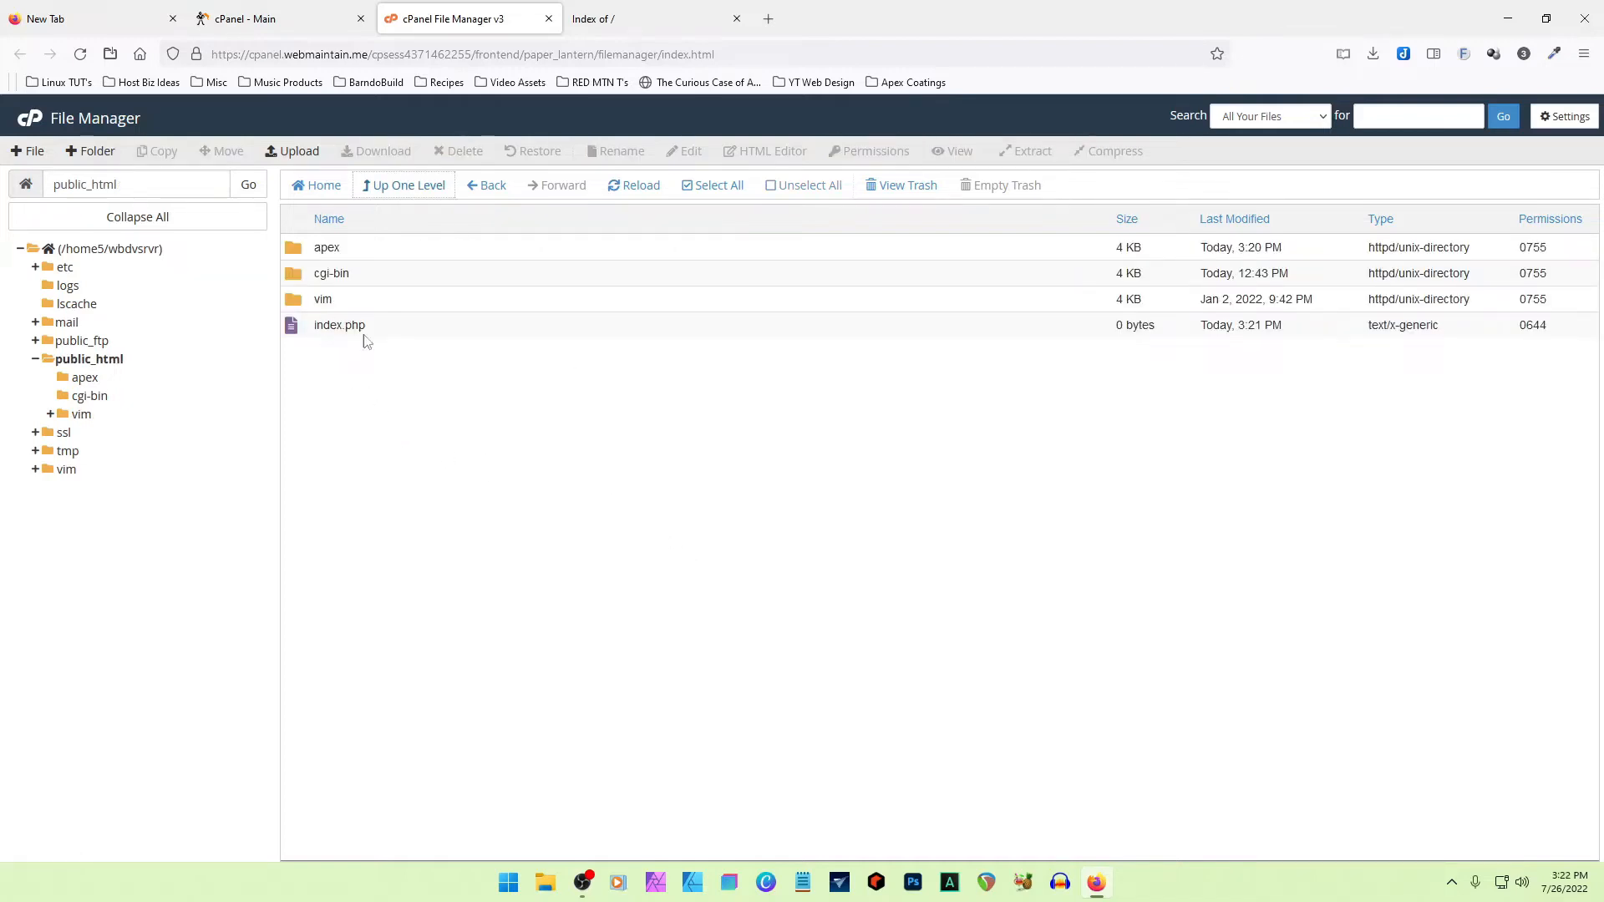
- Reload the site's root page to check the effect of the copied index.php, and examine its address
{"action": "left_click", "coordinate": [635, 25]}
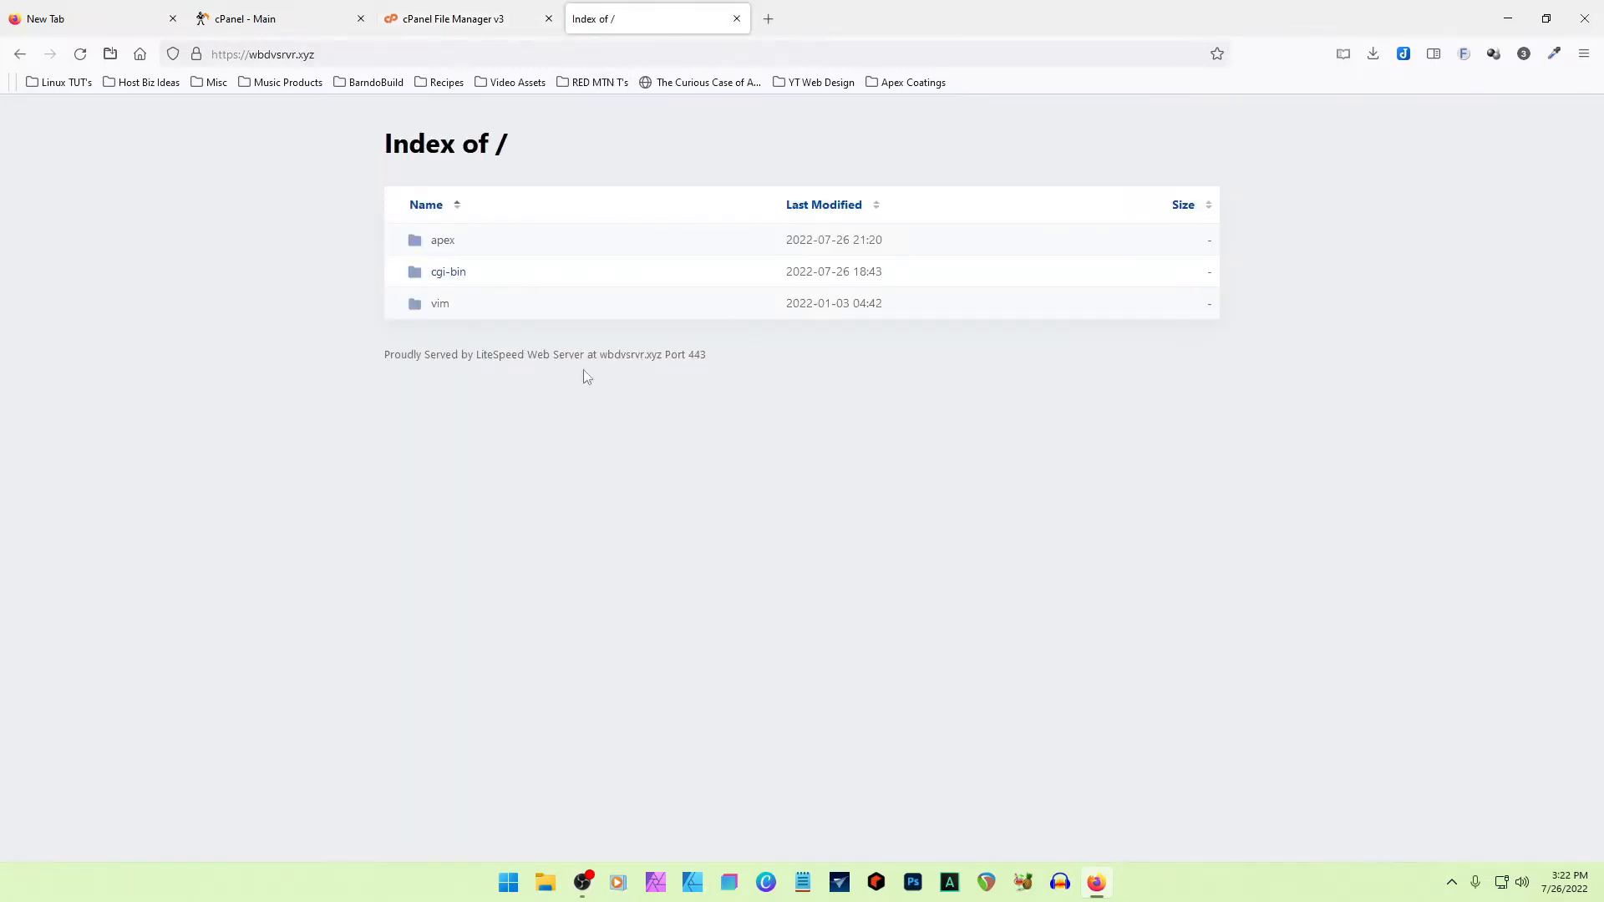
{"action": "left_click", "coordinate": [81, 55]}
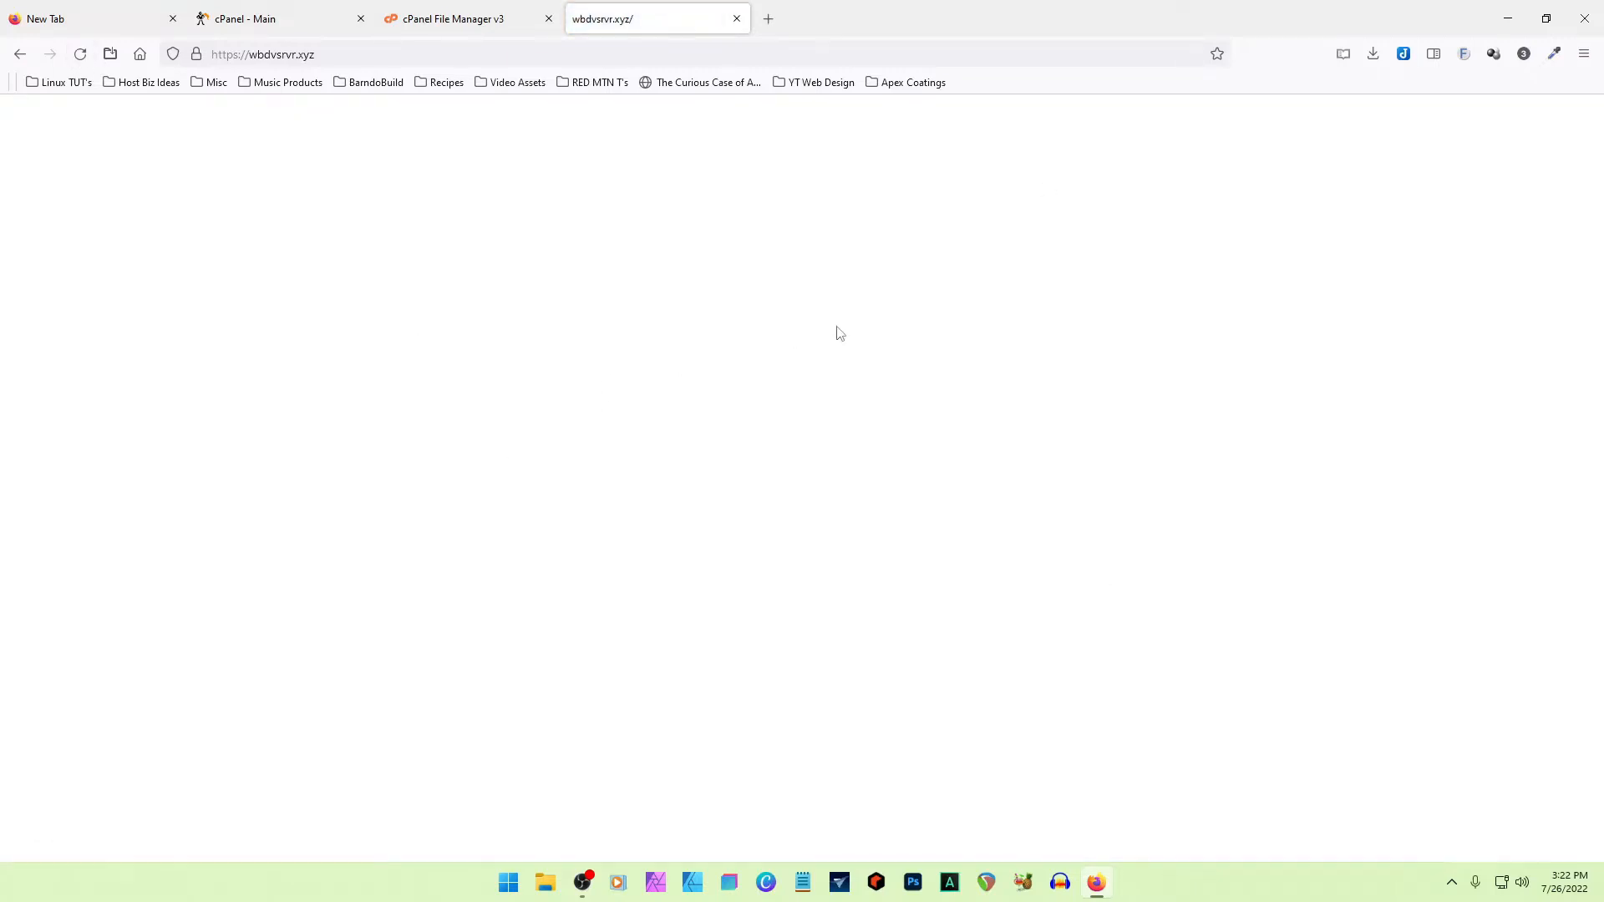
{"action": "left_click", "coordinate": [346, 54]}
{"action": "left_click", "coordinate": [347, 55]}
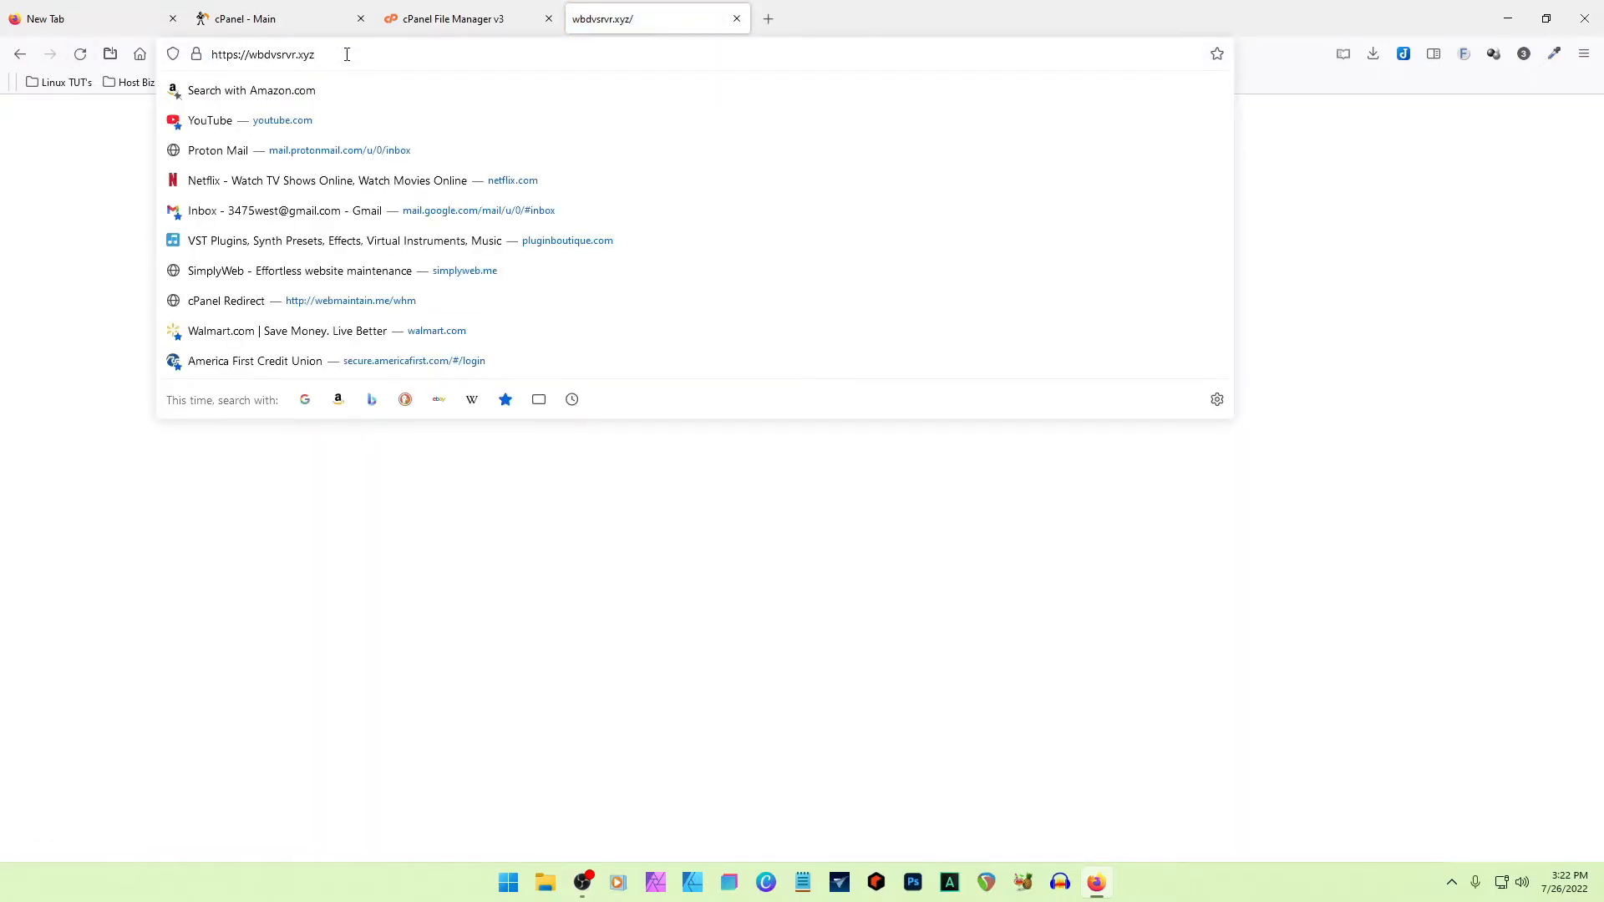
{"action": "left_click_drag", "start_coordinate": [341, 55], "coordinate": [211, 51]}
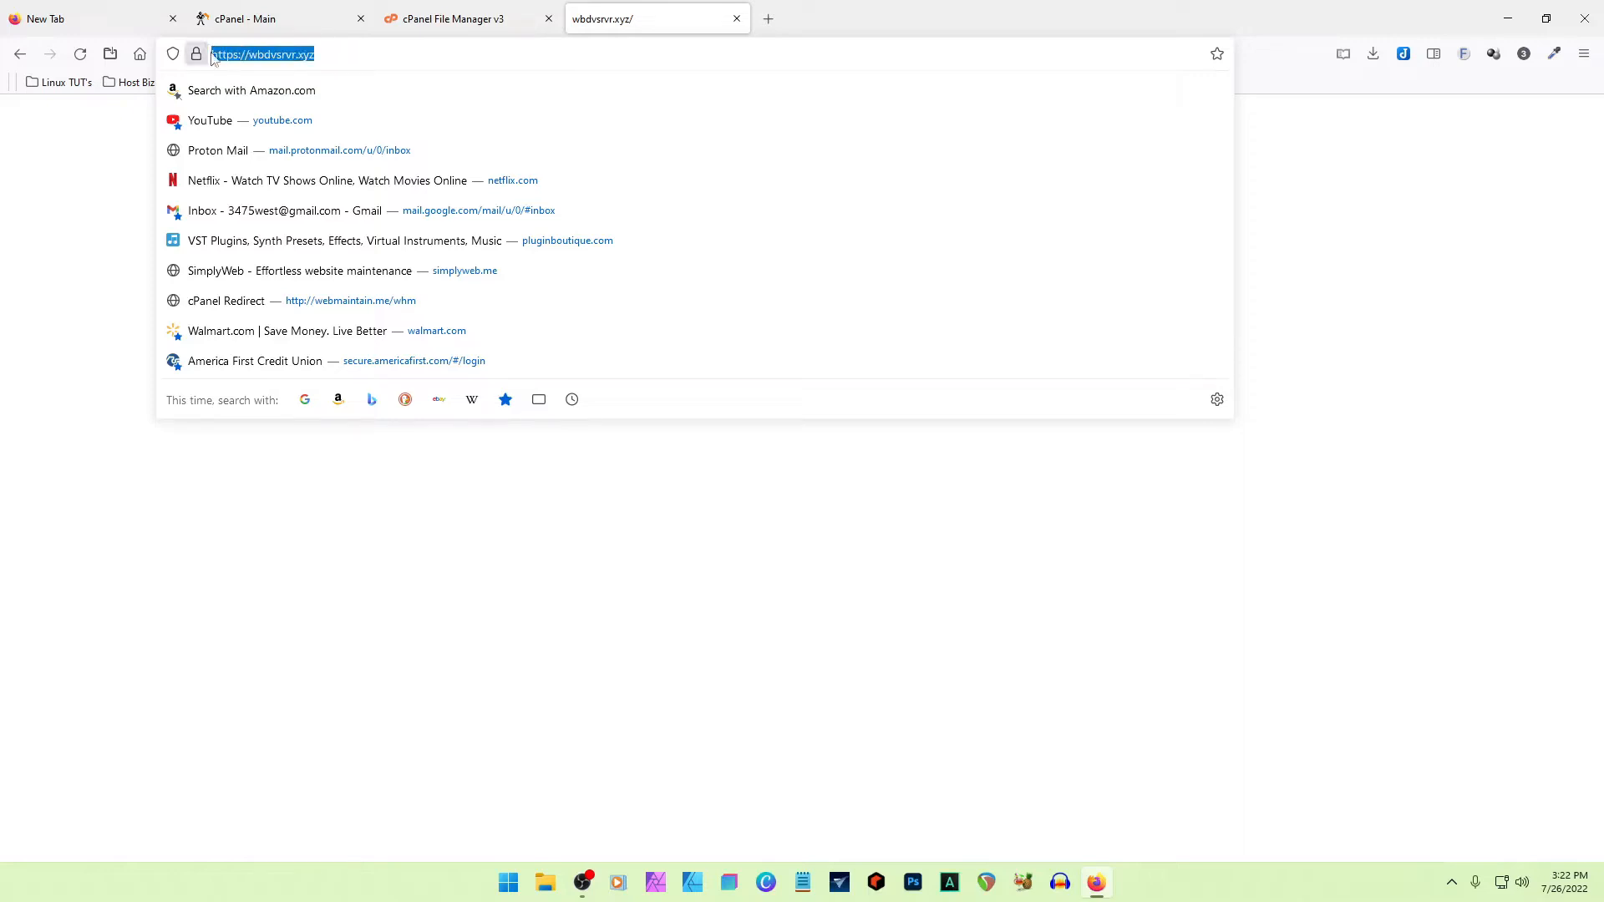
{"action": "left_click", "coordinate": [348, 54]}
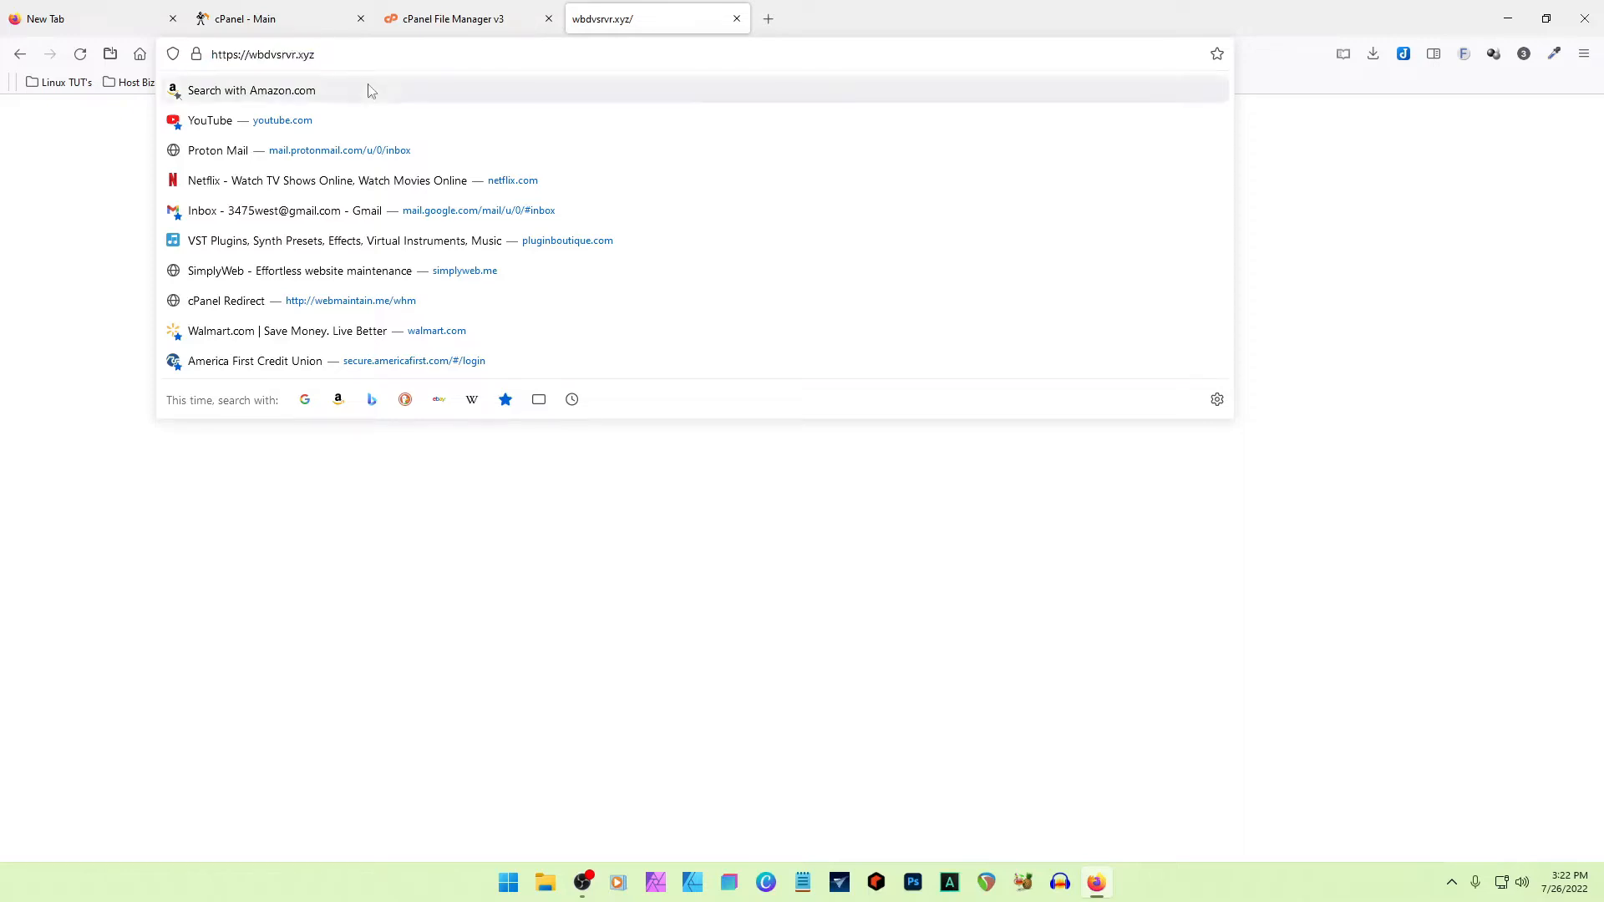
- Examine the full path of the Video Projects folder inside Pictures in File Explorer, and minimize the window
{"action": "left_click", "coordinate": [455, 22]}
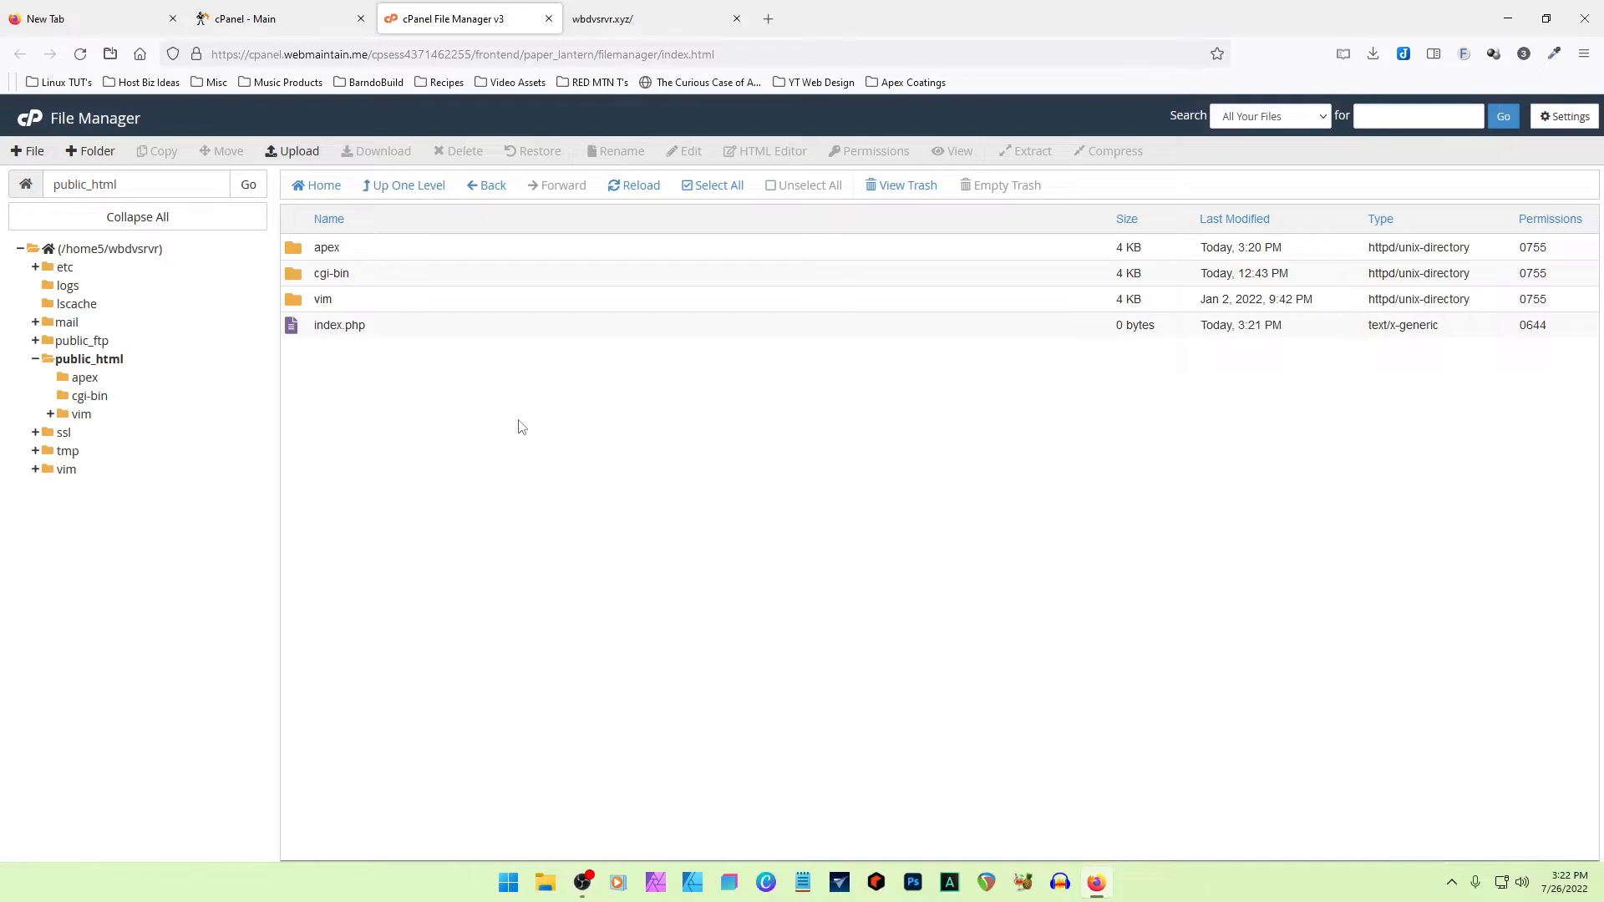
{"action": "left_click", "coordinate": [708, 200]}
{"action": "double_click", "coordinate": [816, 323]}
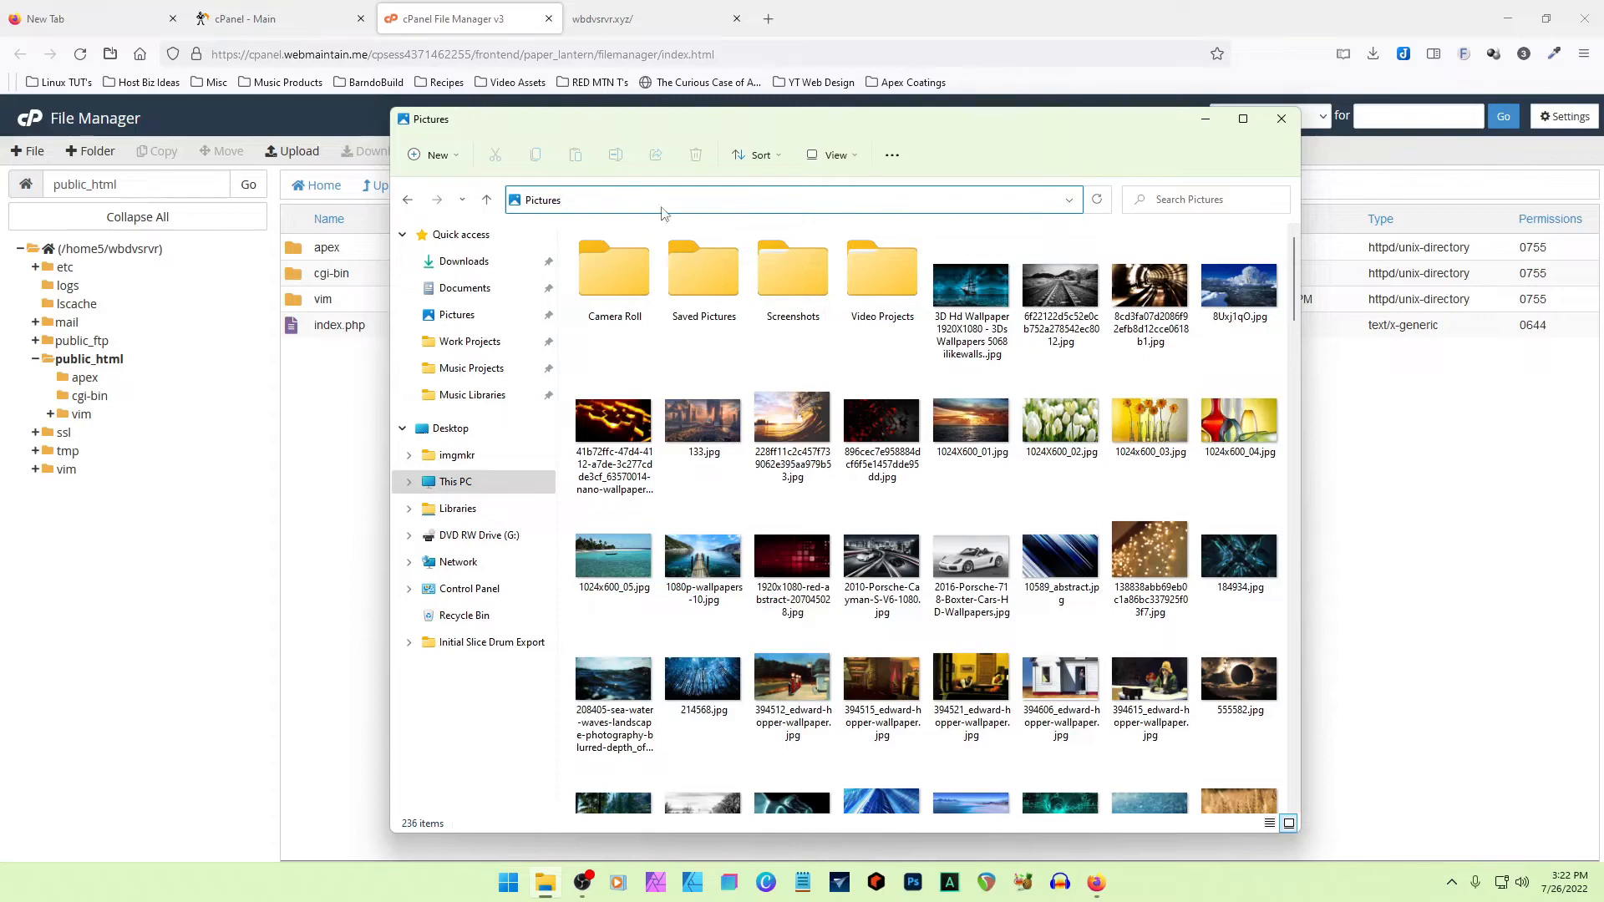
{"action": "double_click", "coordinate": [878, 284]}
{"action": "left_click", "coordinate": [777, 198]}
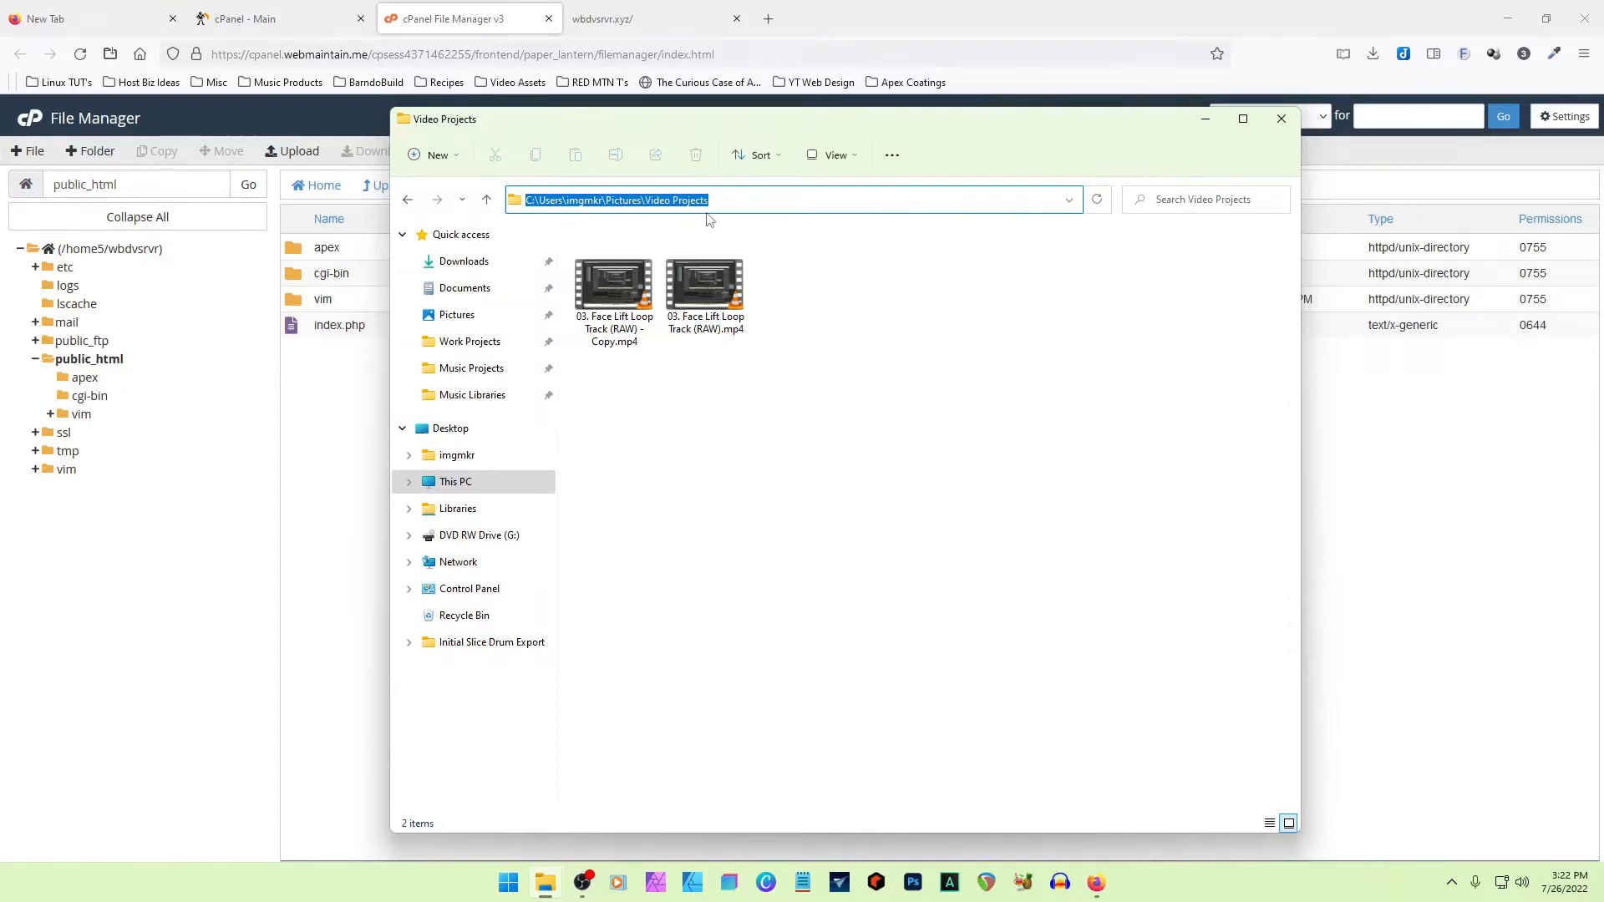
{"action": "left_click", "coordinate": [888, 334]}
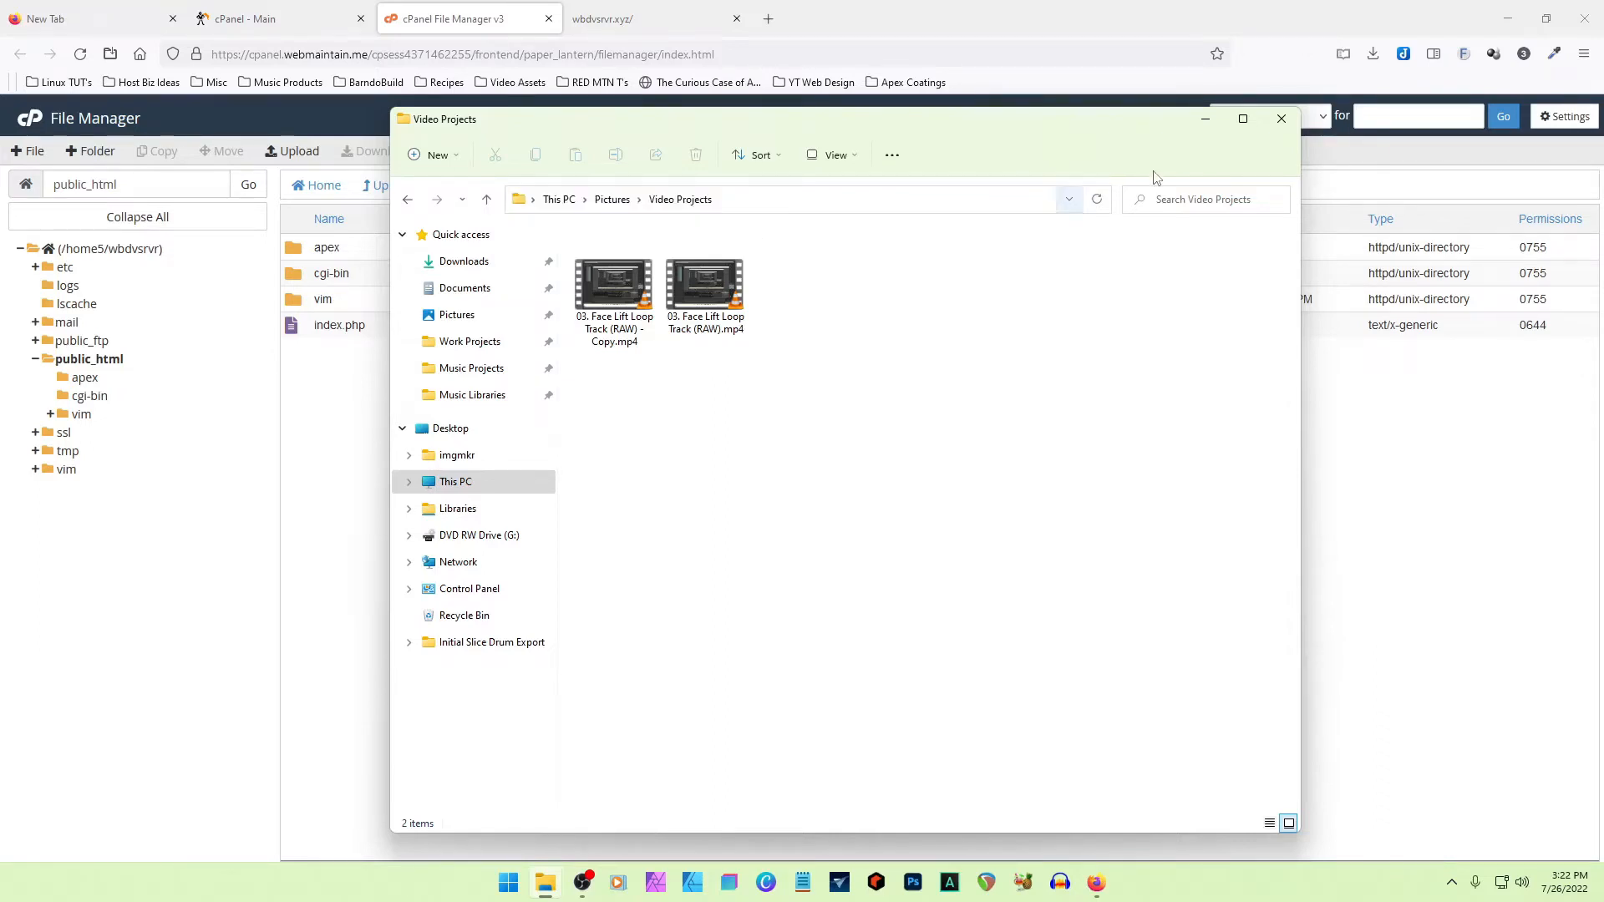
{"action": "left_click", "coordinate": [1205, 120]}
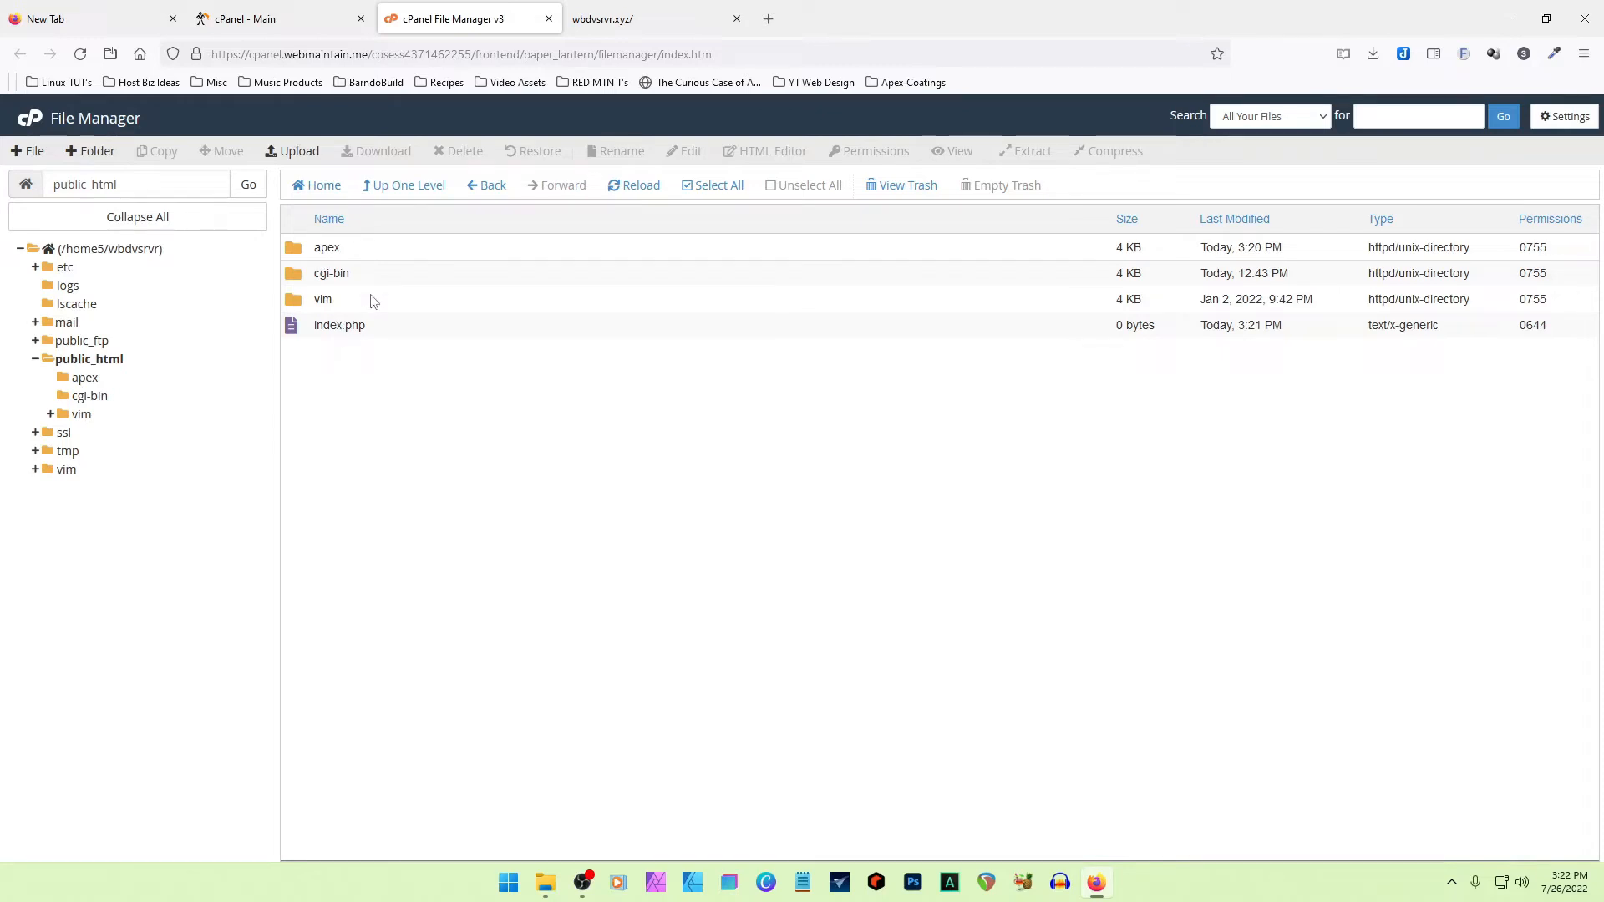
{"action": "left_click", "coordinate": [631, 31]}
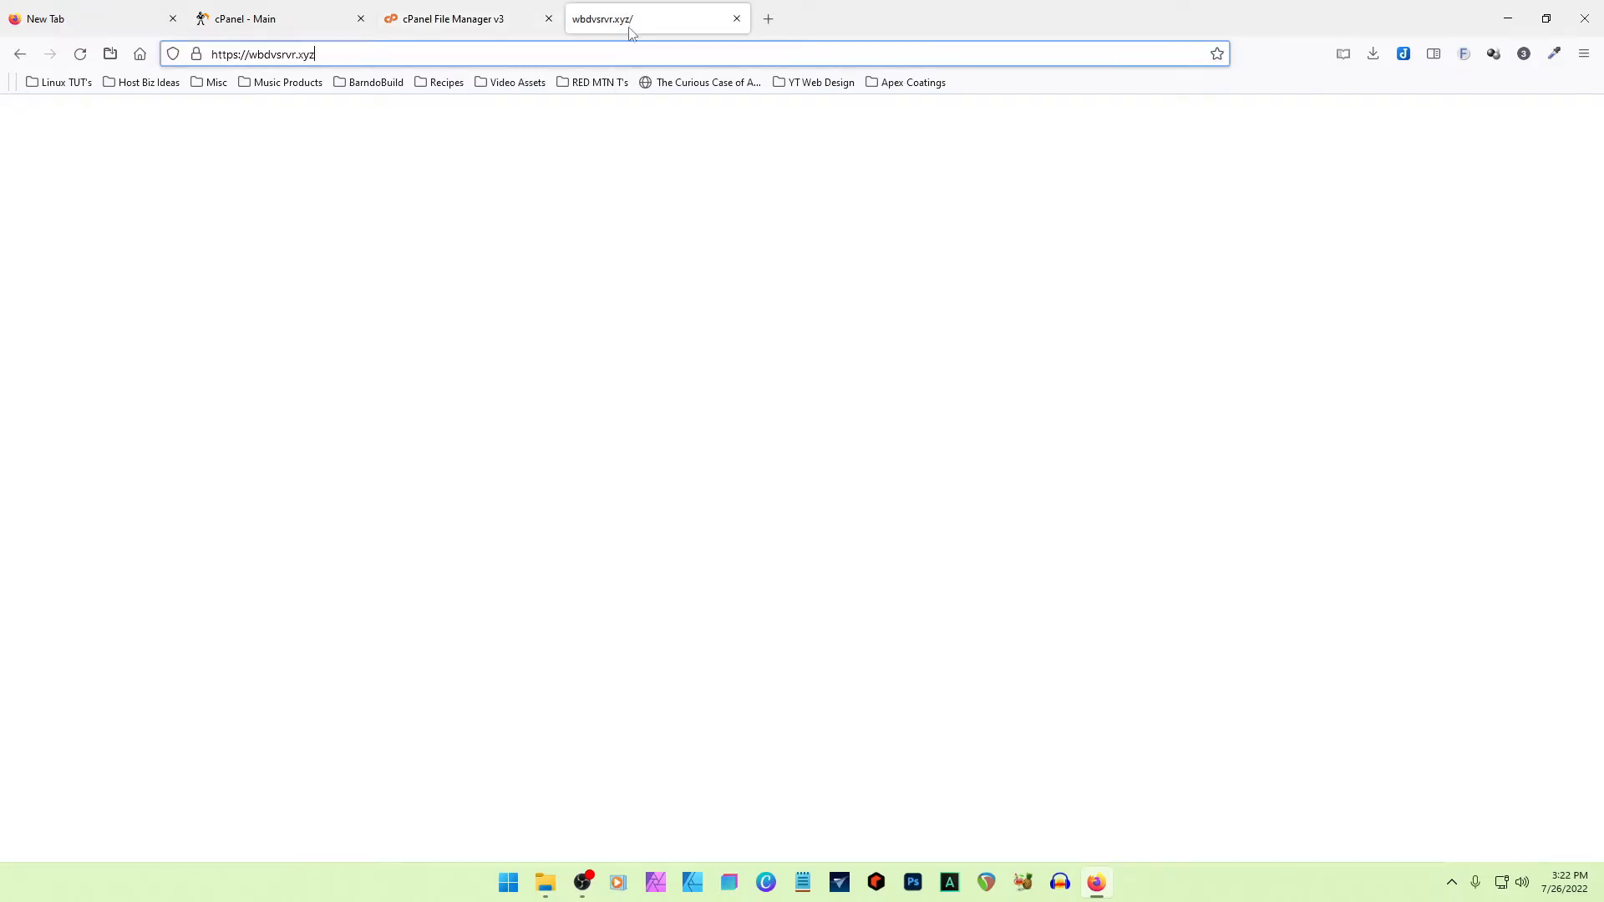
{"action": "left_click", "coordinate": [344, 52]}
{"action": "type", "text": "/apex/"}
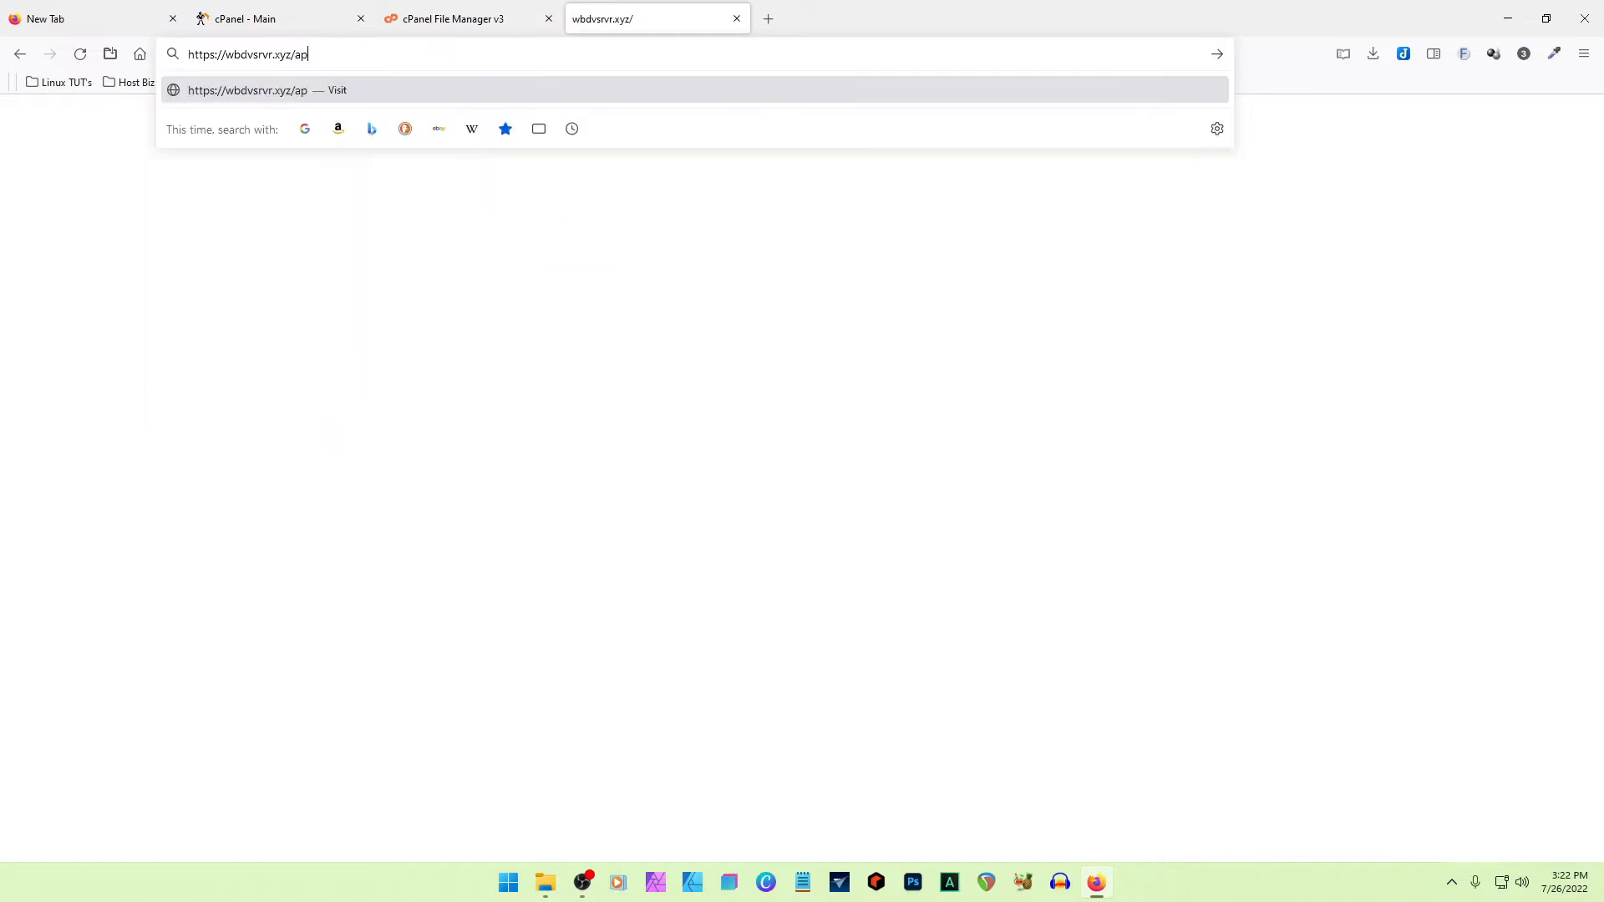
{"action": "key", "text": "Return"}
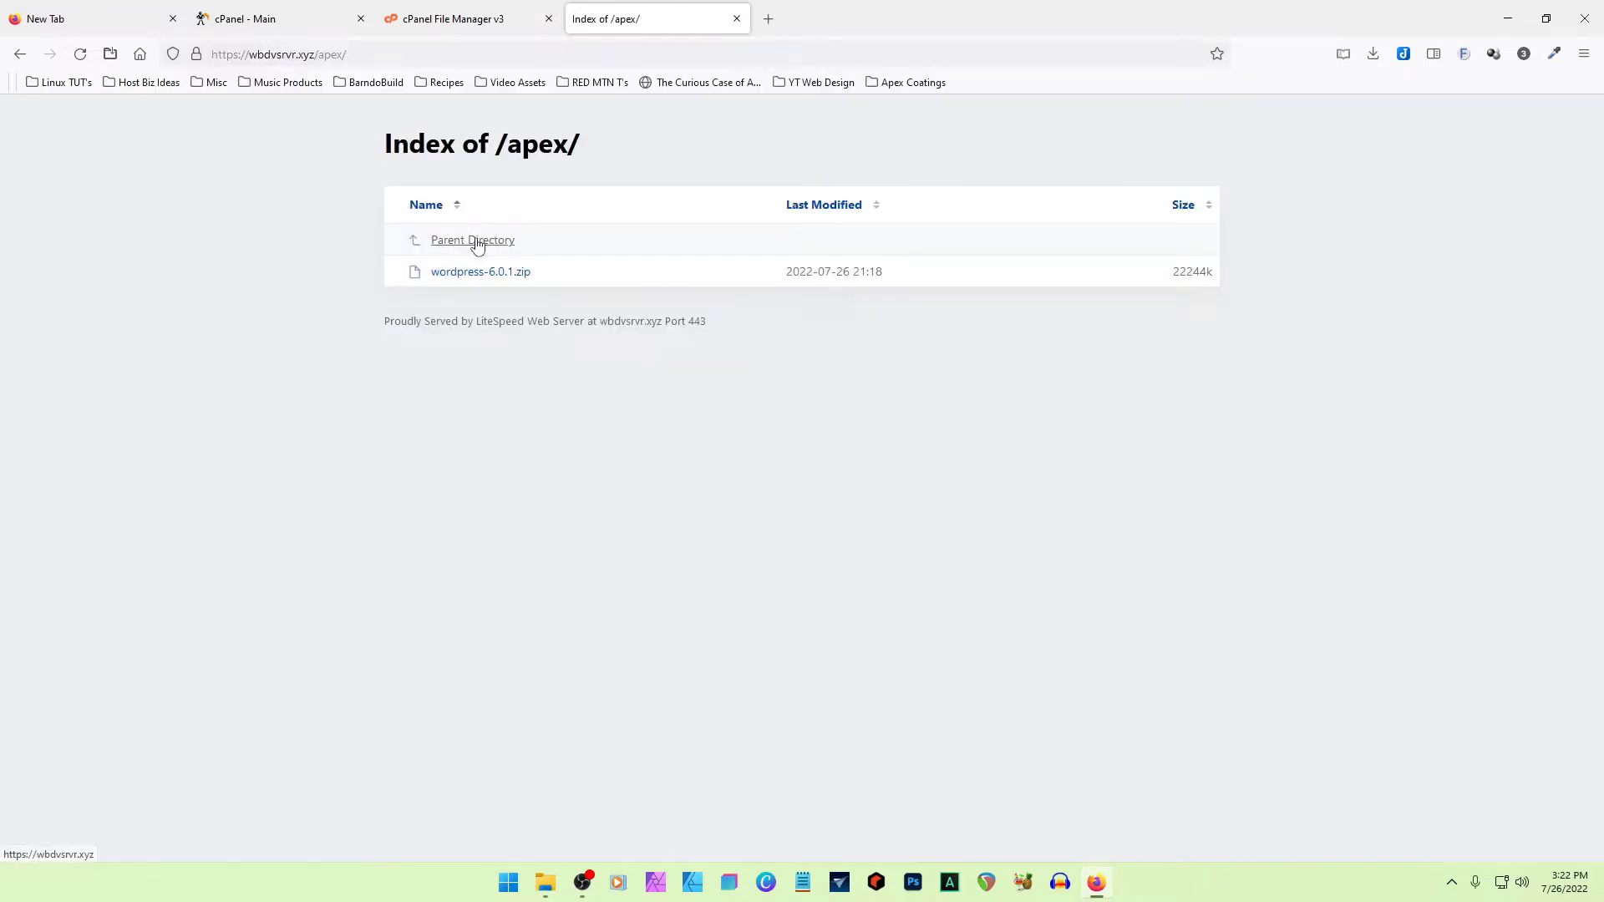
{"action": "left_click_drag", "start_coordinate": [614, 151], "coordinate": [505, 146]}
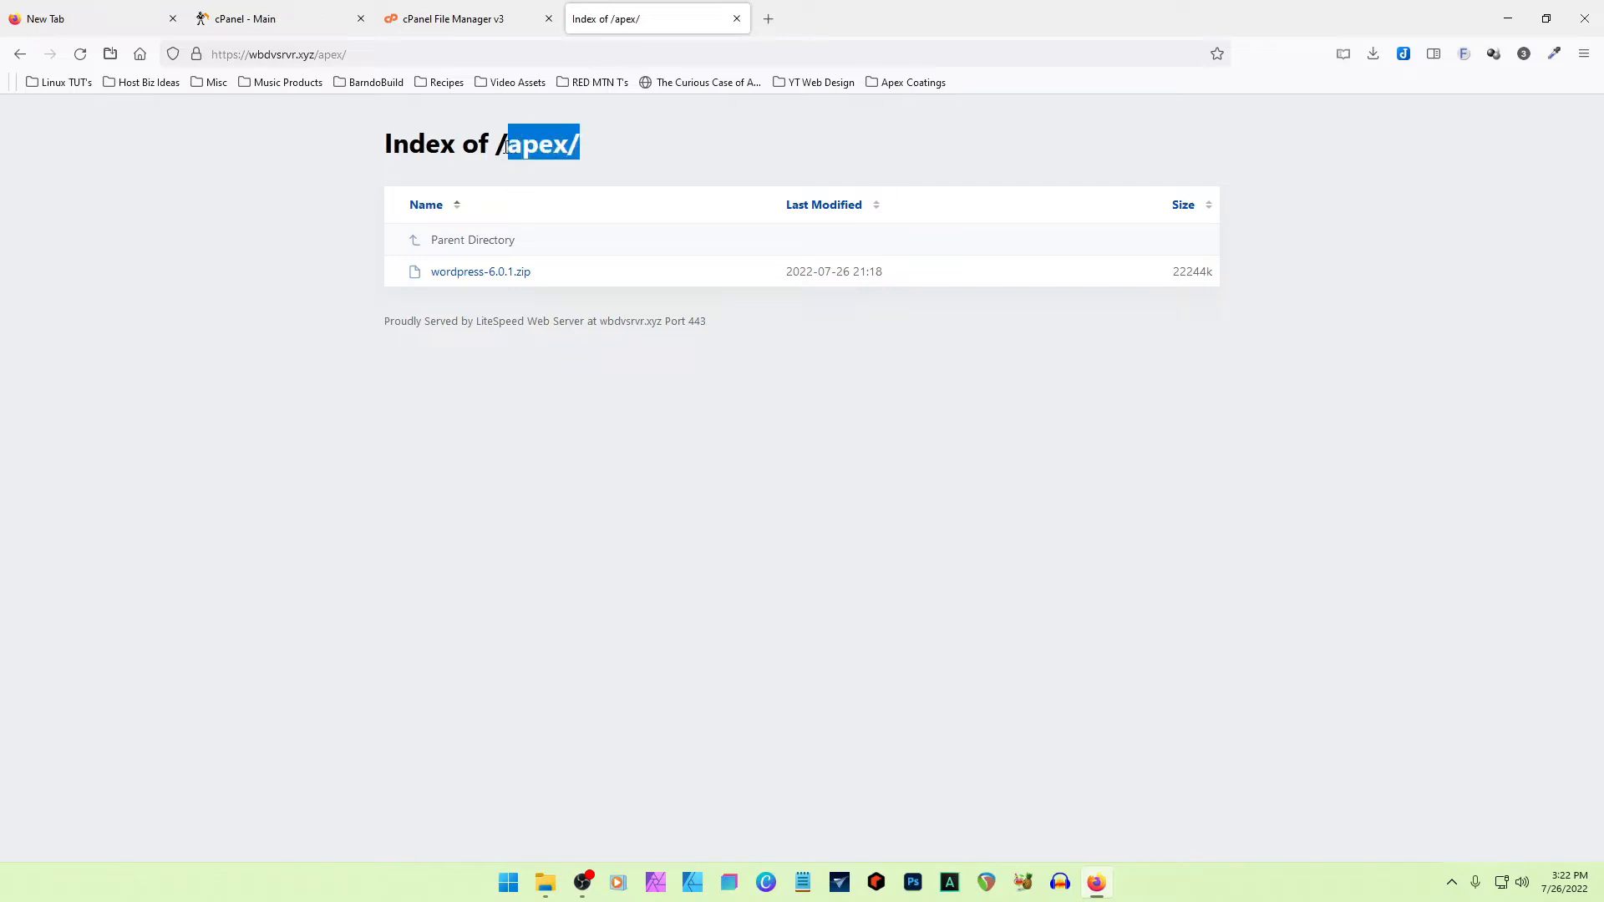
{"action": "left_click", "coordinate": [639, 156]}
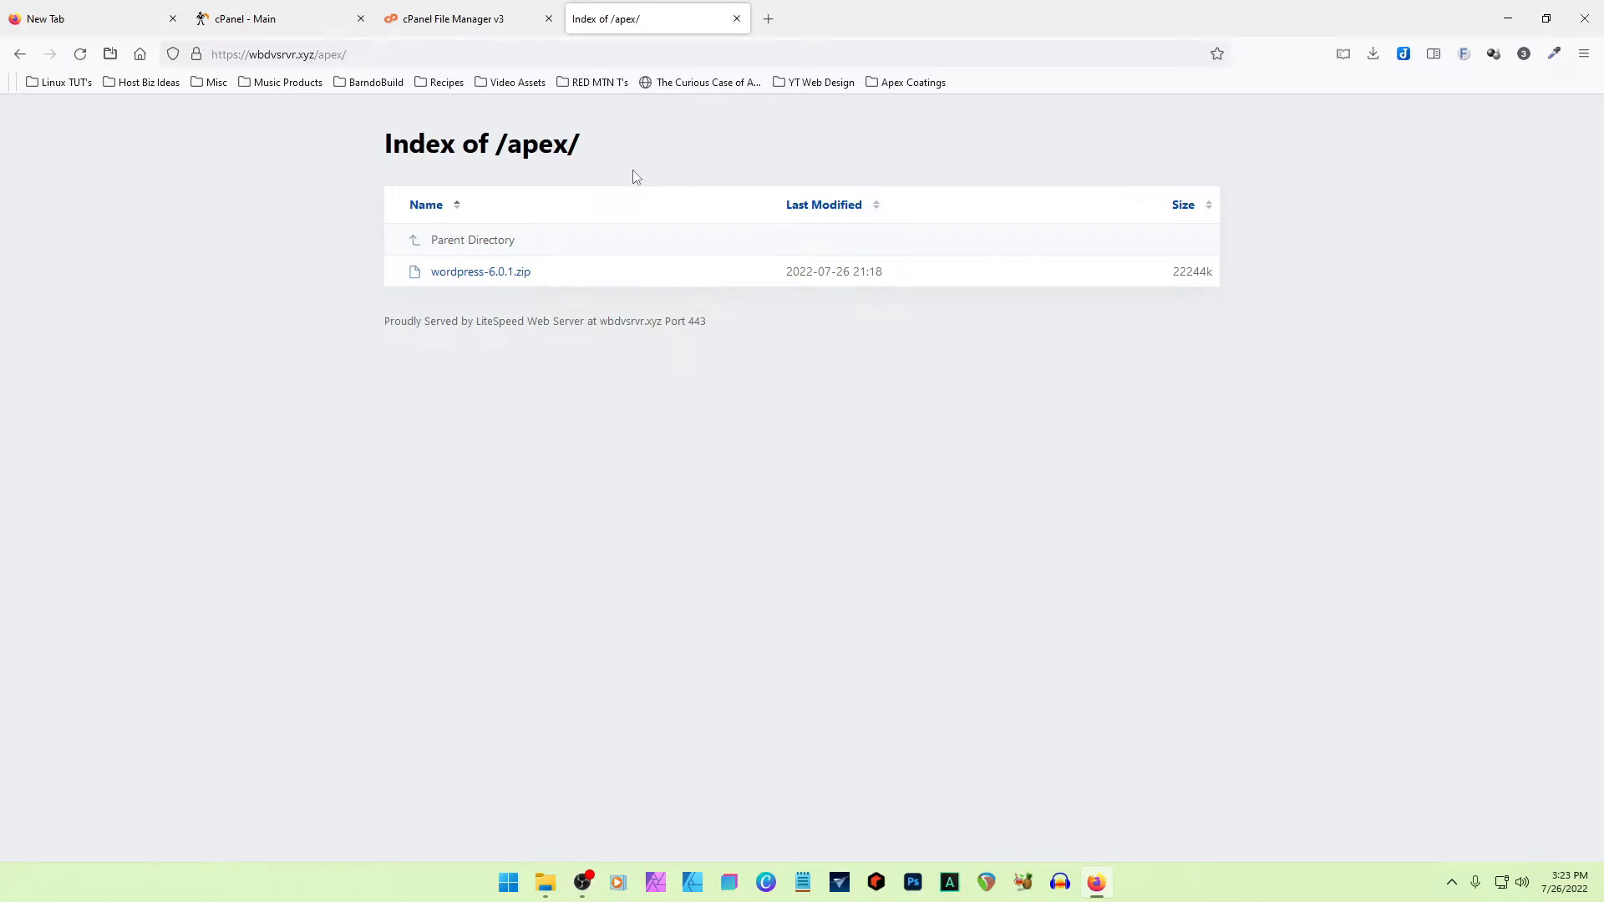
{"action": "key", "text": "ctrl+shift+Tab"}
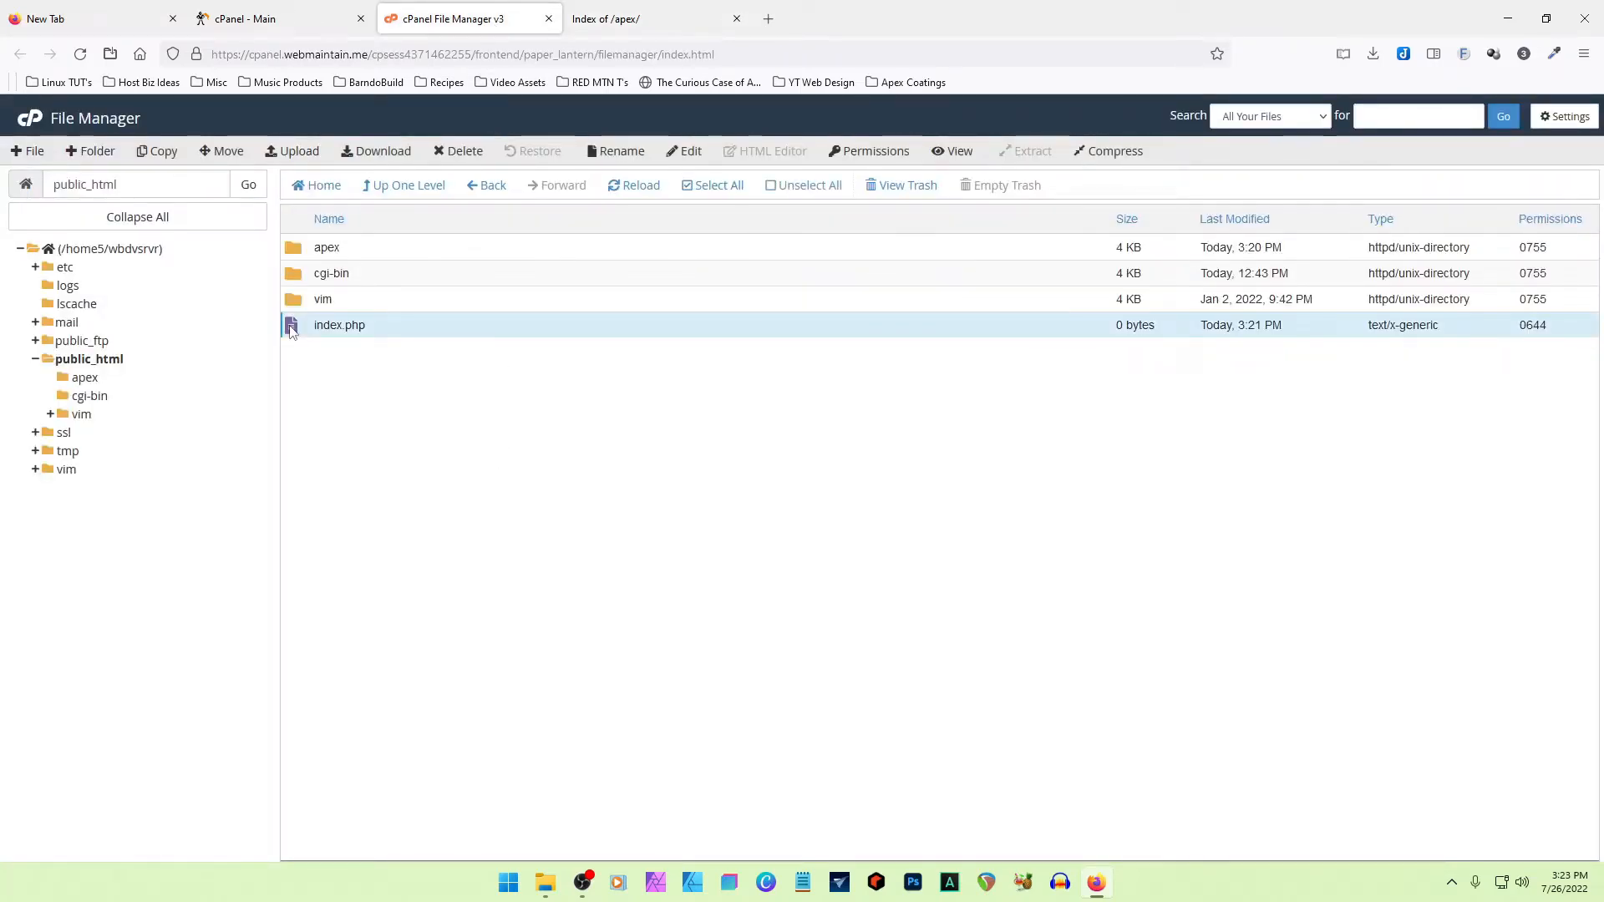
{"action": "left_click", "coordinate": [632, 30]}
{"action": "left_click", "coordinate": [20, 54]}
- Rename index.php in public_html to index-old.php, and reload the site's root page to check the effect
{"action": "key", "text": "ctrl+shift+Tab"}
{"action": "right_click", "coordinate": [357, 329]}
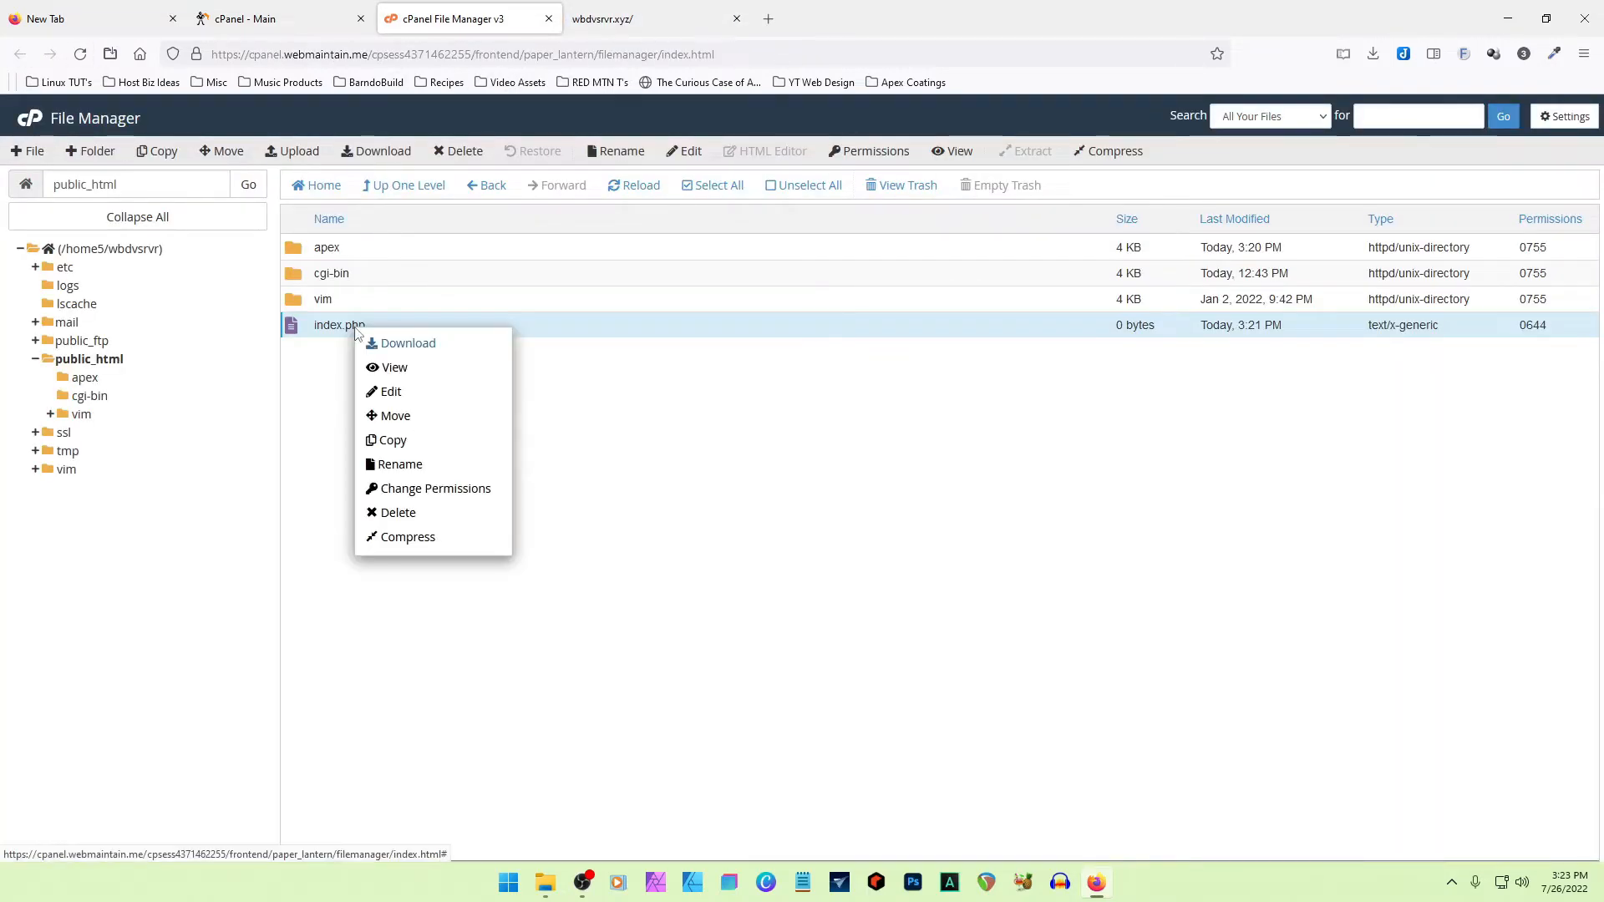
{"action": "left_click", "coordinate": [401, 465]}
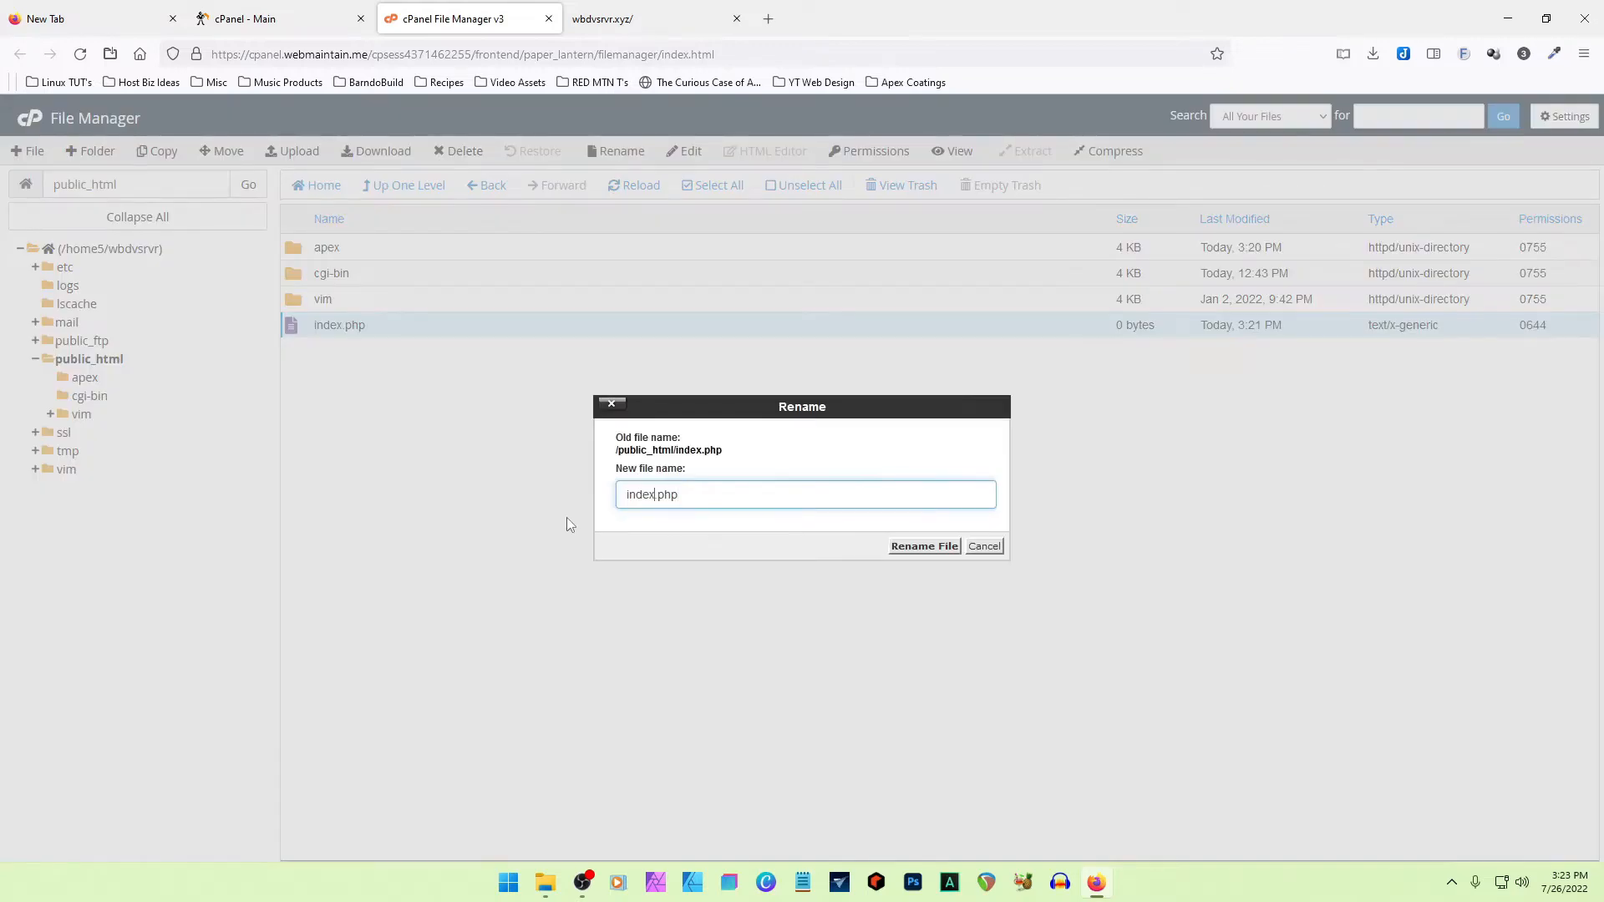
{"action": "type", "text": "-old"}
{"action": "key", "text": "Return"}
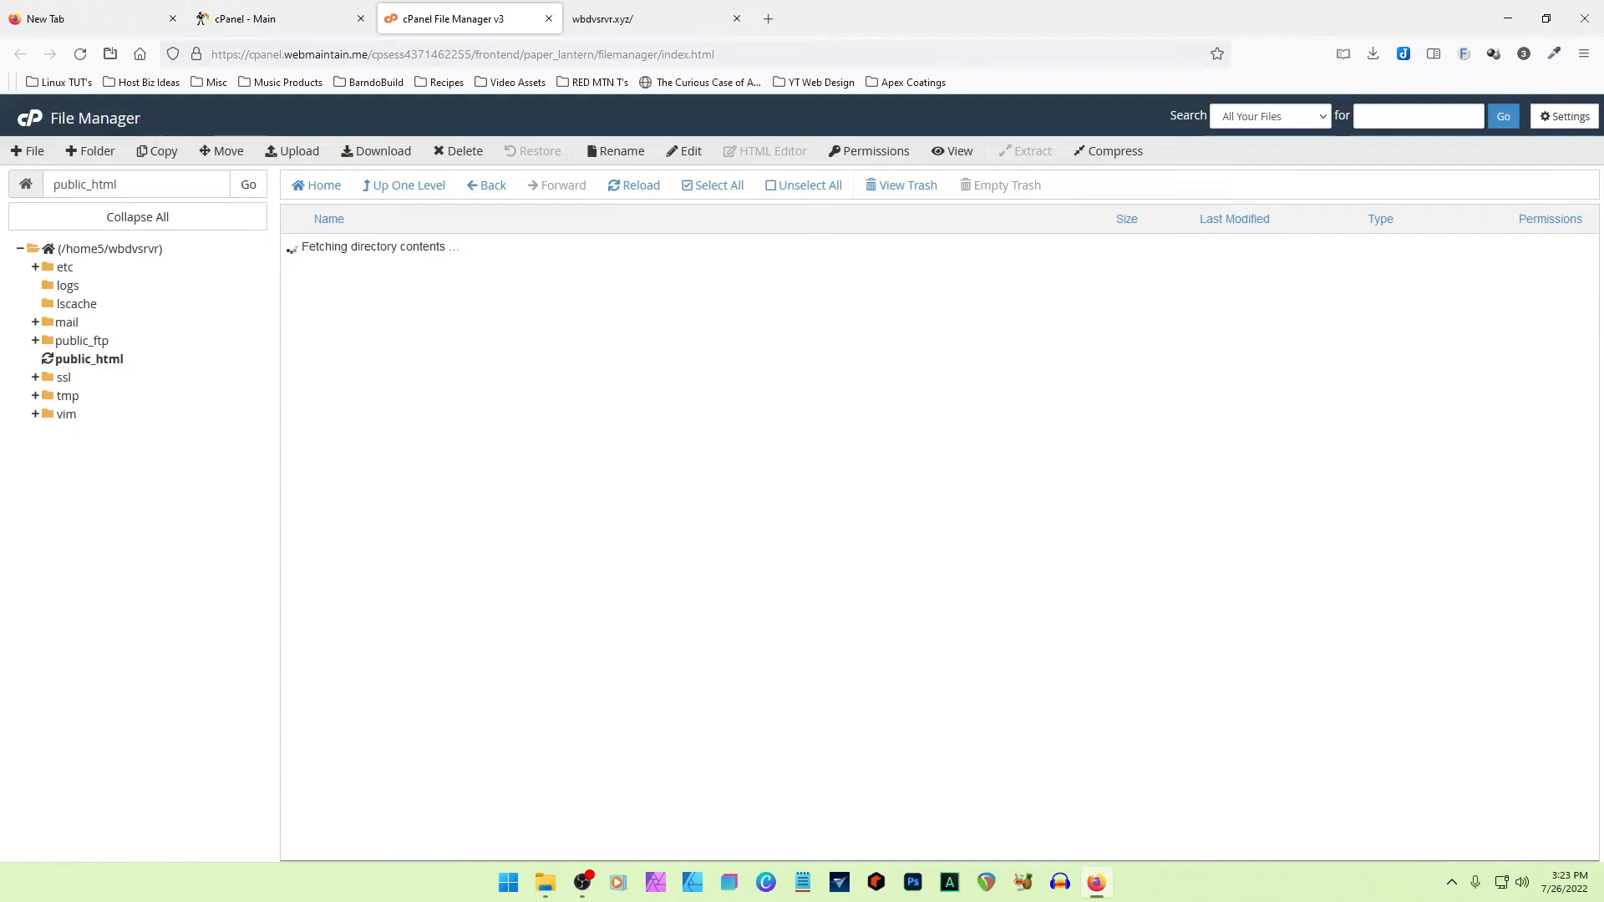
{"action": "key", "text": "ctrl+Tab"}
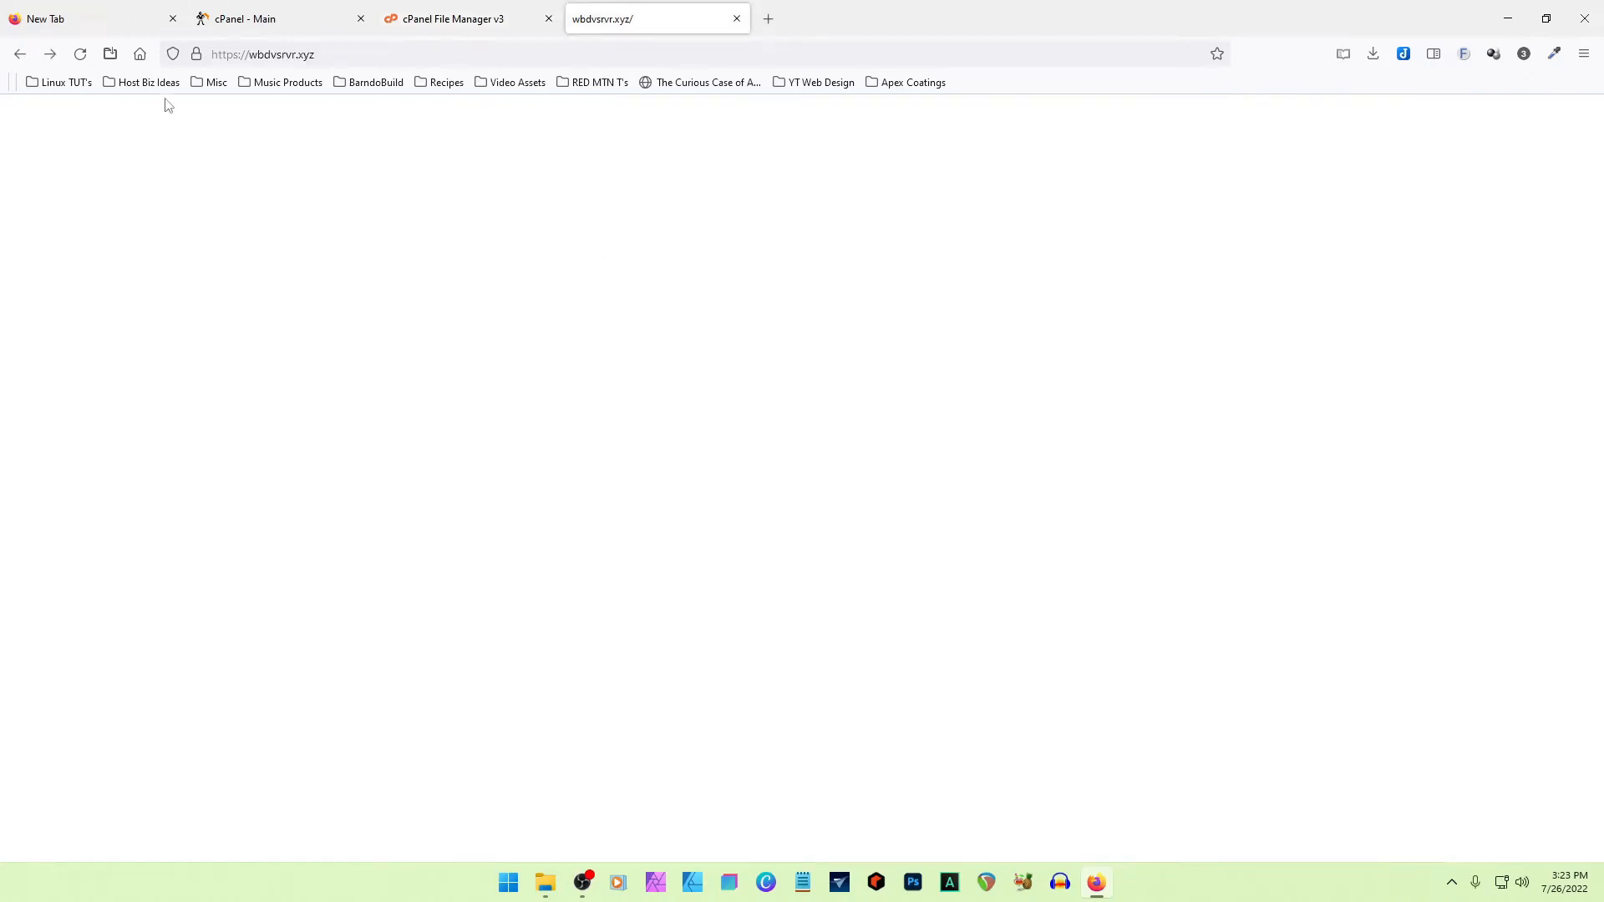
{"action": "left_click", "coordinate": [81, 55]}
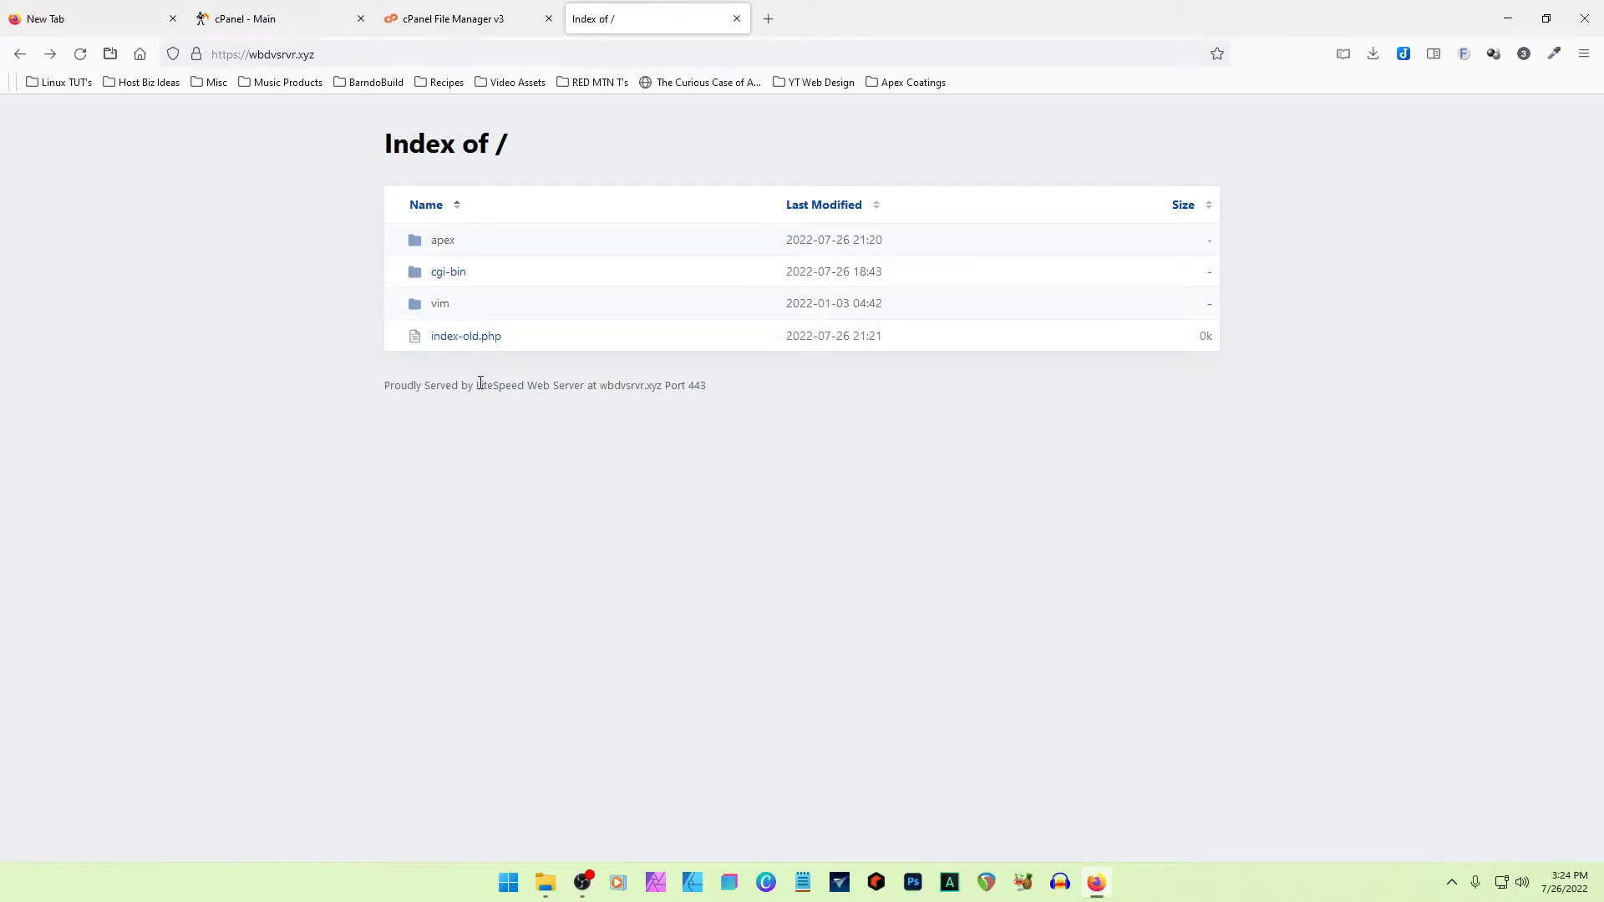
- Restore the name index.php for index-old.php in public_html, and reload the site's root page
{"action": "left_click", "coordinate": [492, 18]}
{"action": "left_click", "coordinate": [359, 325]}
{"action": "right_click", "coordinate": [352, 327]}
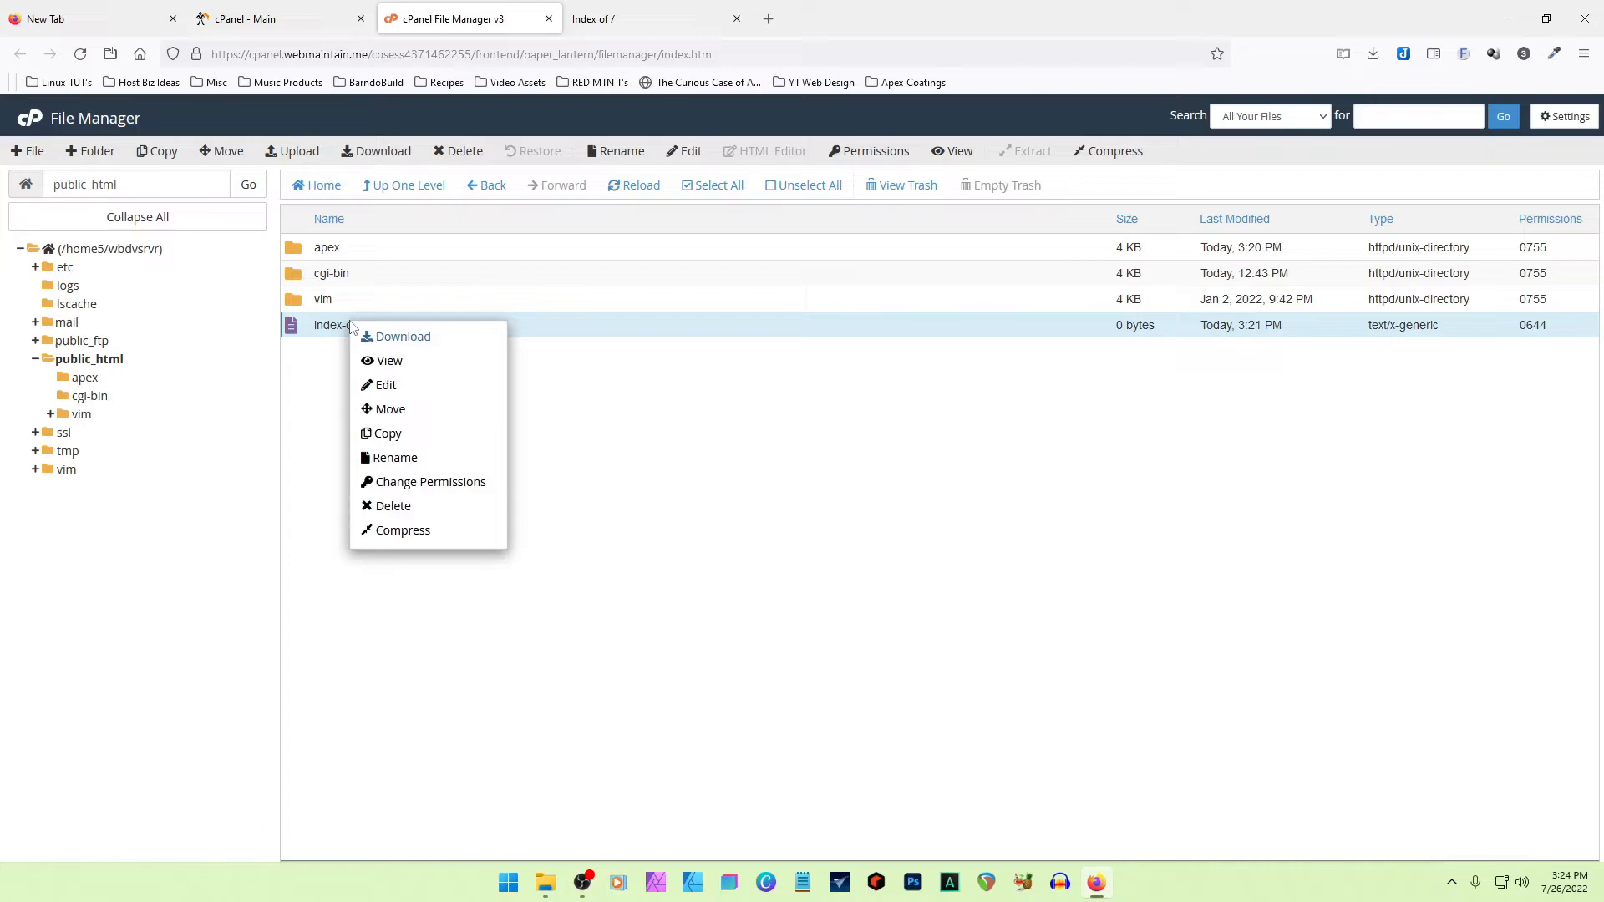
{"action": "left_click", "coordinate": [415, 459]}
{"action": "key", "text": "BackSpace"}
{"action": "key", "text": "BackSpace"}
{"action": "key", "text": "BackSpace"}
{"action": "key", "text": "BackSpace"}
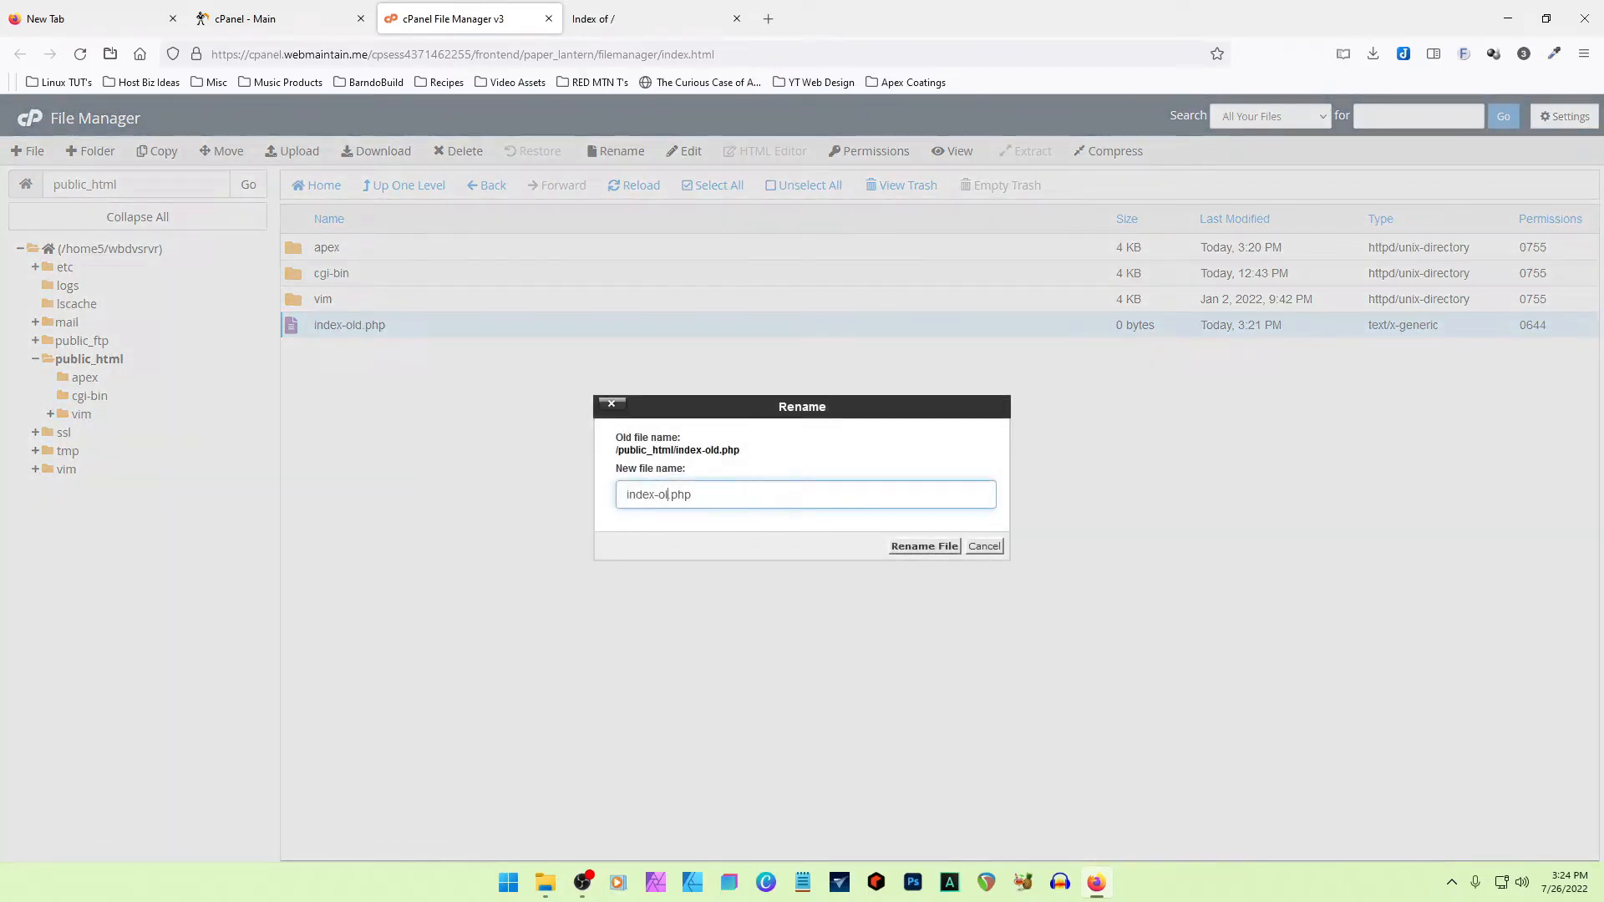
{"action": "key", "text": "Return"}
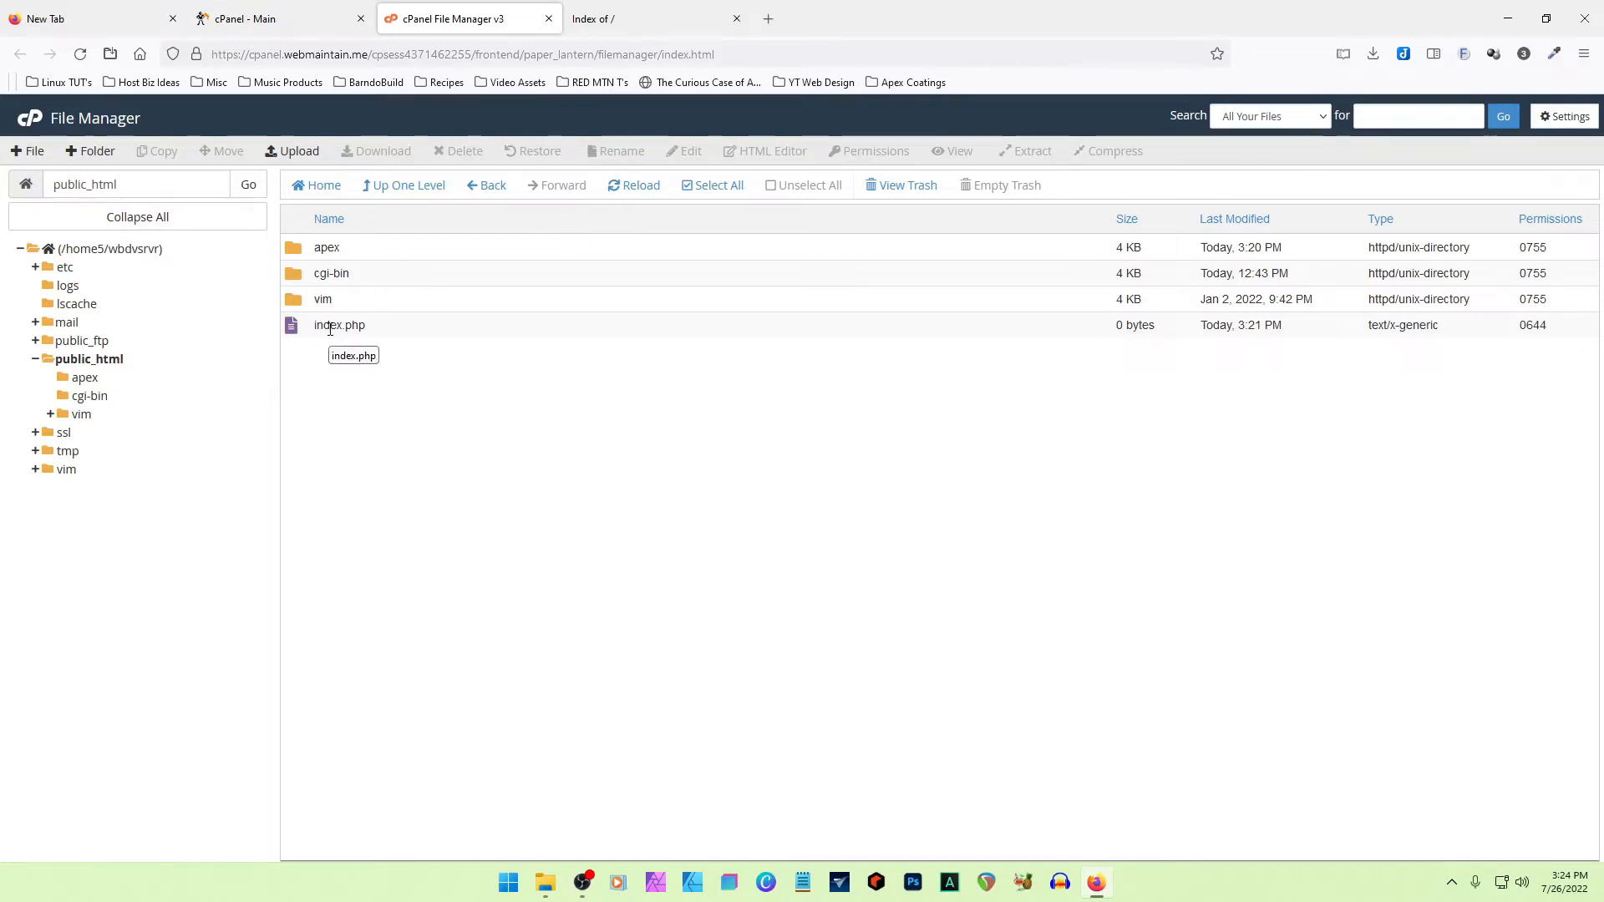
{"action": "key", "text": "ctrl+Tab"}
{"action": "left_click", "coordinate": [80, 54]}
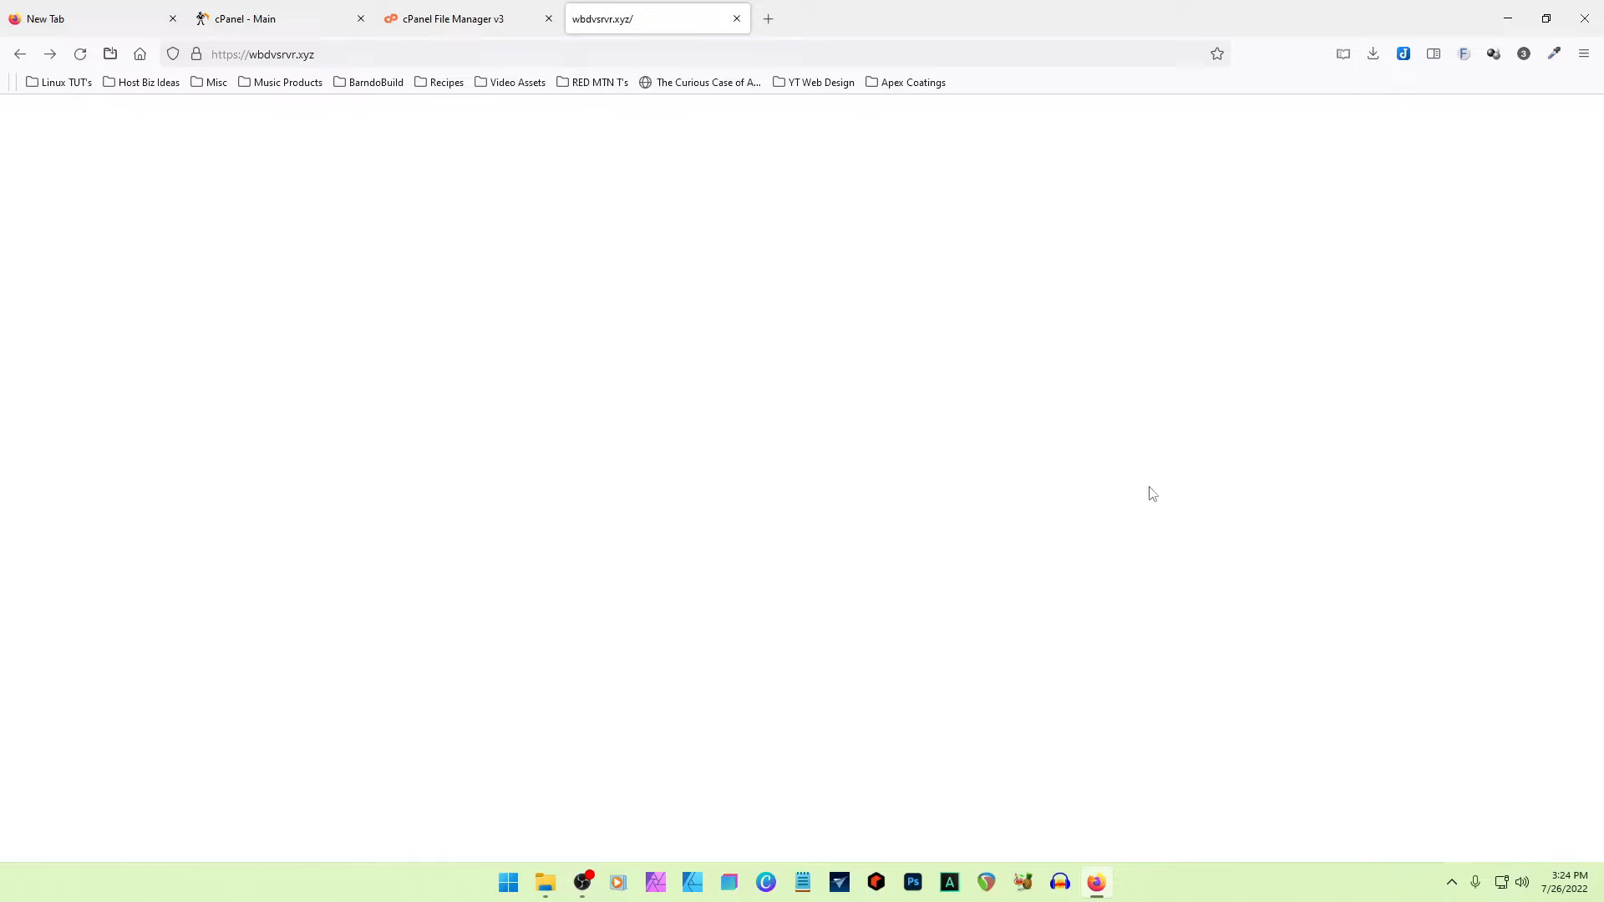
- Rename index.php in public_html to index-old.php again, and reload the site's root page
{"action": "left_click", "coordinate": [468, 18]}
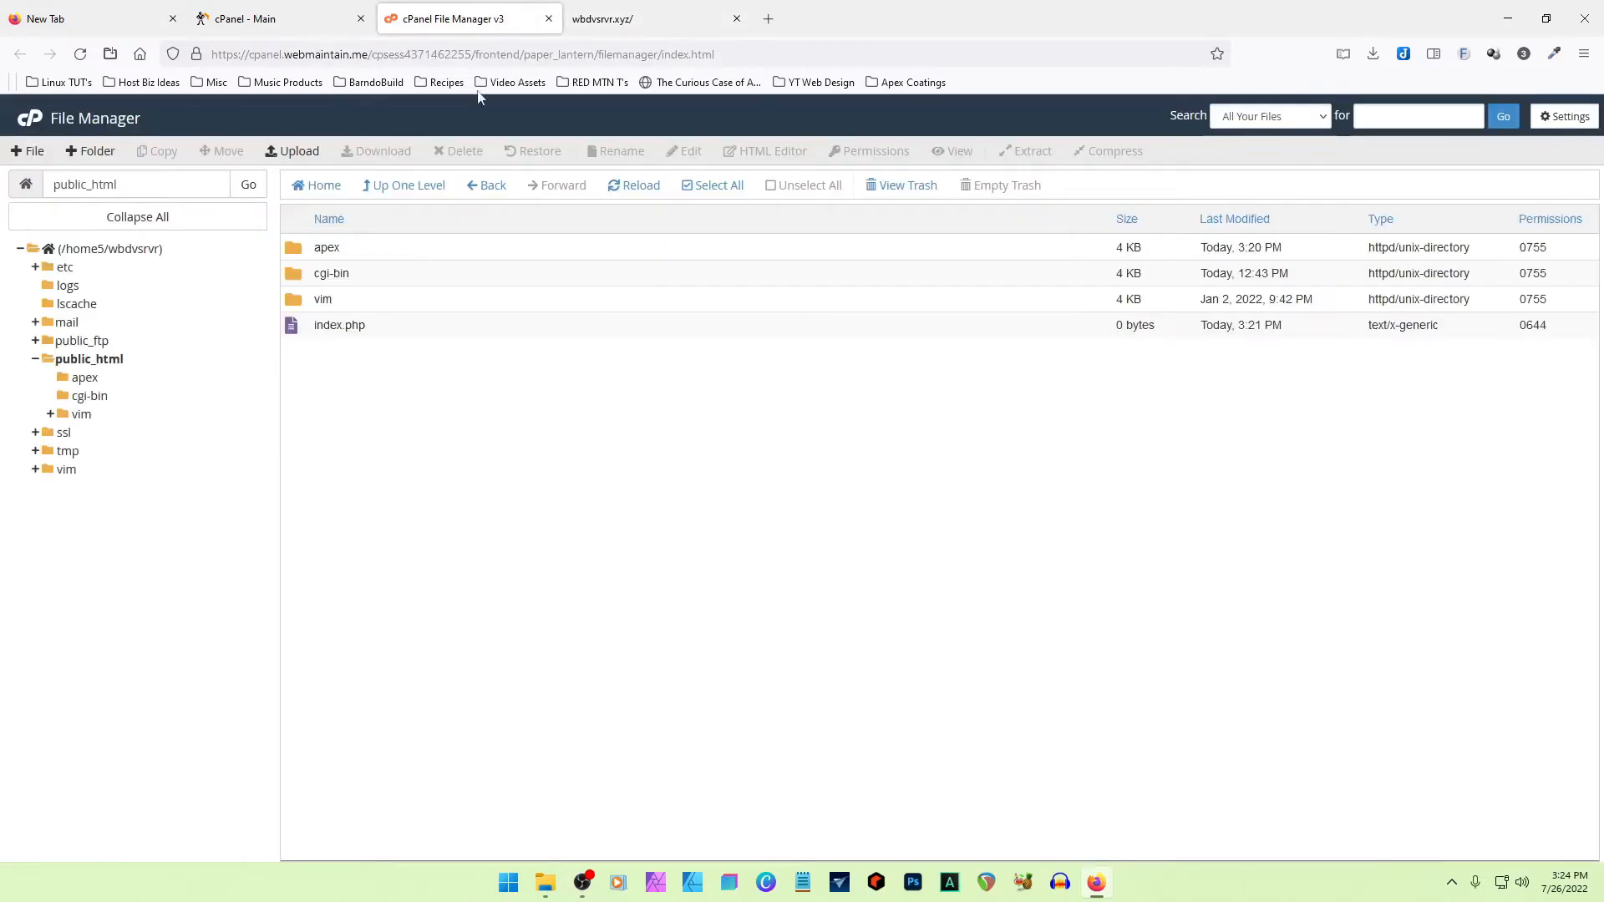
{"action": "left_click", "coordinate": [342, 324]}
{"action": "right_click", "coordinate": [342, 325]}
{"action": "left_click", "coordinate": [400, 469]}
{"action": "key", "text": "Left"}
{"action": "key", "text": "Left"}
{"action": "key", "text": "Left"}
{"action": "key", "text": "Left"}
{"action": "type", "text": "-old"}
{"action": "key", "text": "Return"}
{"action": "left_click", "coordinate": [677, 18]}
{"action": "left_click", "coordinate": [80, 54]}
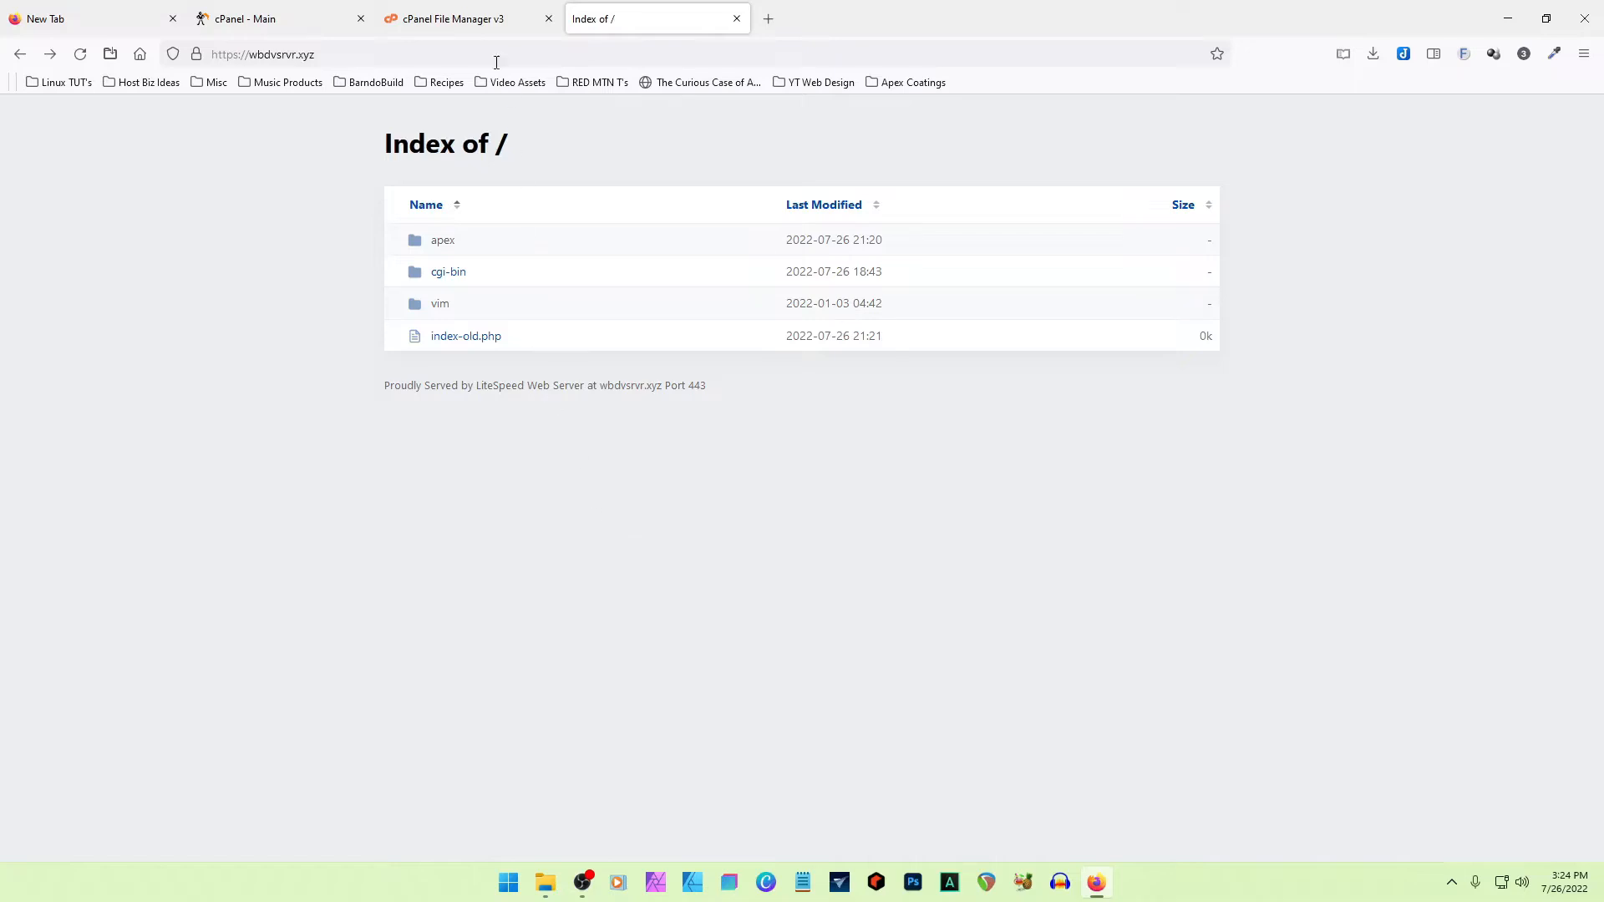
- Extract wordpress-6.0.1.zip from the apex folder into /public_html/apex
{"action": "left_click", "coordinate": [492, 20]}
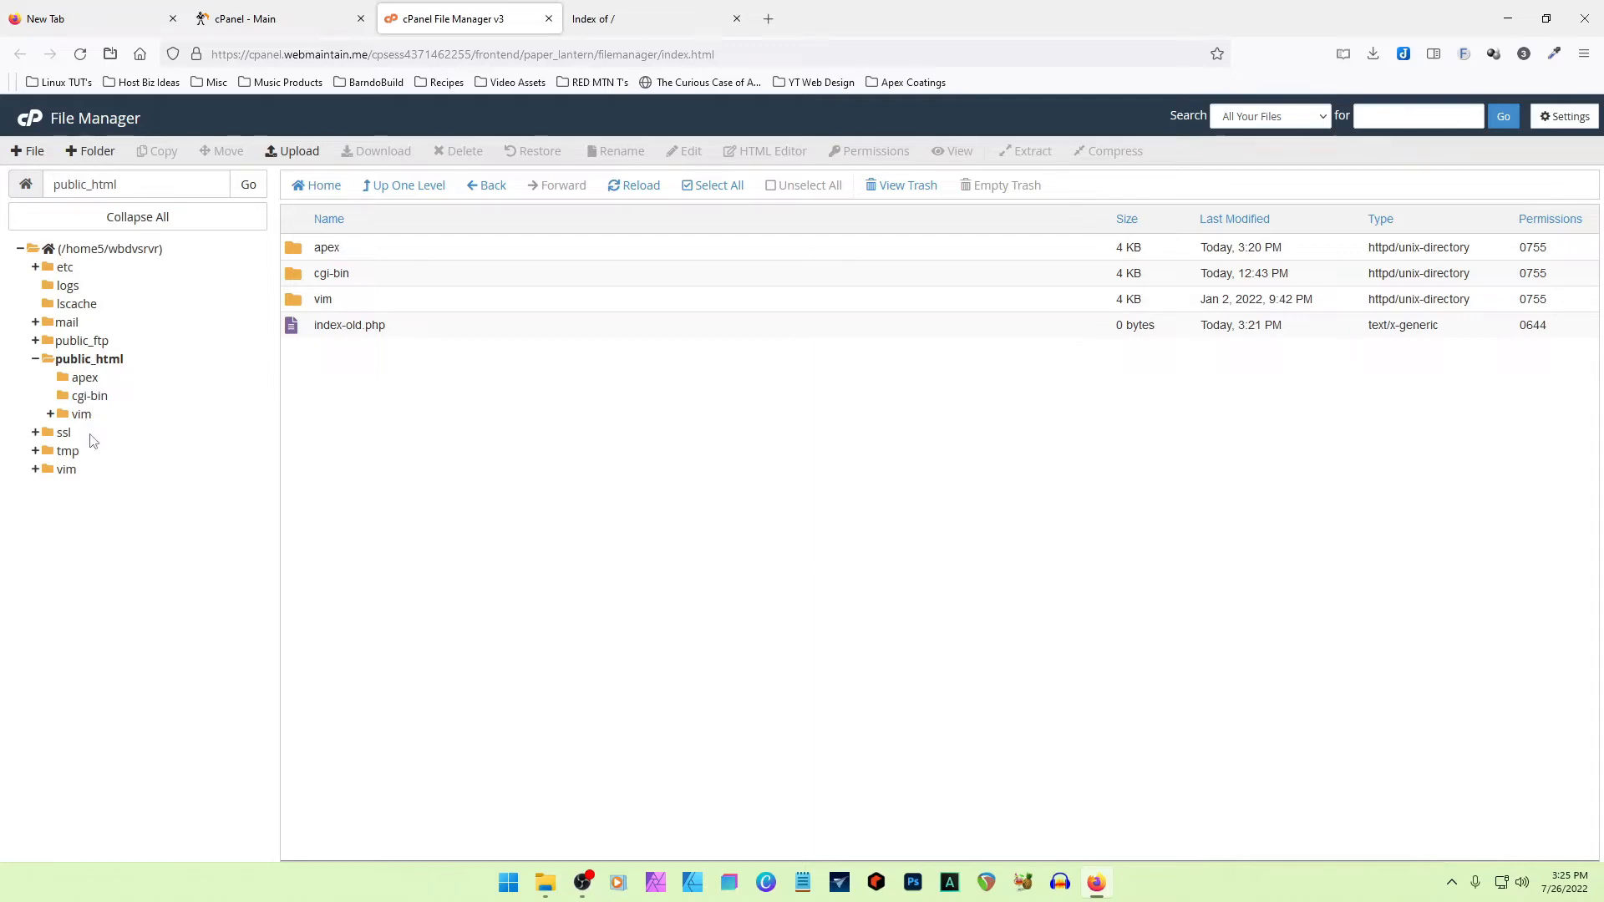
{"action": "double_click", "coordinate": [293, 255]}
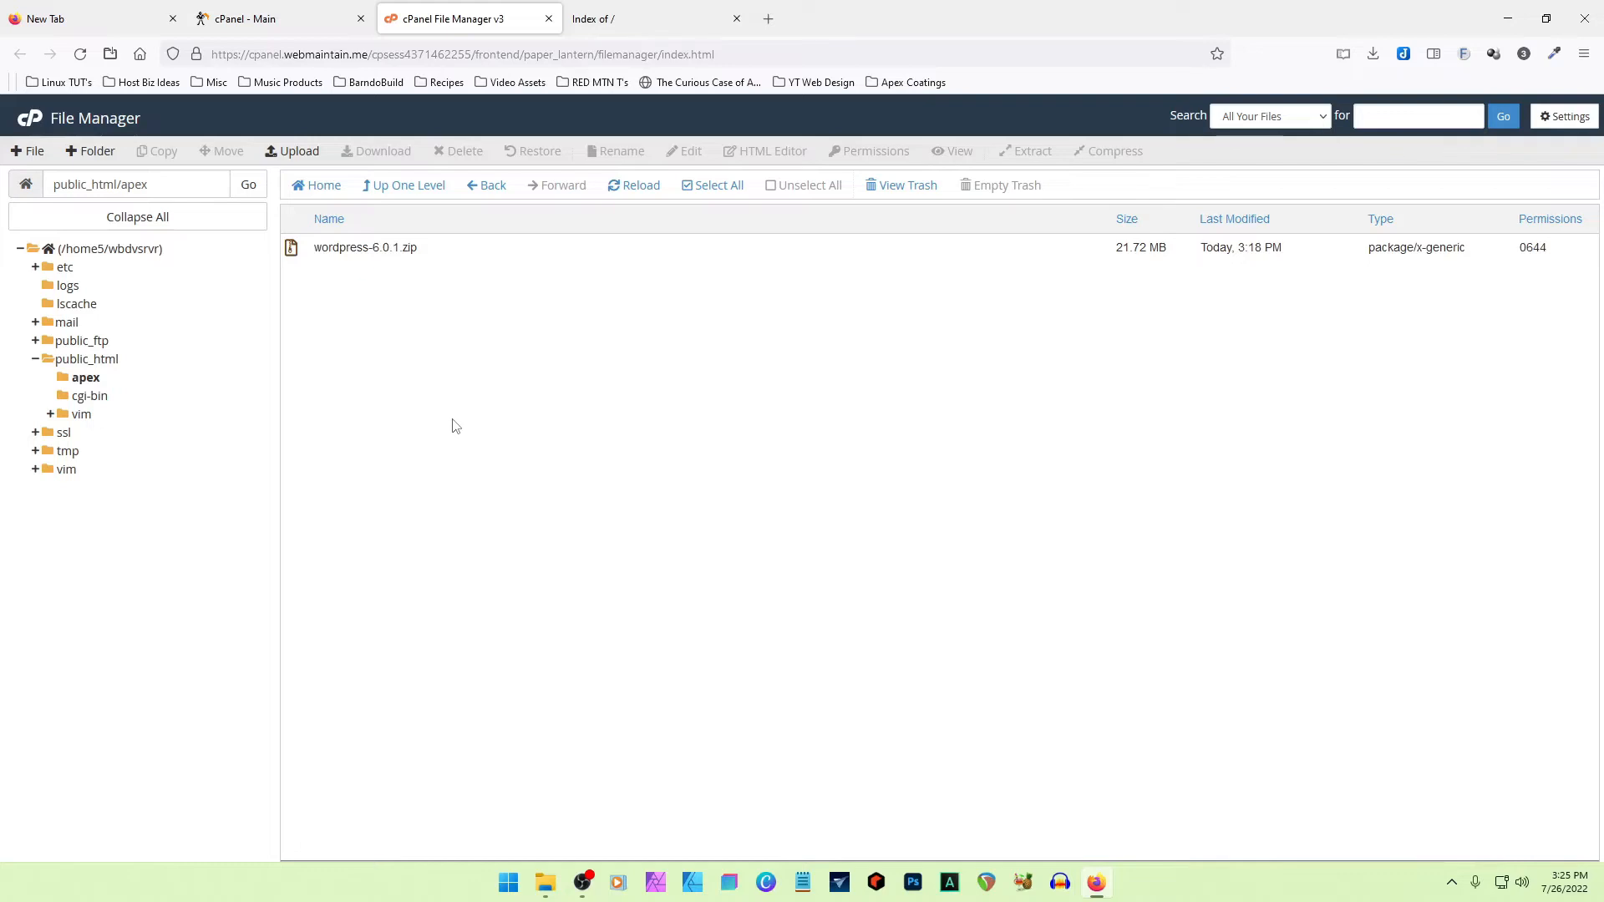
{"action": "left_click", "coordinate": [307, 253]}
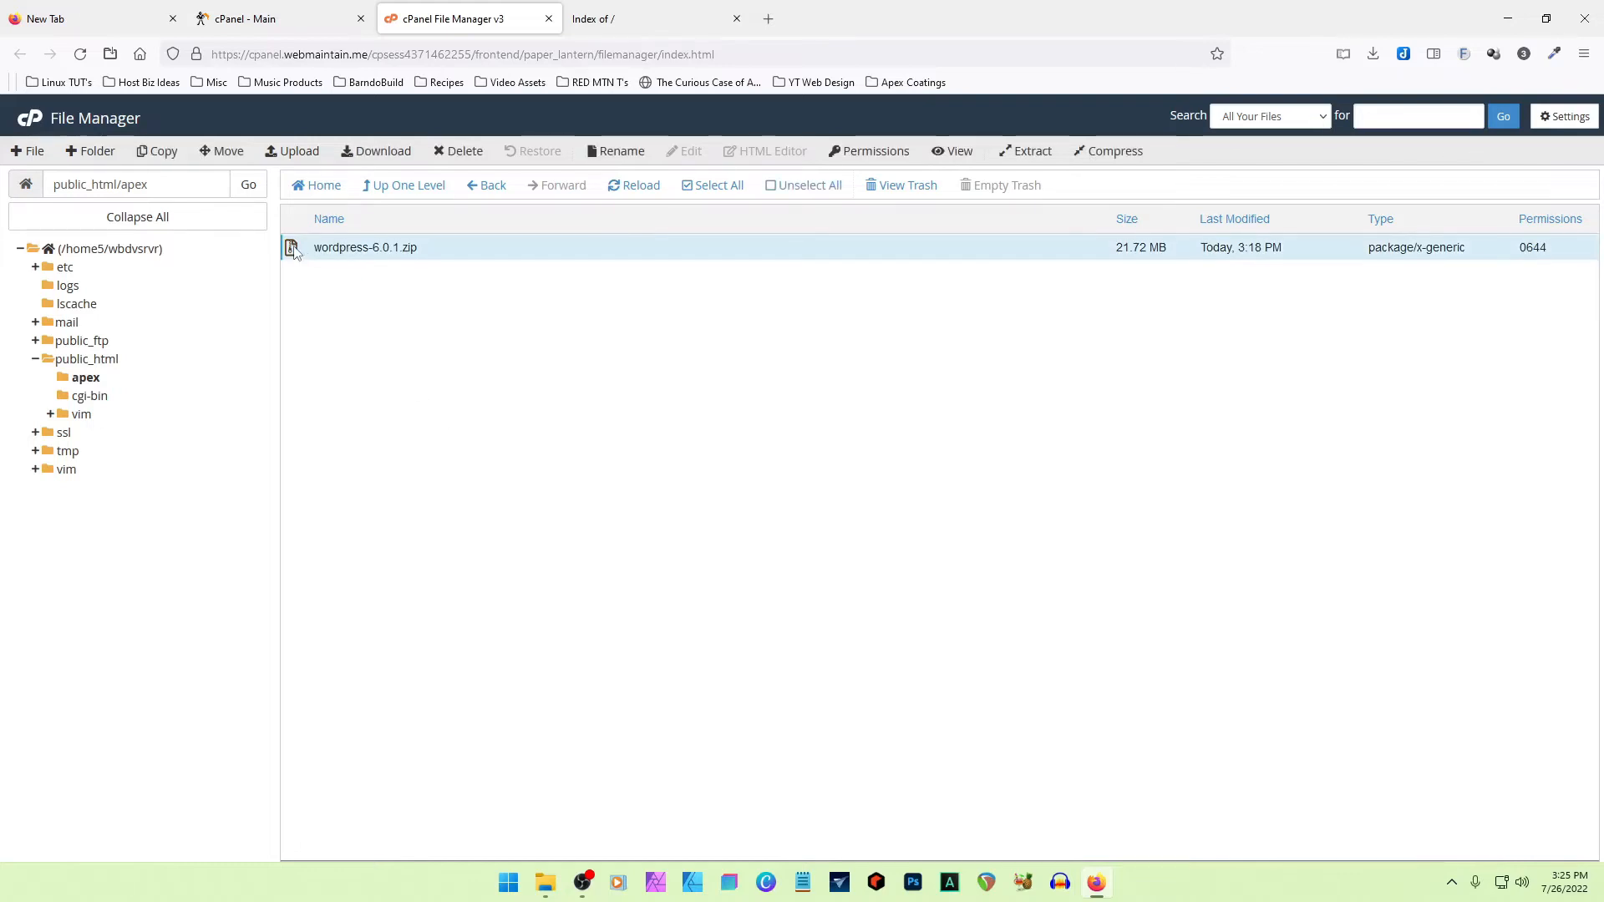
{"action": "right_click", "coordinate": [293, 254]}
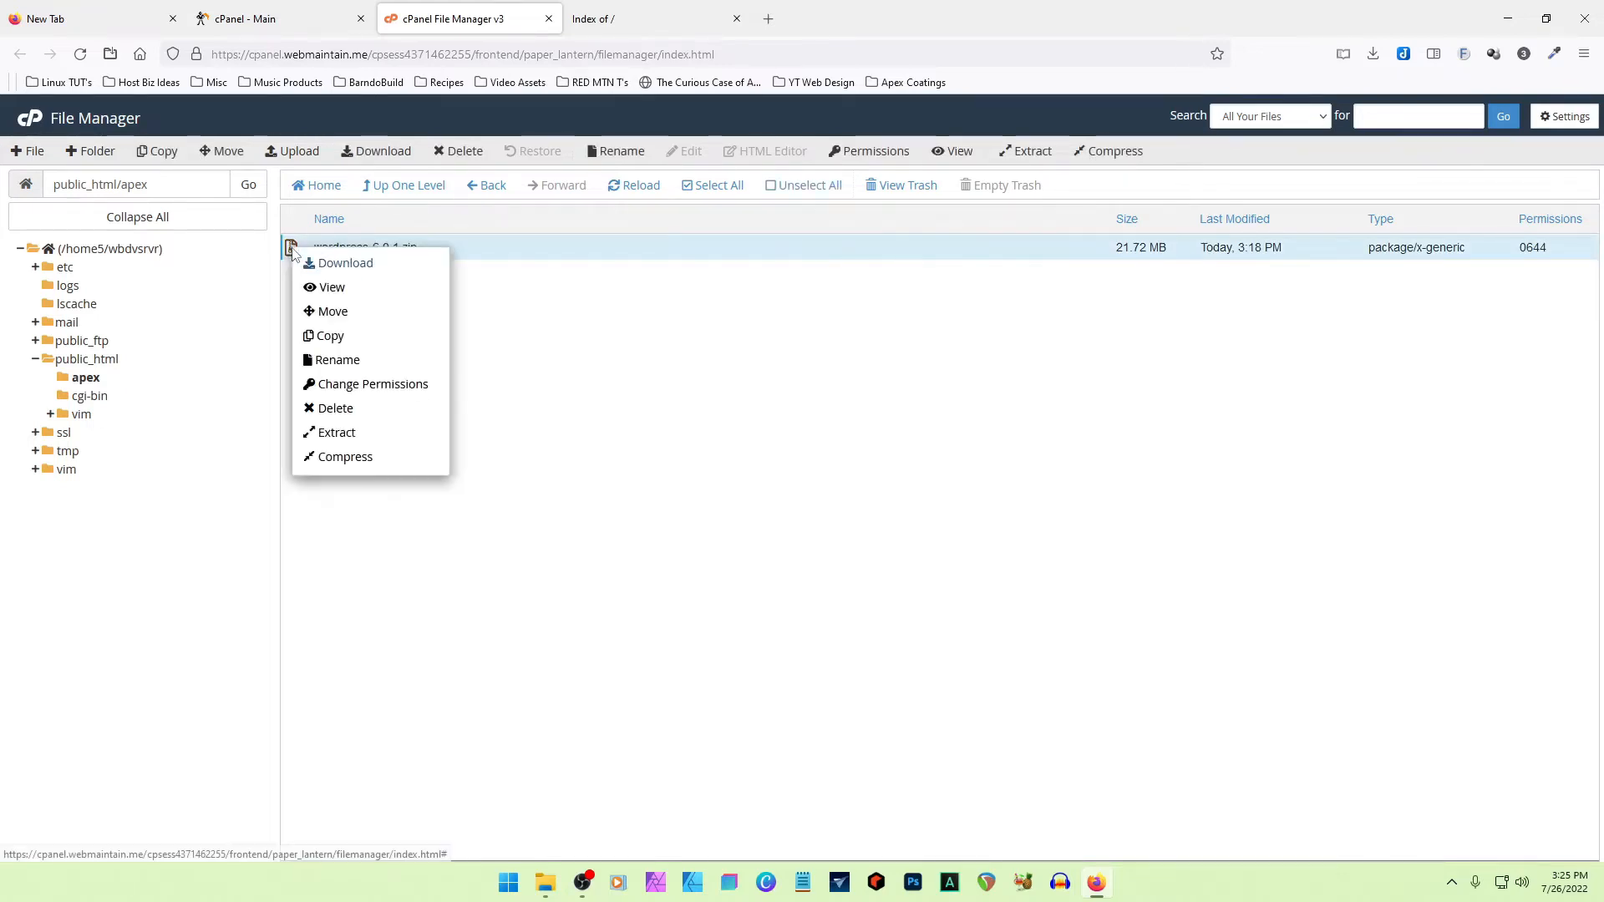
{"action": "left_click", "coordinate": [337, 432]}
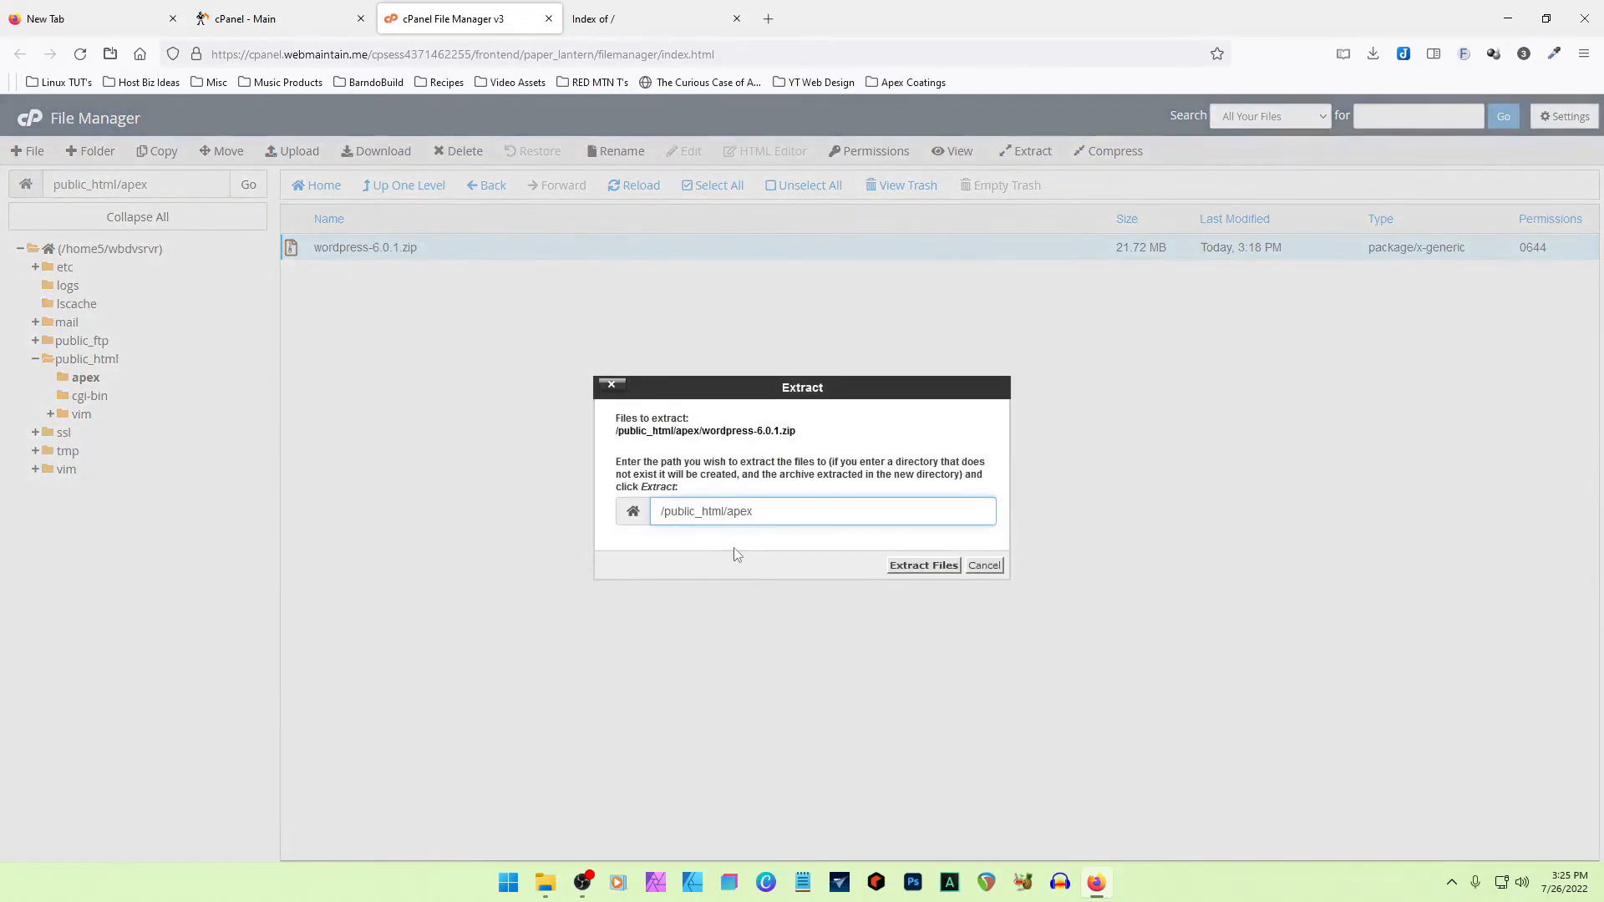
{"action": "left_click", "coordinate": [924, 565]}
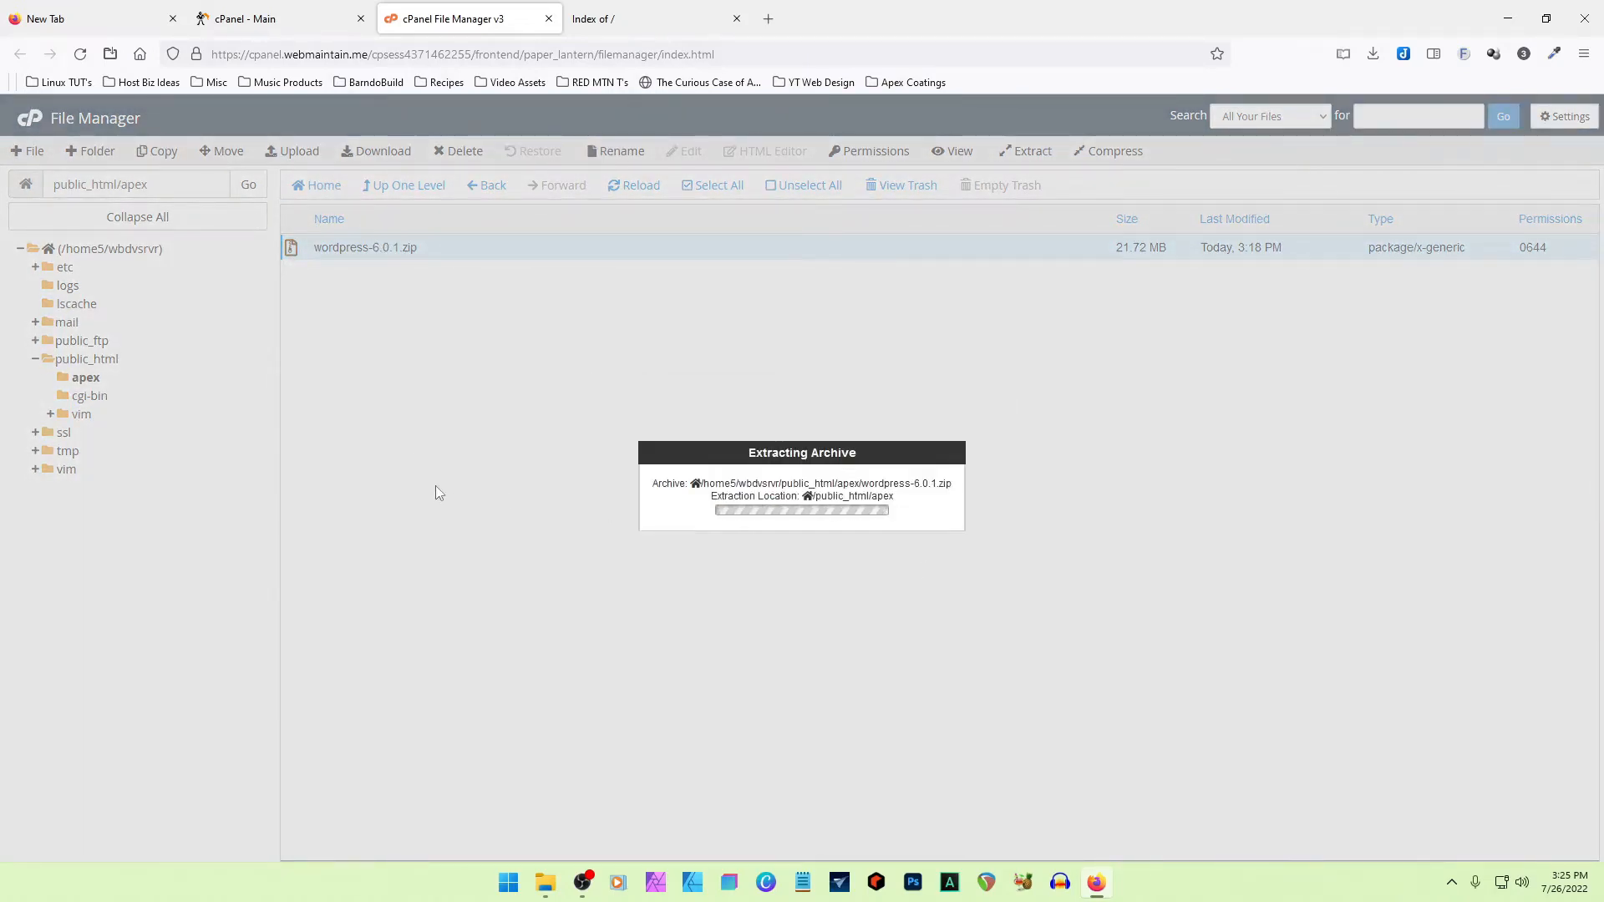
{"action": "left_click", "coordinate": [1071, 648]}
- Move all files and folders from public_html/apex/wordpress up into /public_html/apex
{"action": "double_click", "coordinate": [297, 250]}
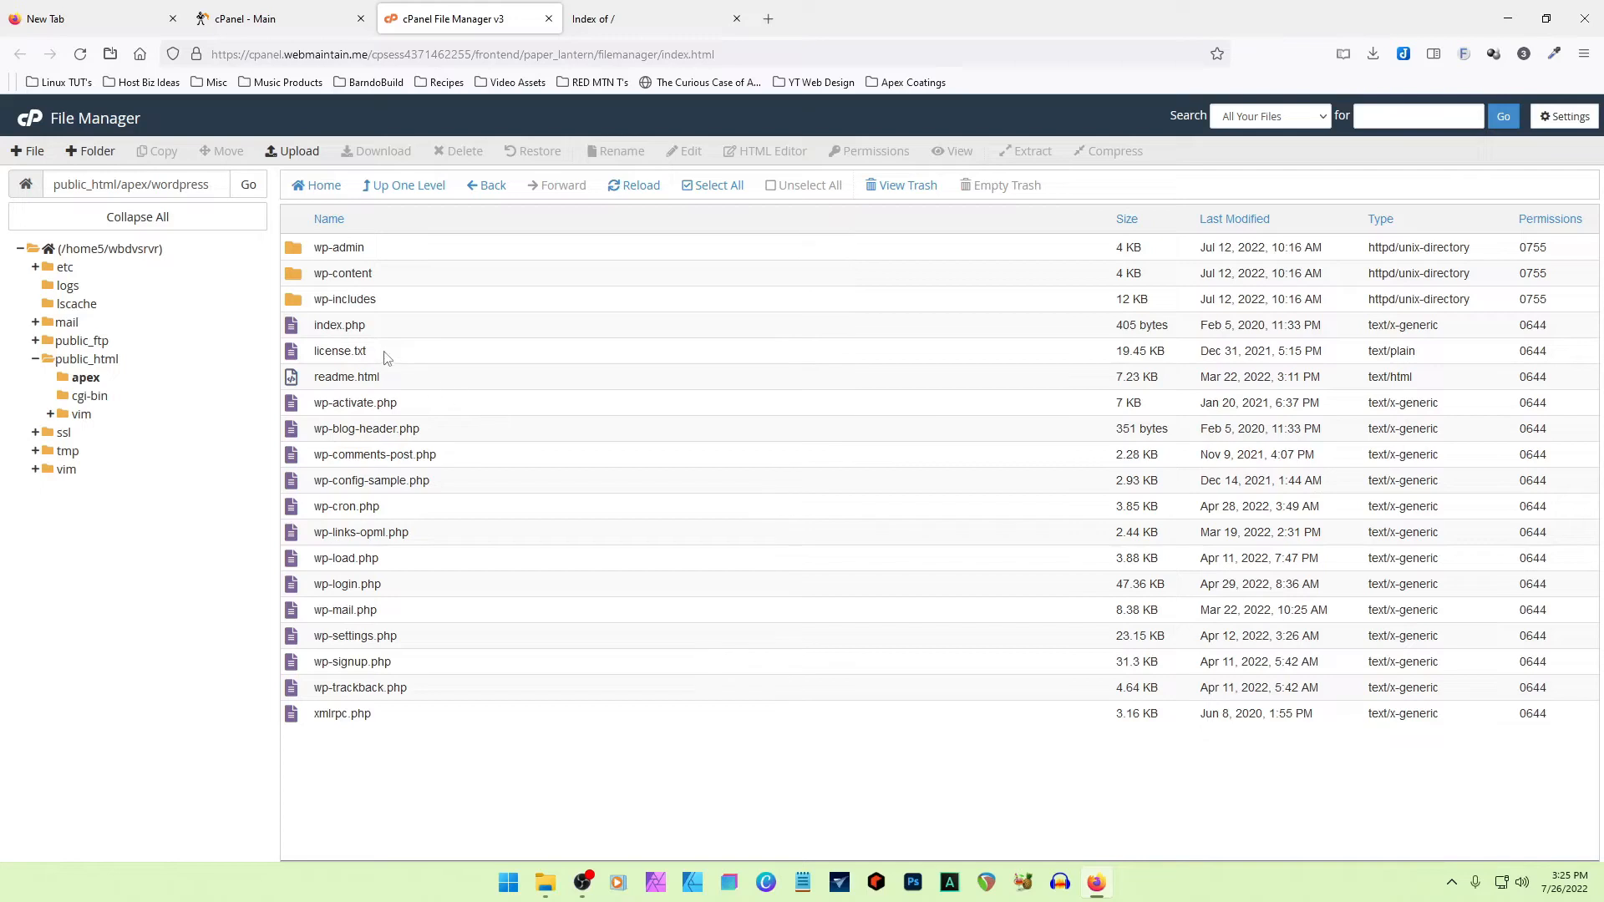
{"action": "left_click", "coordinate": [292, 253]}
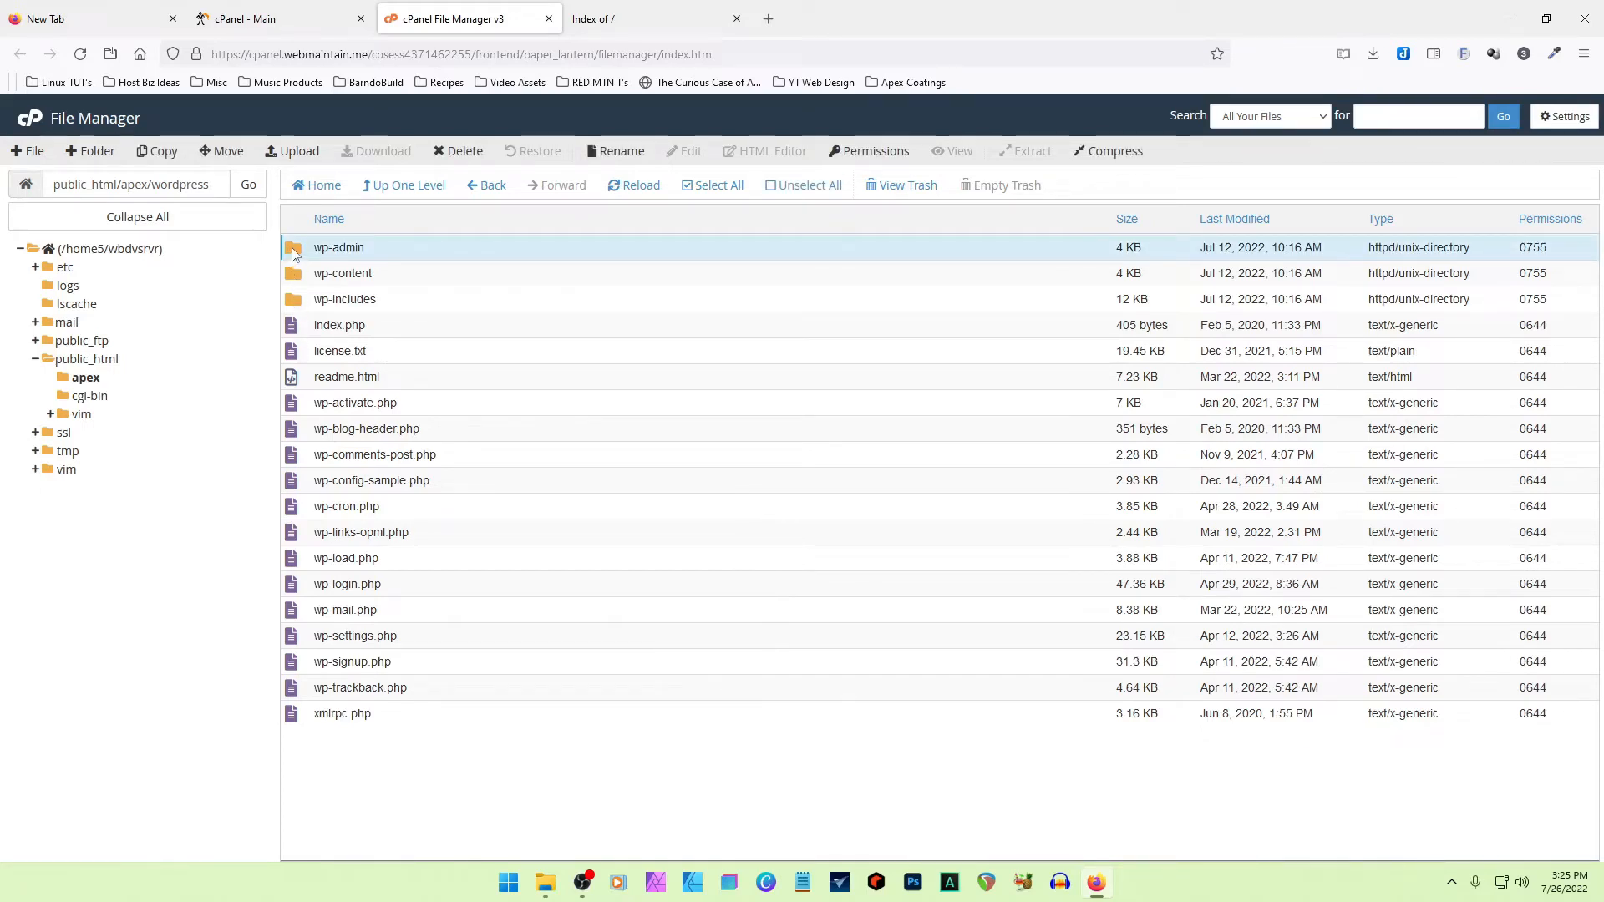
{"action": "left_click", "coordinate": [294, 272]}
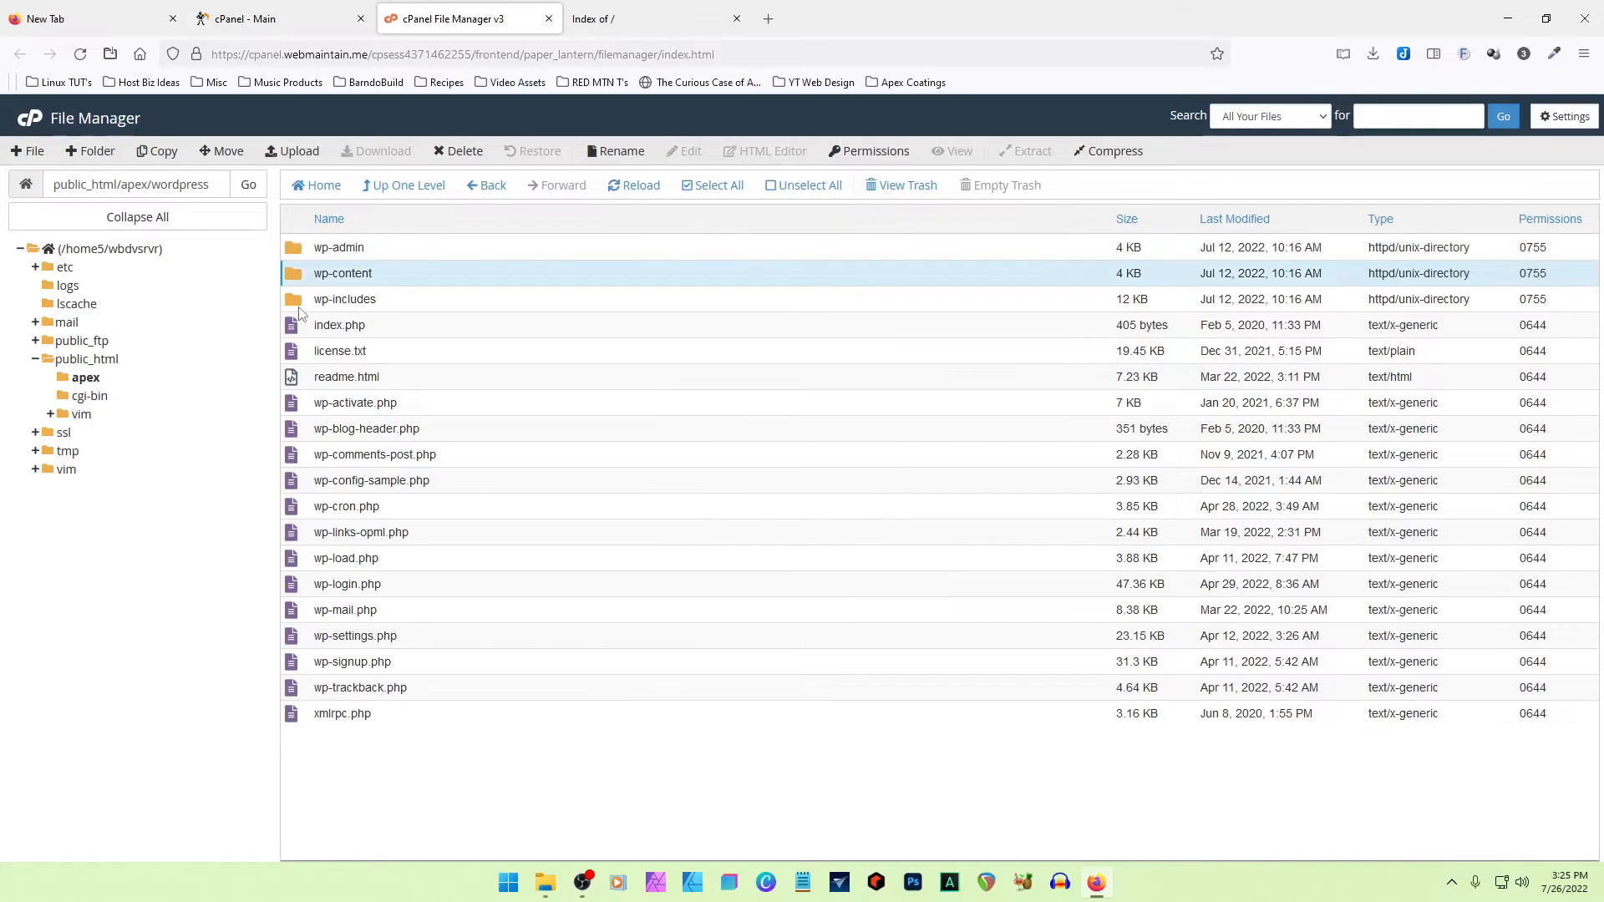
{"action": "left_click", "coordinate": [294, 717], "text": "shift"}
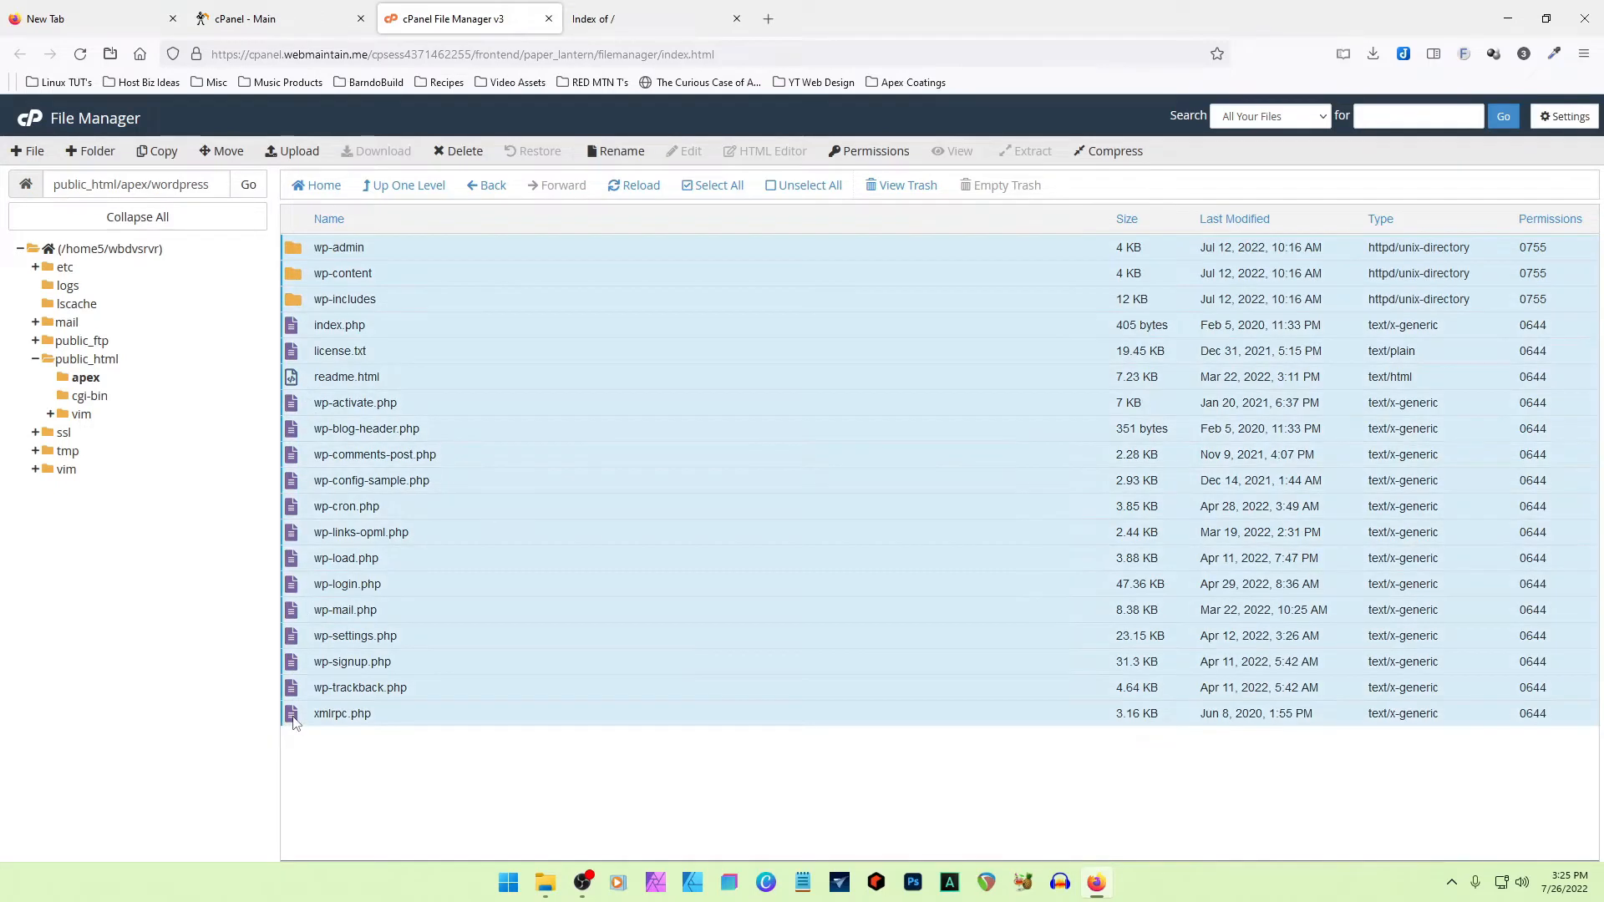
{"action": "left_click", "coordinate": [225, 151]}
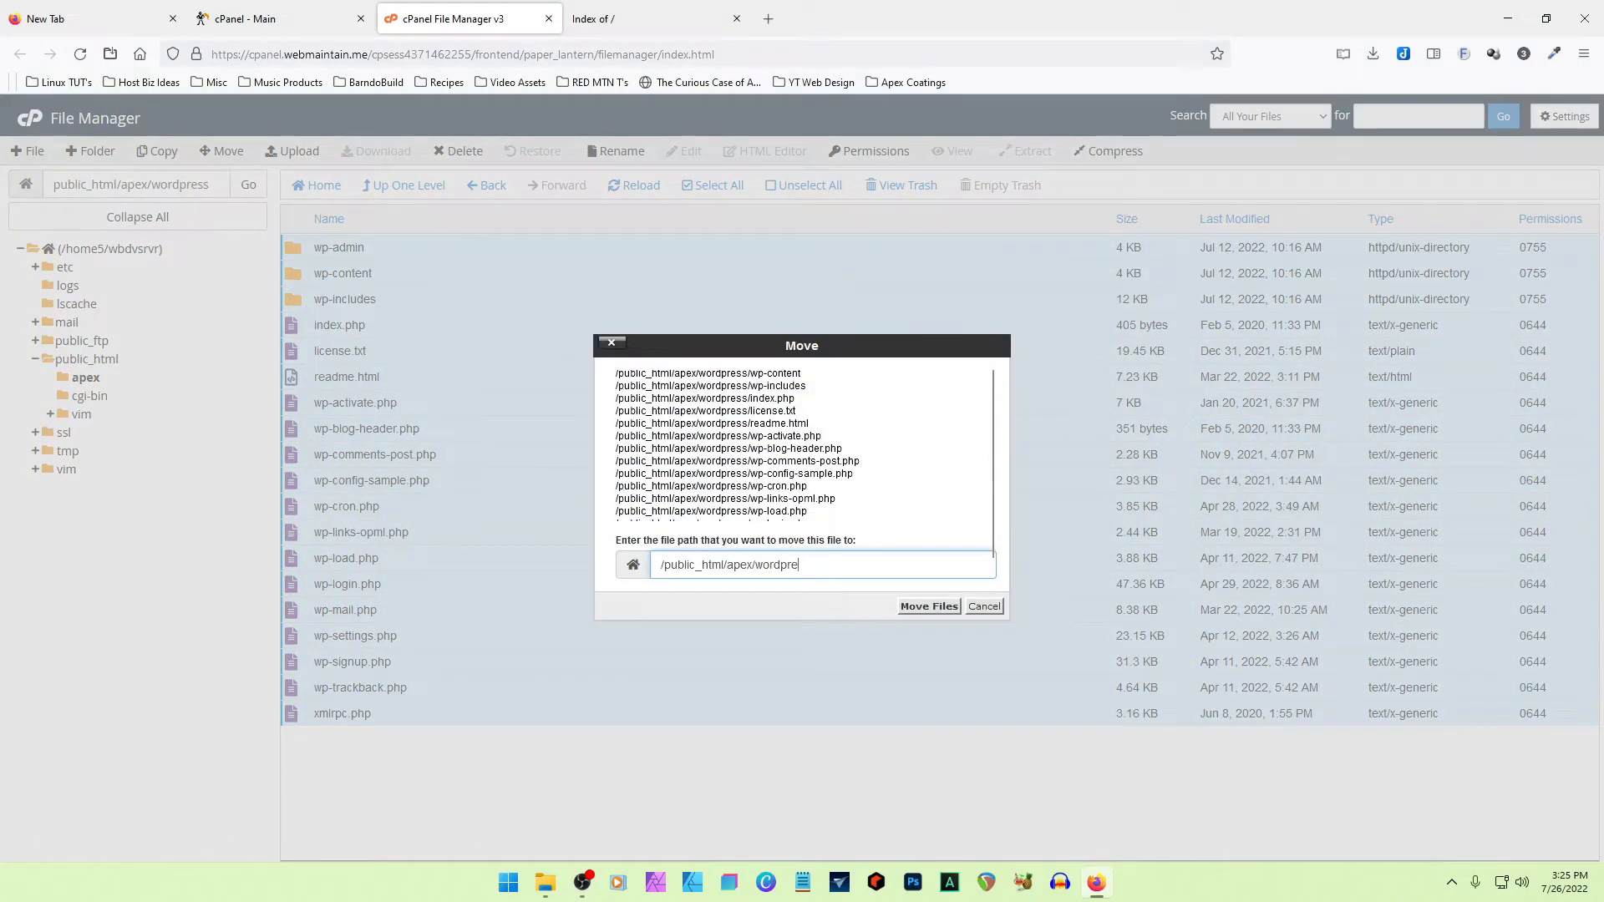
{"action": "key", "text": "BackSpace"}
{"action": "left_click", "coordinate": [933, 607]}
- Go up to the apex folder and permanently delete its wordpress folder, skipping the trash
{"action": "left_click", "coordinate": [423, 189]}
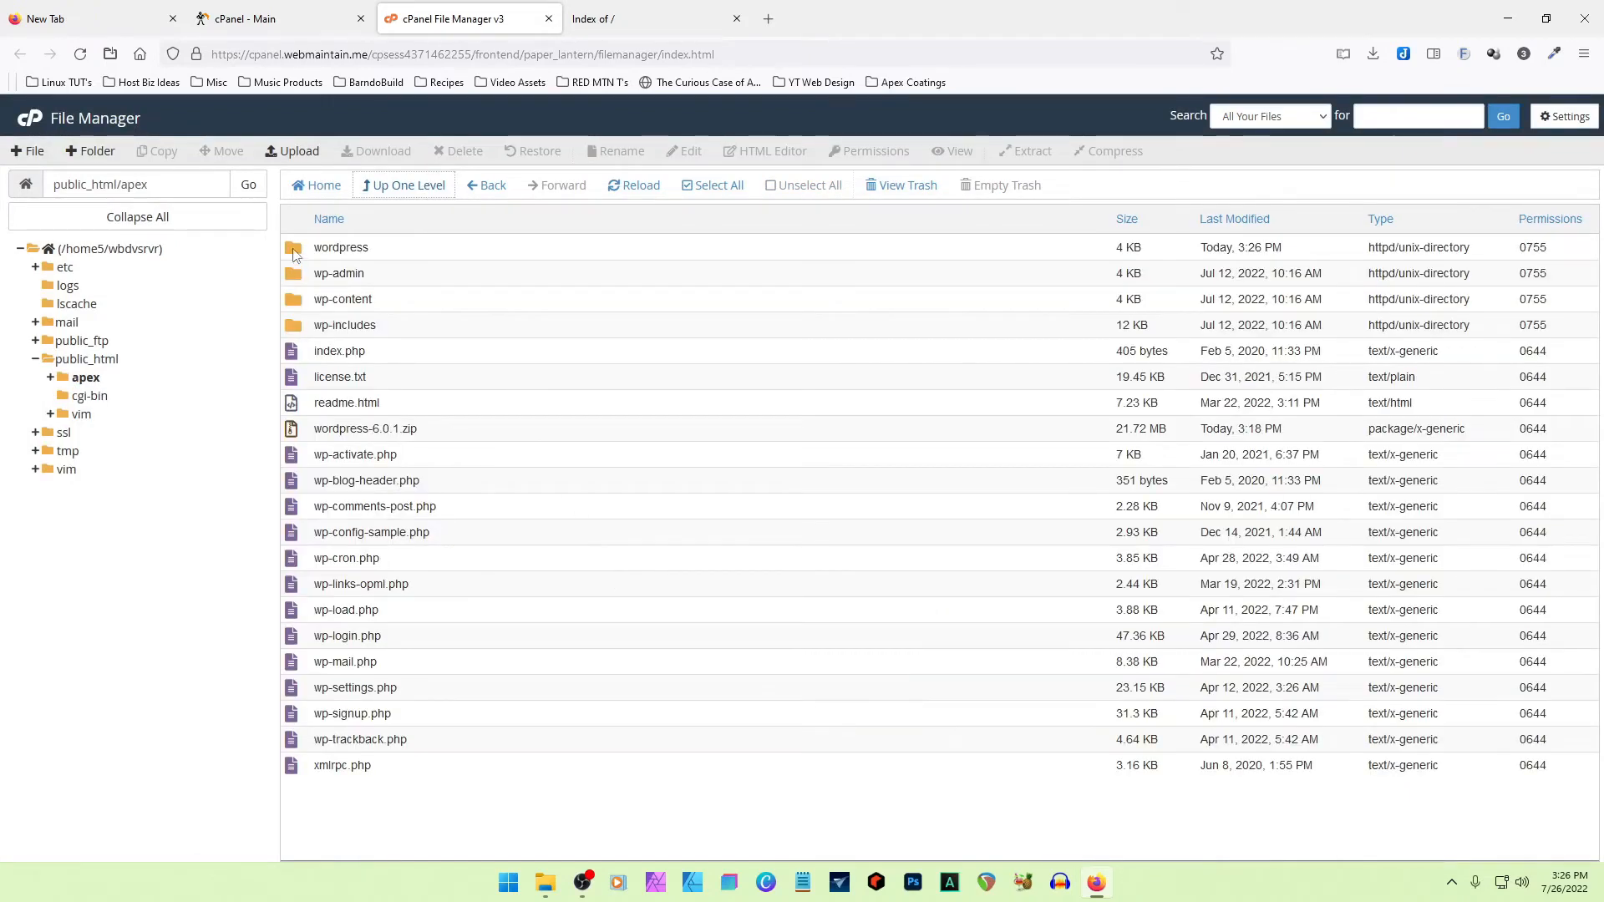
{"action": "left_click", "coordinate": [294, 255]}
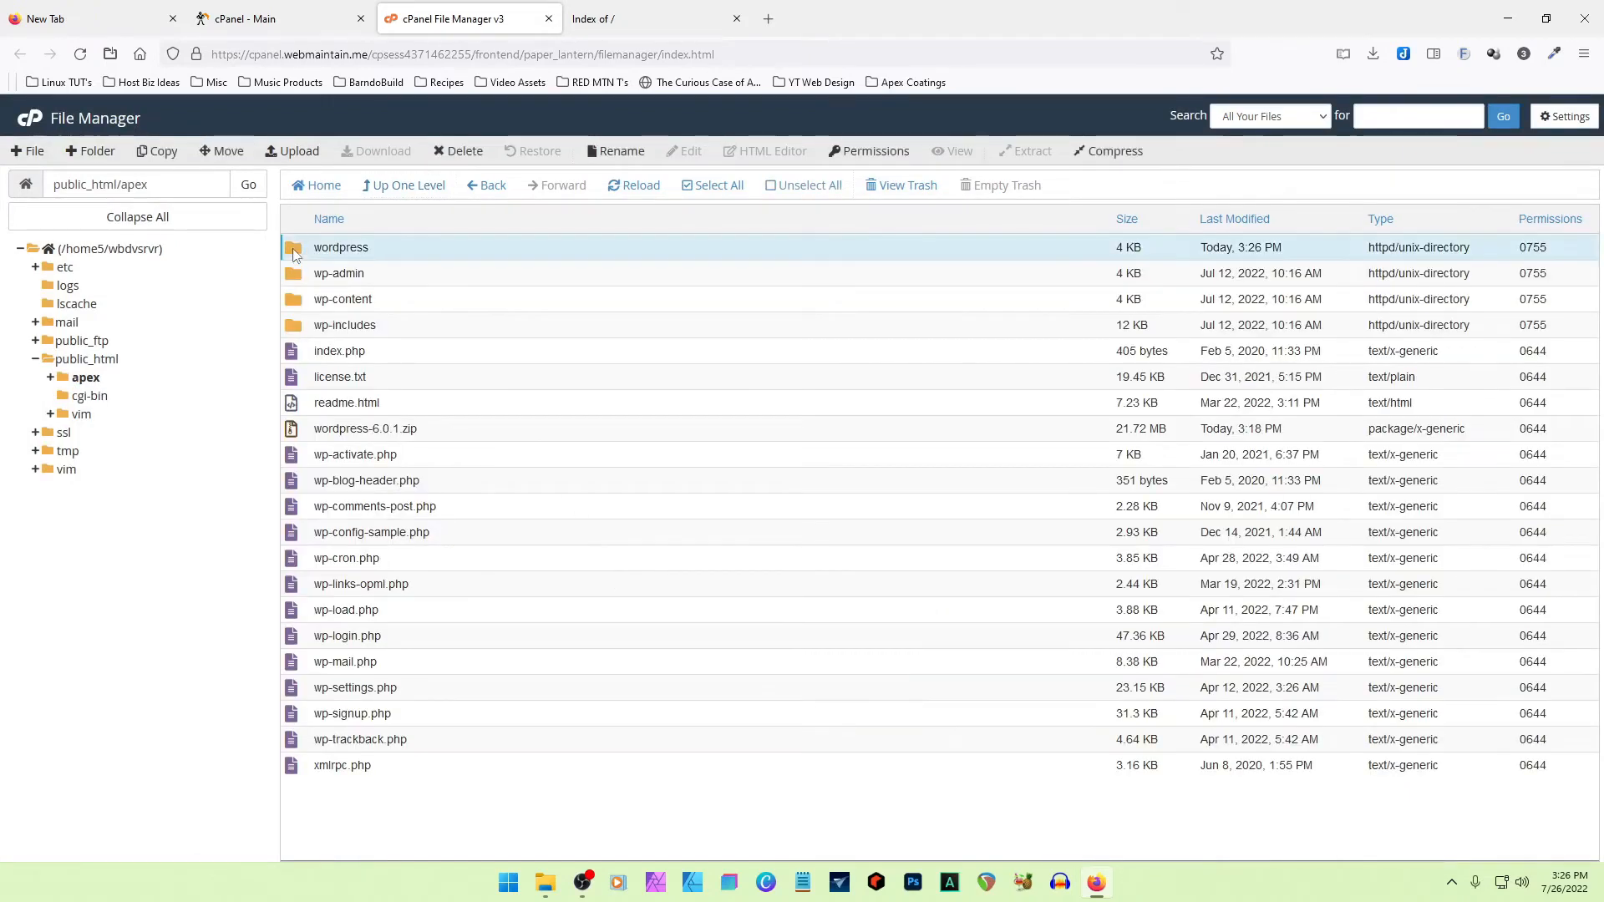
{"action": "left_click", "coordinate": [461, 153]}
{"action": "left_click", "coordinate": [630, 485]}
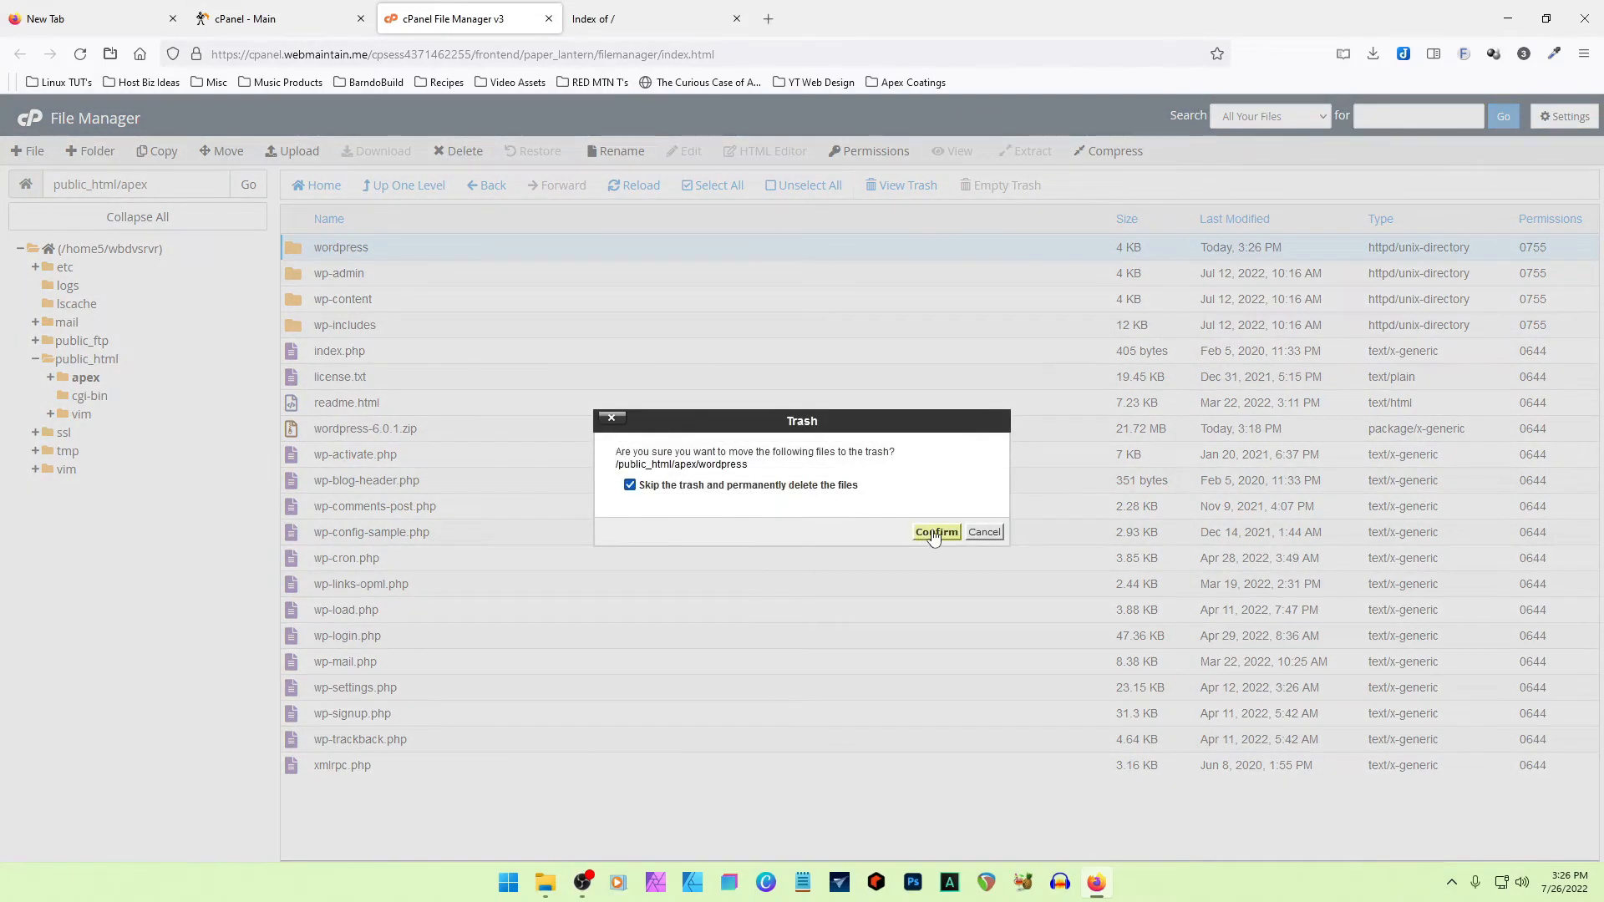
{"action": "left_click", "coordinate": [925, 535]}
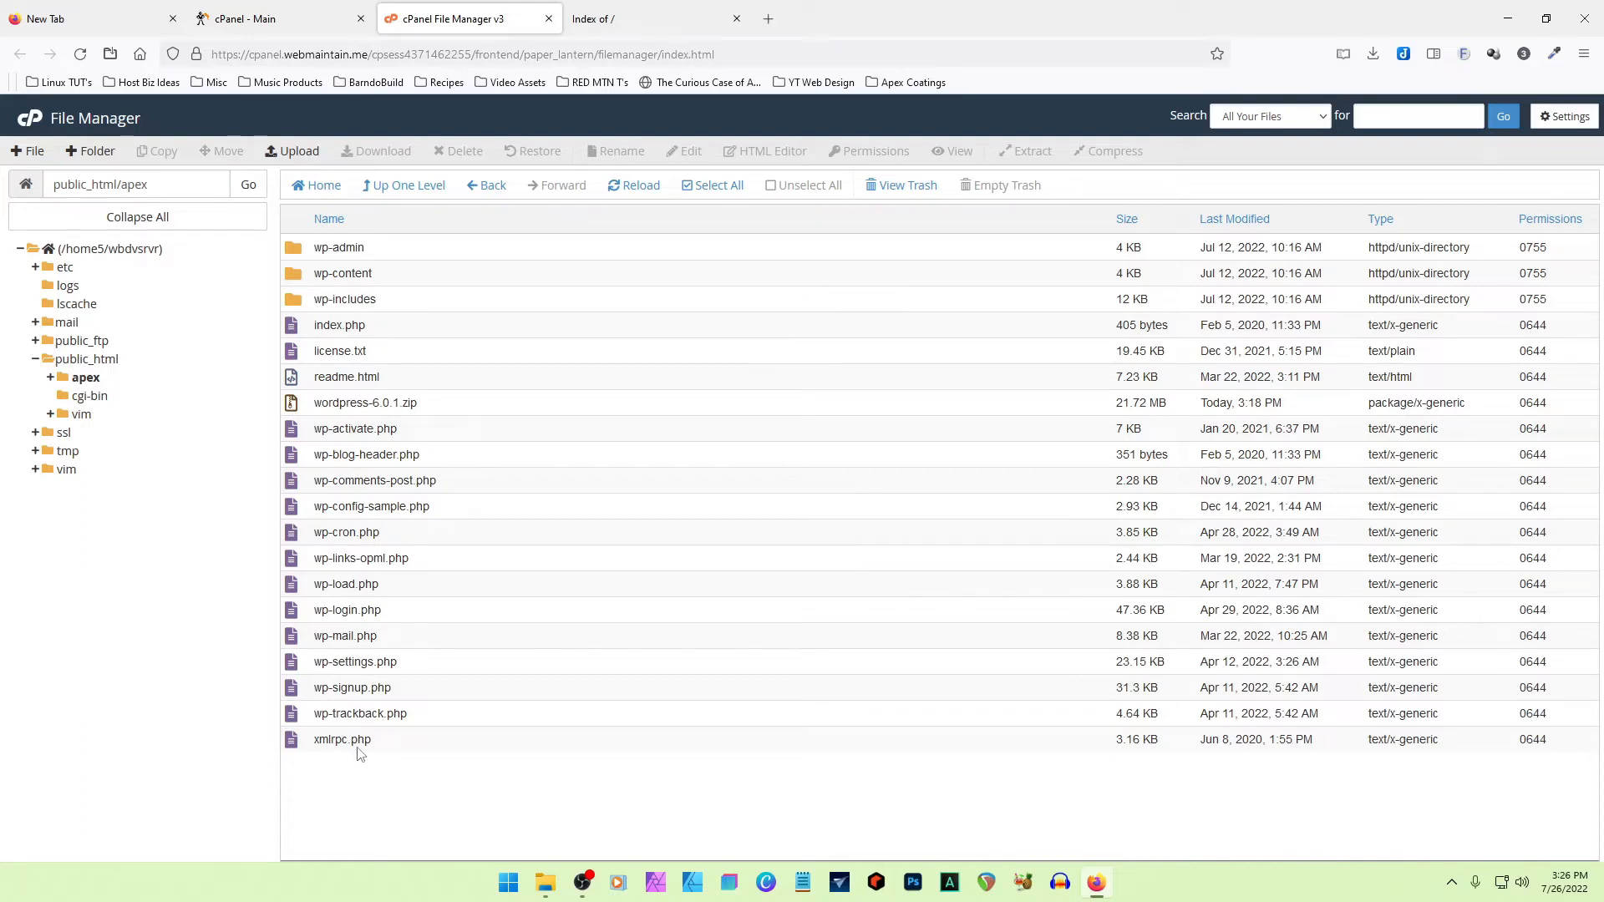
{"action": "left_click", "coordinate": [293, 405]}
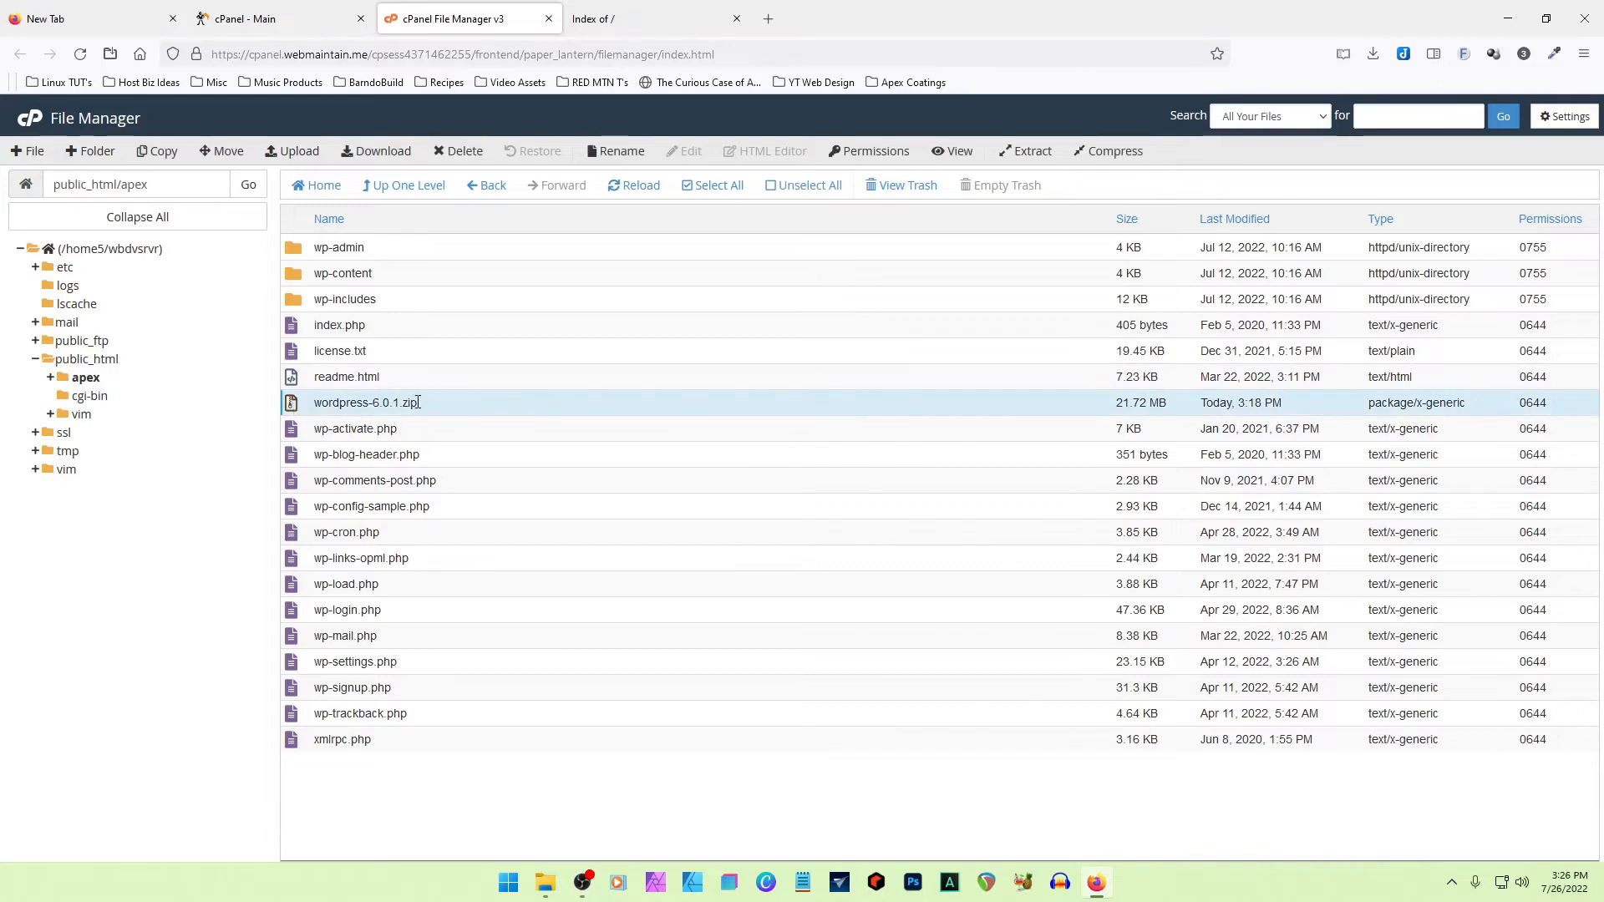
{"action": "right_click", "coordinate": [290, 405]}
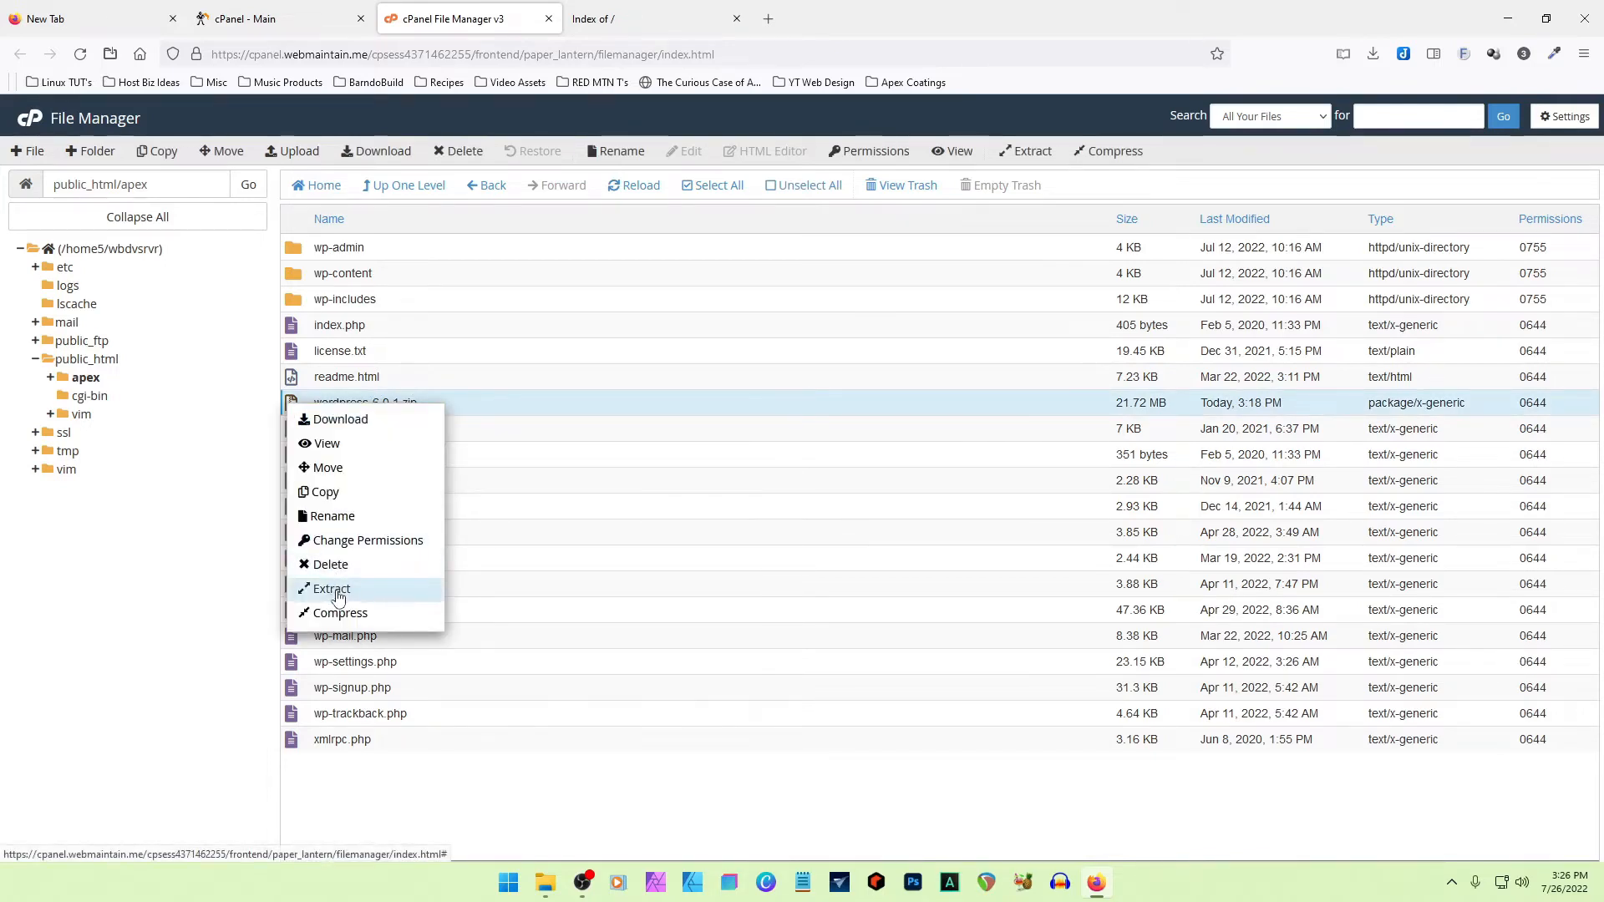
{"action": "left_click", "coordinate": [659, 820]}
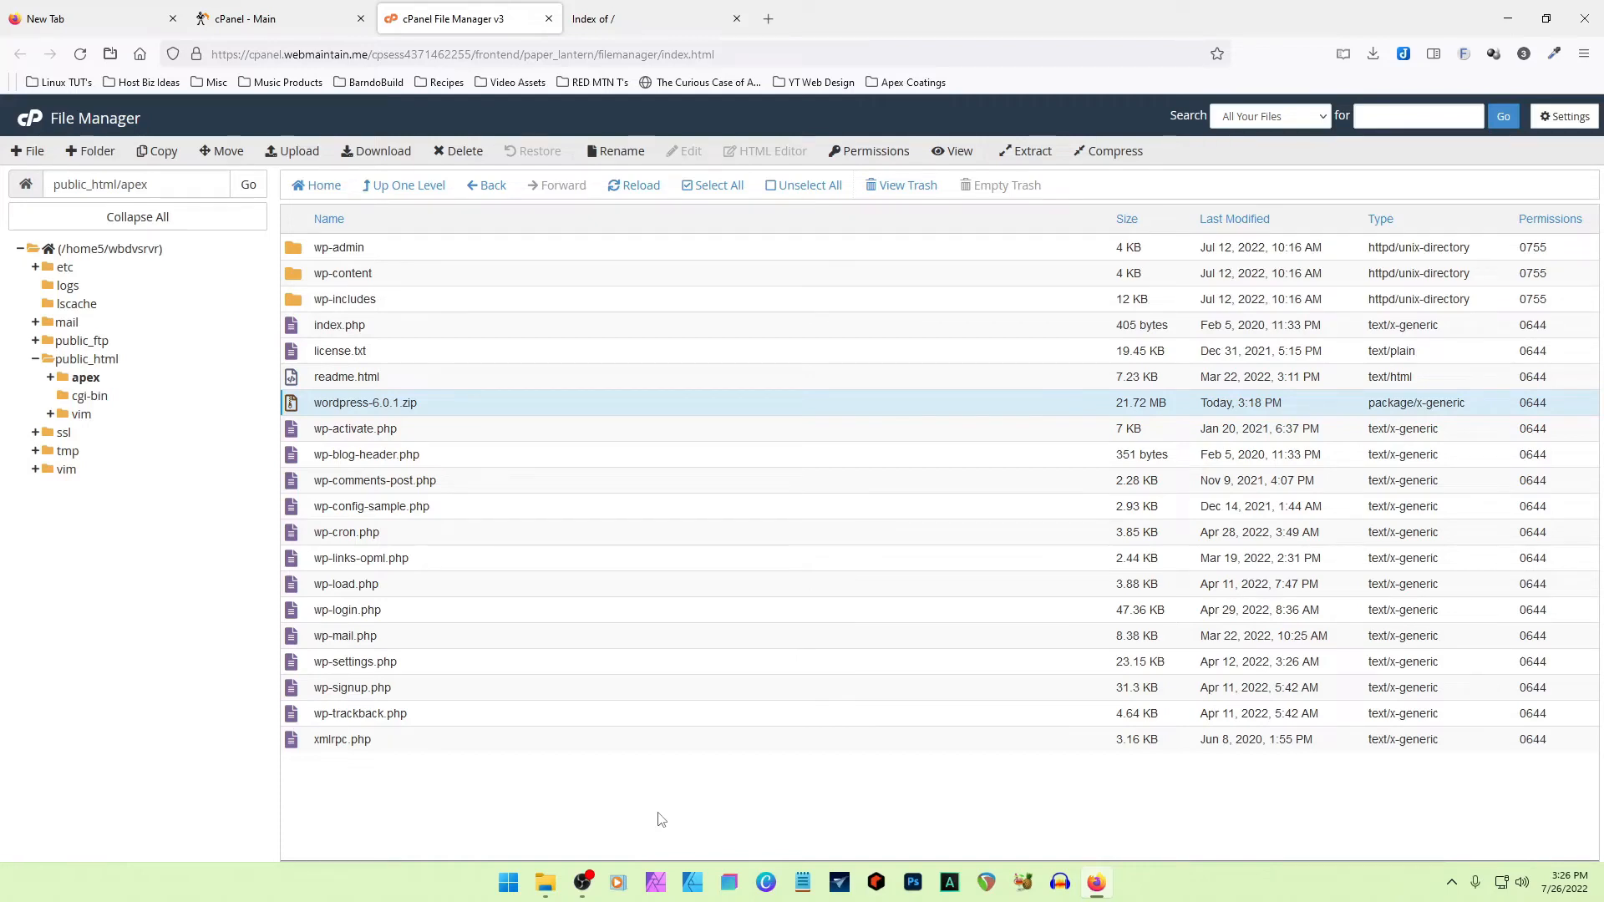
{"action": "left_click", "coordinate": [628, 12]}
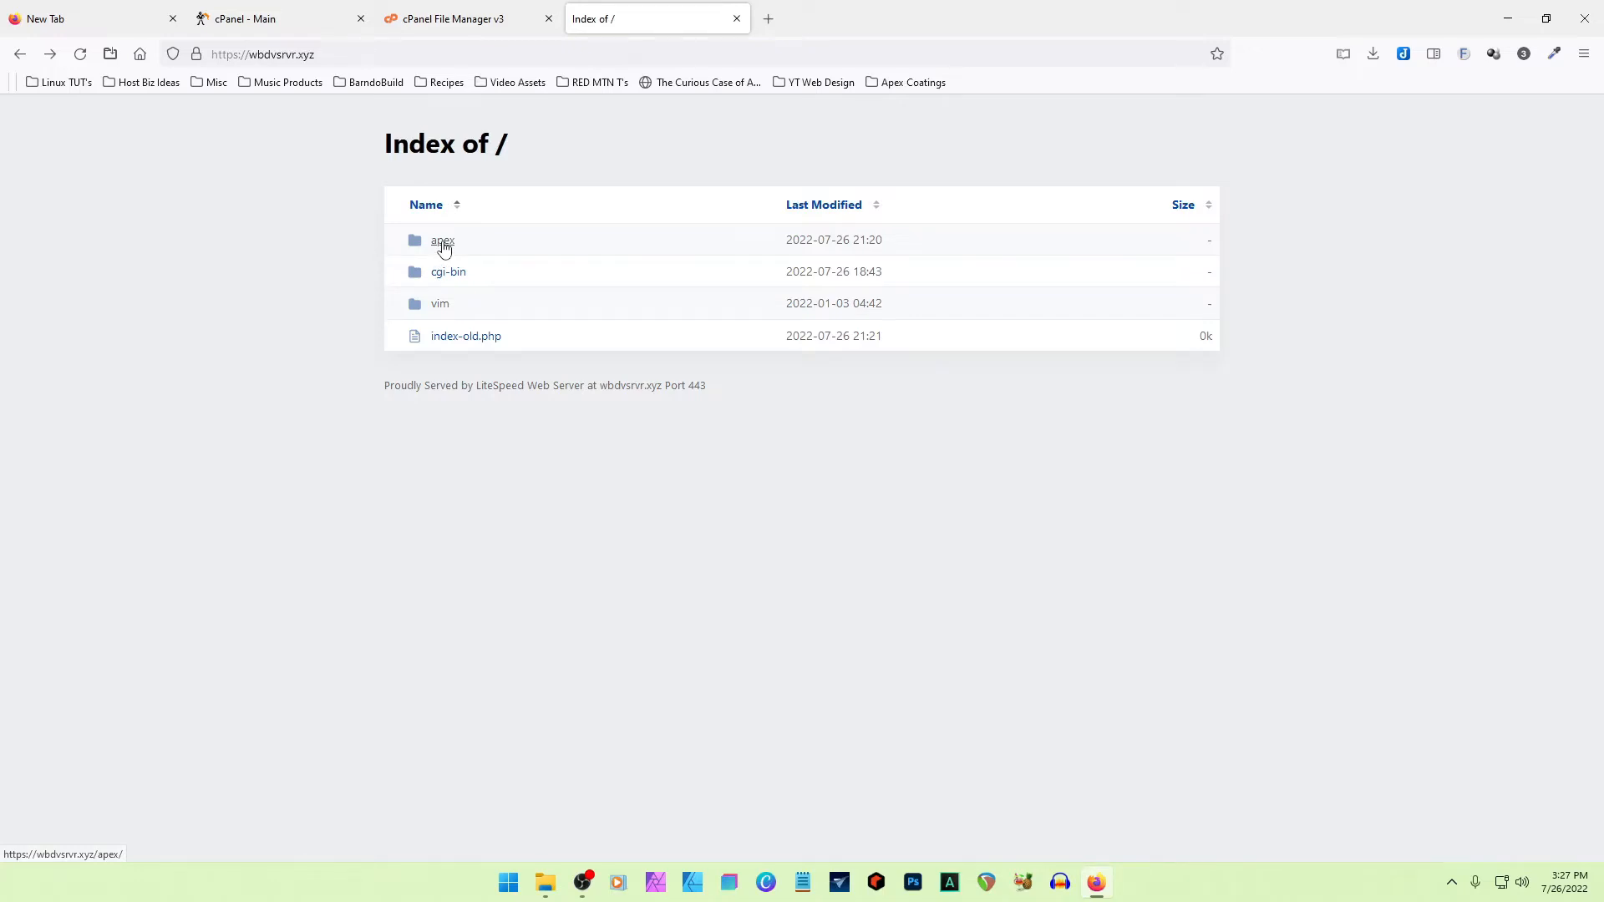
{"action": "left_click", "coordinate": [458, 19]}
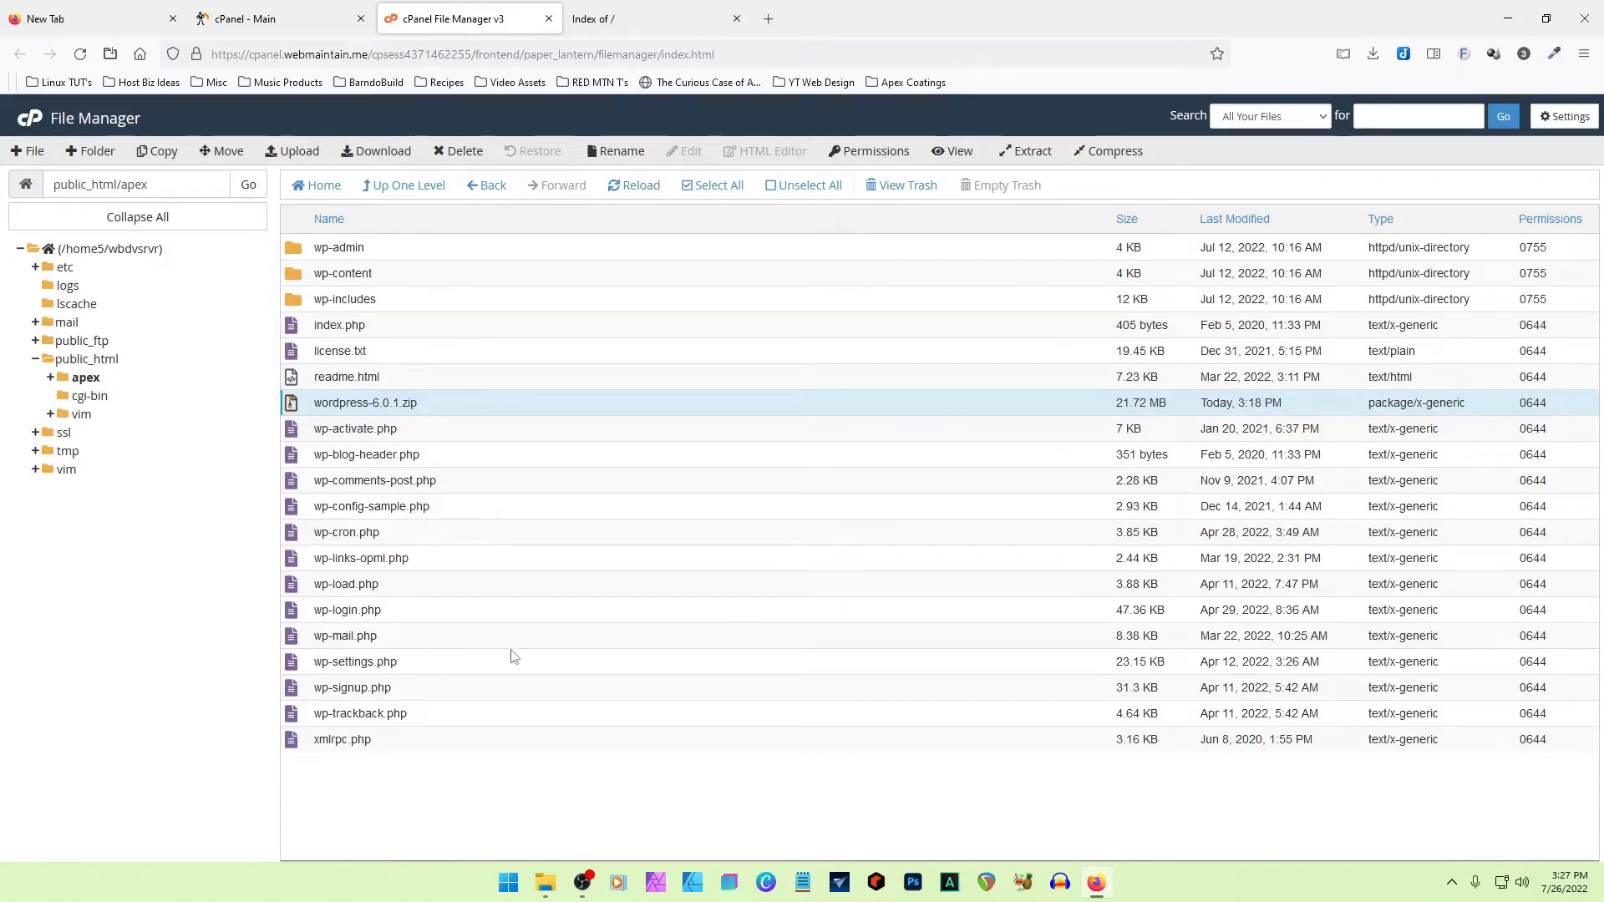
- Open the apex folder from the site's root index and start the WordPress setup in English (United States), continuing to the database connection form
{"action": "left_click", "coordinate": [650, 15]}
{"action": "left_click", "coordinate": [443, 240]}
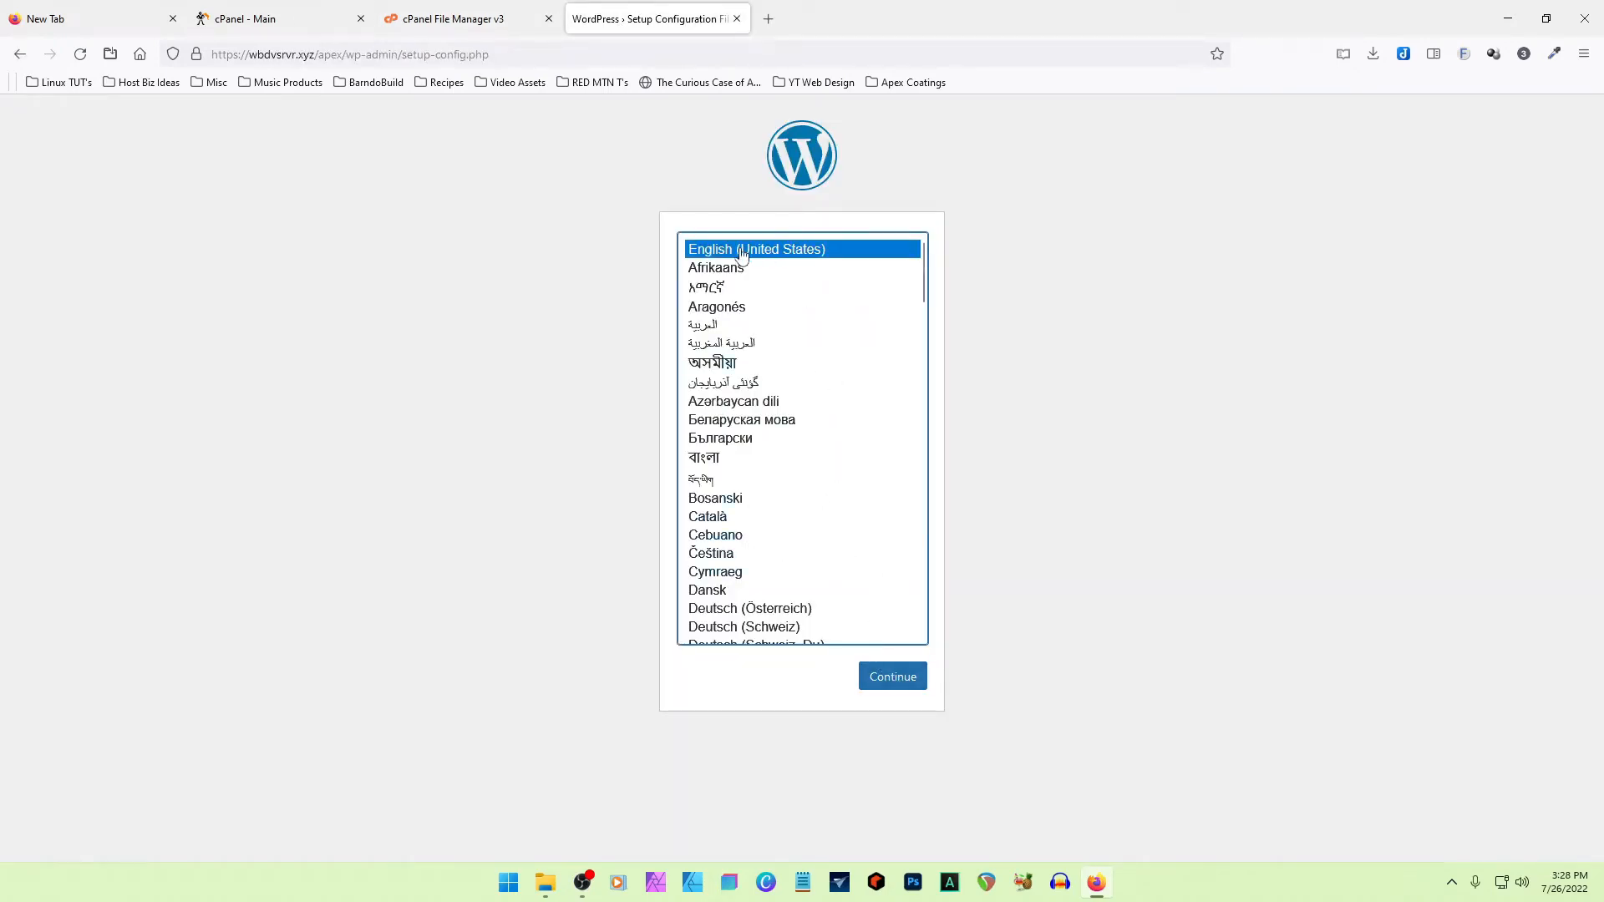
{"action": "left_click", "coordinate": [878, 677]}
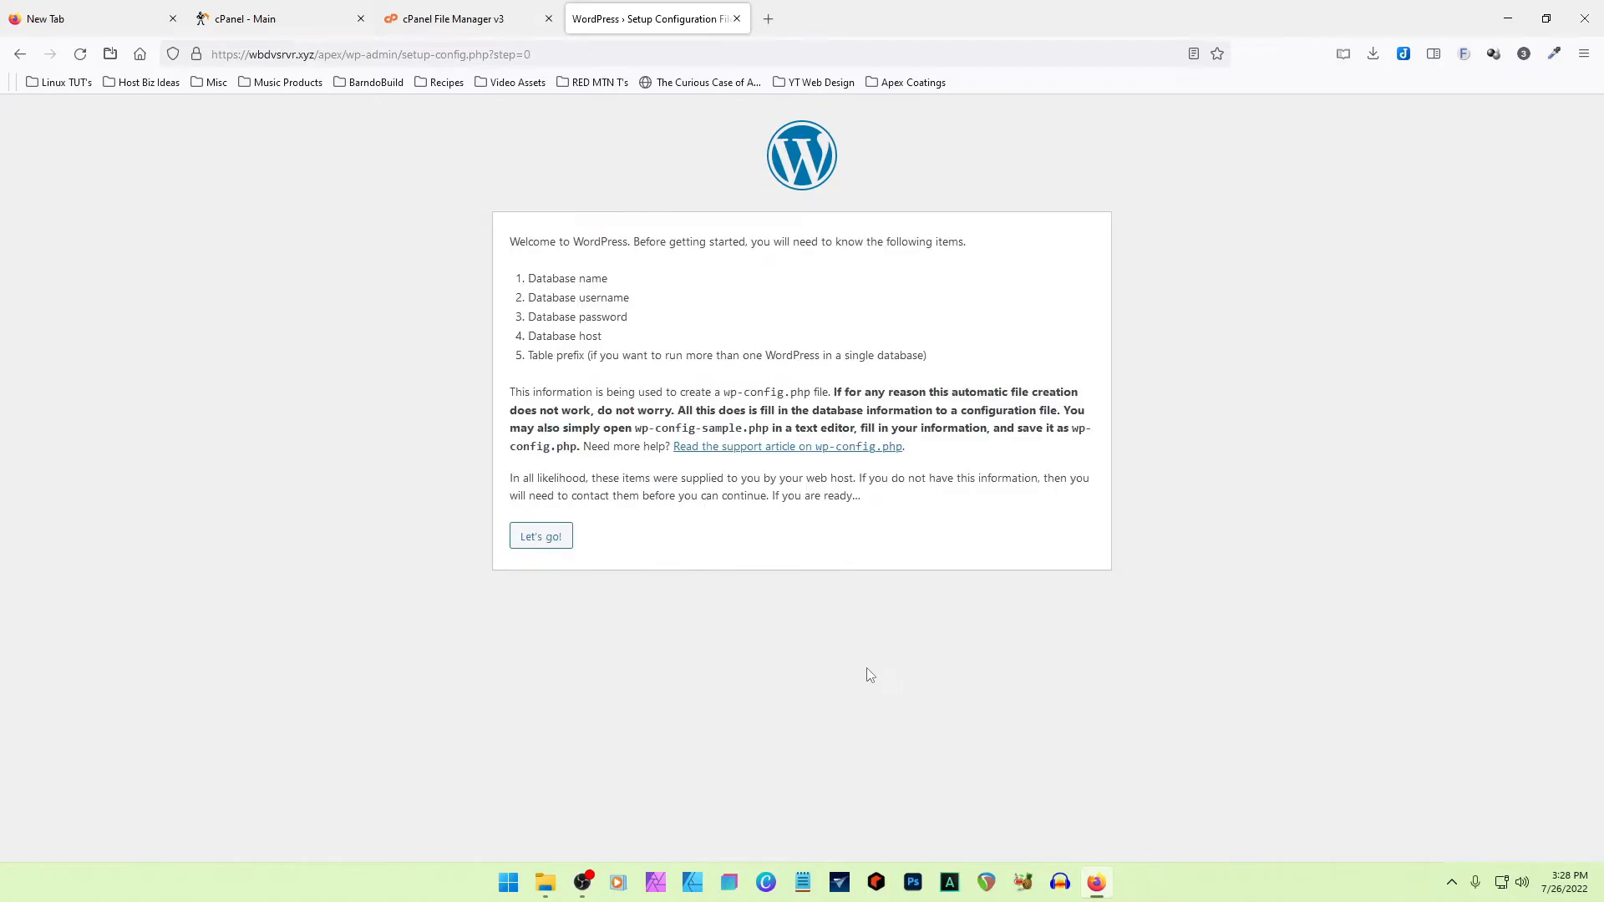
{"action": "left_click", "coordinate": [541, 539]}
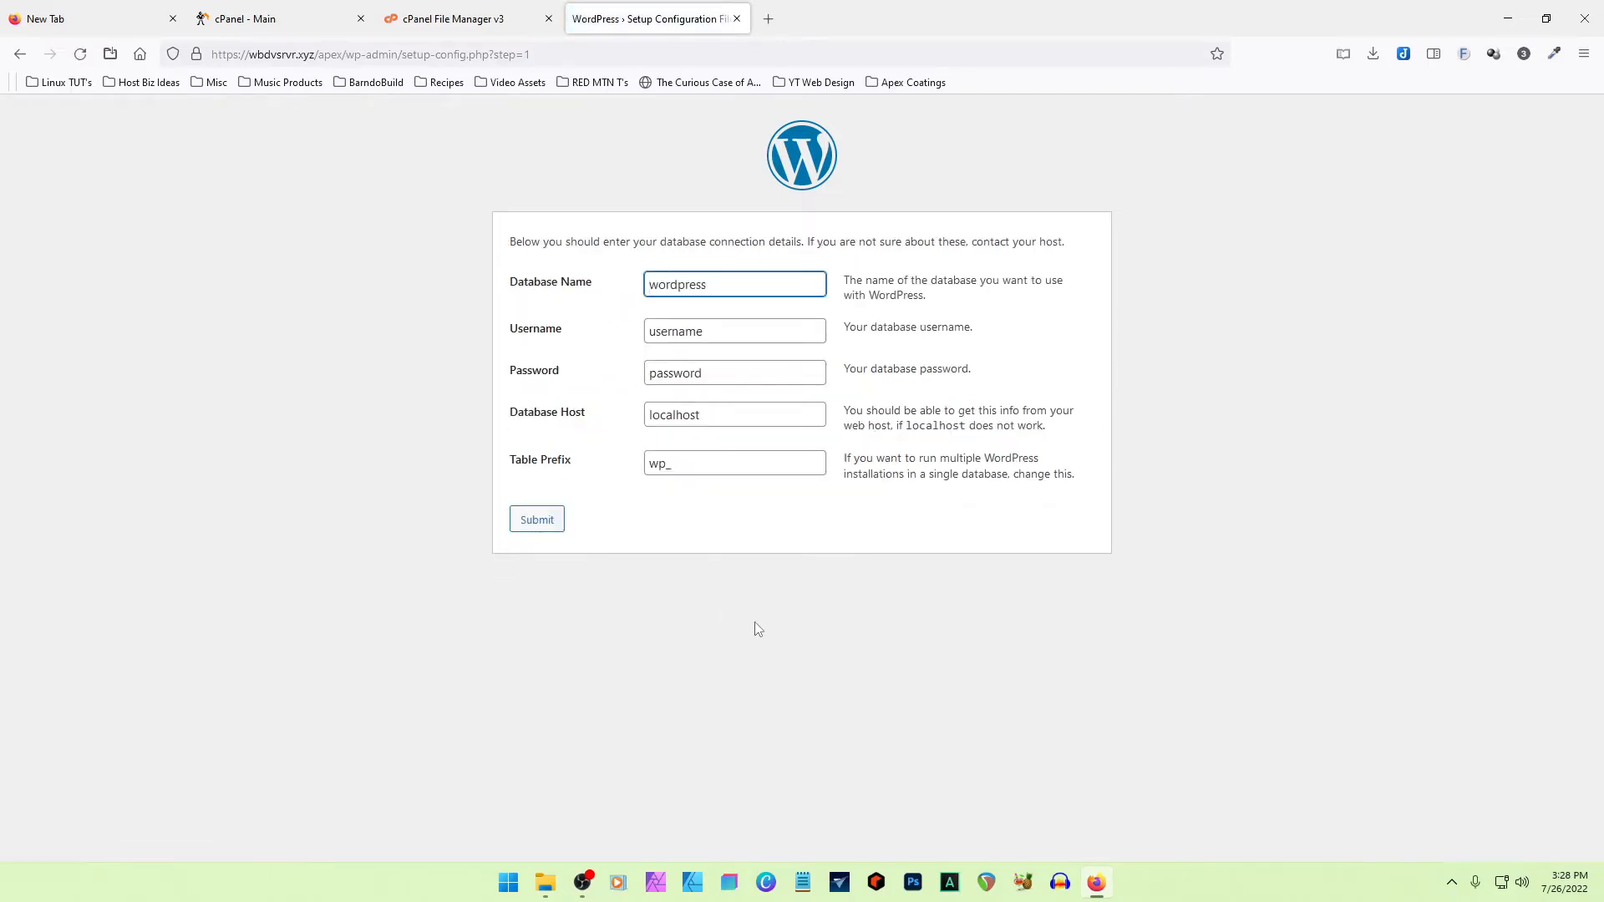
- Switch to cPanel's MySQL Databases page and find the current databases and users lists
{"action": "left_click", "coordinate": [447, 10]}
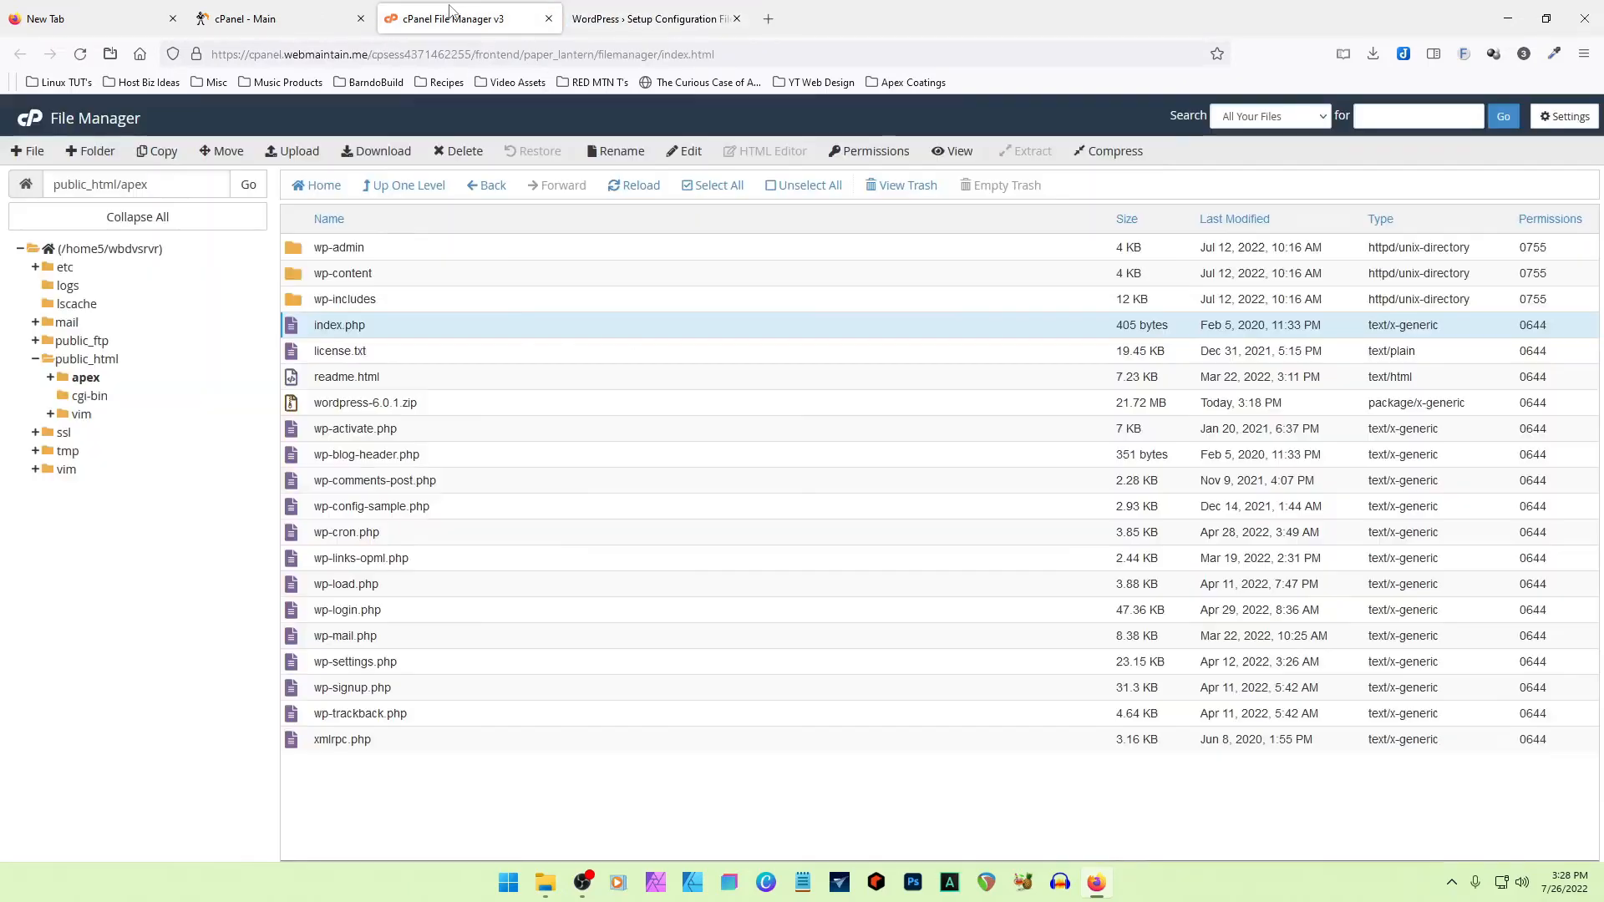
{"action": "left_click", "coordinate": [267, 18]}
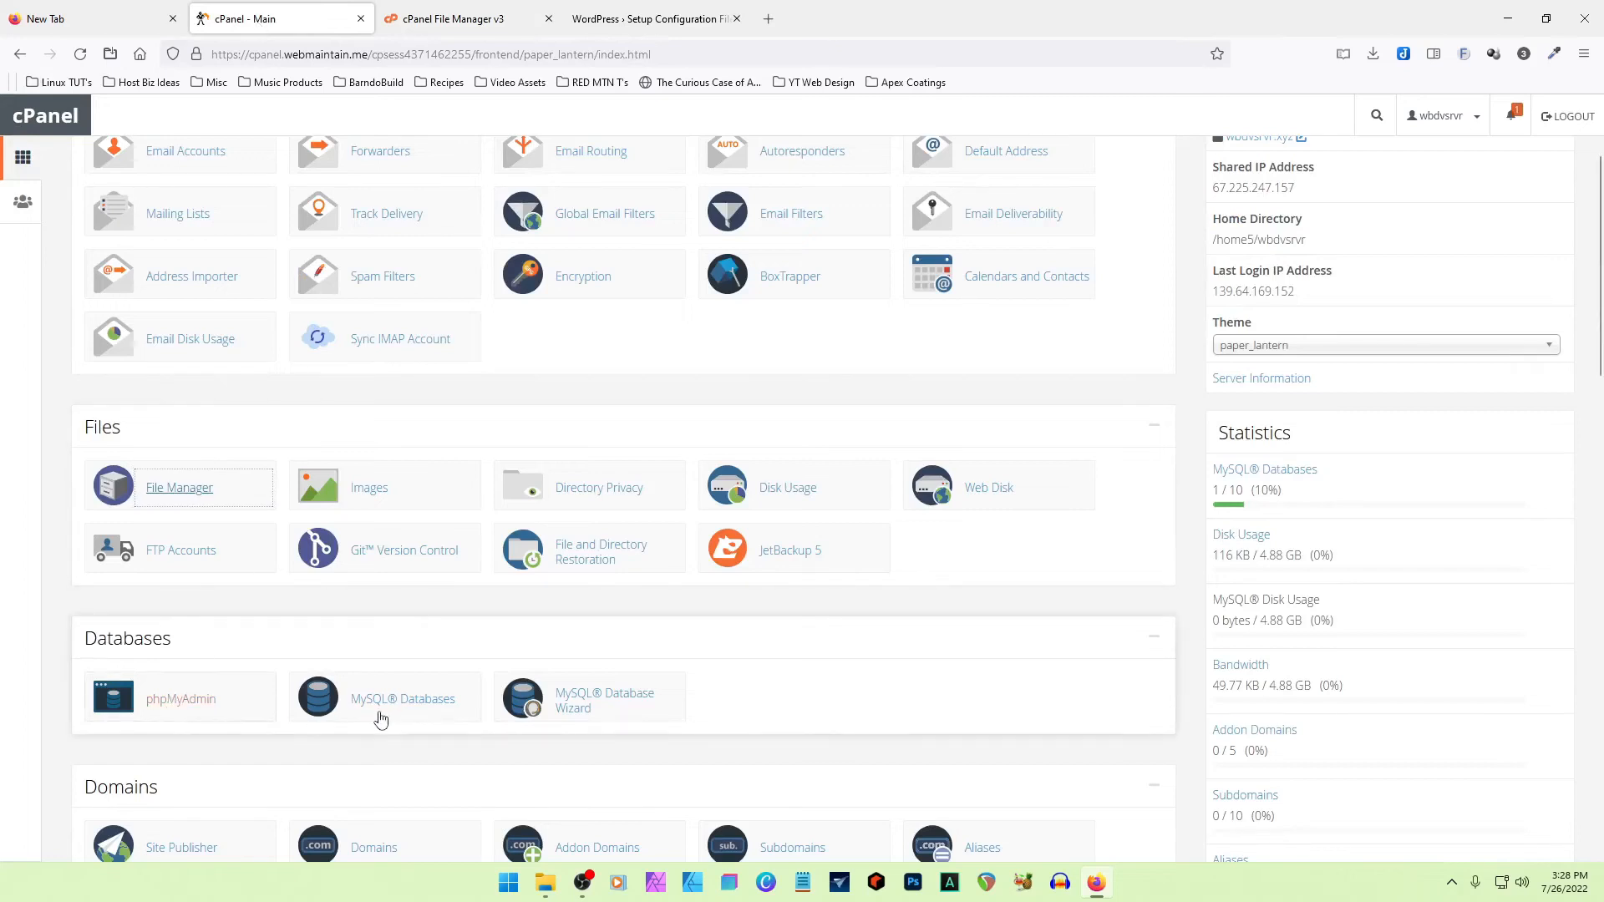
{"action": "left_click", "coordinate": [389, 700]}
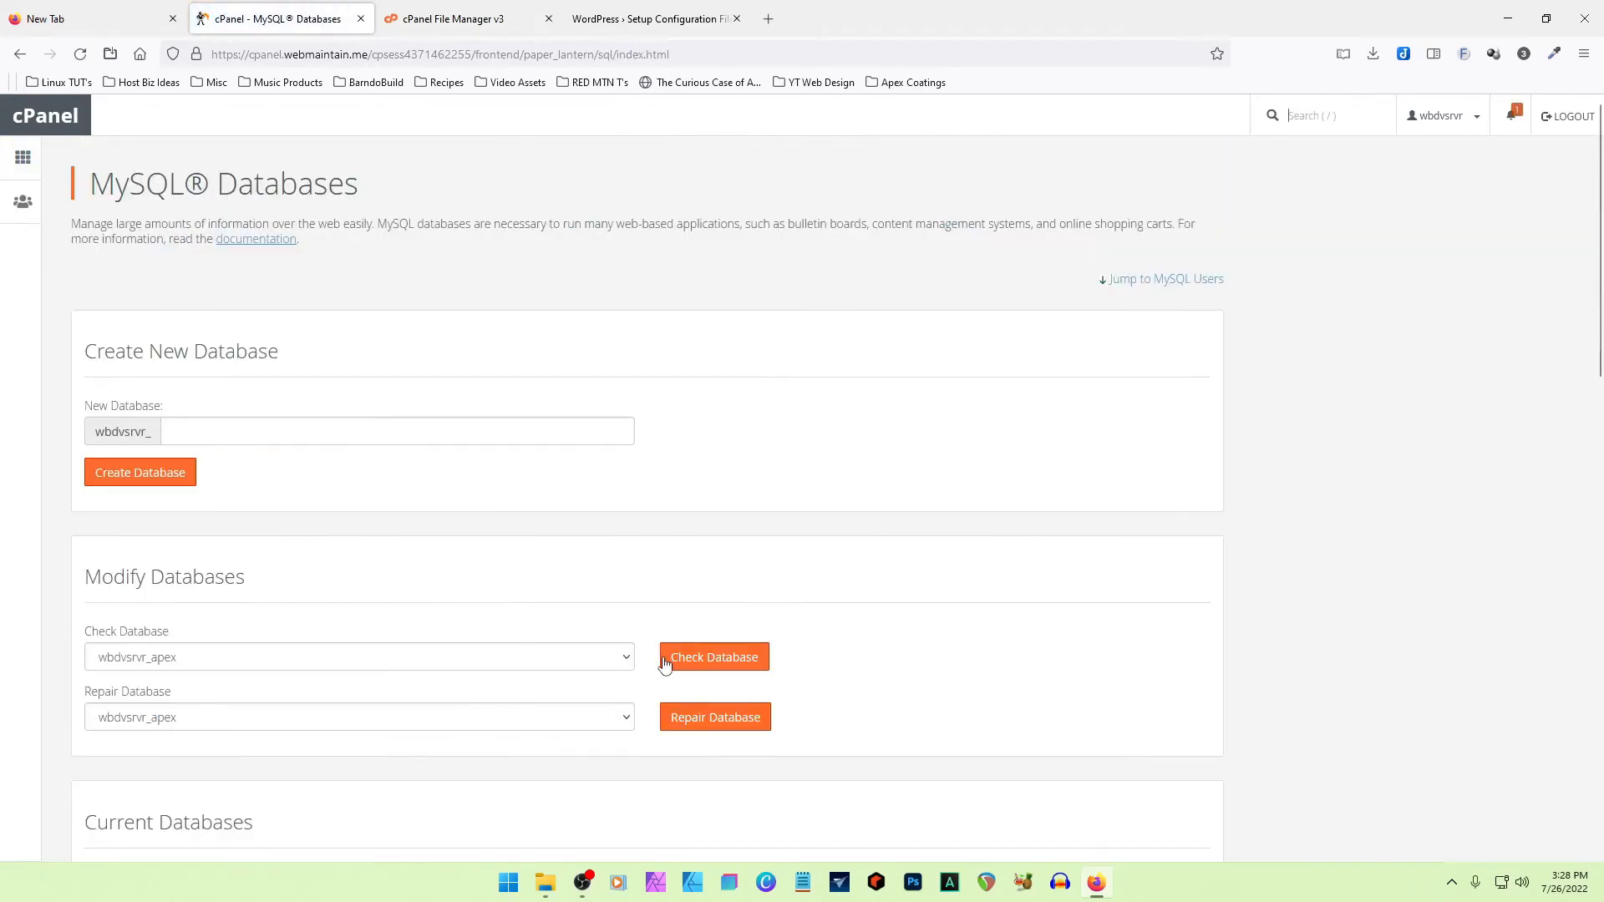
{"action": "scroll", "coordinate": [584, 549], "scroll_direction": "down", "scroll_amount": 15}
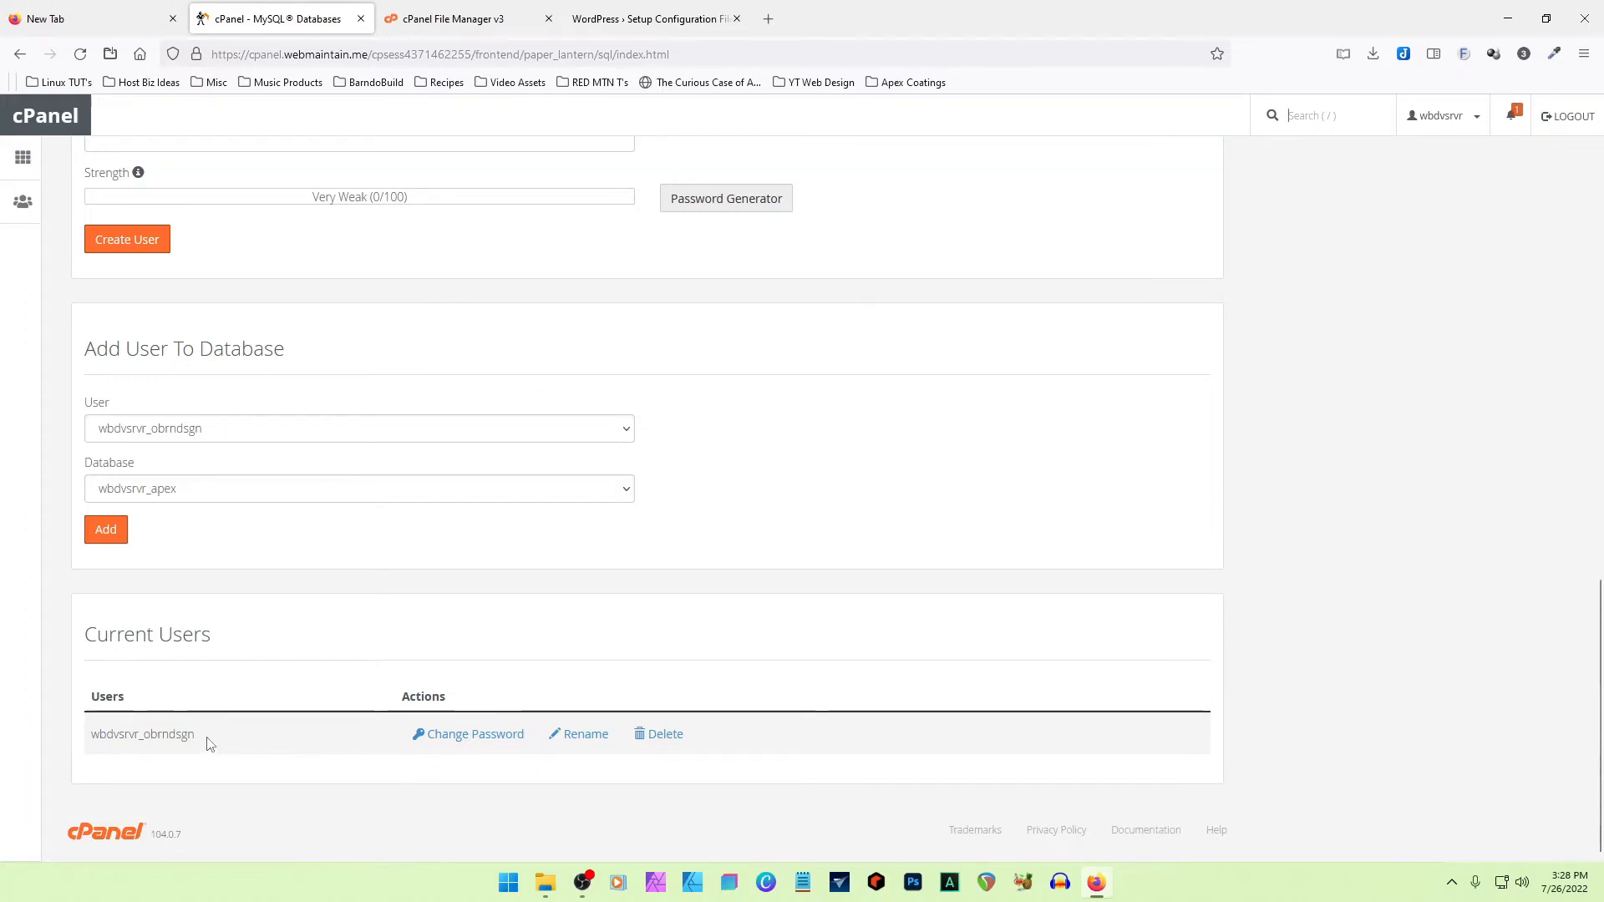
{"action": "scroll", "coordinate": [498, 515], "scroll_direction": "up", "scroll_amount": 3}
{"action": "scroll", "coordinate": [499, 515], "scroll_direction": "up", "scroll_amount": 8}
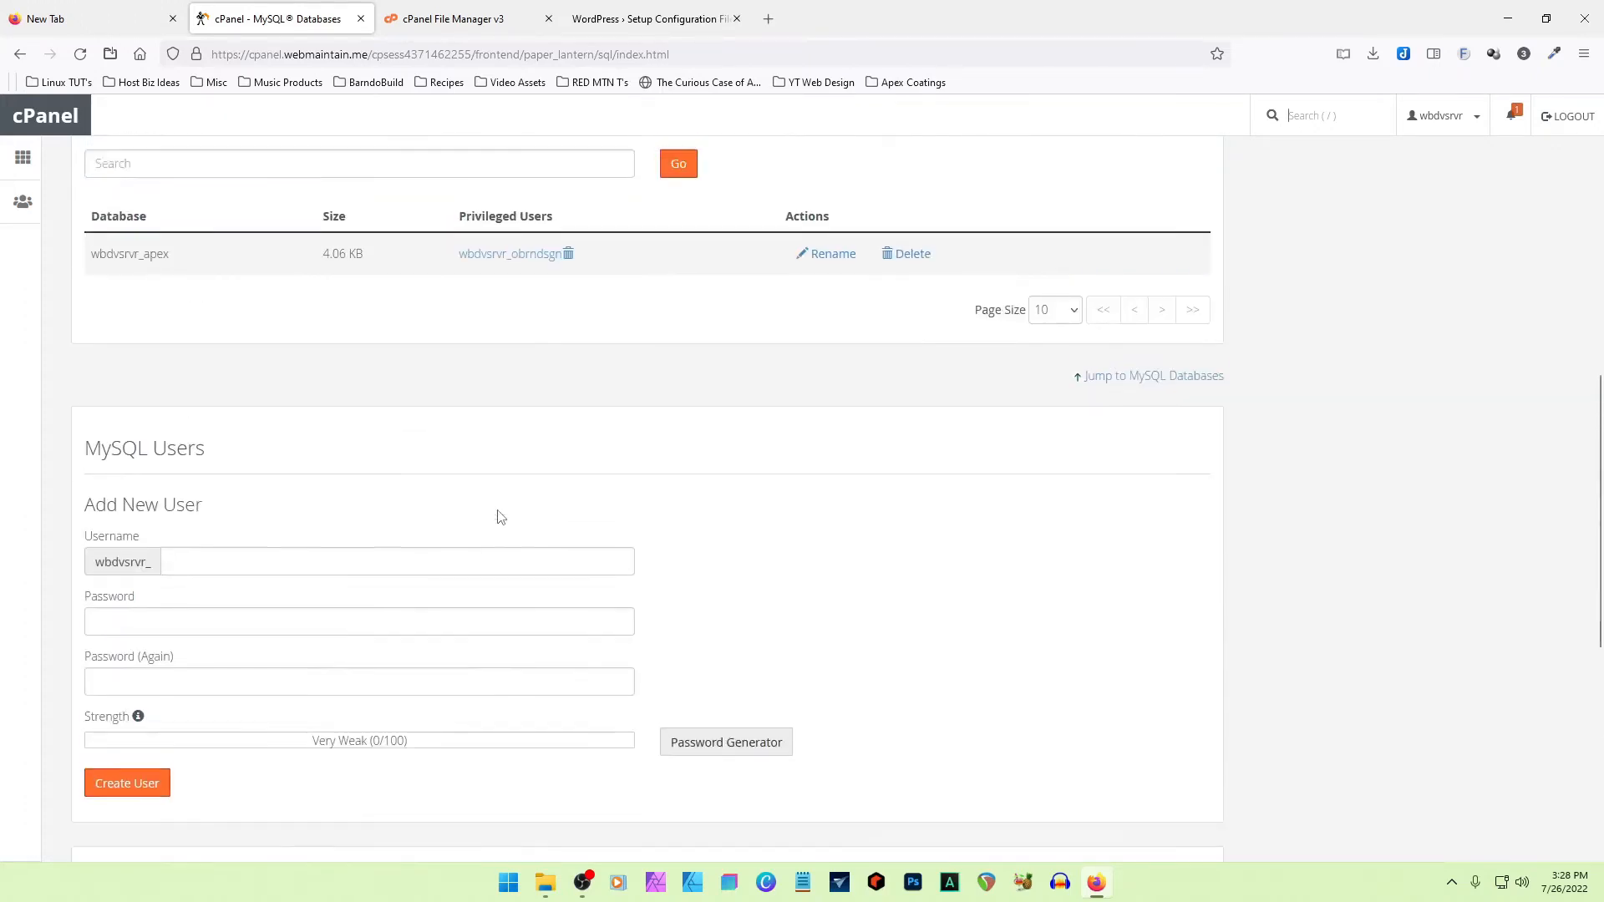
- Copy the database name wbdvsrvr_apex from Current Databases into the WordPress setup form's Database Name
{"action": "left_click_drag", "start_coordinate": [172, 650], "coordinate": [89, 651]}
{"action": "right_click", "coordinate": [122, 648]}
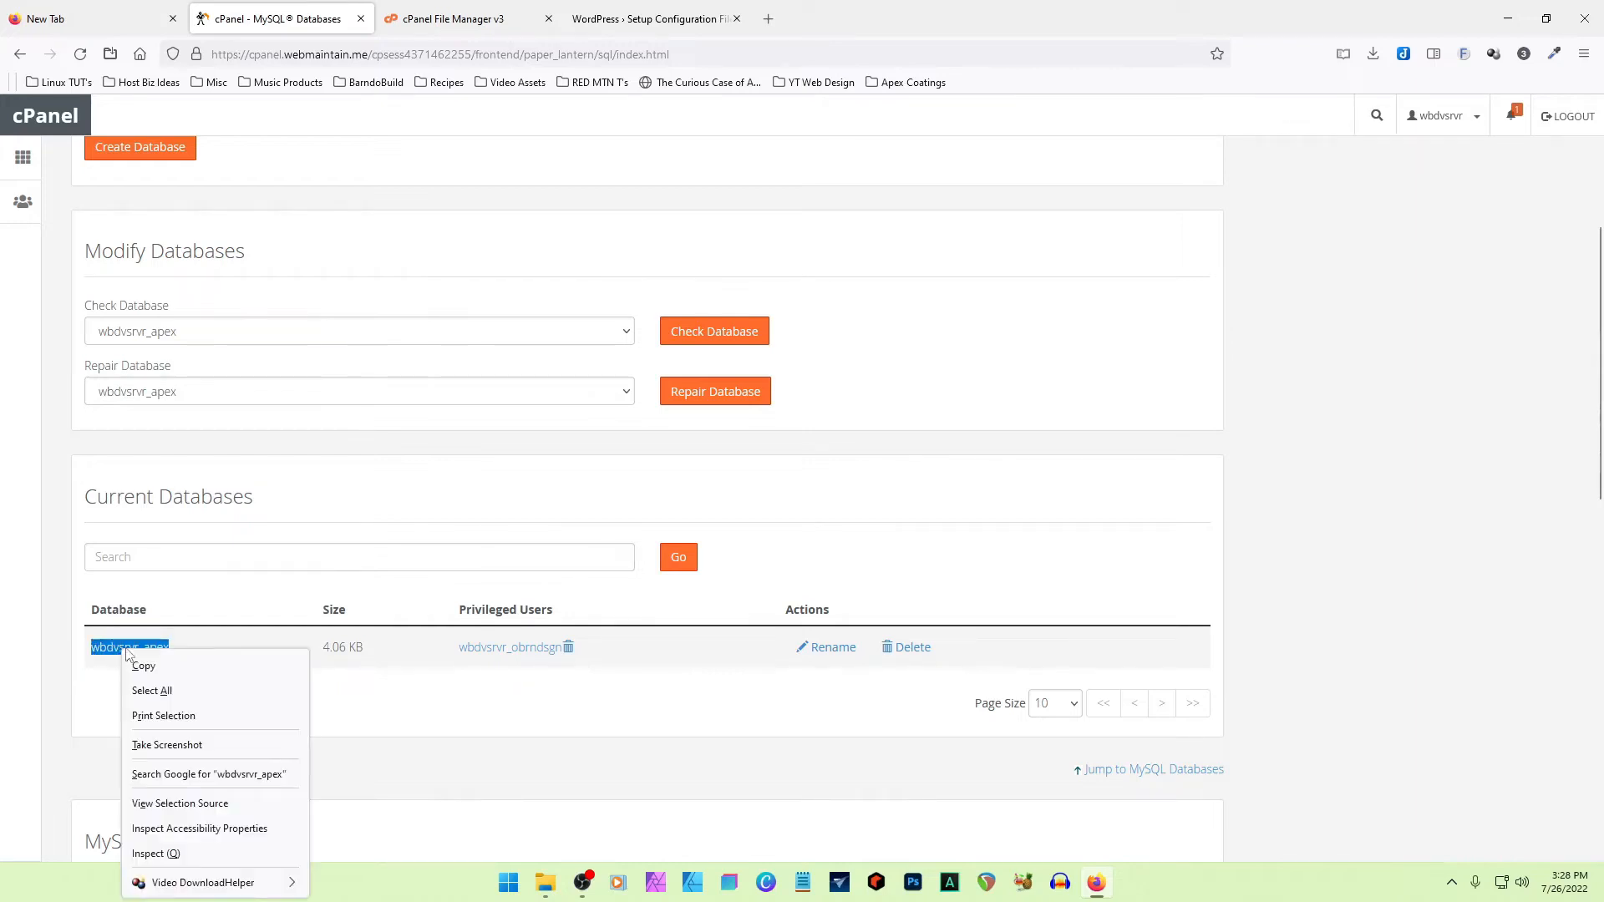
{"action": "left_click", "coordinate": [159, 665]}
{"action": "left_click", "coordinate": [651, 18]}
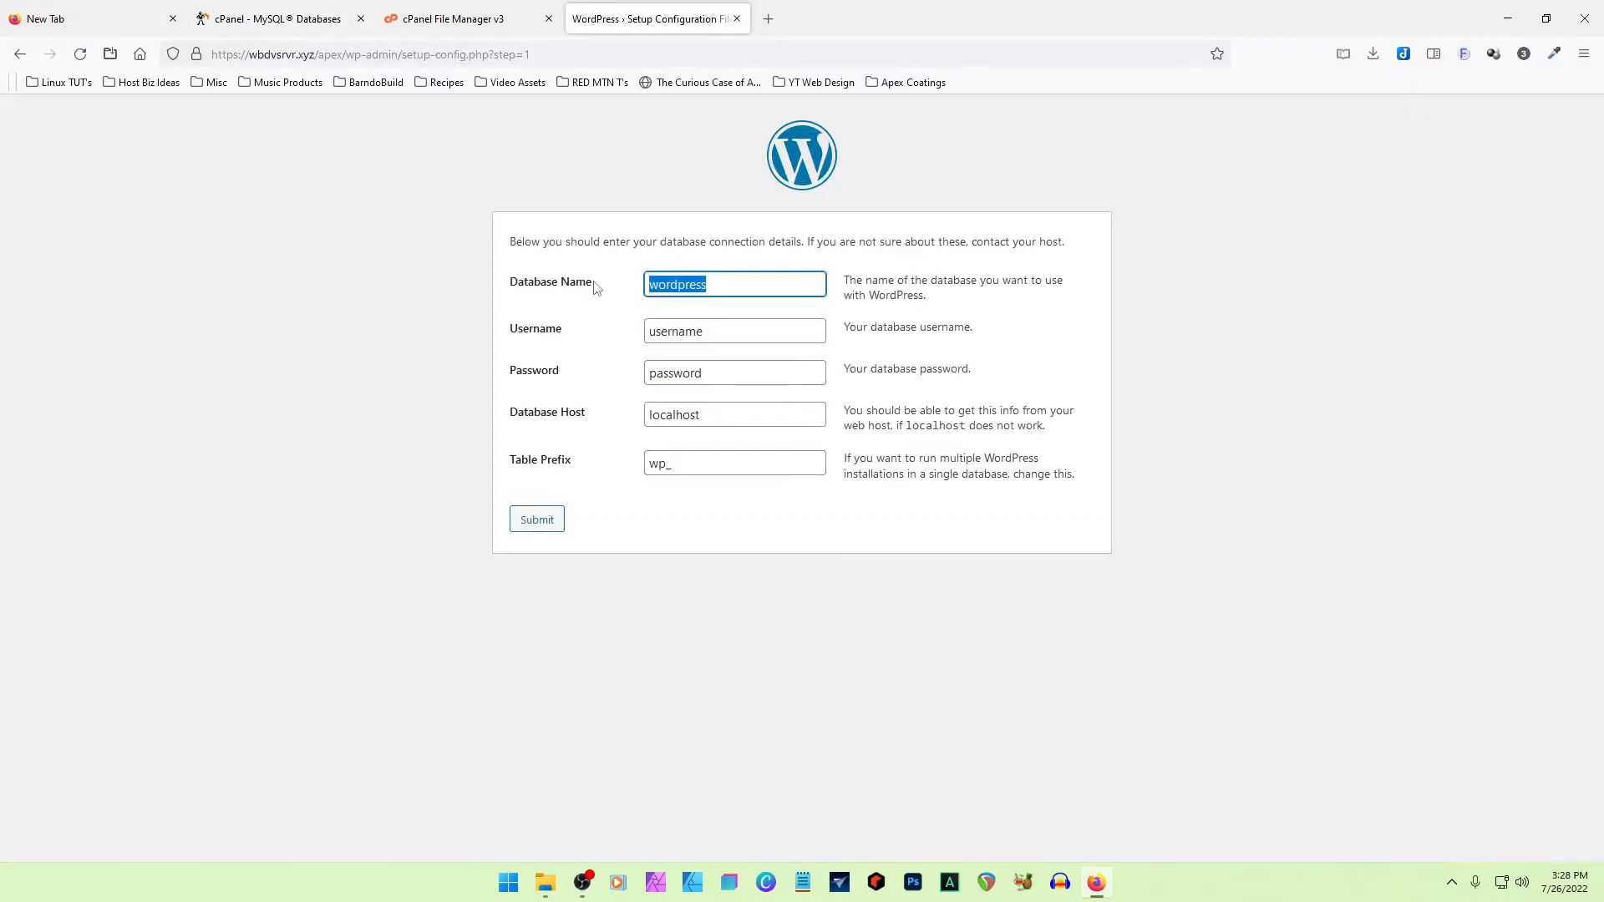
{"action": "key", "text": "ctrl+v"}
- Copy the MySQL user wbdvsrvr_obrndsgn from cPanel's Current Users into the WordPress setup form's Username
{"action": "left_click", "coordinate": [302, 25]}
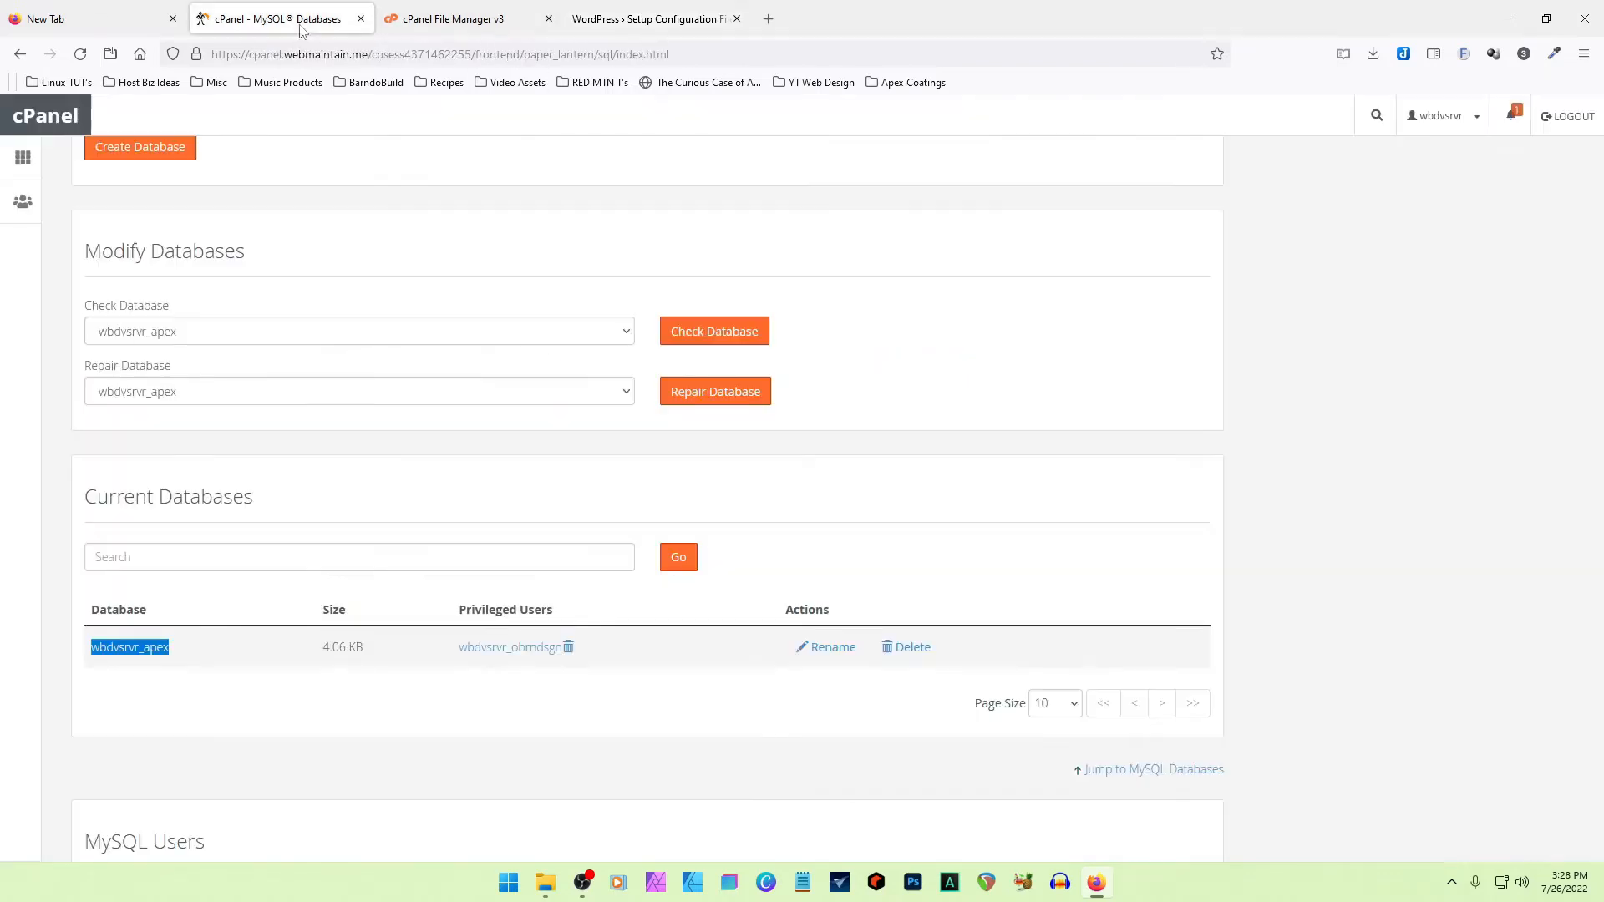
{"action": "scroll", "coordinate": [409, 527], "scroll_direction": "down", "scroll_amount": 10}
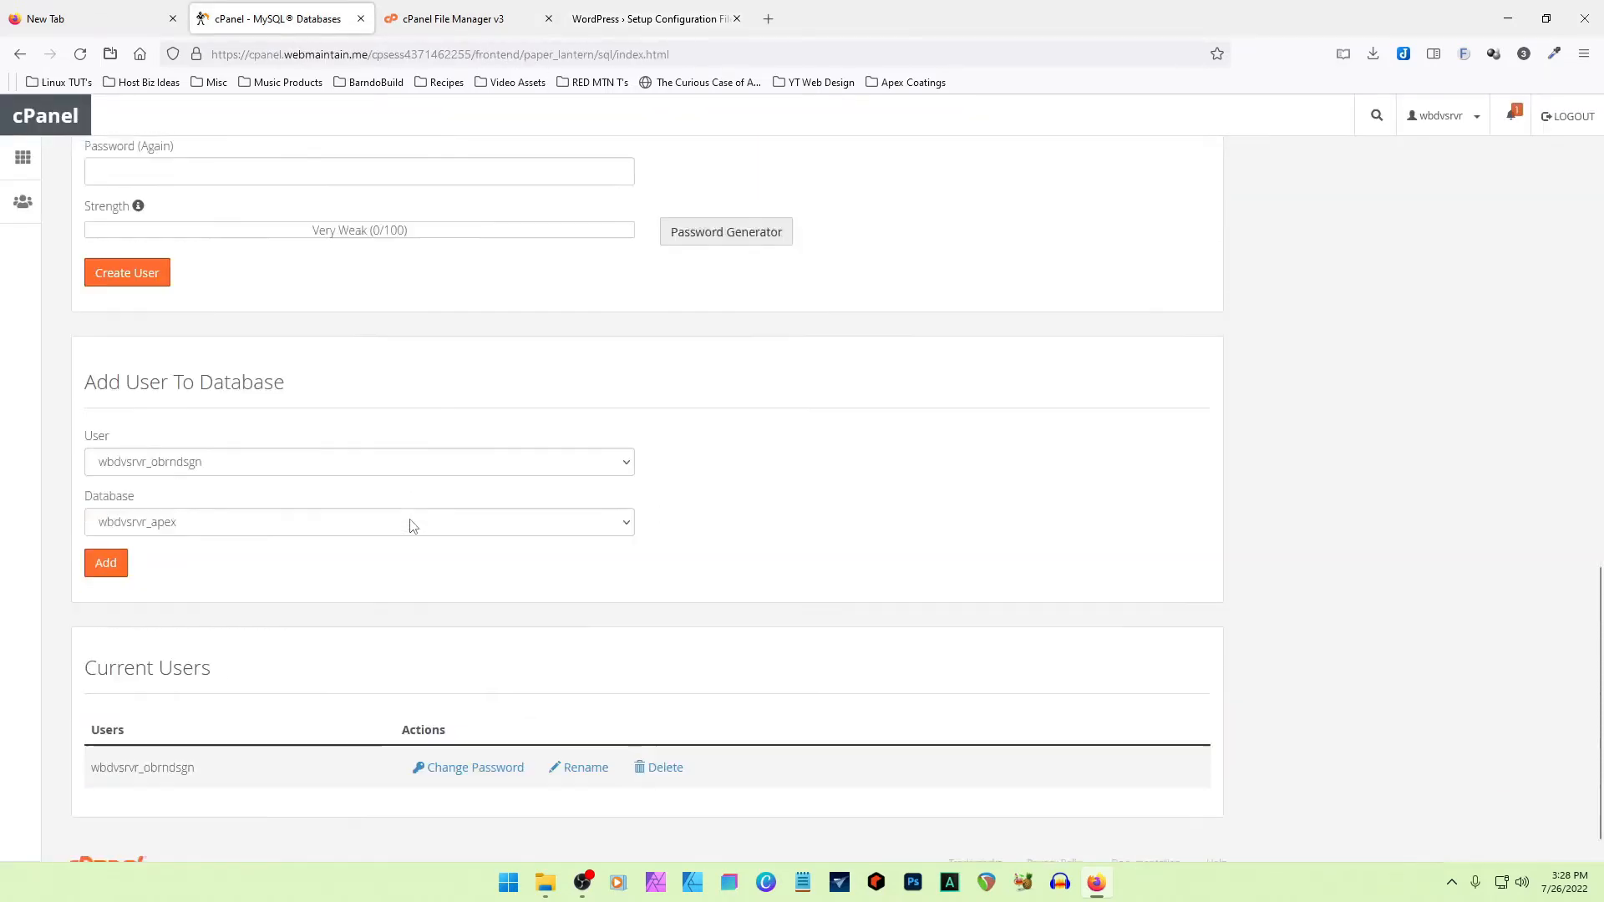
{"action": "left_click_drag", "start_coordinate": [208, 740], "coordinate": [91, 743]}
{"action": "right_click", "coordinate": [115, 733]}
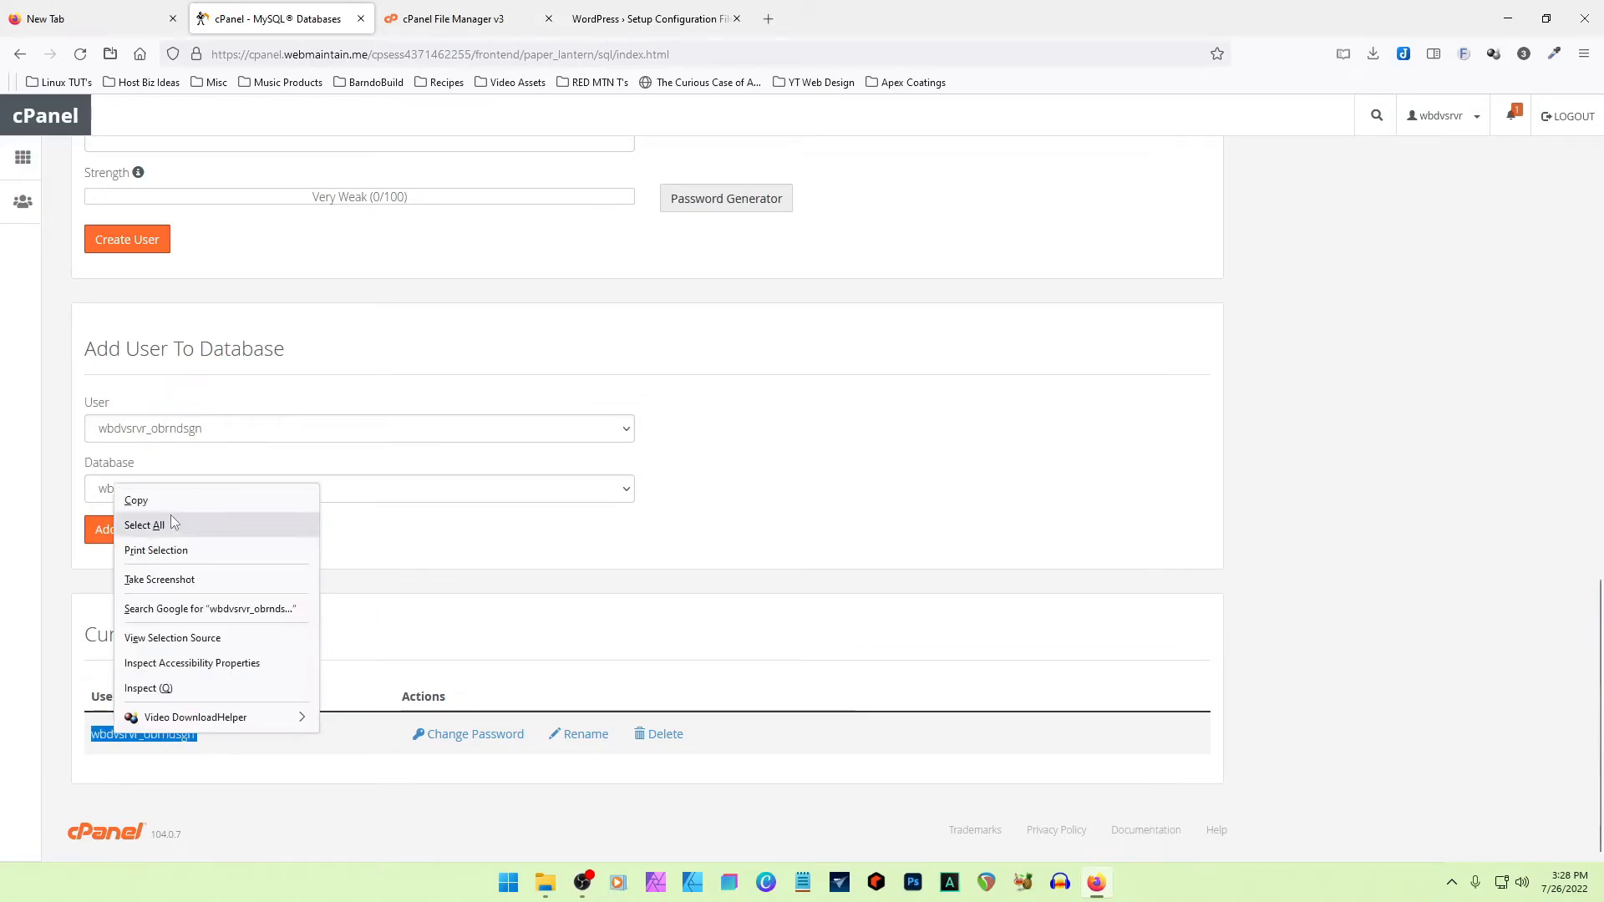
{"action": "left_click", "coordinate": [136, 501]}
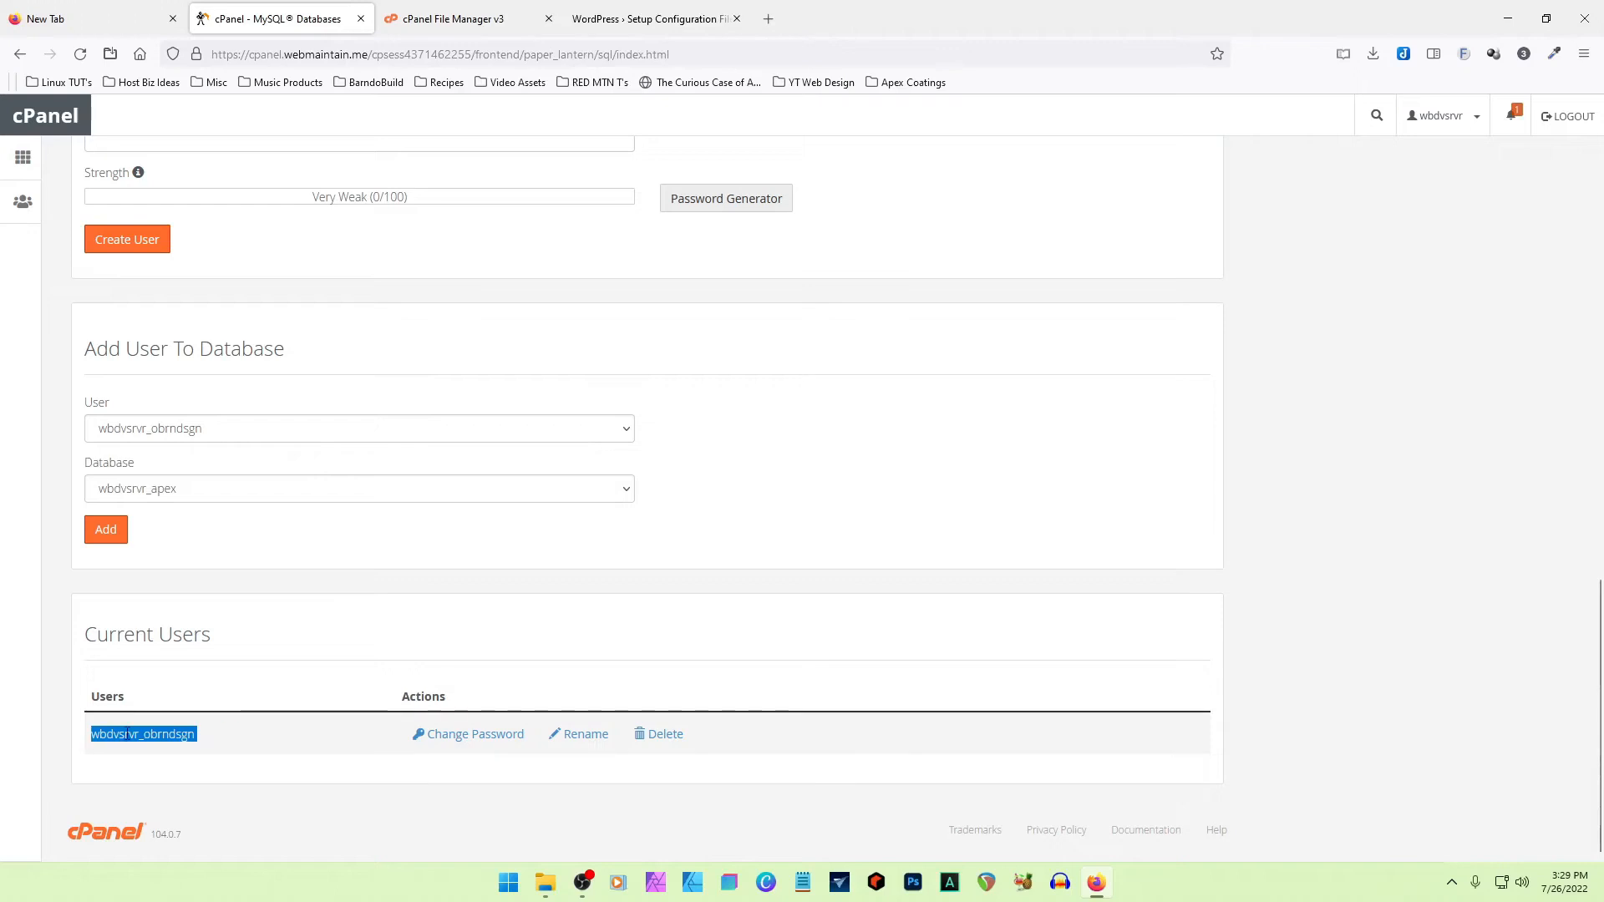
{"action": "left_click", "coordinate": [660, 19]}
{"action": "left_click", "coordinate": [552, 334]}
{"action": "key", "text": "ctrl+v"}
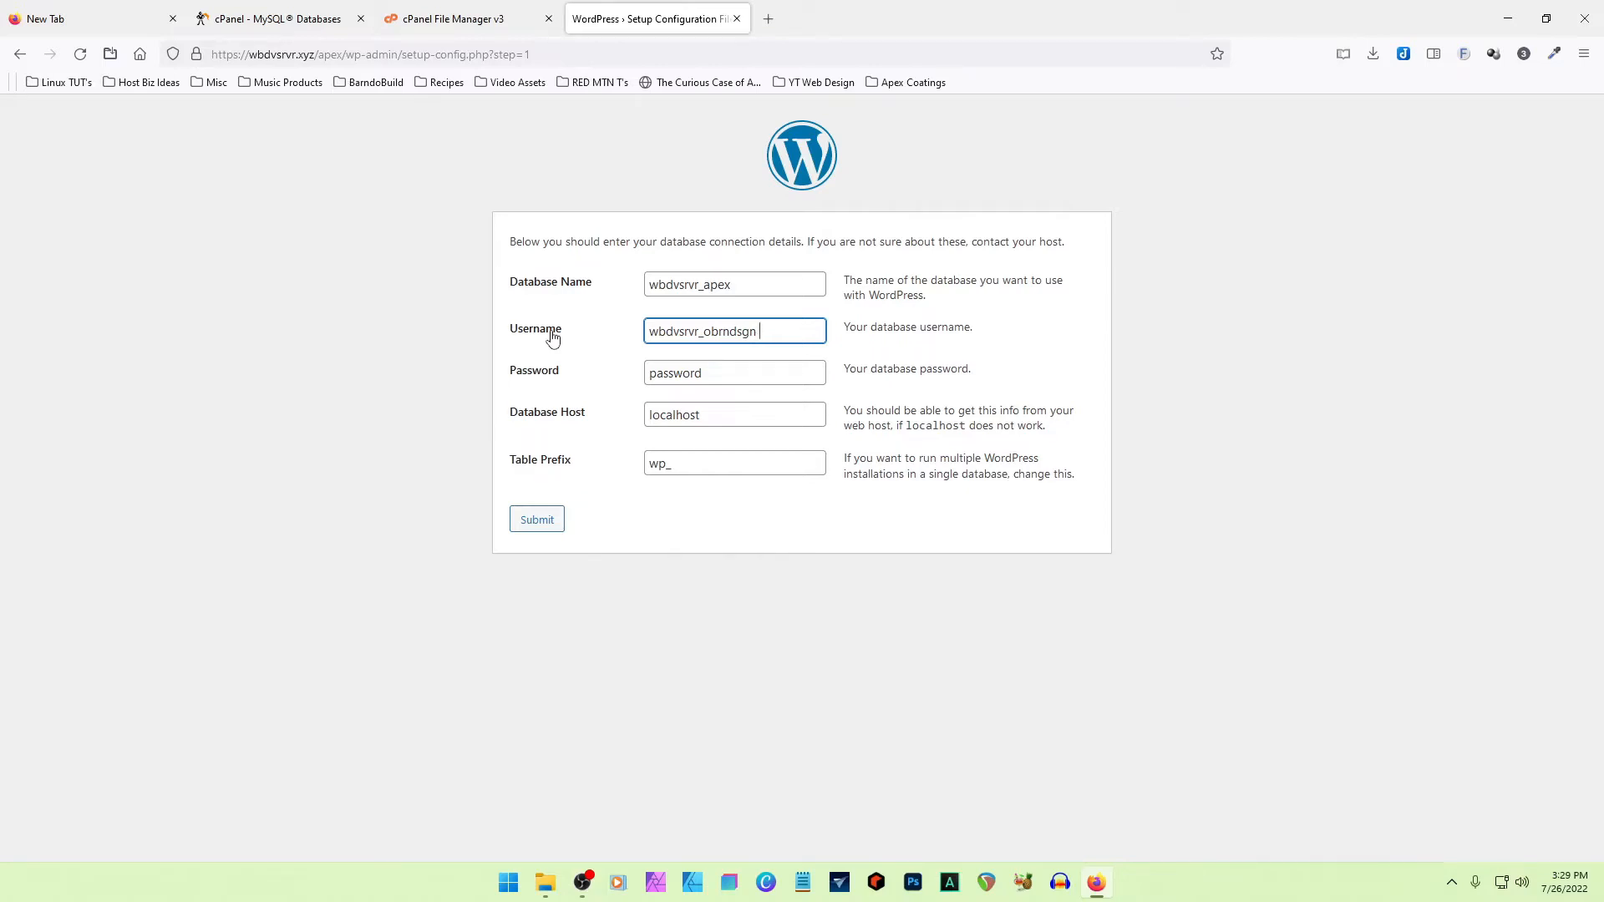
{"action": "left_click", "coordinate": [743, 284]}
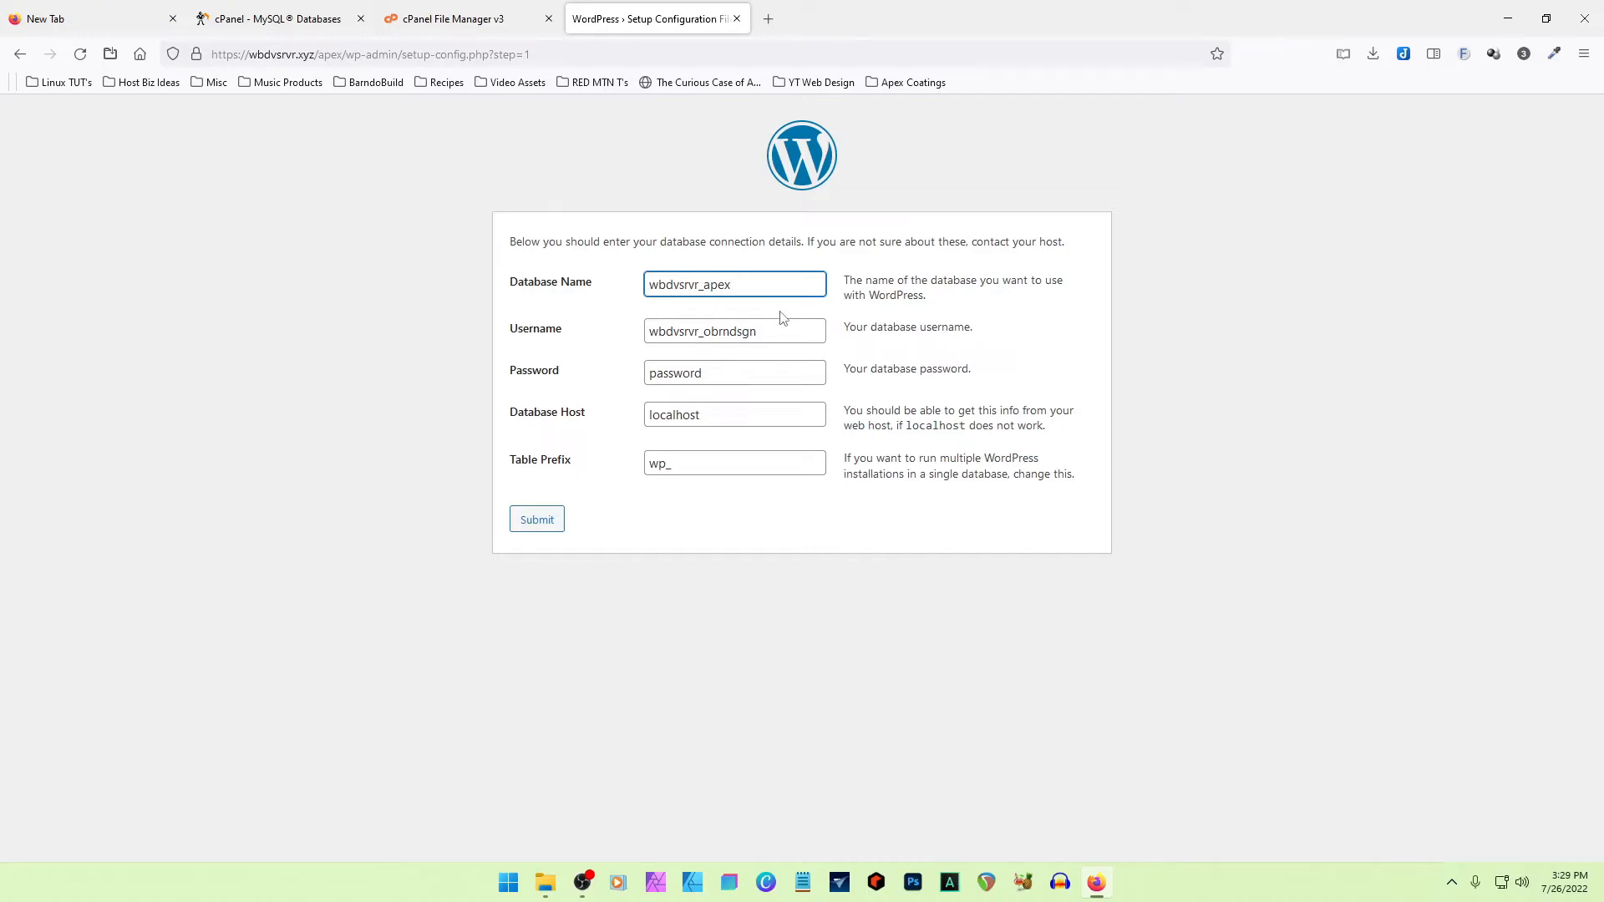
- Replace the placeholder password with the database user's password and submit the connection details to run the installation
{"action": "left_click", "coordinate": [757, 375]}
{"action": "left_click_drag", "start_coordinate": [710, 375], "coordinate": [577, 387]}
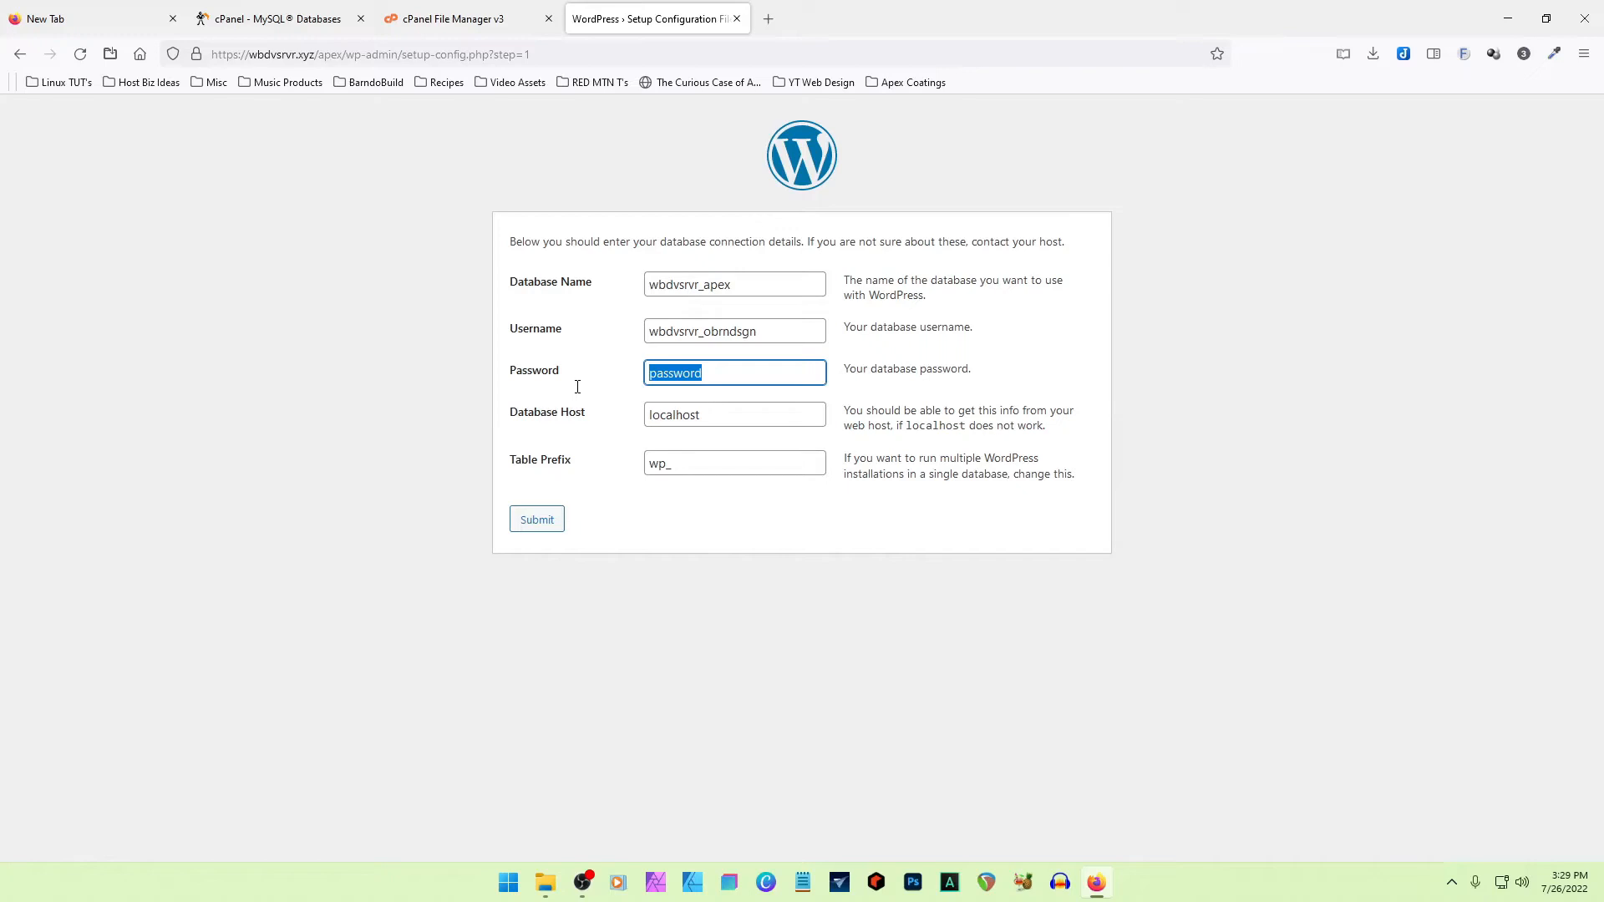
{"action": "key", "text": "BackSpace"}
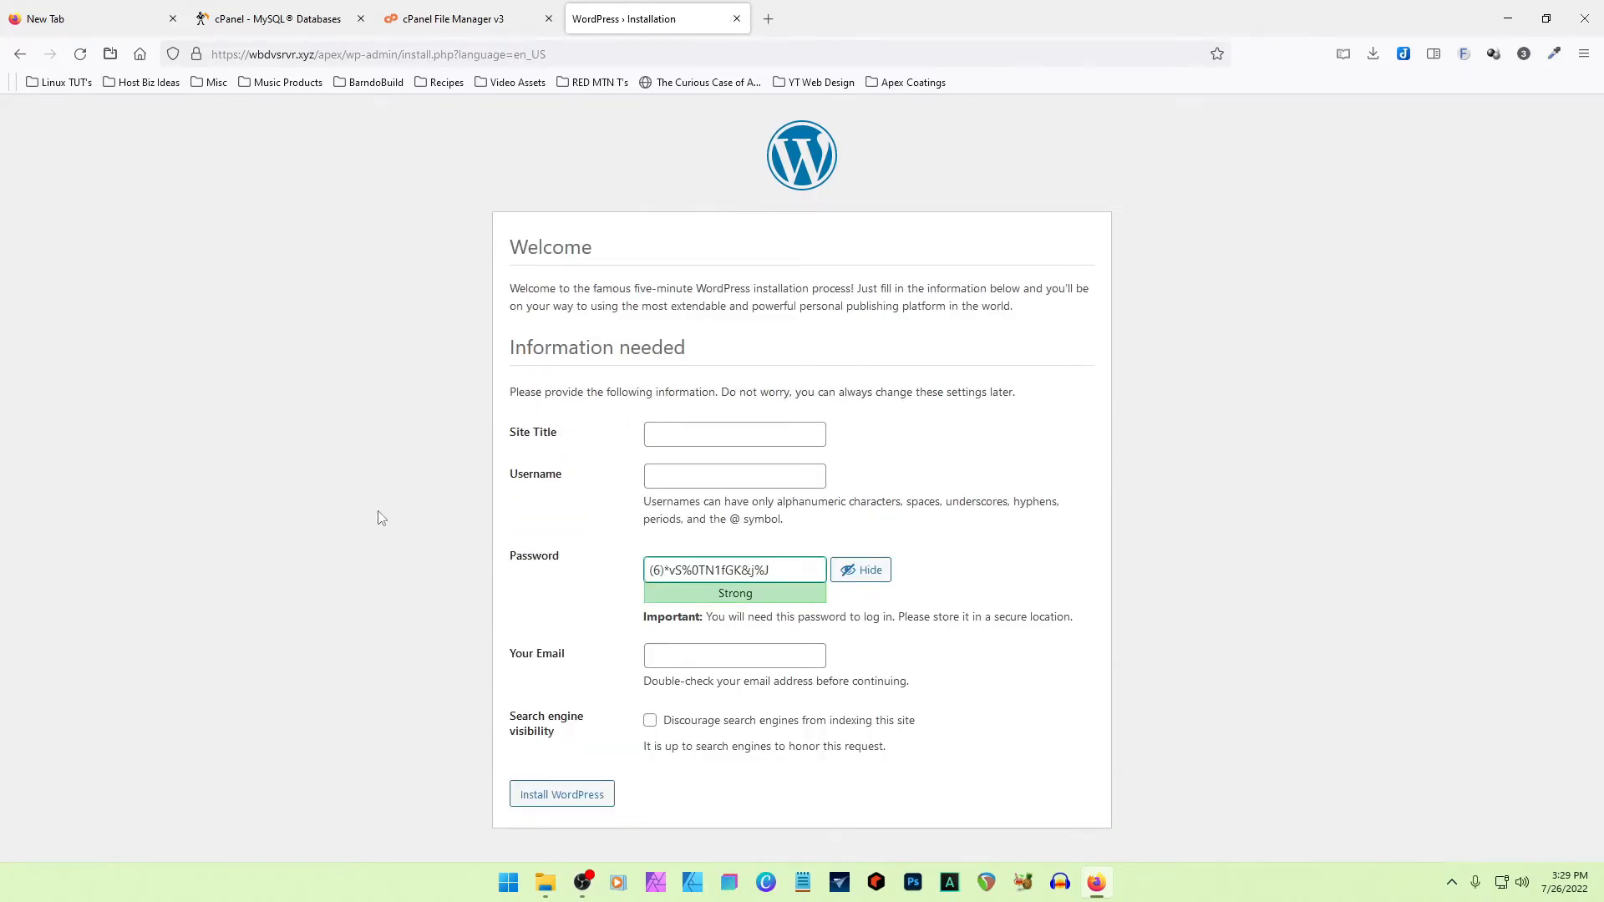
- Install WordPress with the site title Apex Coatings, the username obrndsgn, the admin password and the administrator's e-mail
{"action": "left_click", "coordinate": [668, 439]}
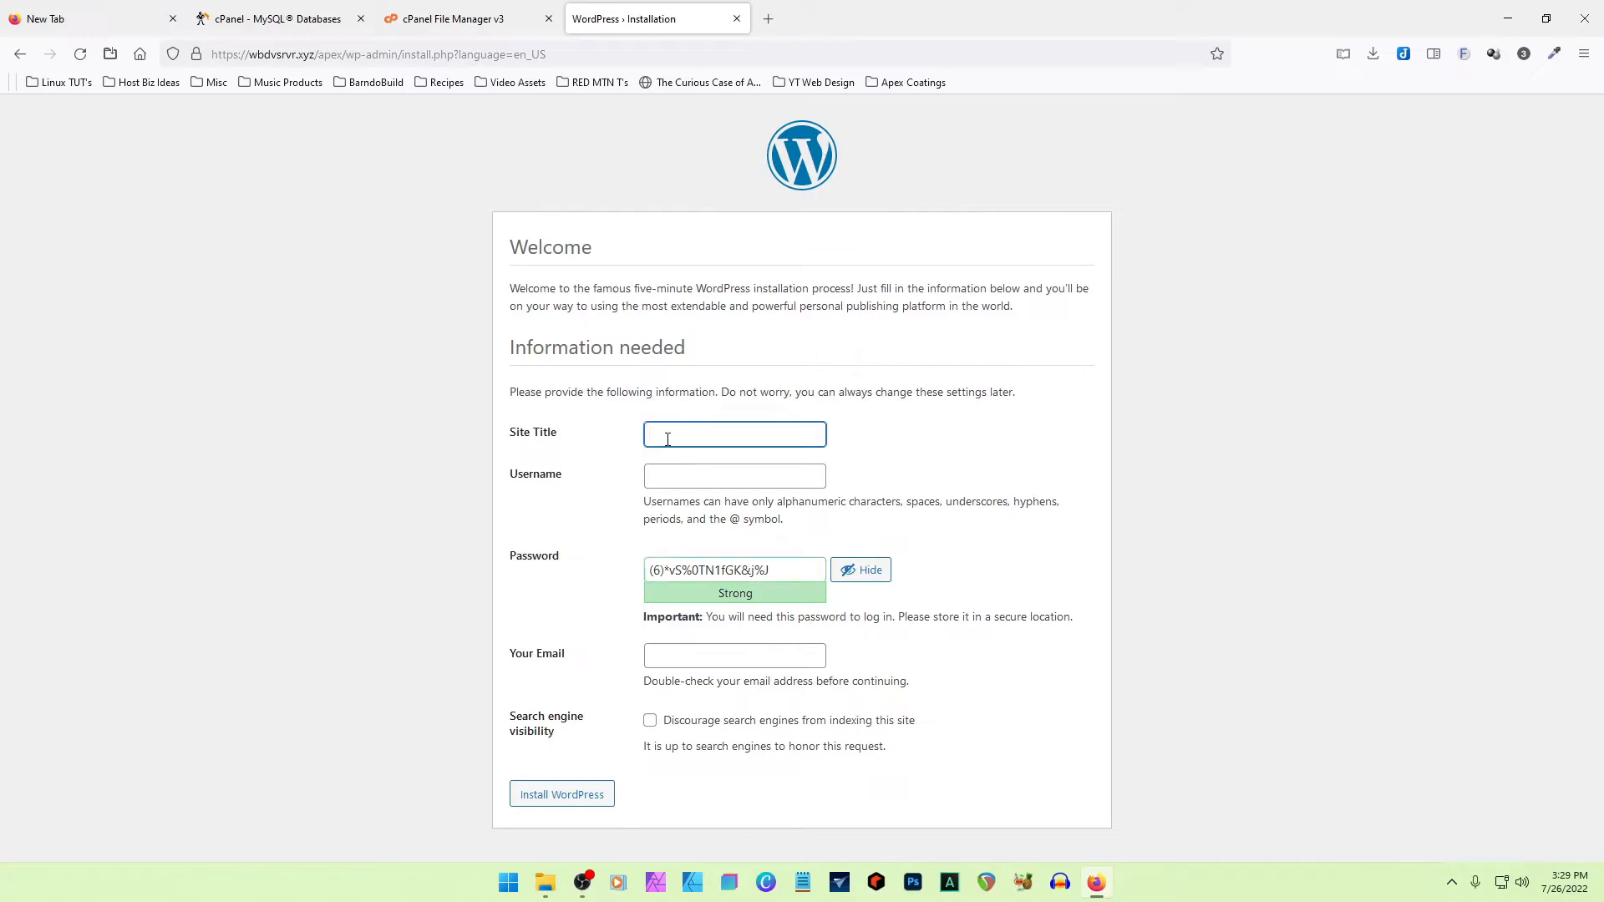
{"action": "type", "text": "Apex Coatings"}
{"action": "key", "text": "Tab"}
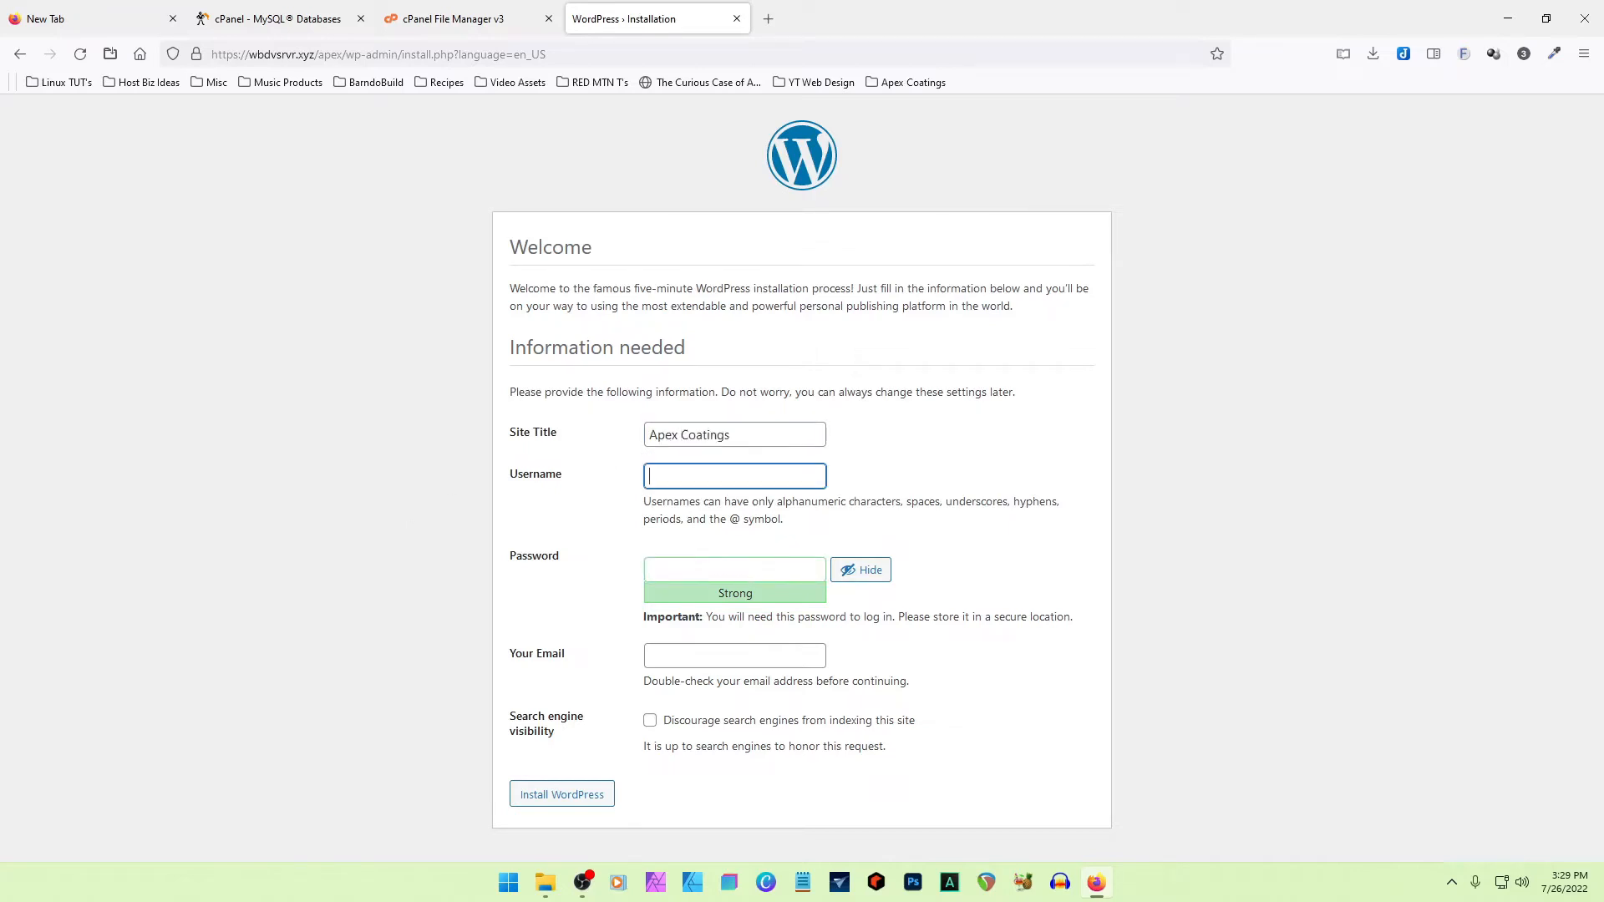
{"action": "type", "text": "obrndsgn"}
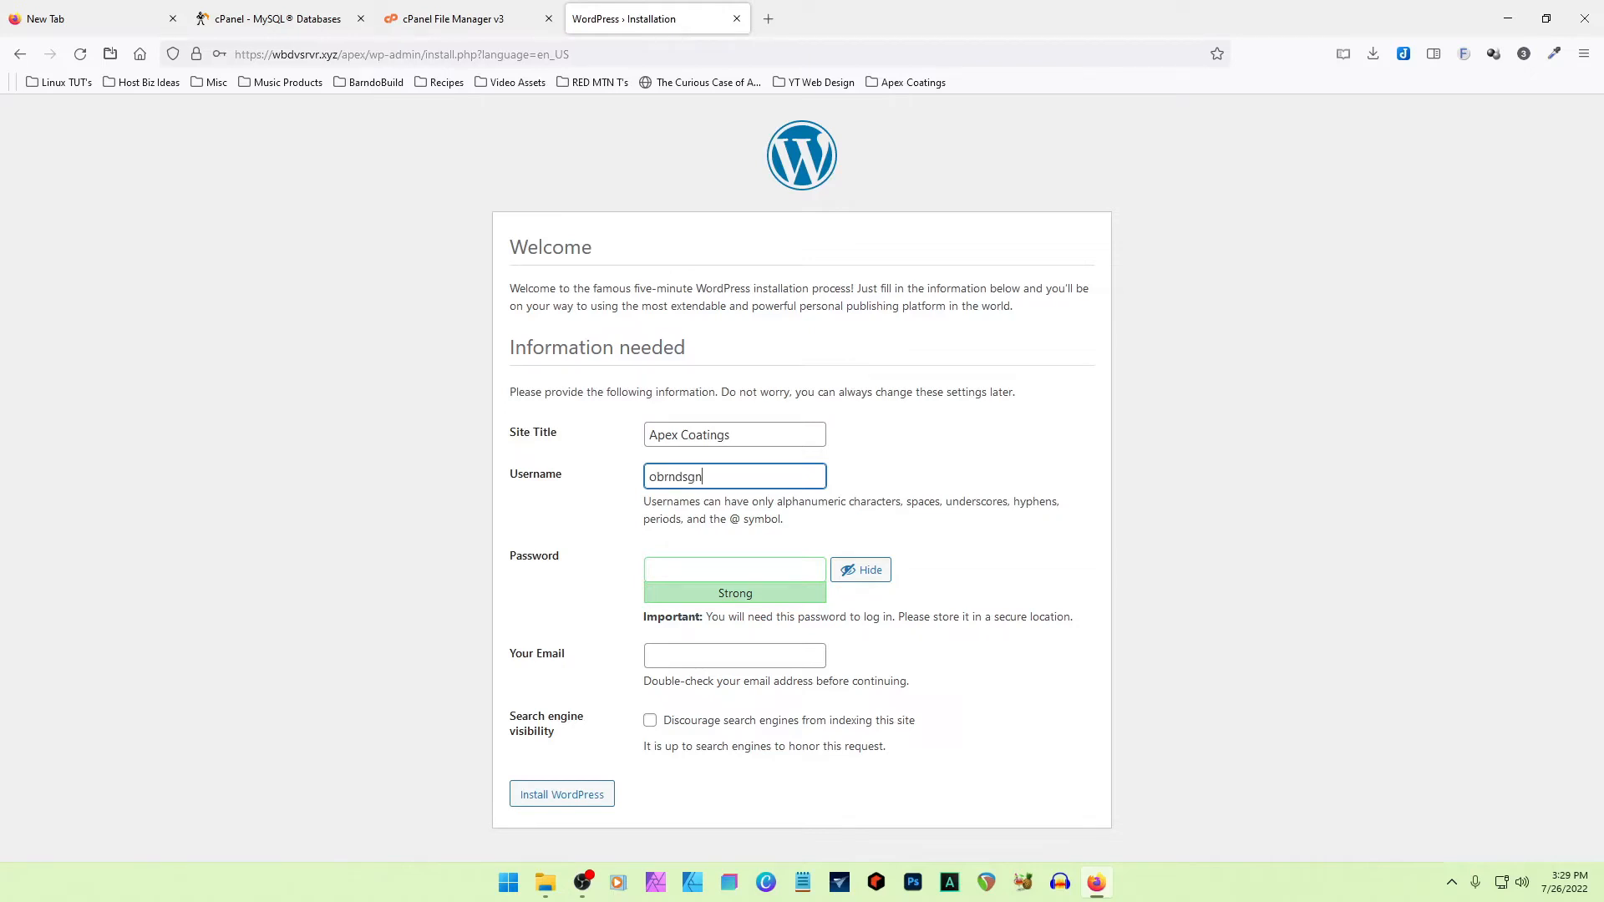
{"action": "key", "text": "Tab"}
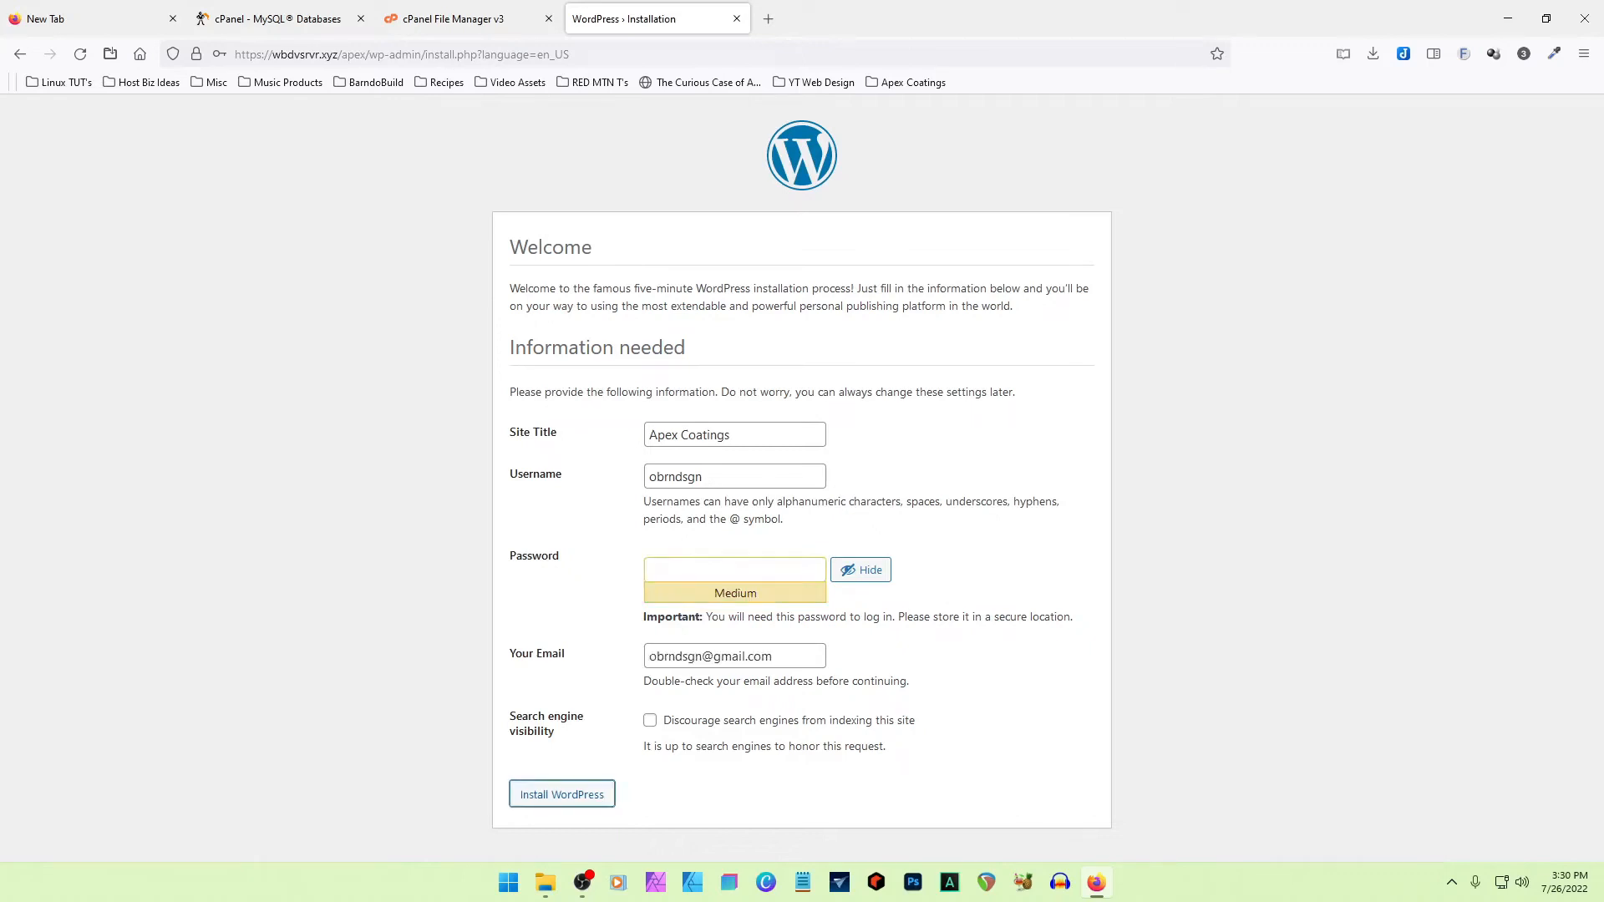
{"action": "left_click", "coordinate": [549, 796]}
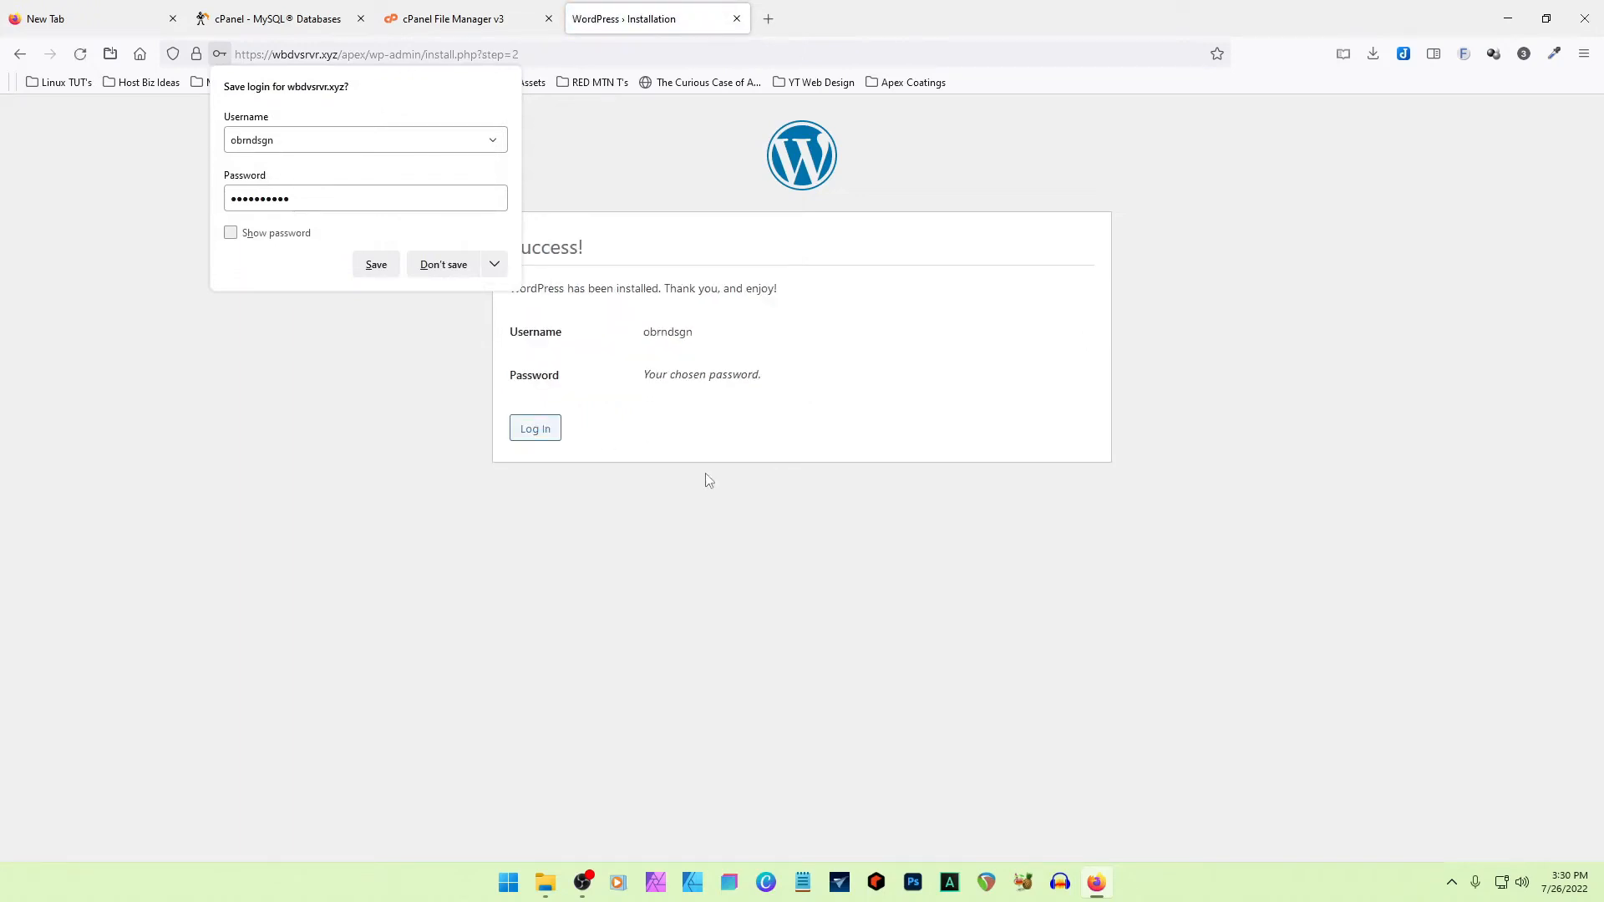
- Proceed to the login page, go from there to the Apex Coatings home page, and look over its default content
{"action": "left_click", "coordinate": [537, 435]}
{"action": "left_click", "coordinate": [741, 539]}
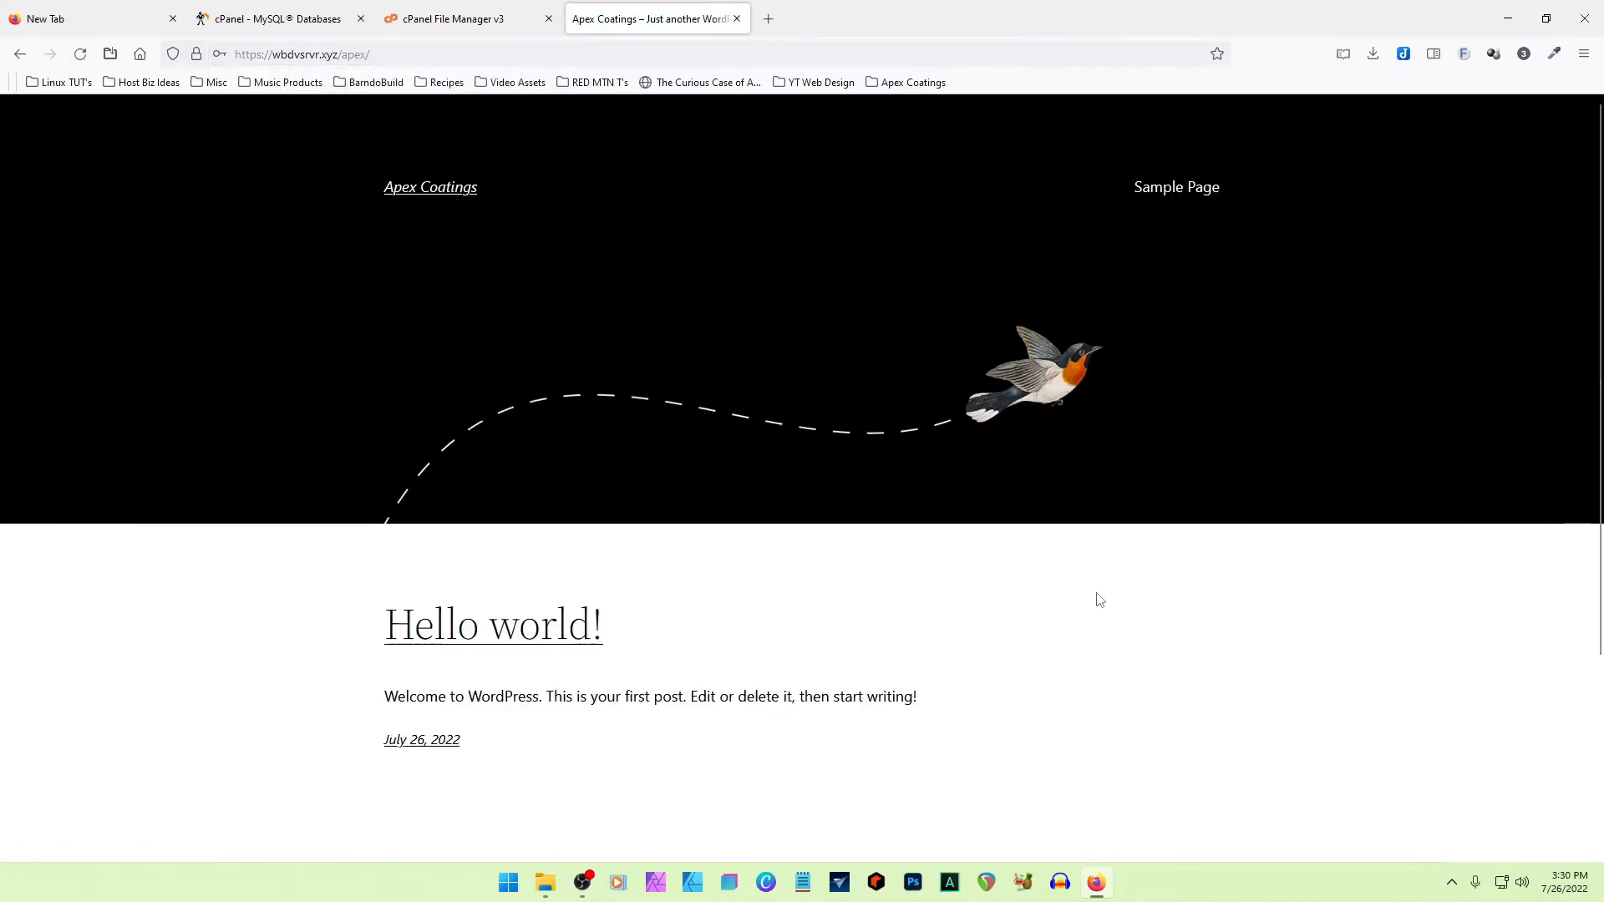
{"action": "scroll", "coordinate": [1099, 598], "scroll_direction": "down", "scroll_amount": 3}
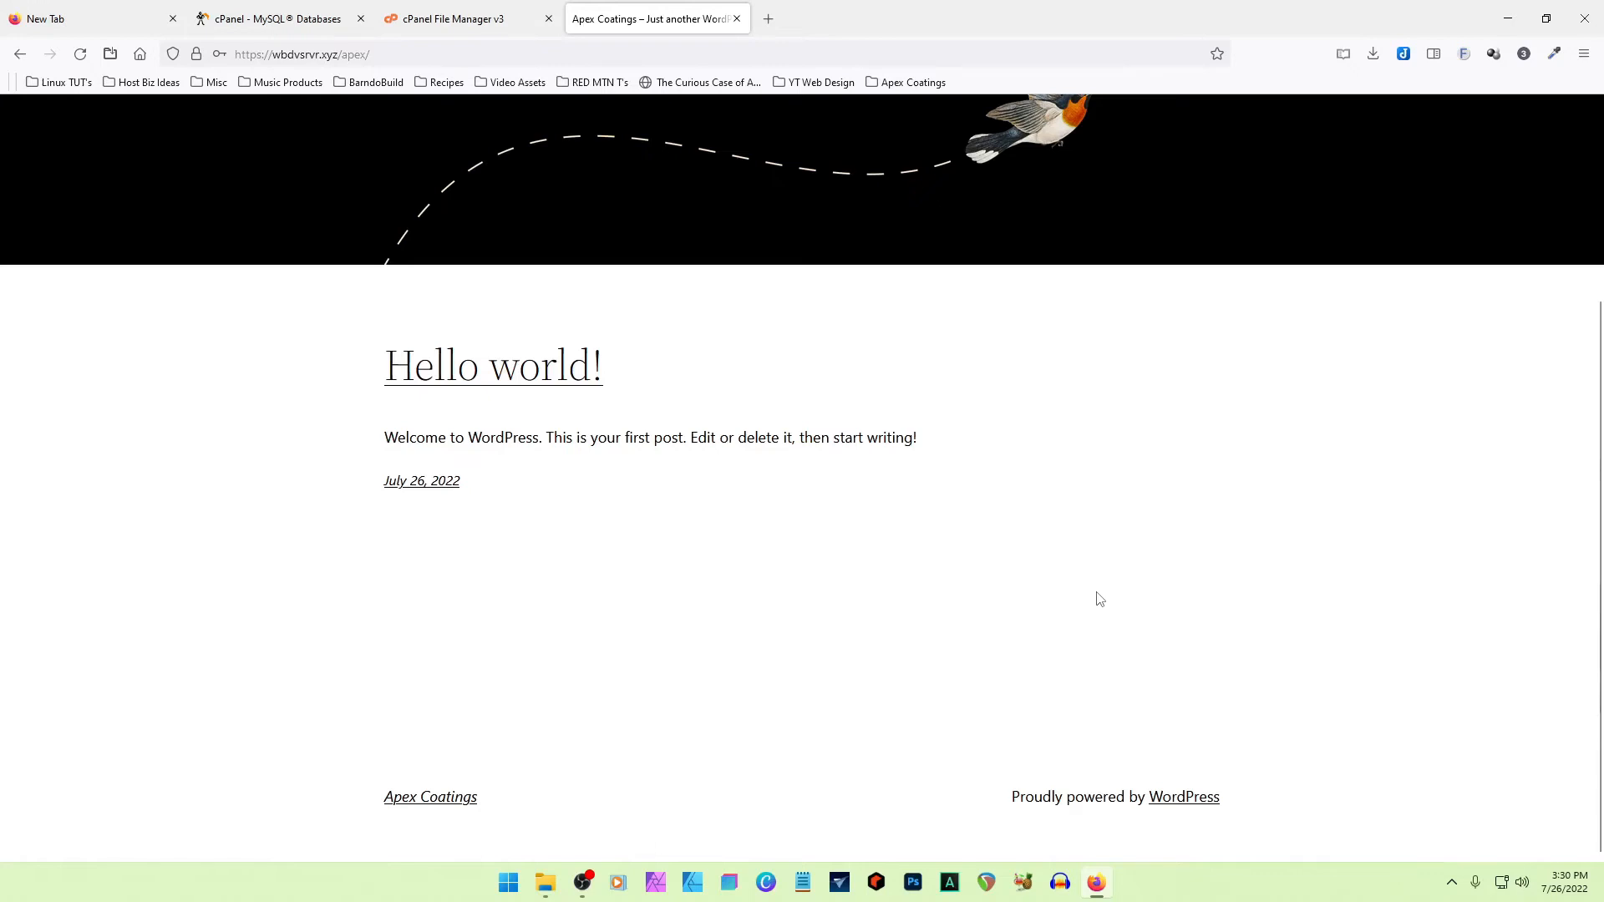
{"action": "scroll", "coordinate": [1100, 598], "scroll_direction": "up", "scroll_amount": 3}
{"action": "left_click", "coordinate": [444, 56]}
{"action": "left_click", "coordinate": [445, 60]}
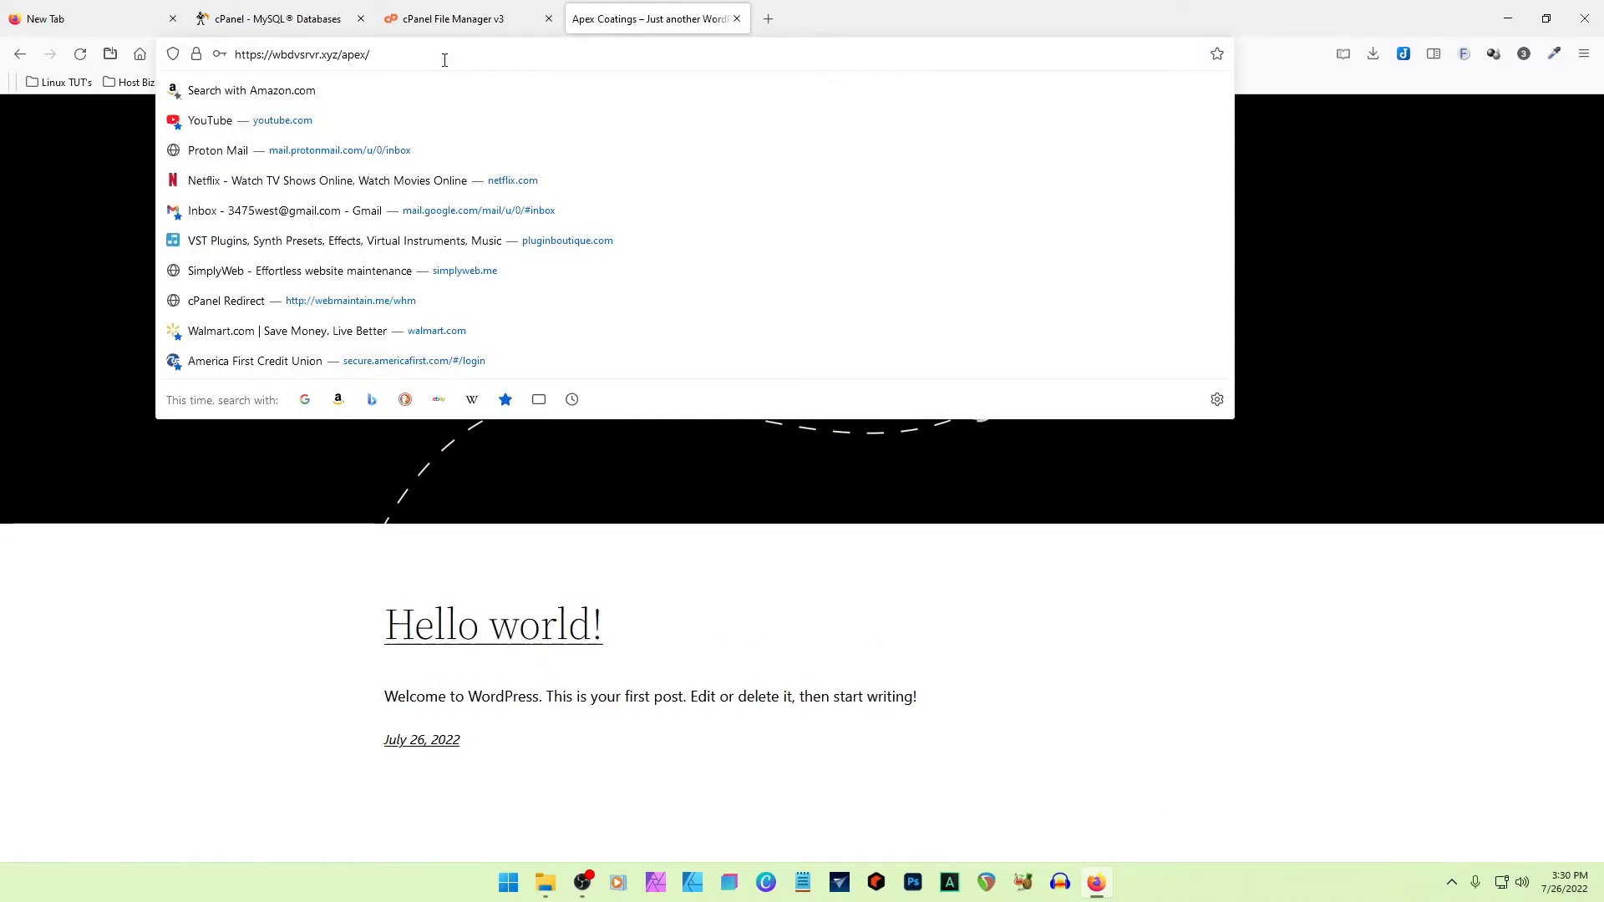
{"action": "type", "text": "login"}
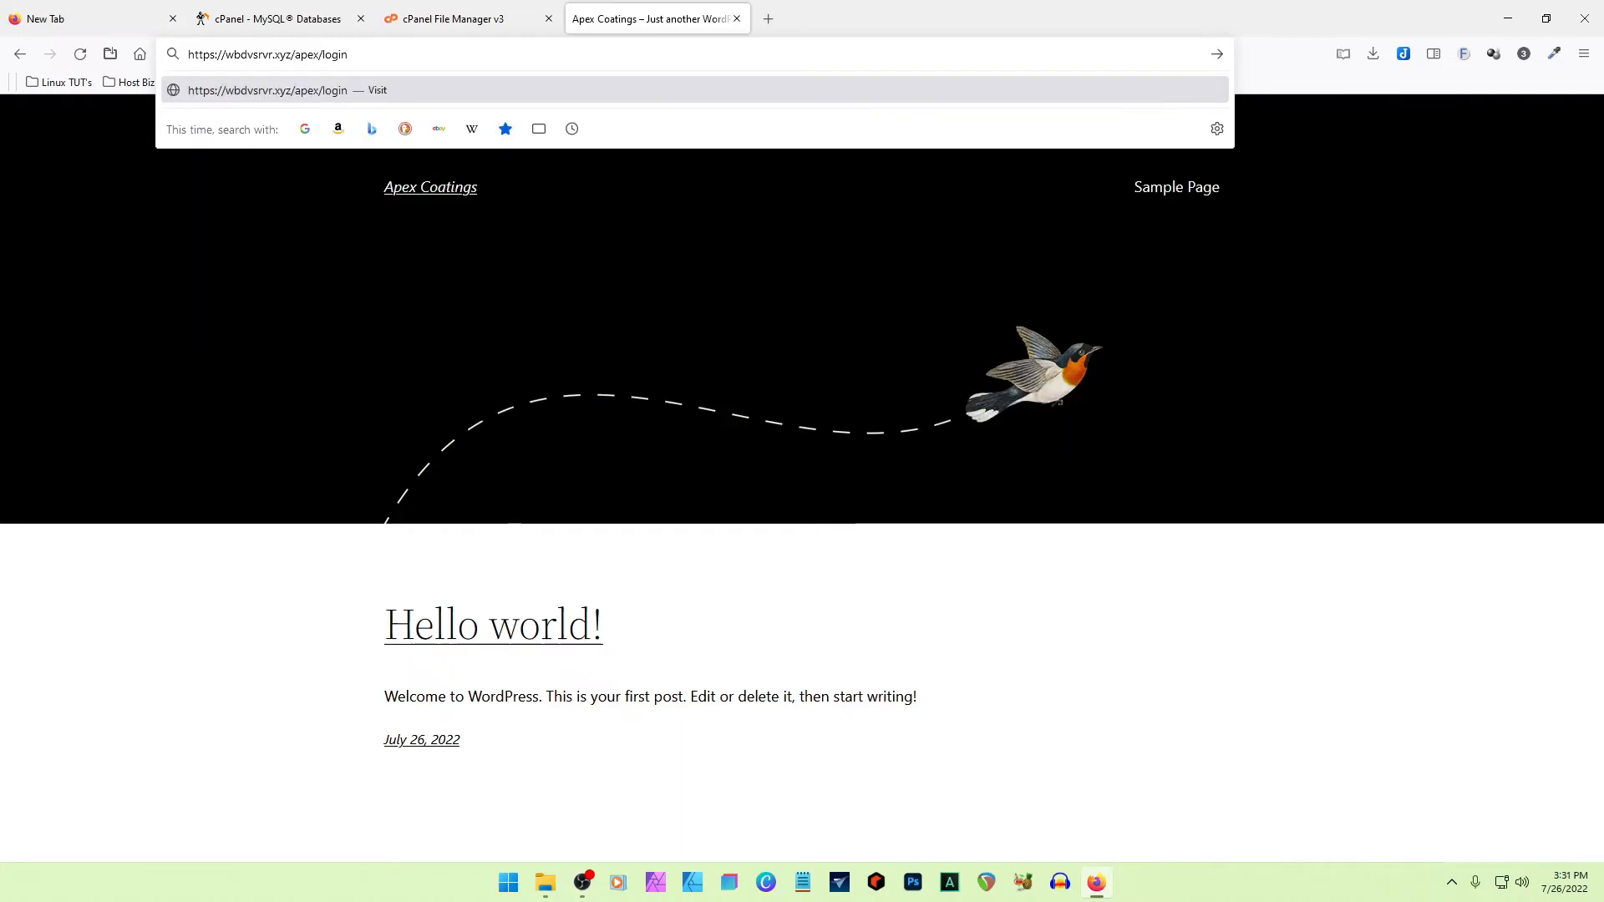
{"action": "key", "text": "Return"}
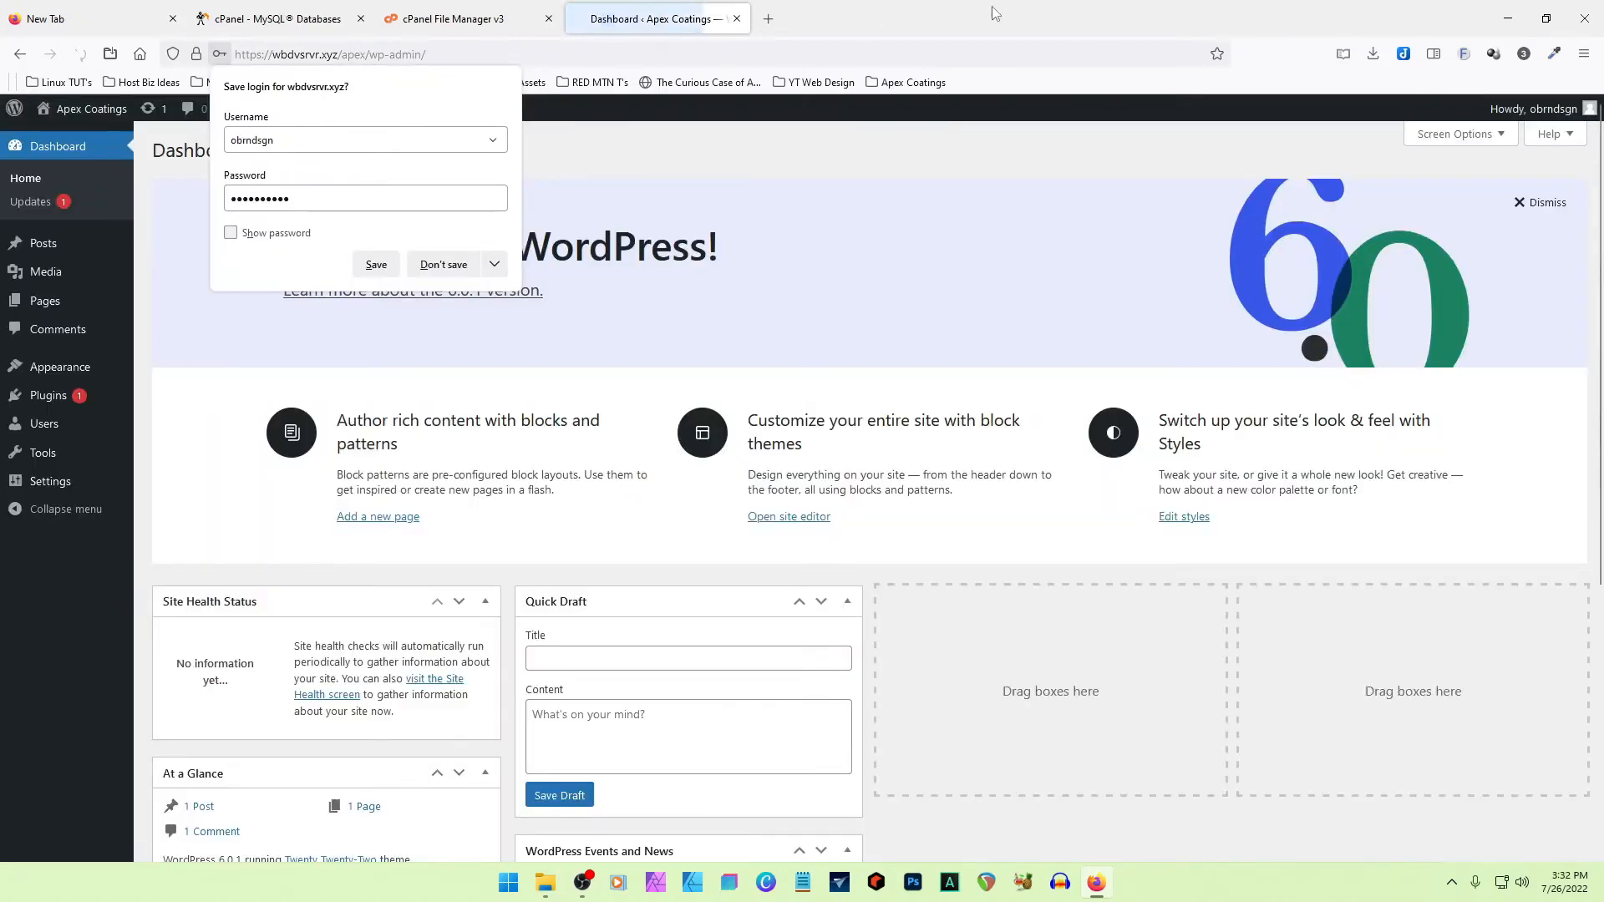
- Close the browser's save-login prompt and dismiss the Welcome to WordPress panel on the dashboard
{"action": "left_click", "coordinate": [994, 13]}
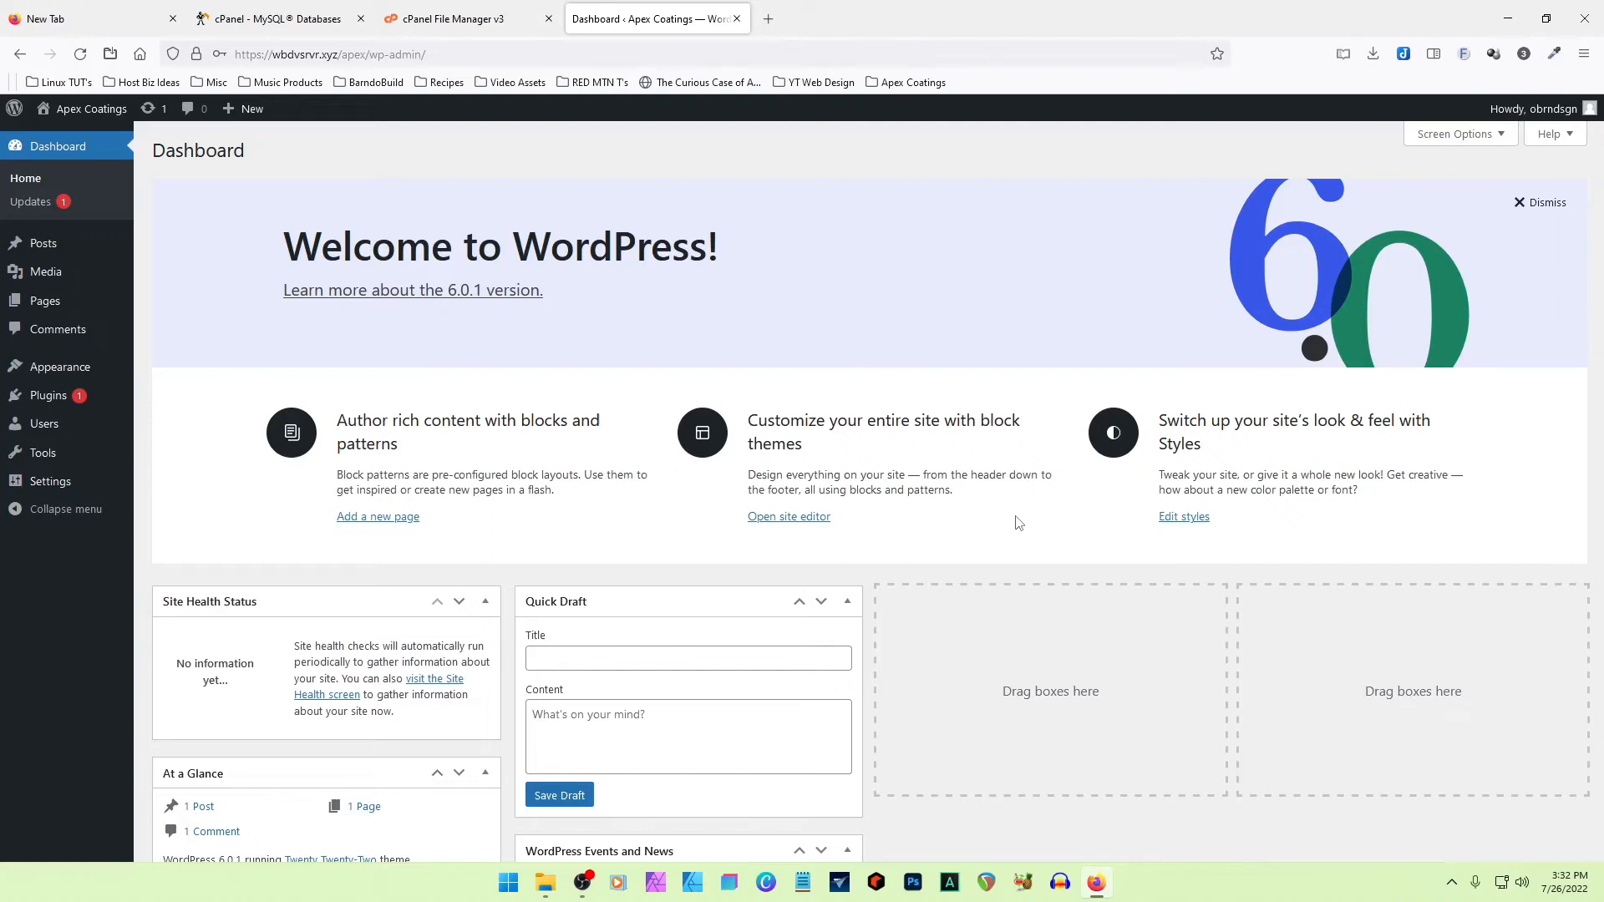
{"action": "left_click", "coordinate": [1546, 203]}
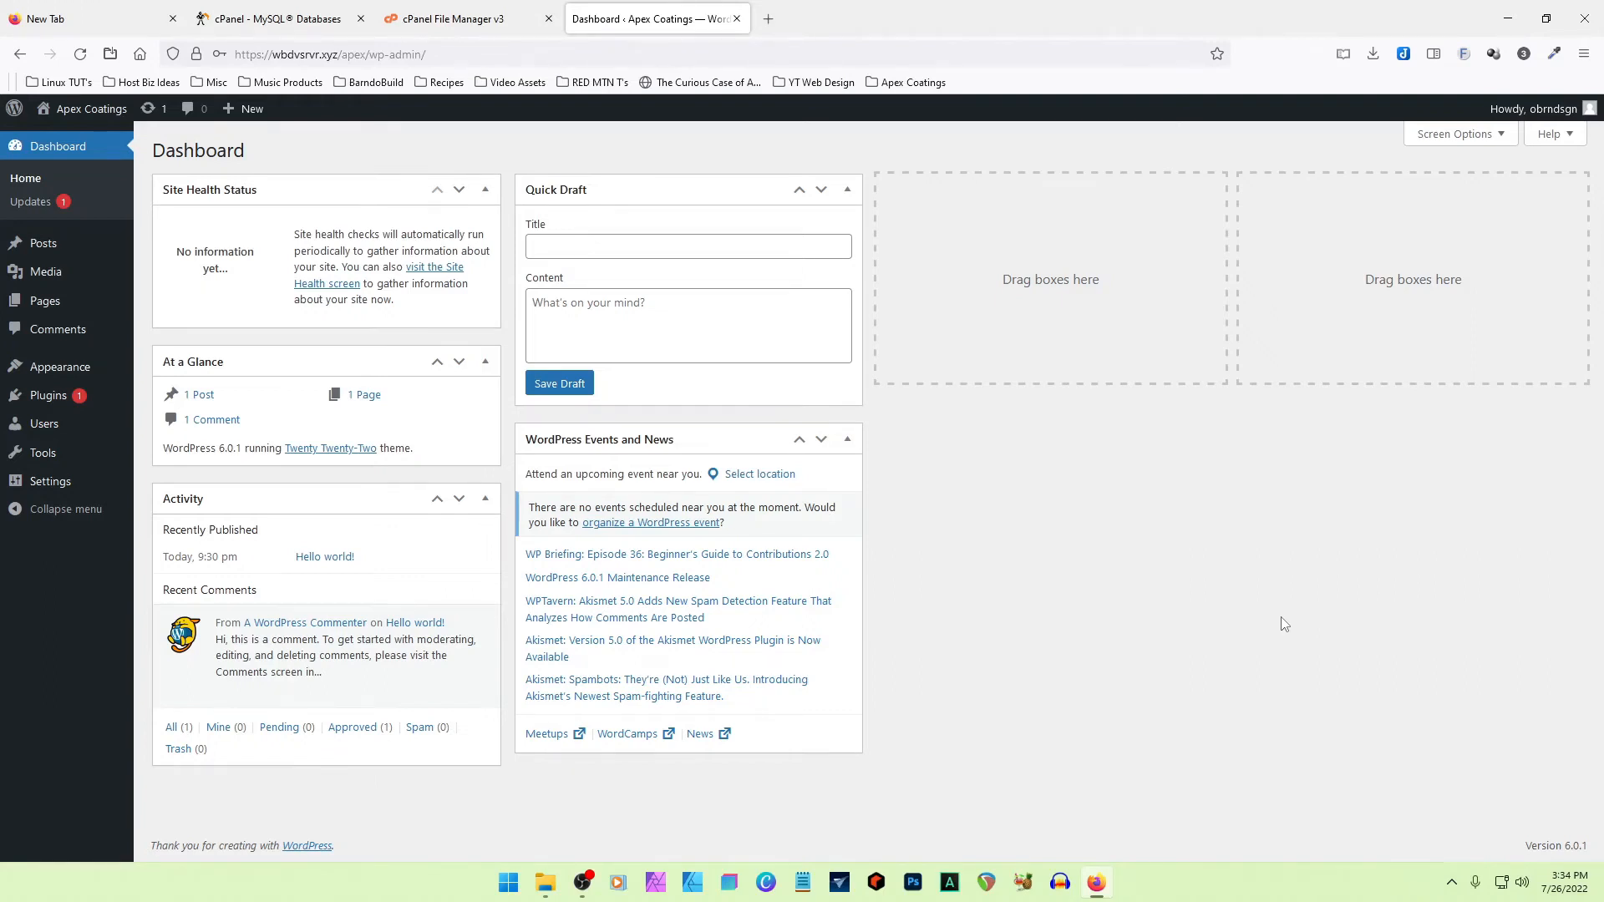
- Update the Akismet Anti-Spam plugin from the WordPress updates page, then return to that page
{"action": "left_click", "coordinate": [35, 205]}
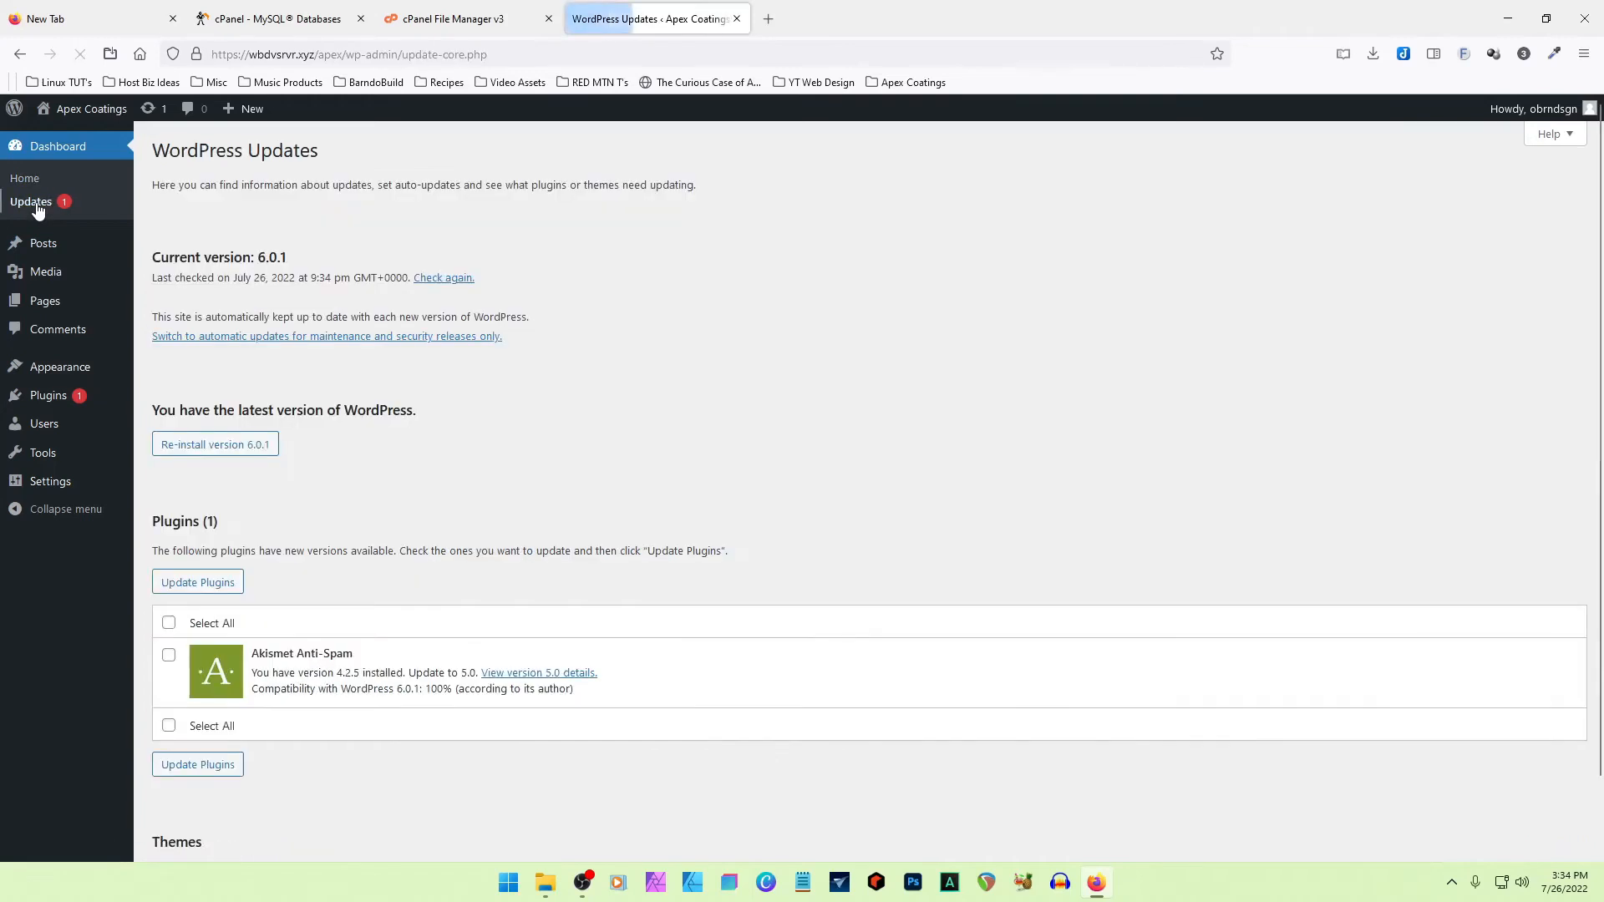
{"action": "left_click", "coordinate": [168, 655]}
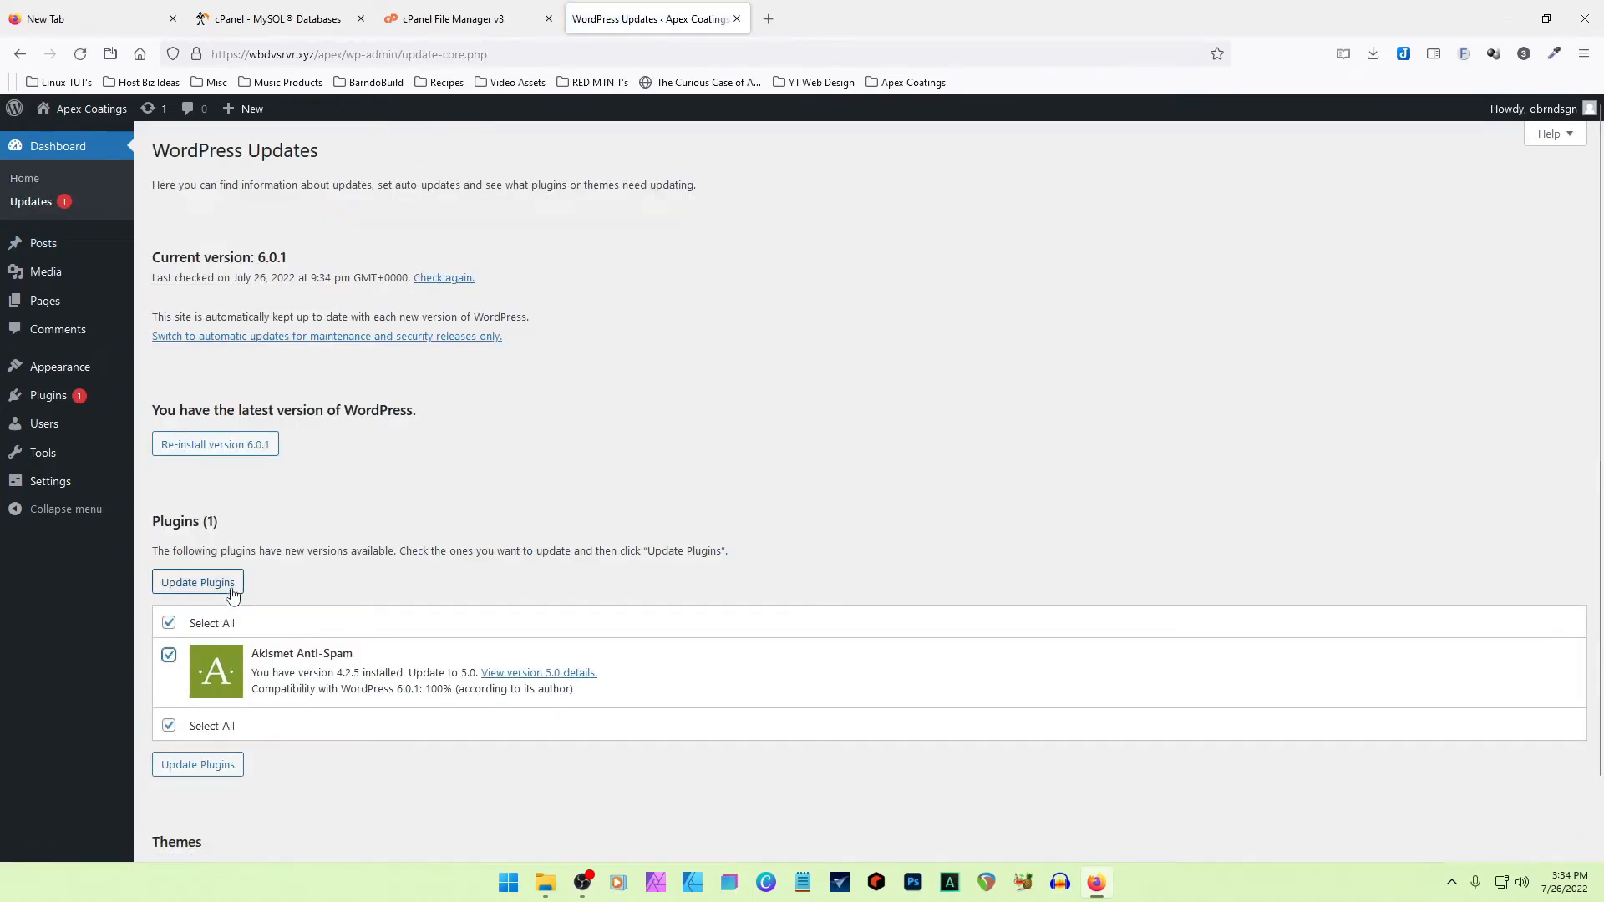
{"action": "left_click", "coordinate": [198, 582]}
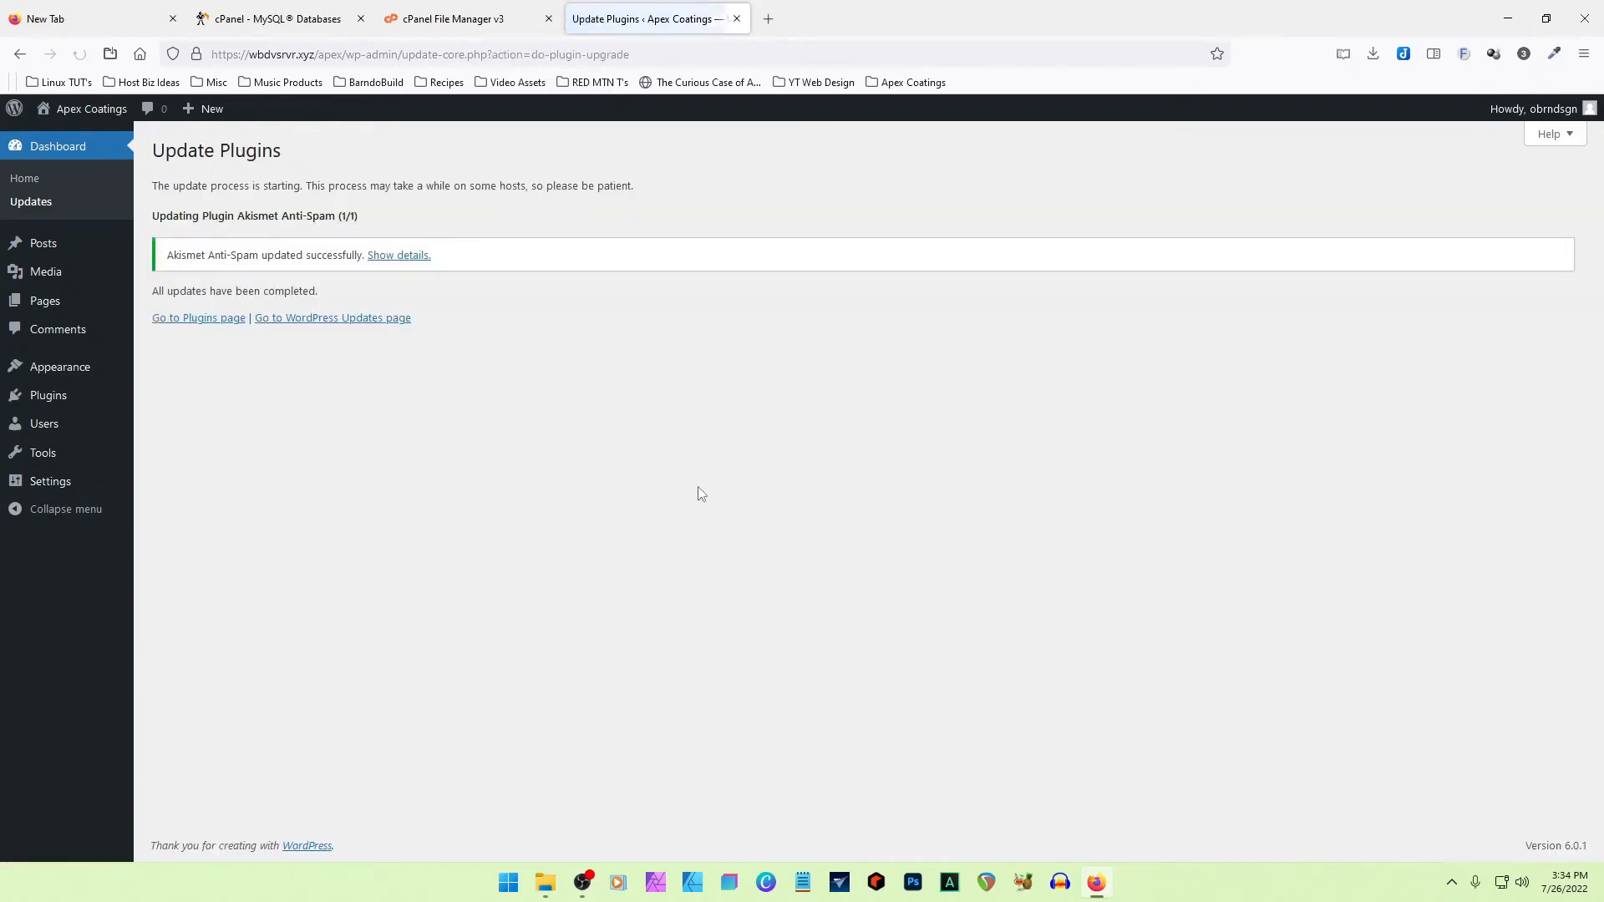
{"action": "left_click", "coordinate": [330, 319]}
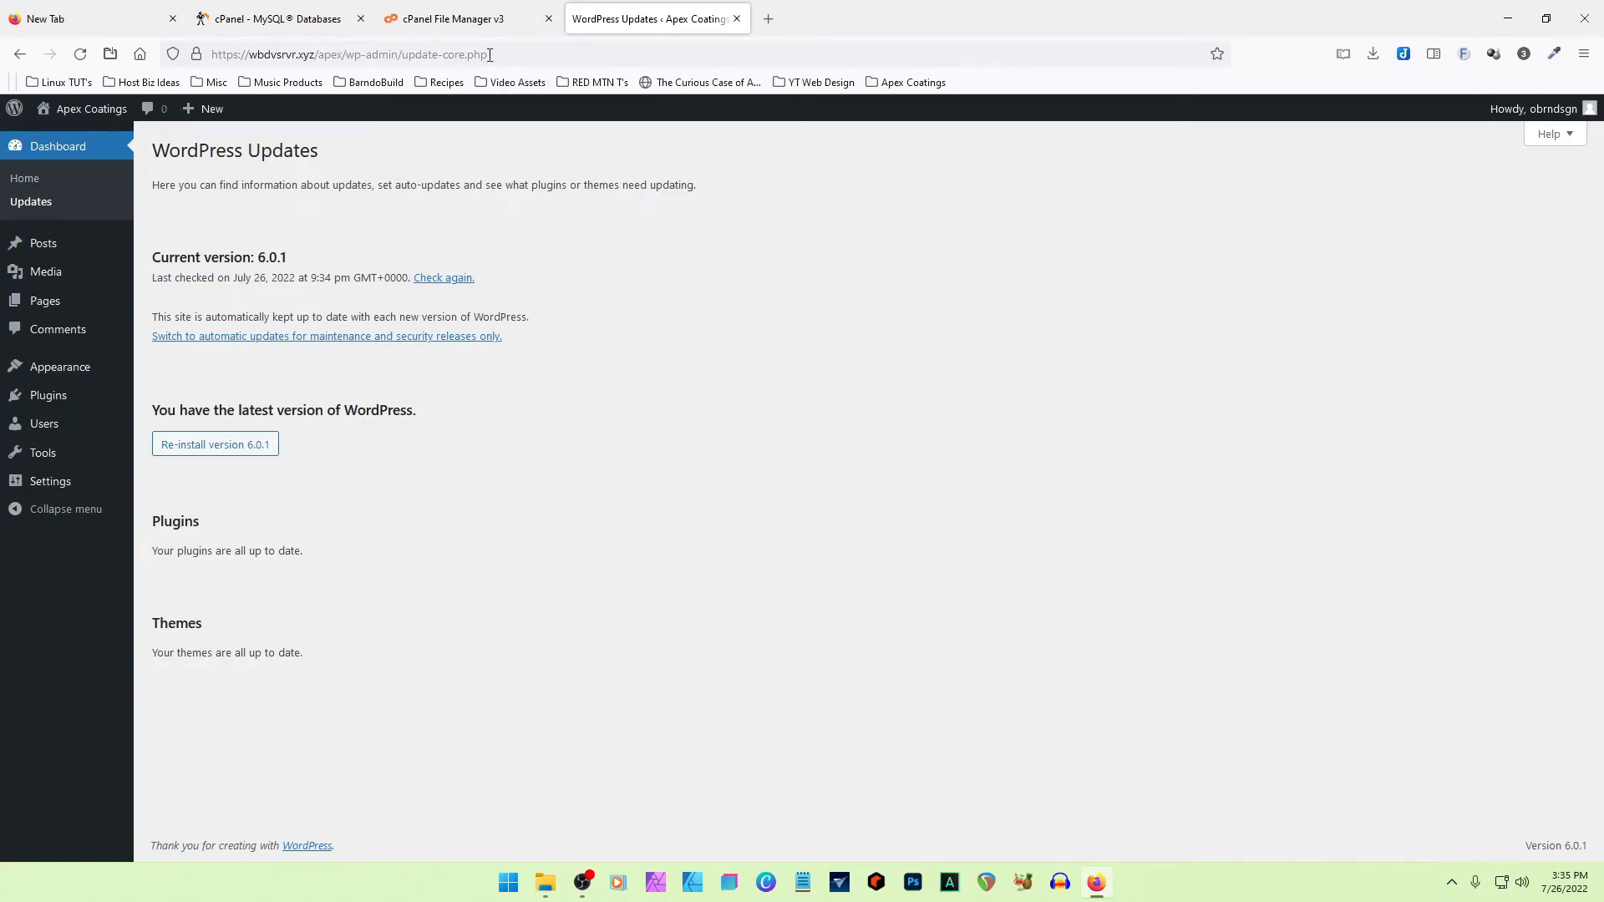
- Switch to the cPanel File Manager and open the plugins folder inside public_html/apex/wp-content
{"action": "left_click", "coordinate": [478, 20]}
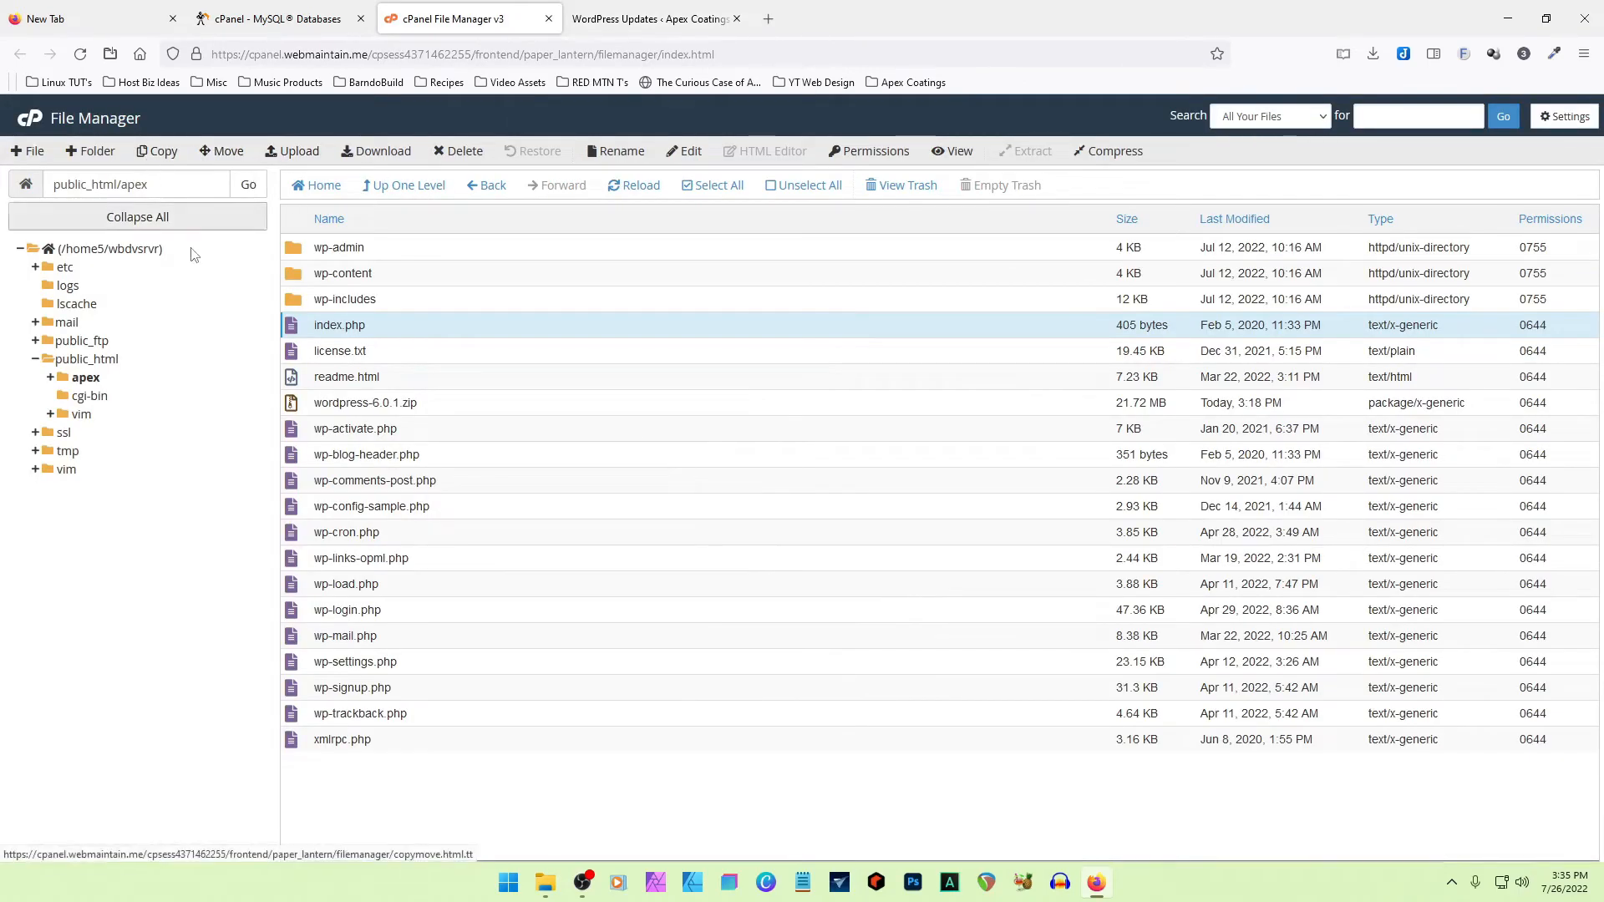
{"action": "left_click", "coordinate": [57, 373]}
{"action": "double_click", "coordinate": [301, 275]}
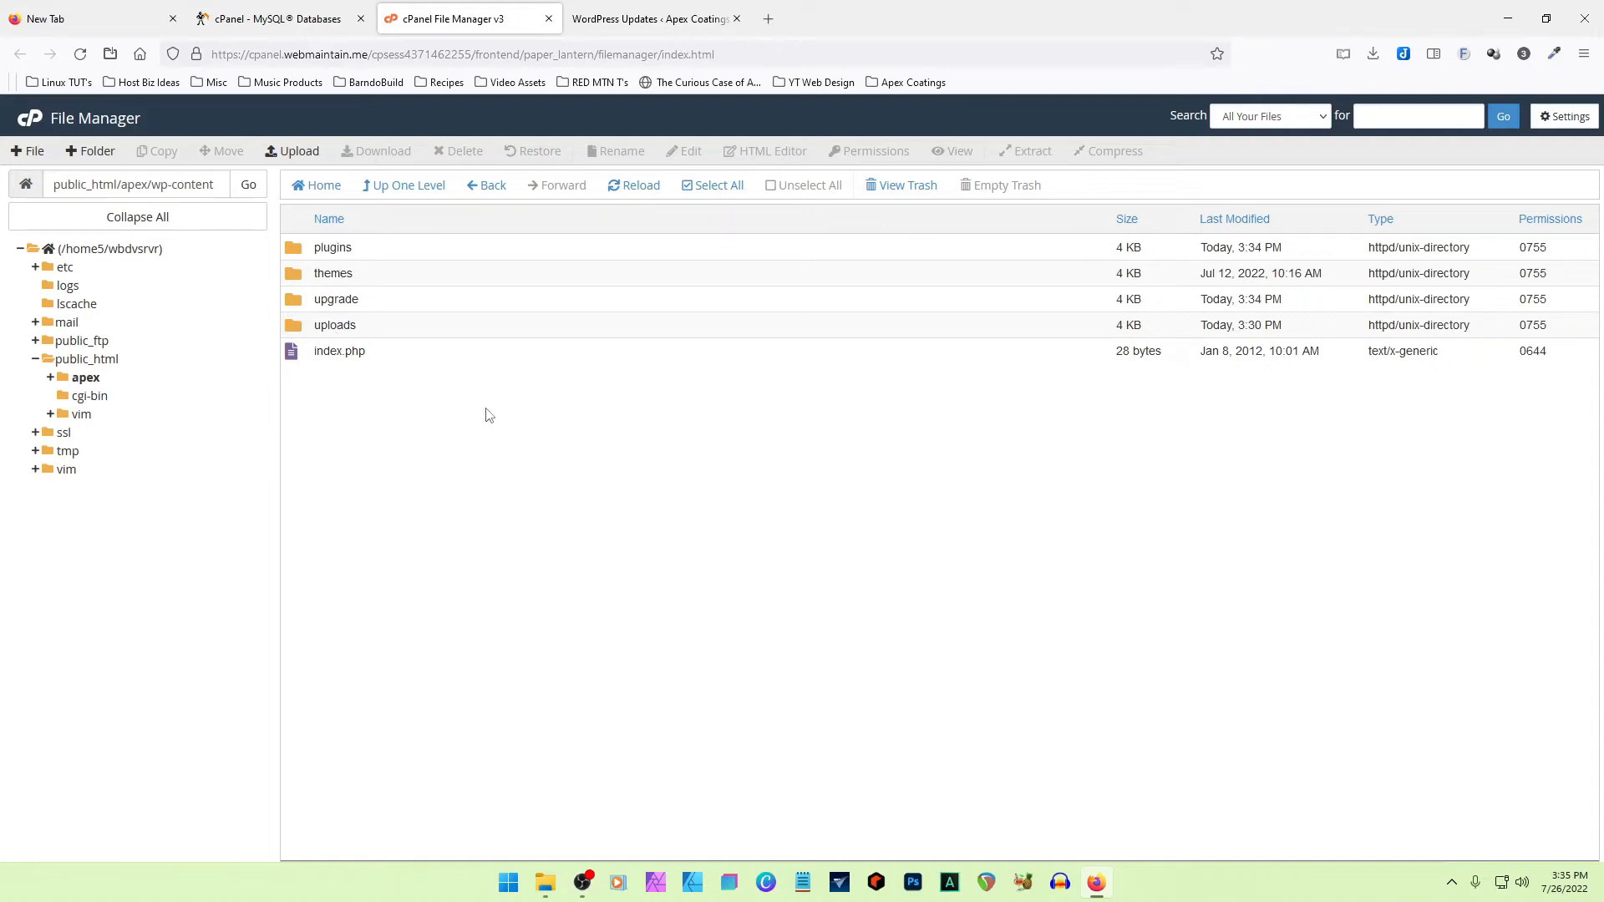
{"action": "double_click", "coordinate": [294, 251]}
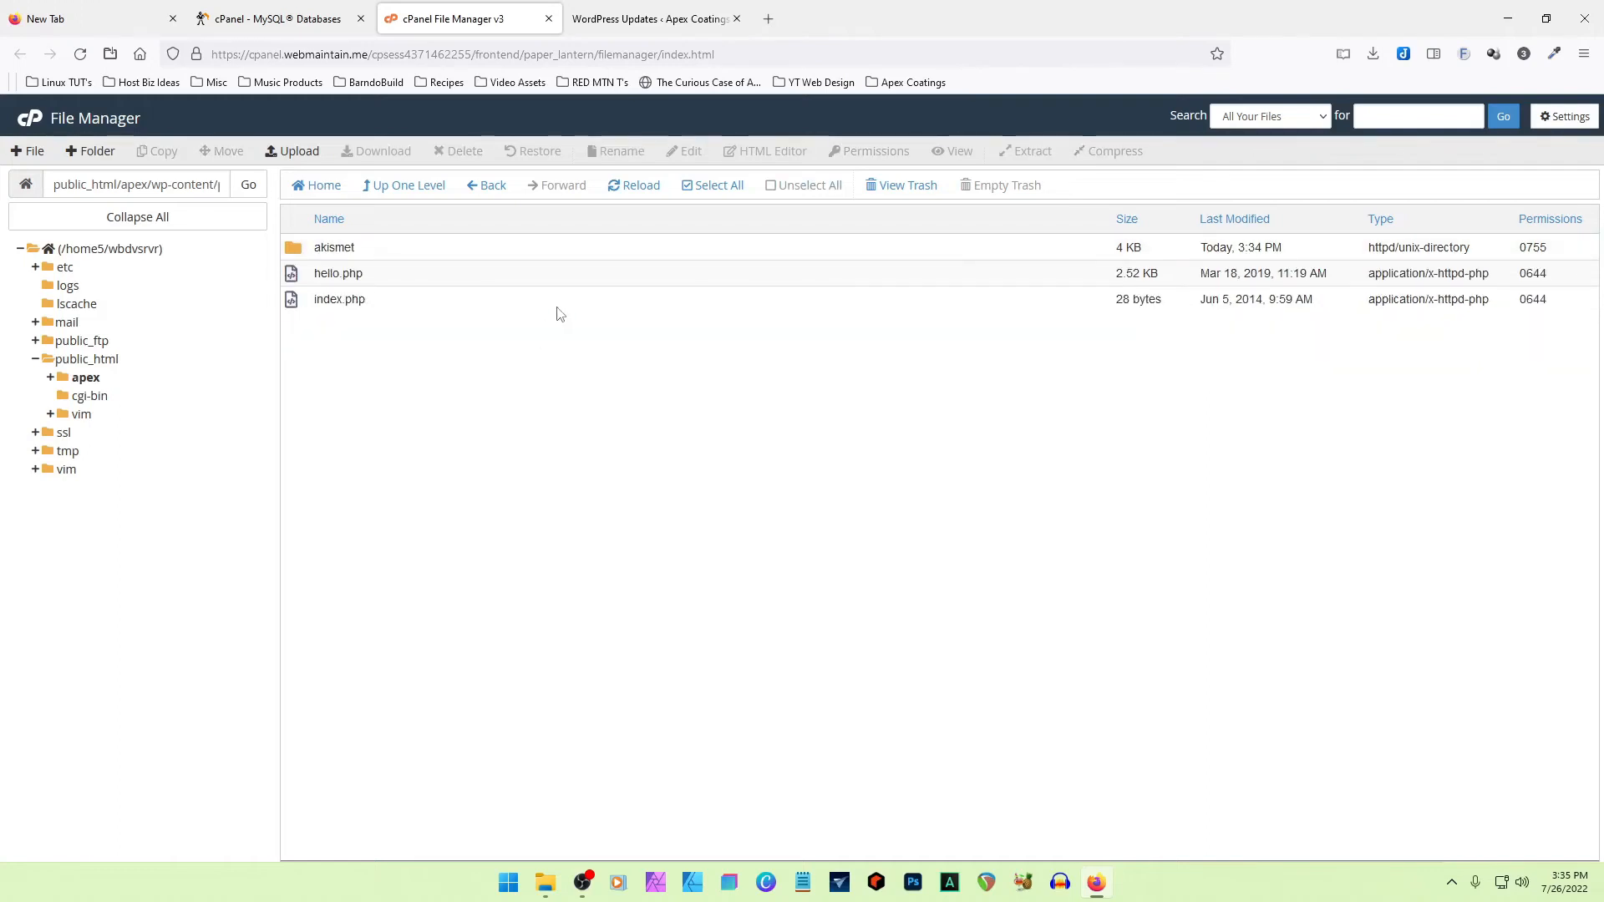
- Compare the installed plugins listed in WordPress with the files in the server's plugins folder
{"action": "left_click", "coordinate": [629, 21]}
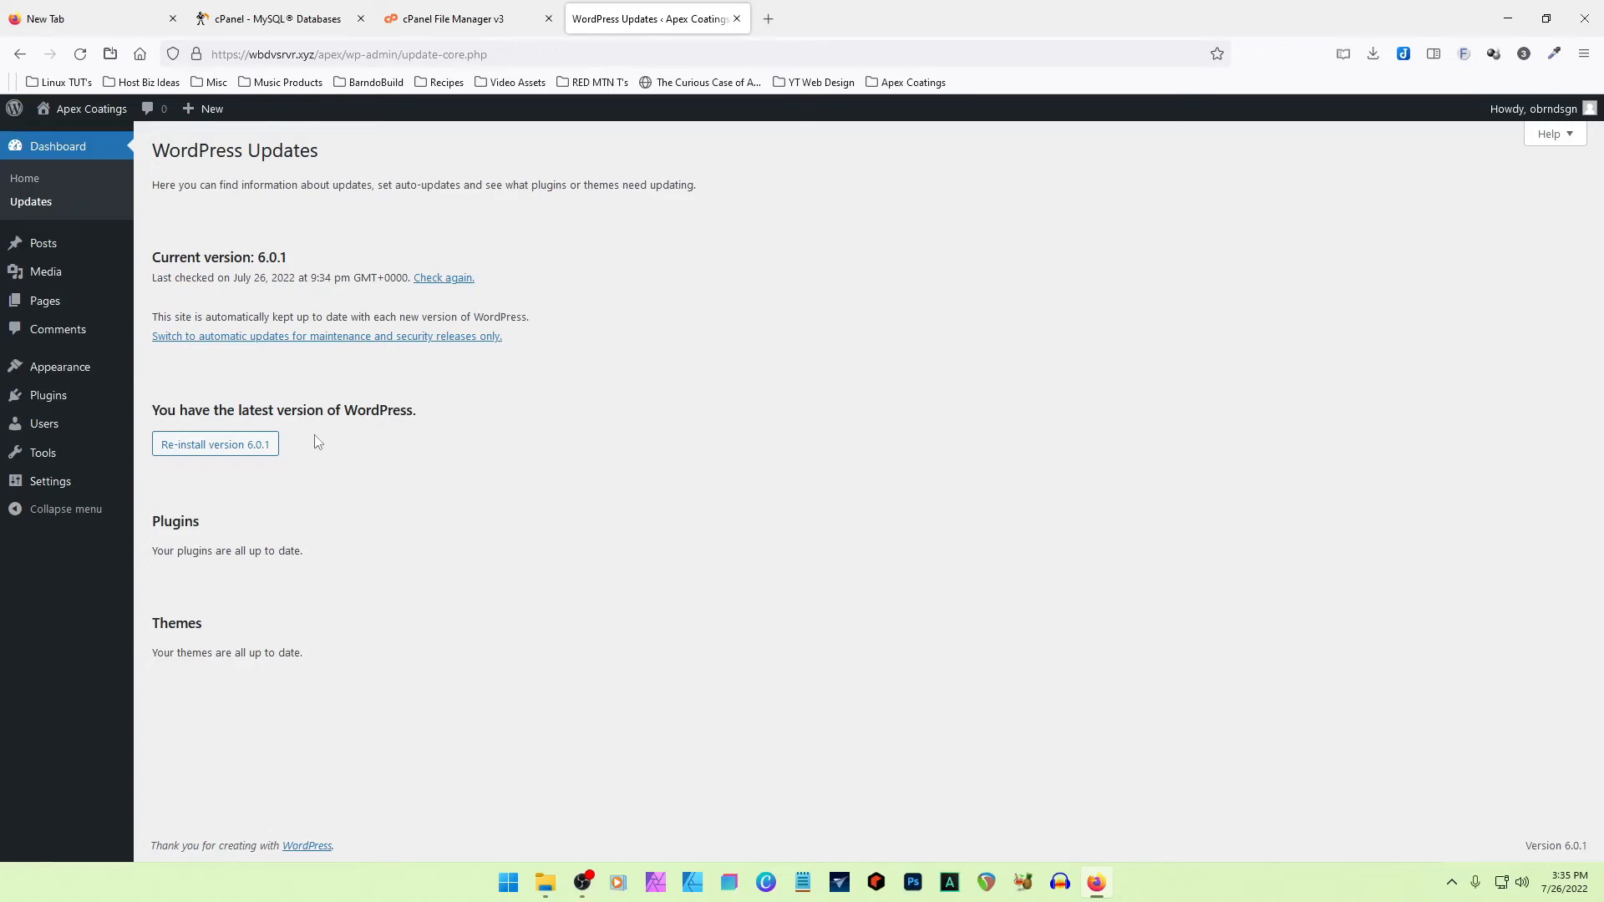
{"action": "left_click", "coordinate": [57, 395]}
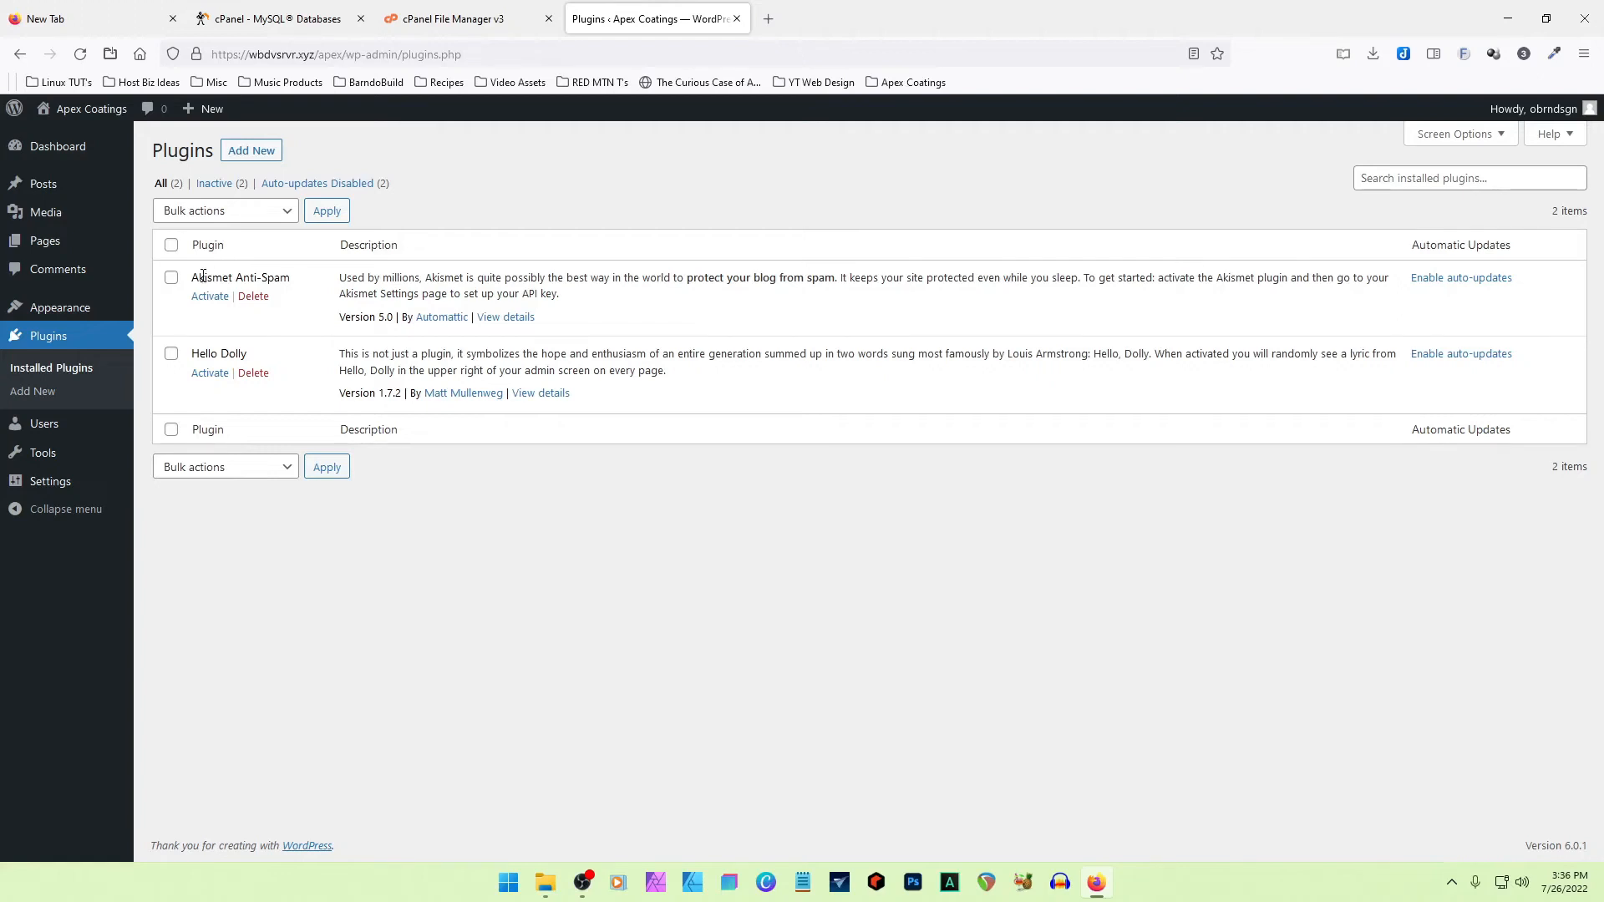
{"action": "key", "text": "ctrl+shift+Tab"}
{"action": "left_click_drag", "start_coordinate": [391, 275], "coordinate": [319, 278]}
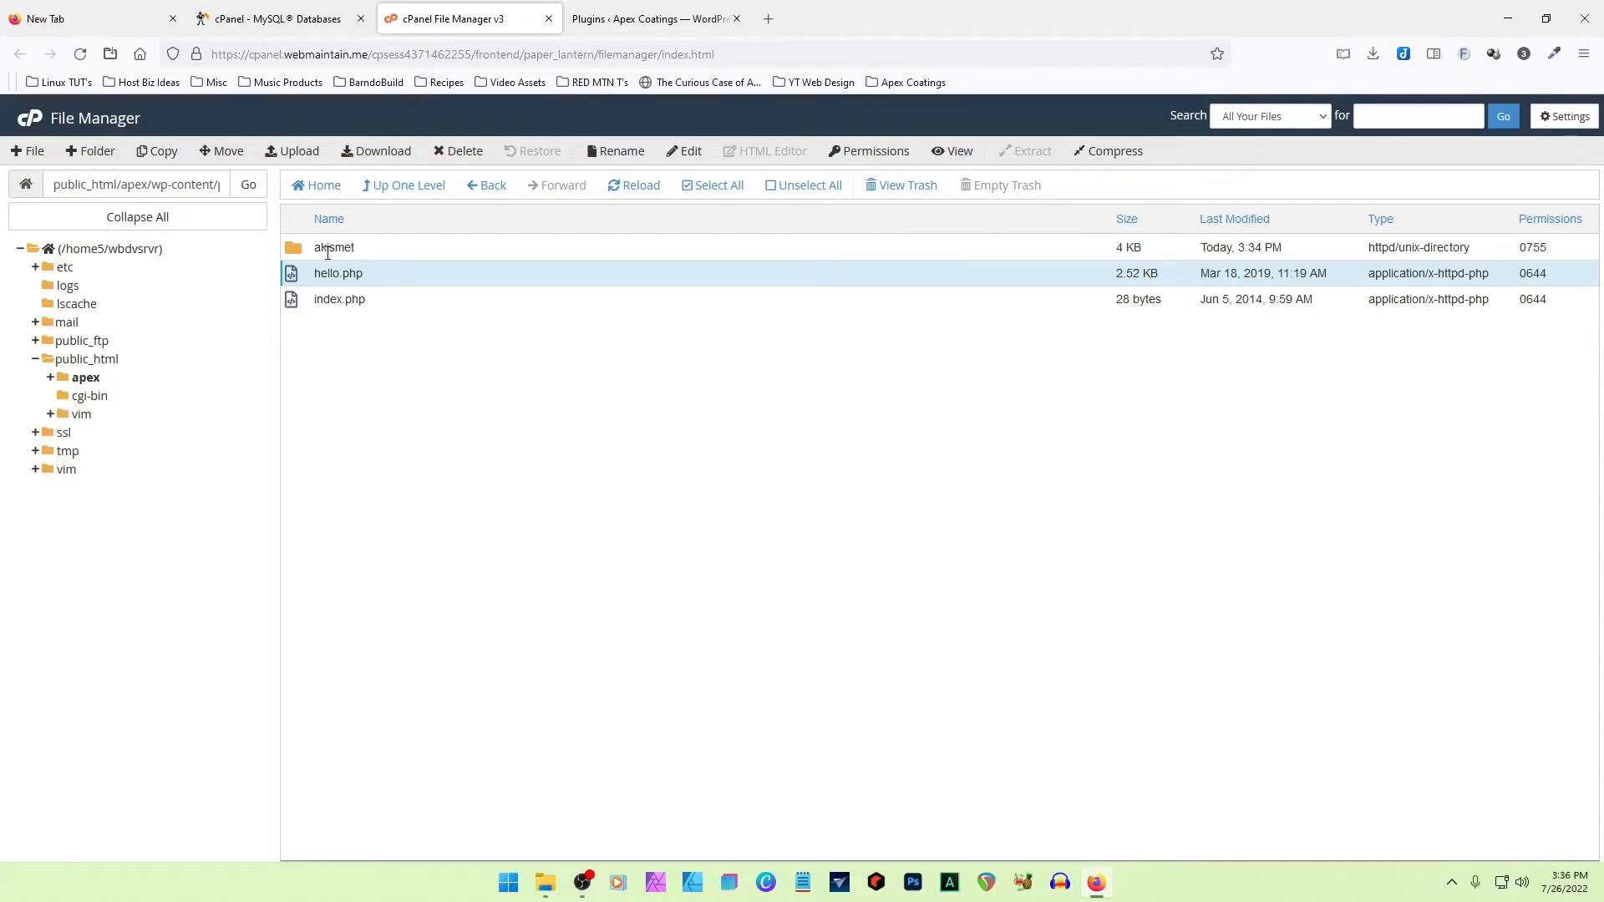
{"action": "left_click", "coordinate": [640, 23]}
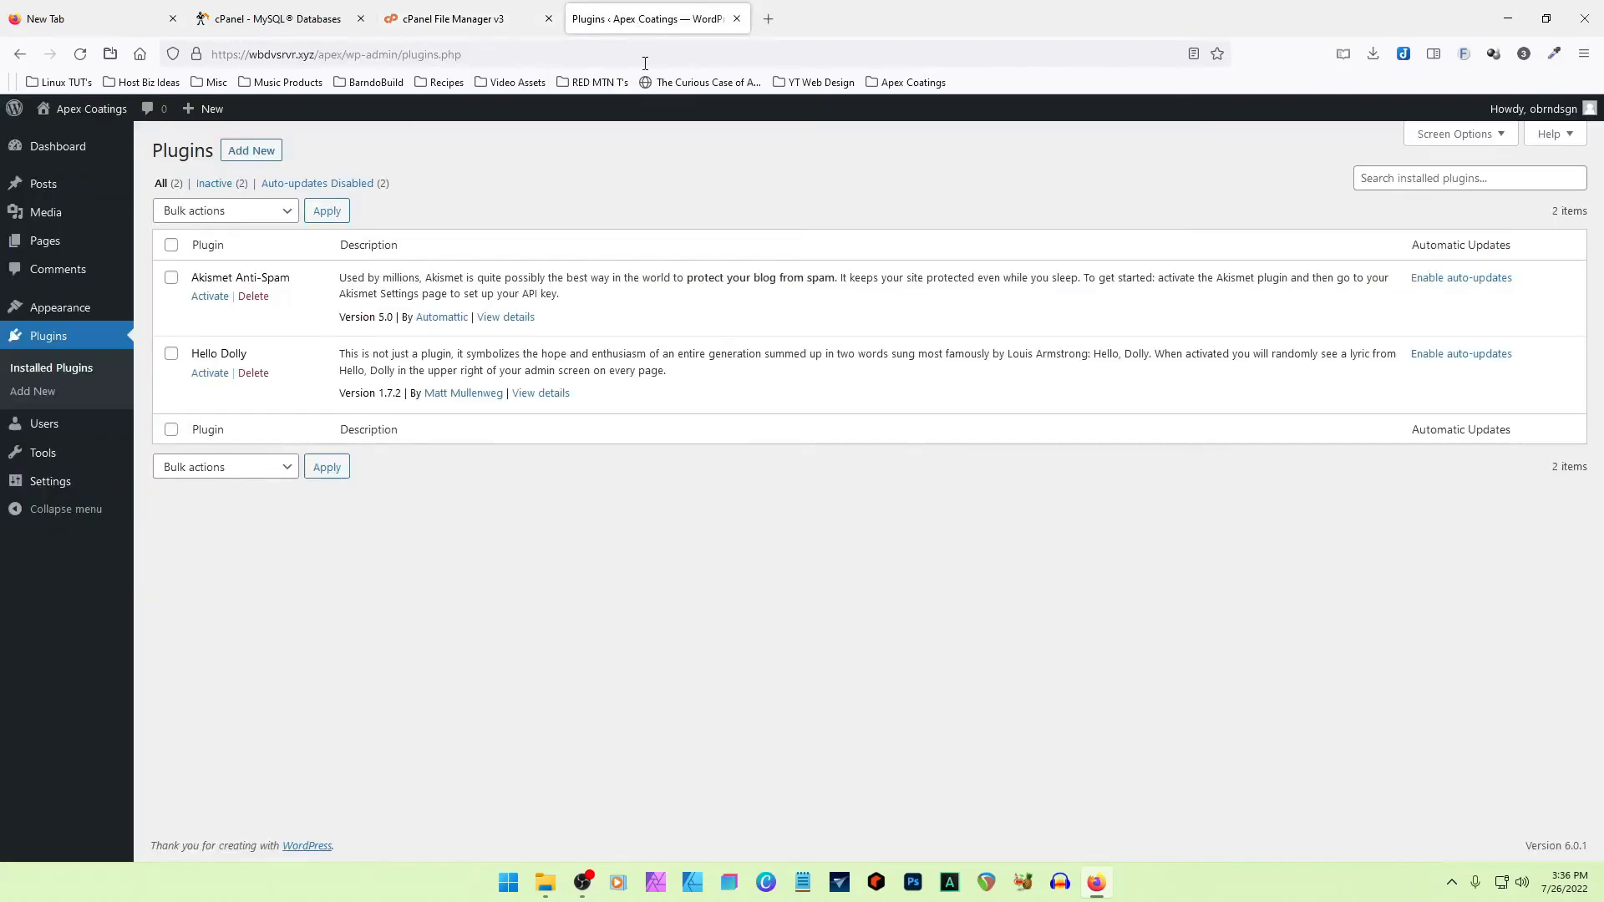
- Upload oxygen.4.0.2.zip from Downloads to the site's wp-content/plugins folder and return to the folder listing
{"action": "left_click", "coordinate": [478, 22]}
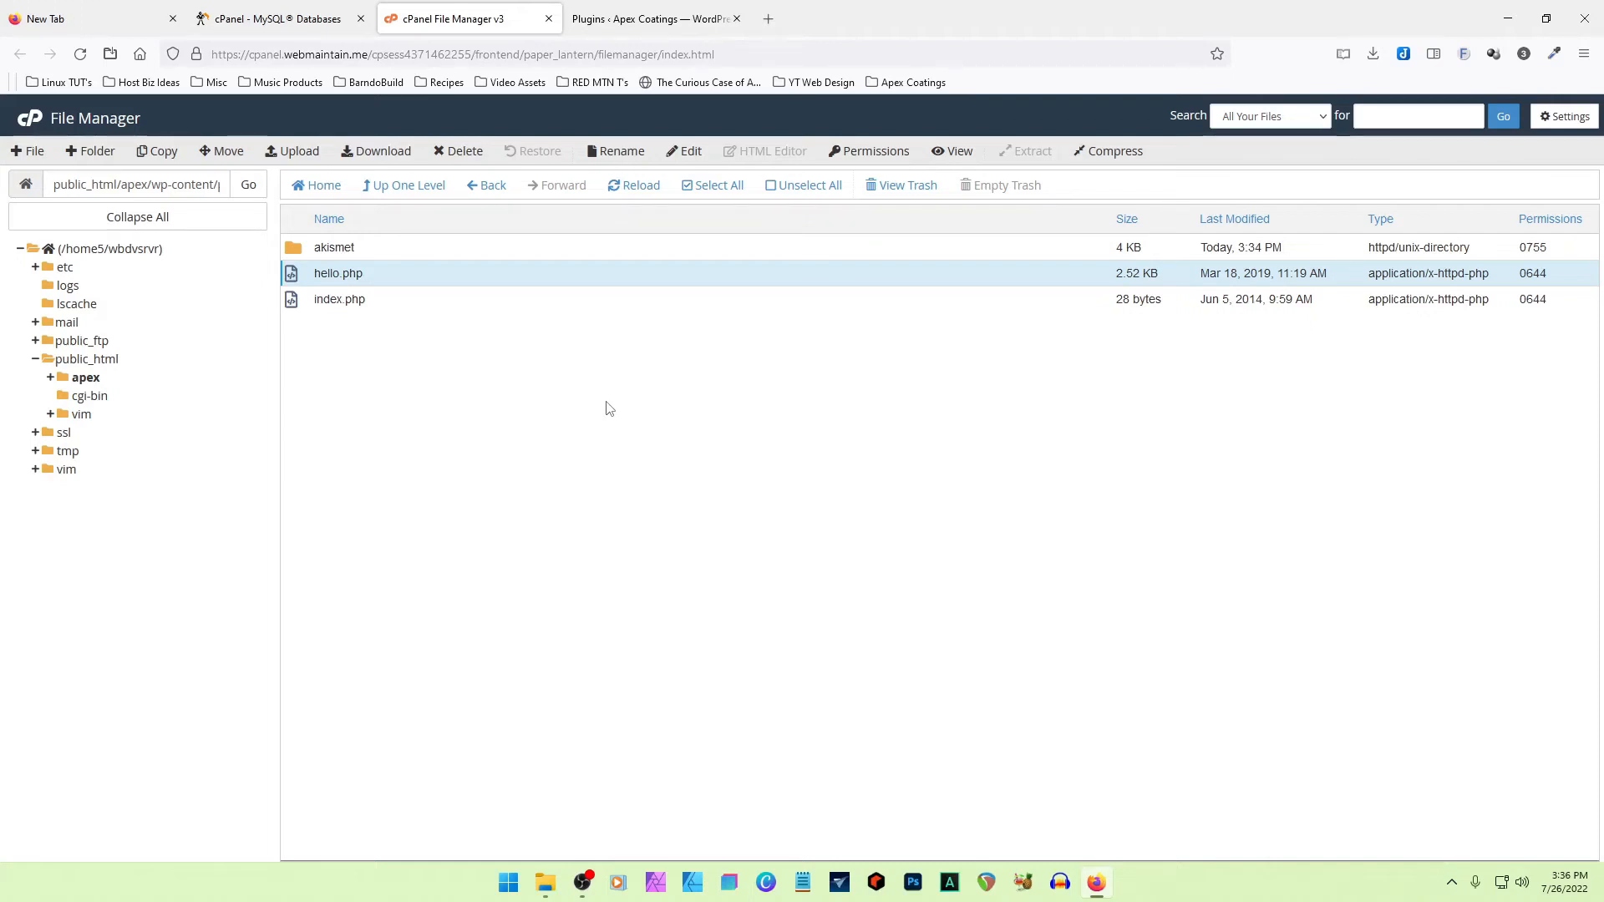
{"action": "left_click", "coordinate": [292, 151]}
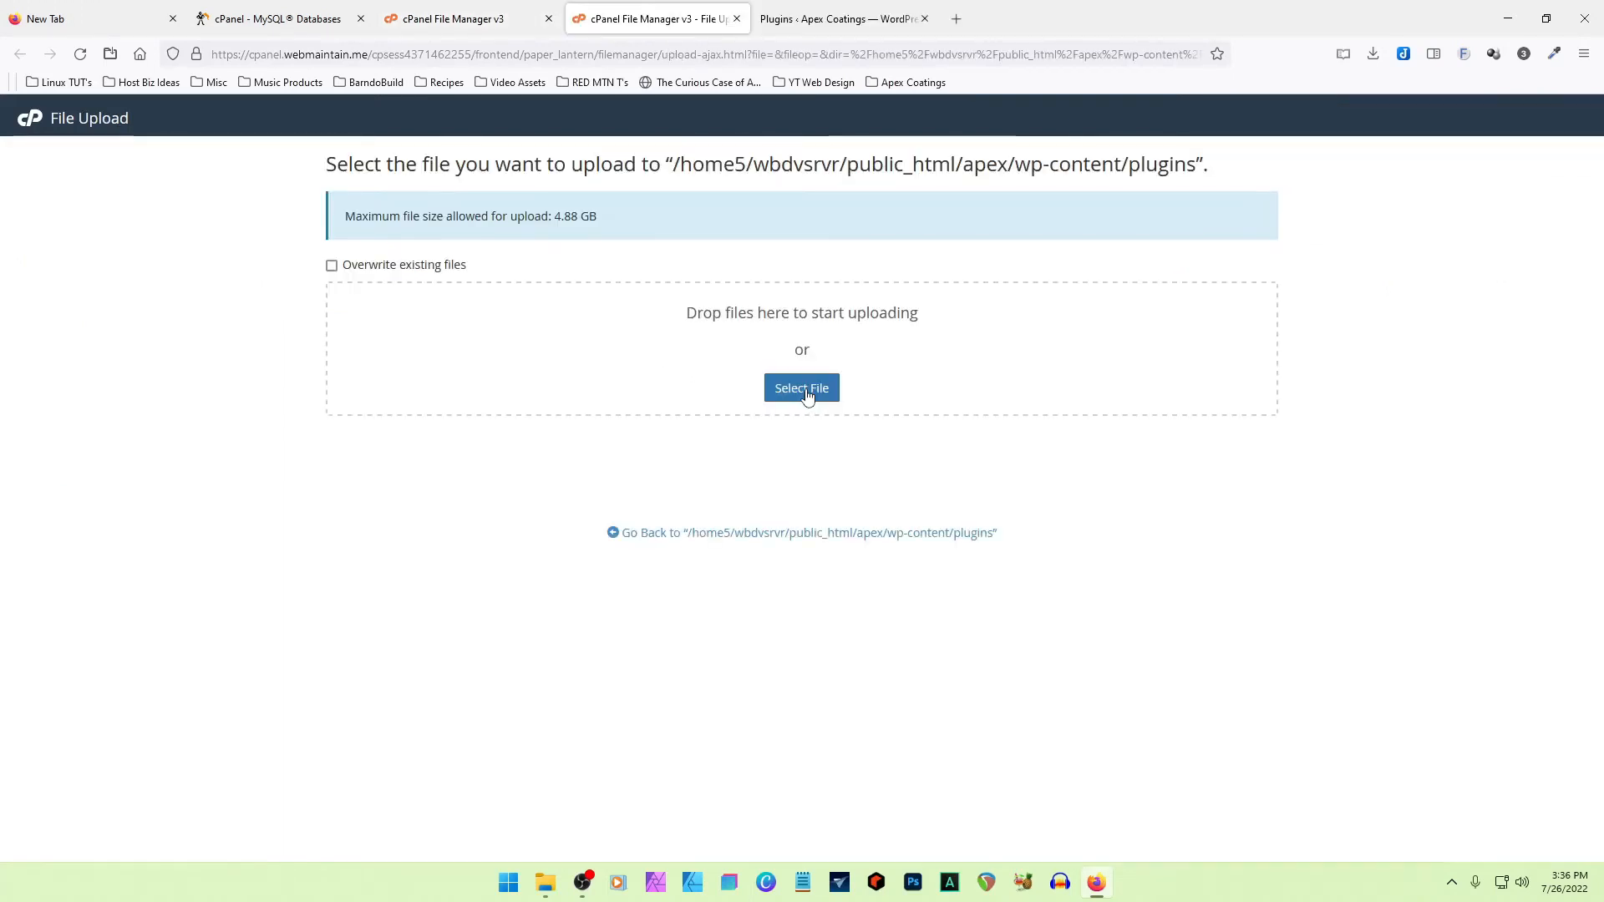
{"action": "left_click", "coordinate": [803, 391]}
{"action": "left_click", "coordinate": [711, 537]}
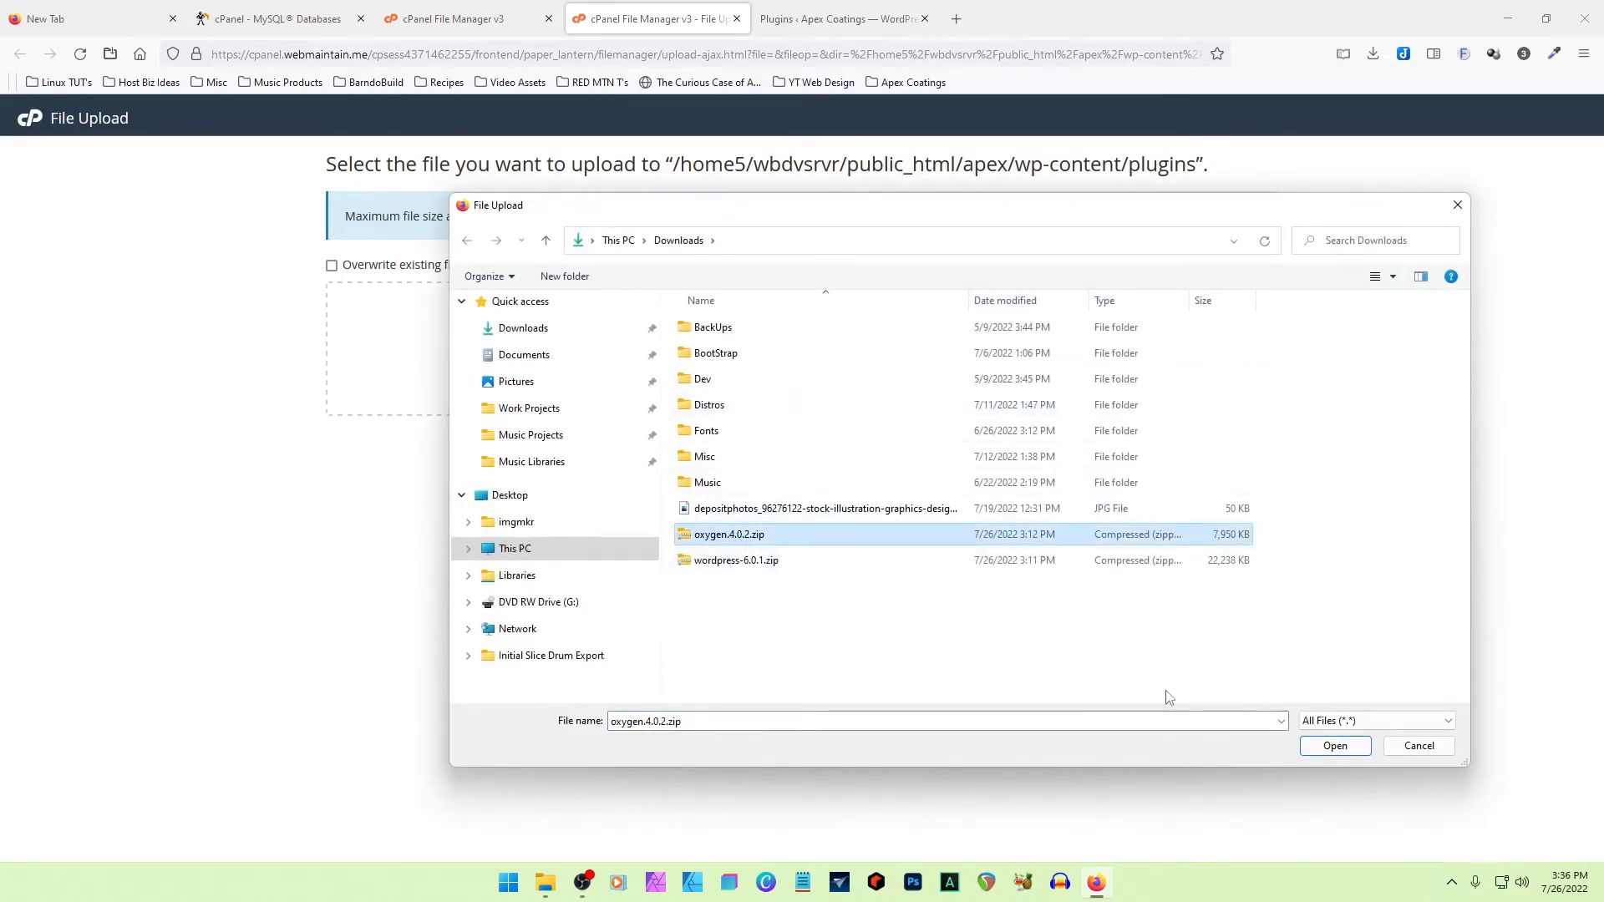
{"action": "left_click", "coordinate": [1337, 747]}
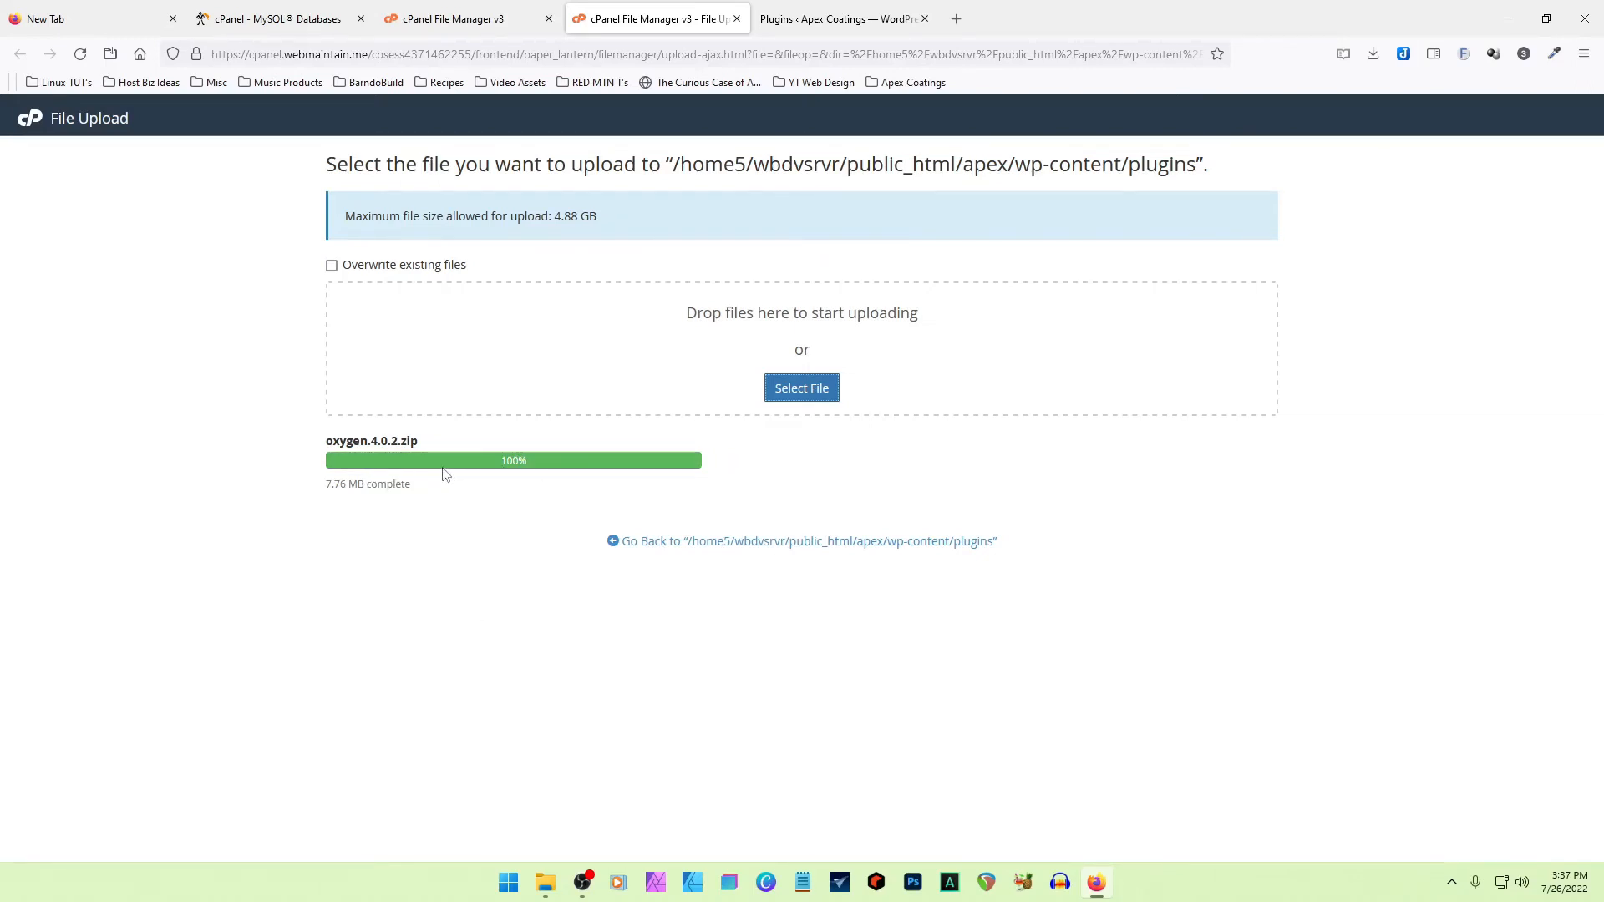
{"action": "left_click", "coordinate": [648, 543]}
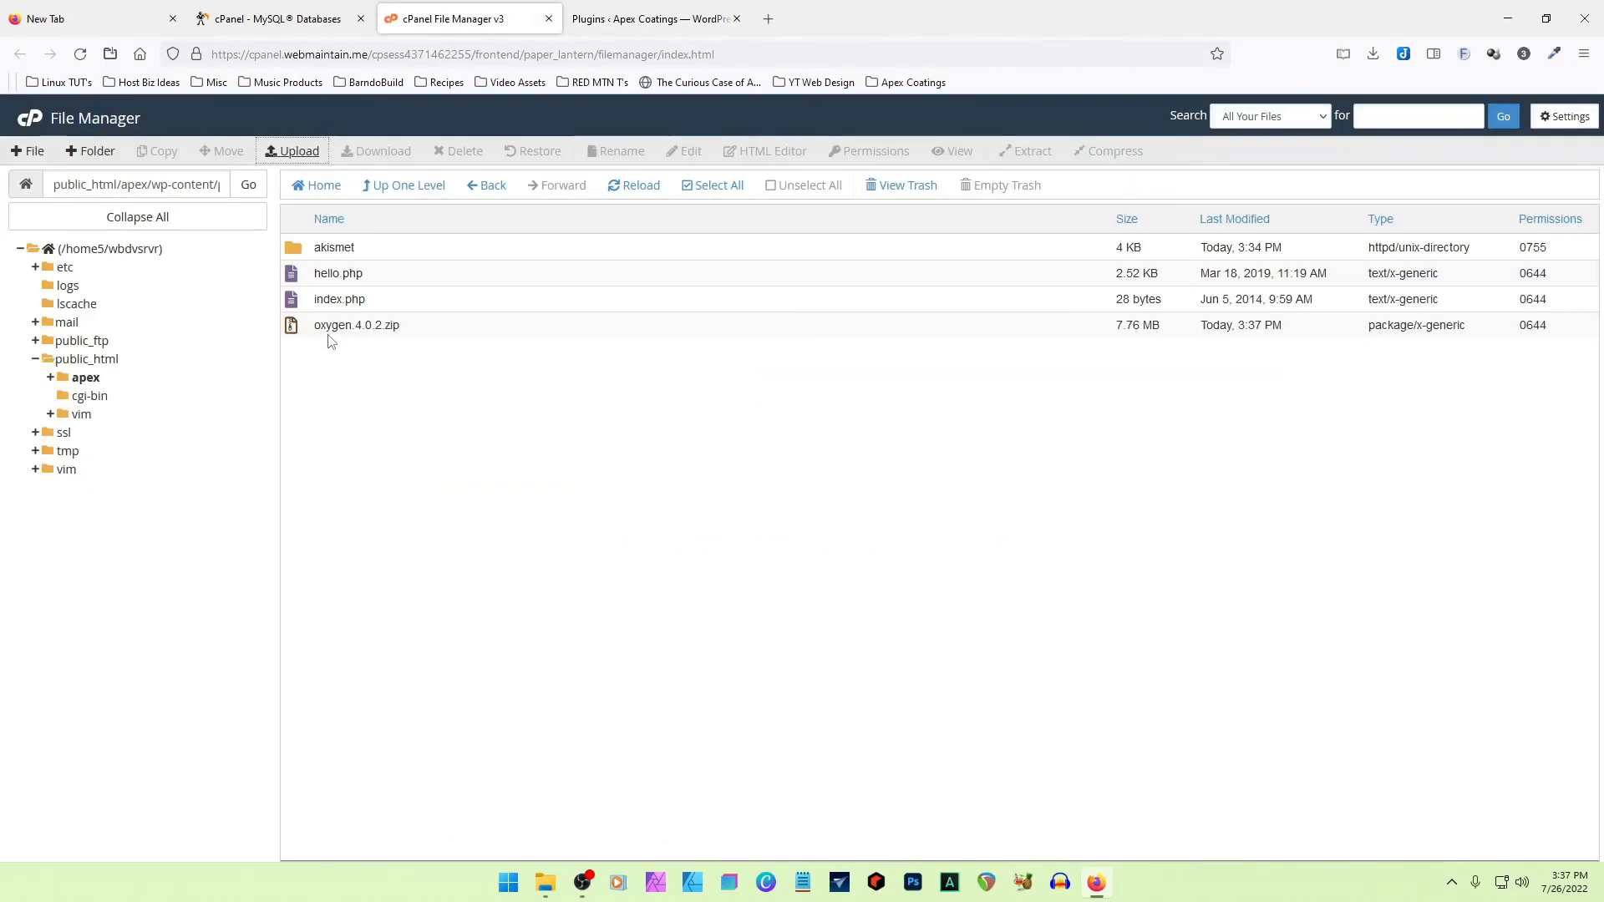
- Check the available actions for oxygen.4.0.2.zip and read the full path of the folder that holds it
{"action": "left_click", "coordinate": [293, 328]}
{"action": "right_click", "coordinate": [292, 331]}
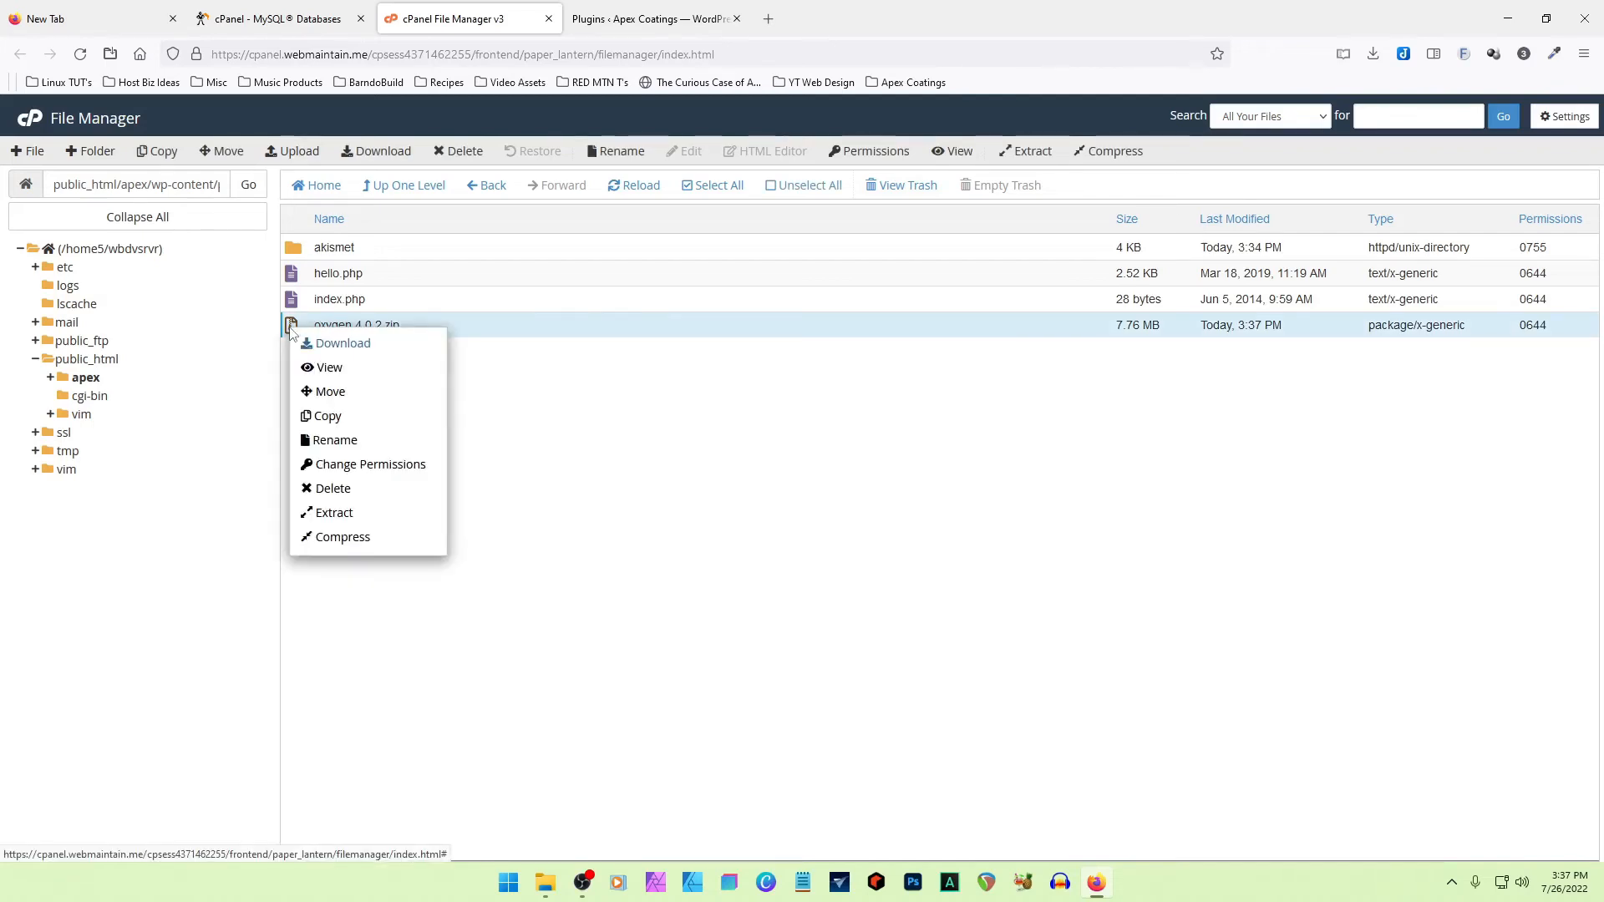
{"action": "left_click", "coordinate": [630, 465]}
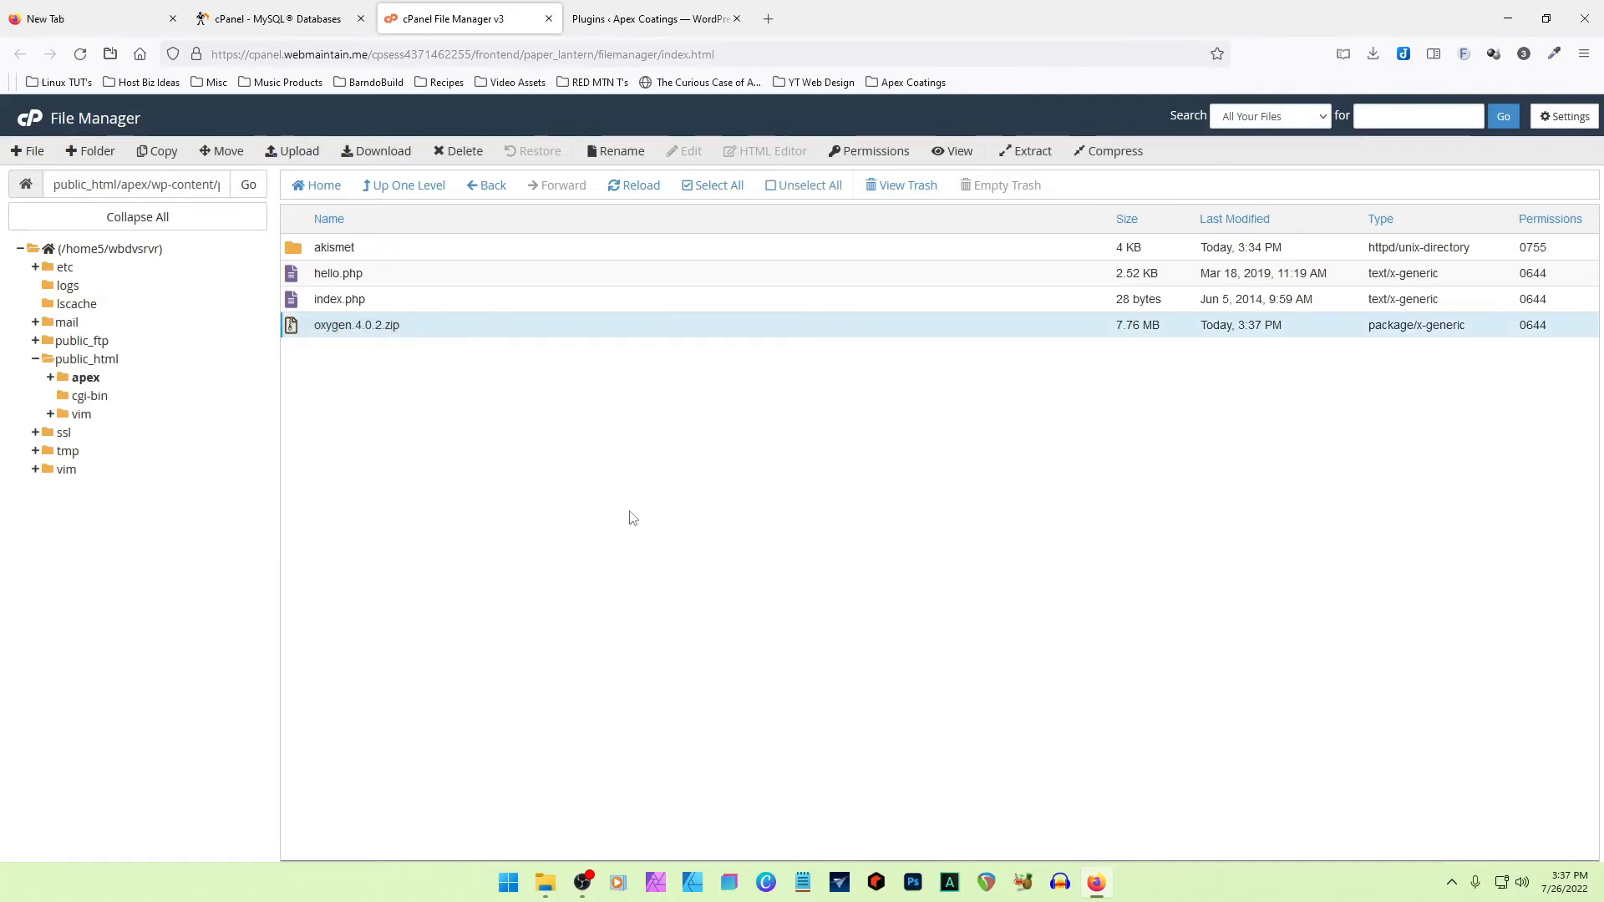
{"action": "left_click", "coordinate": [169, 188]}
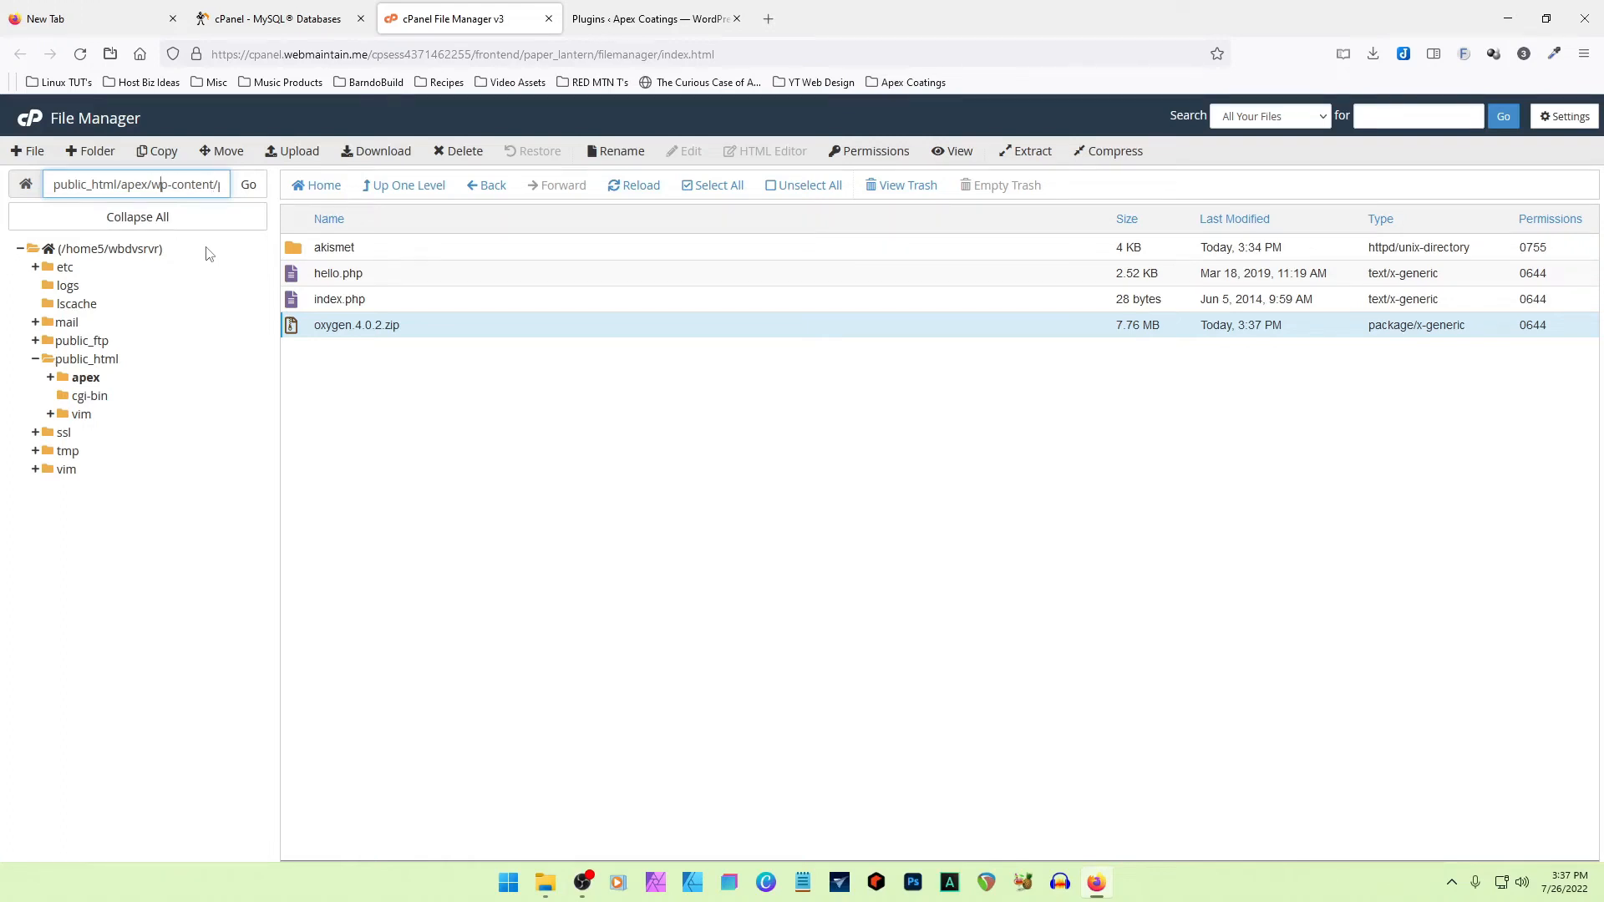
{"action": "key", "text": "Right"}
{"action": "key", "text": "Right"}
{"action": "key", "text": "Right"}
{"action": "key", "text": "Right"}
{"action": "key", "text": "Right"}
{"action": "key", "text": "Right"}
{"action": "key", "text": "Right"}
{"action": "key", "text": "Right"}
{"action": "key", "text": "Right"}
{"action": "key", "text": "Right"}
{"action": "key", "text": "Right"}
{"action": "key", "text": "Right"}
{"action": "key", "text": "Right"}
{"action": "key", "text": "Left"}
{"action": "key", "text": "Left"}
{"action": "key", "text": "Left"}
{"action": "key", "text": "Left"}
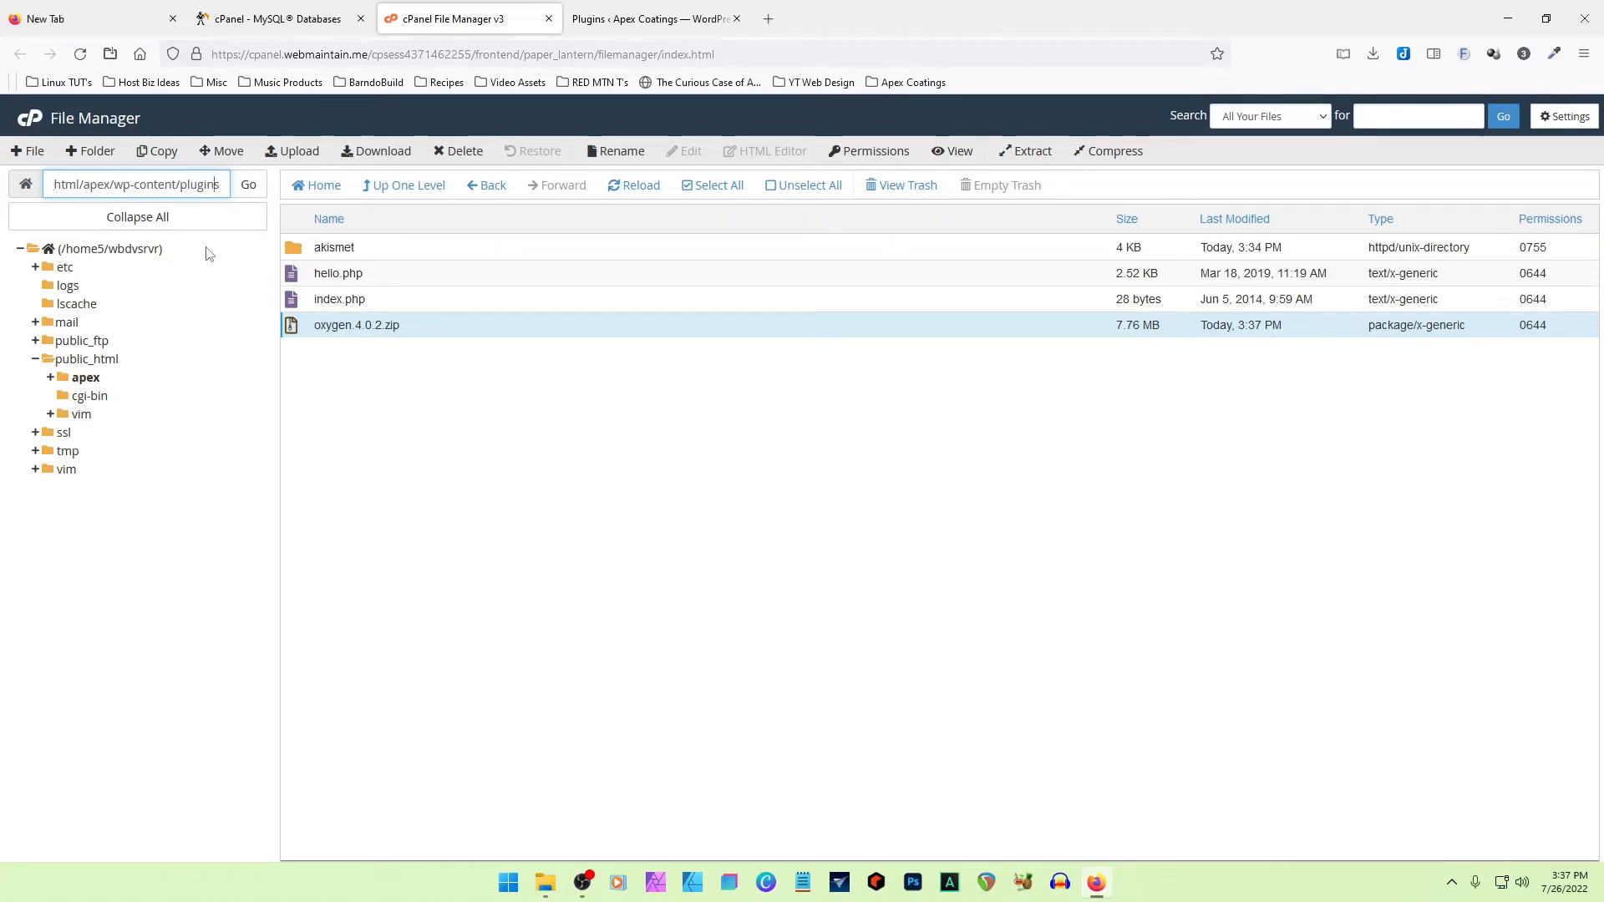
{"action": "key", "text": "Left"}
{"action": "key", "text": "Left"}
{"action": "key", "text": "Left"}
{"action": "key", "text": "Left"}
{"action": "key", "text": "Left"}
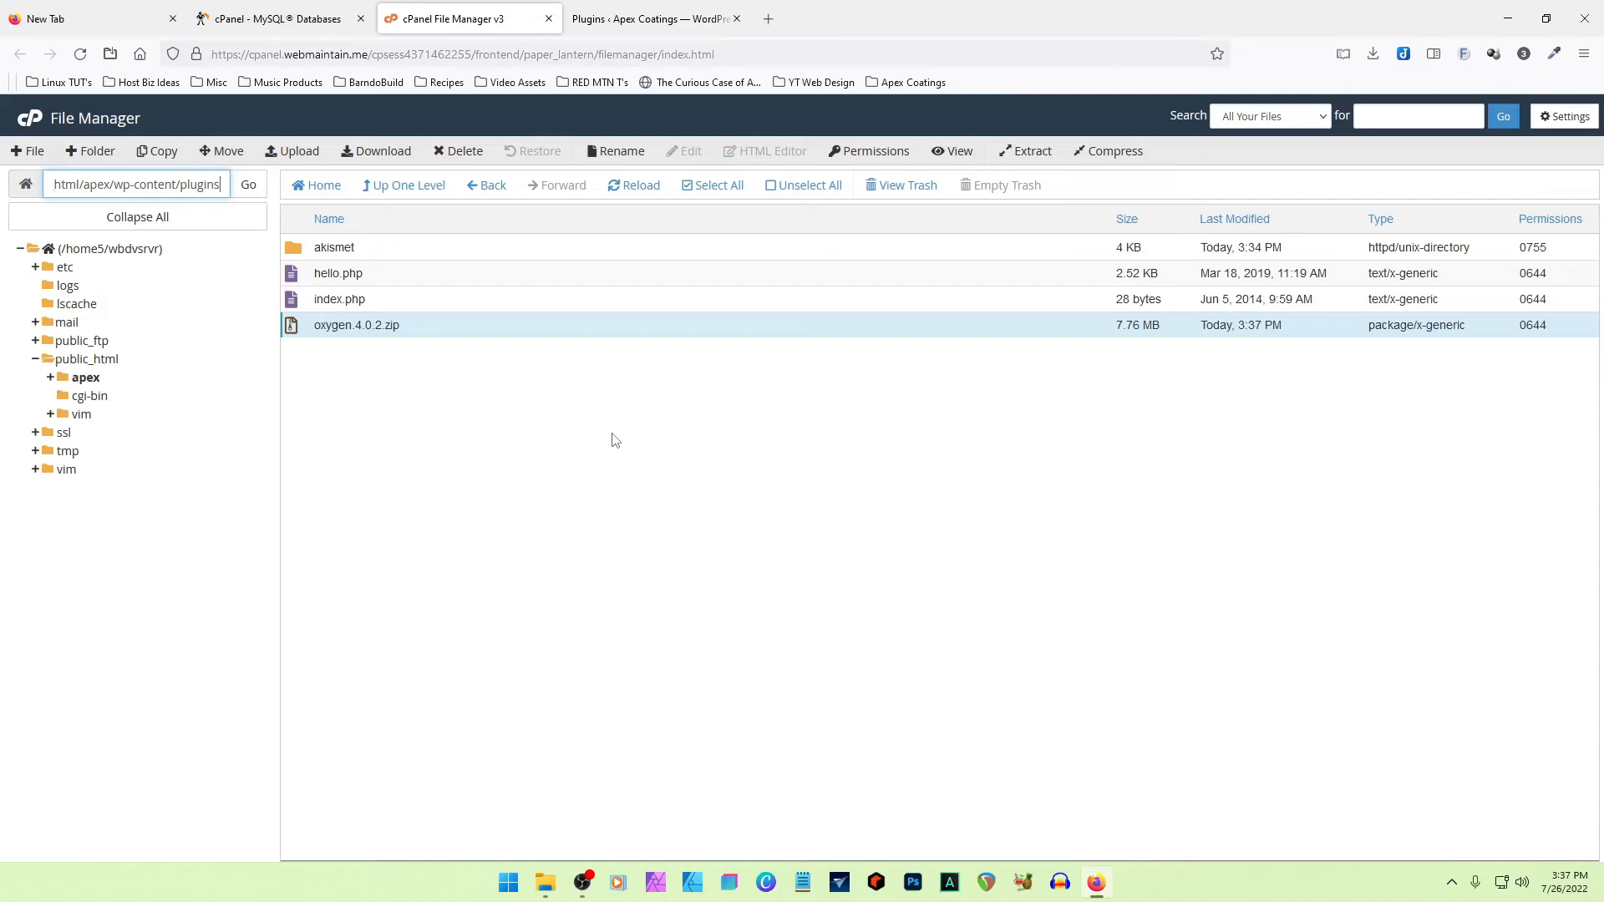
- Extract oxygen.4.0.2.zip into /public_html/apex/wp-content/plugins and reopen the plugins folder to refresh its listing
{"action": "right_click", "coordinate": [292, 329]}
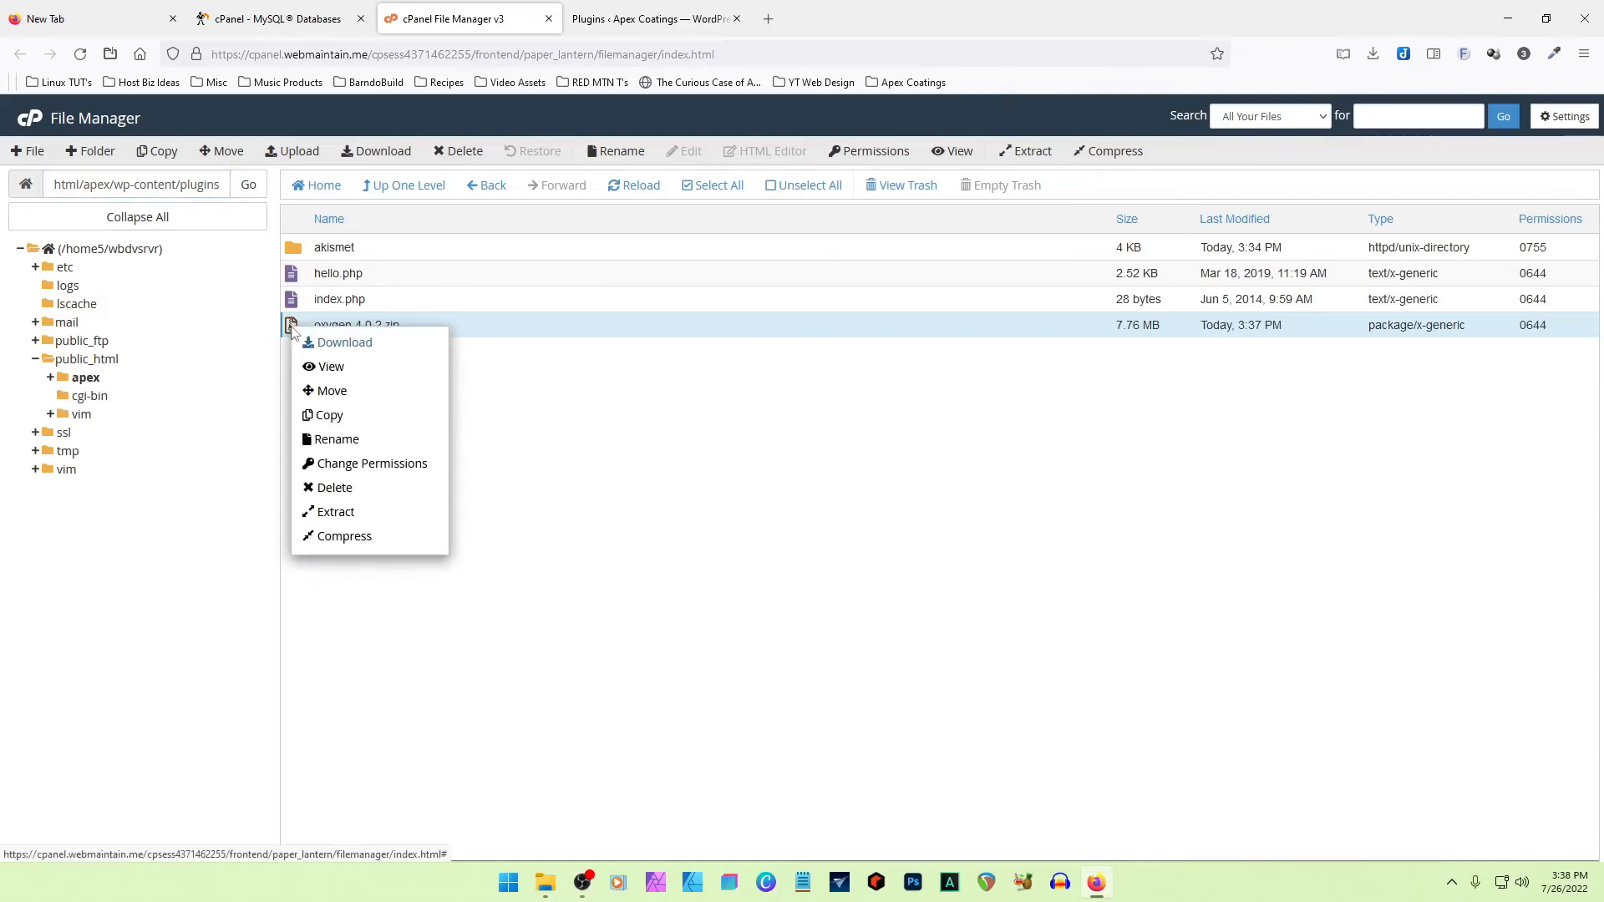
{"action": "left_click", "coordinate": [335, 511]}
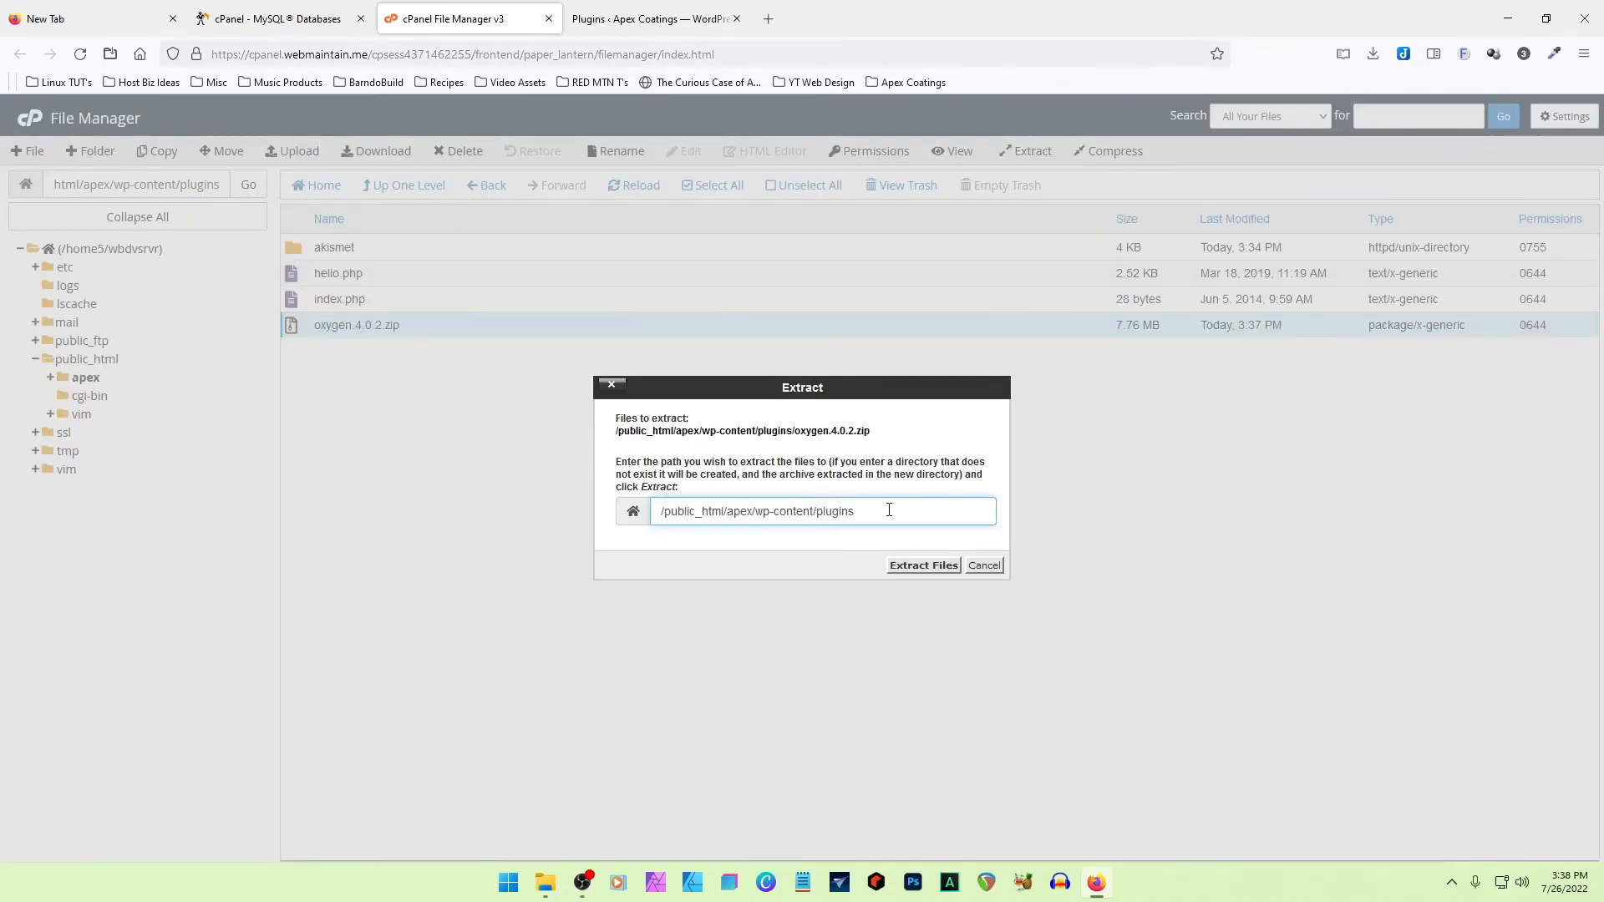
{"action": "left_click", "coordinate": [911, 566]}
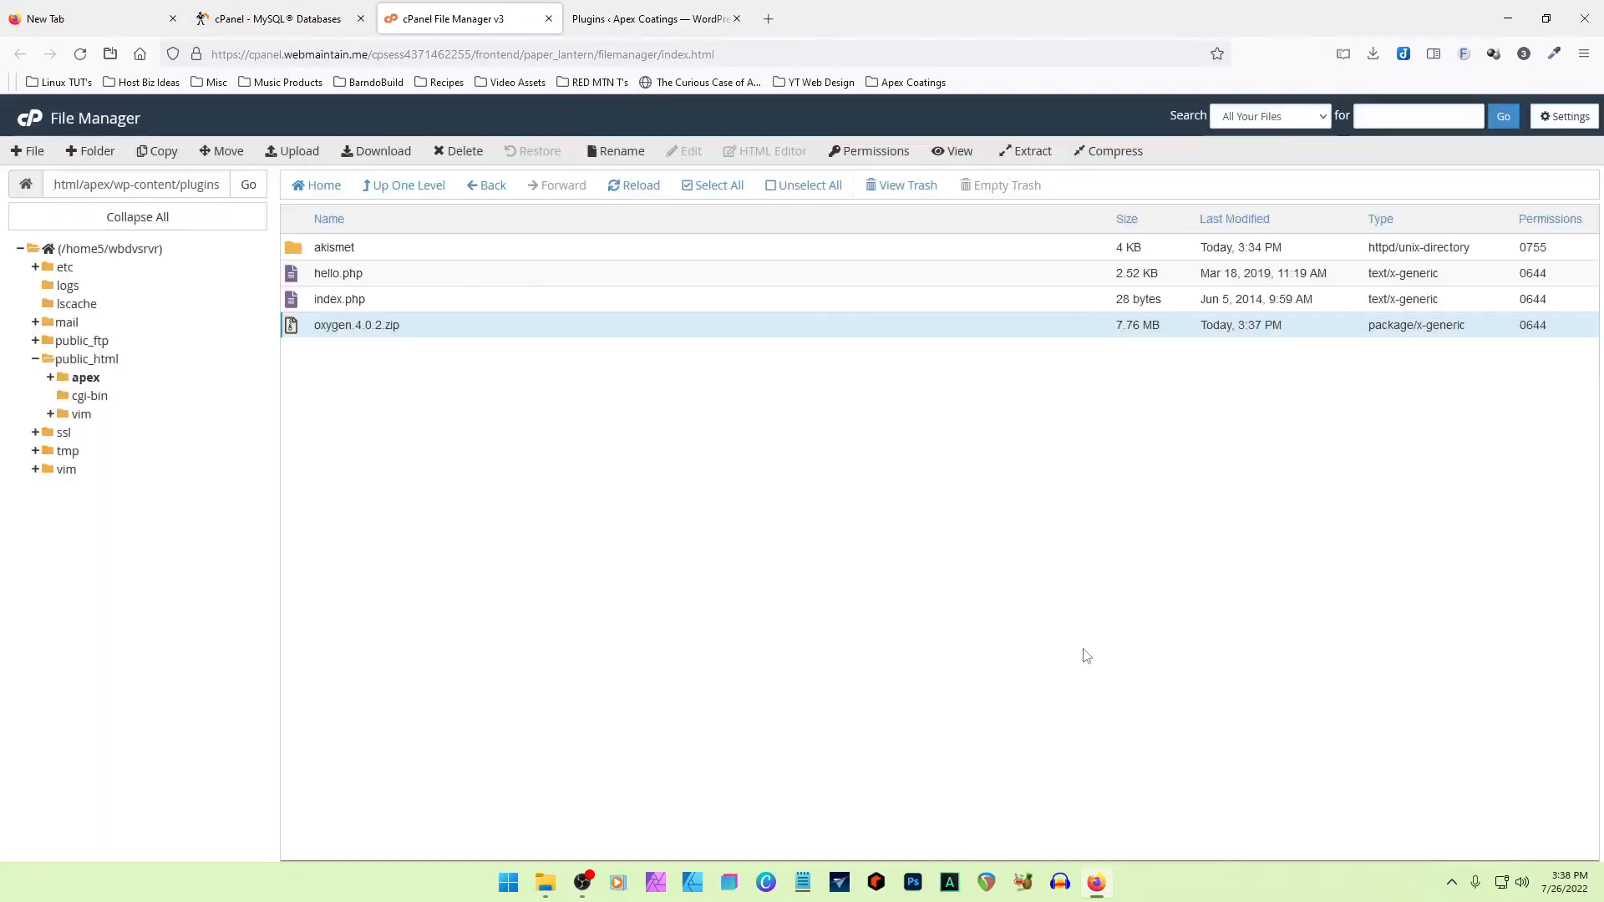
{"action": "left_click", "coordinate": [392, 186]}
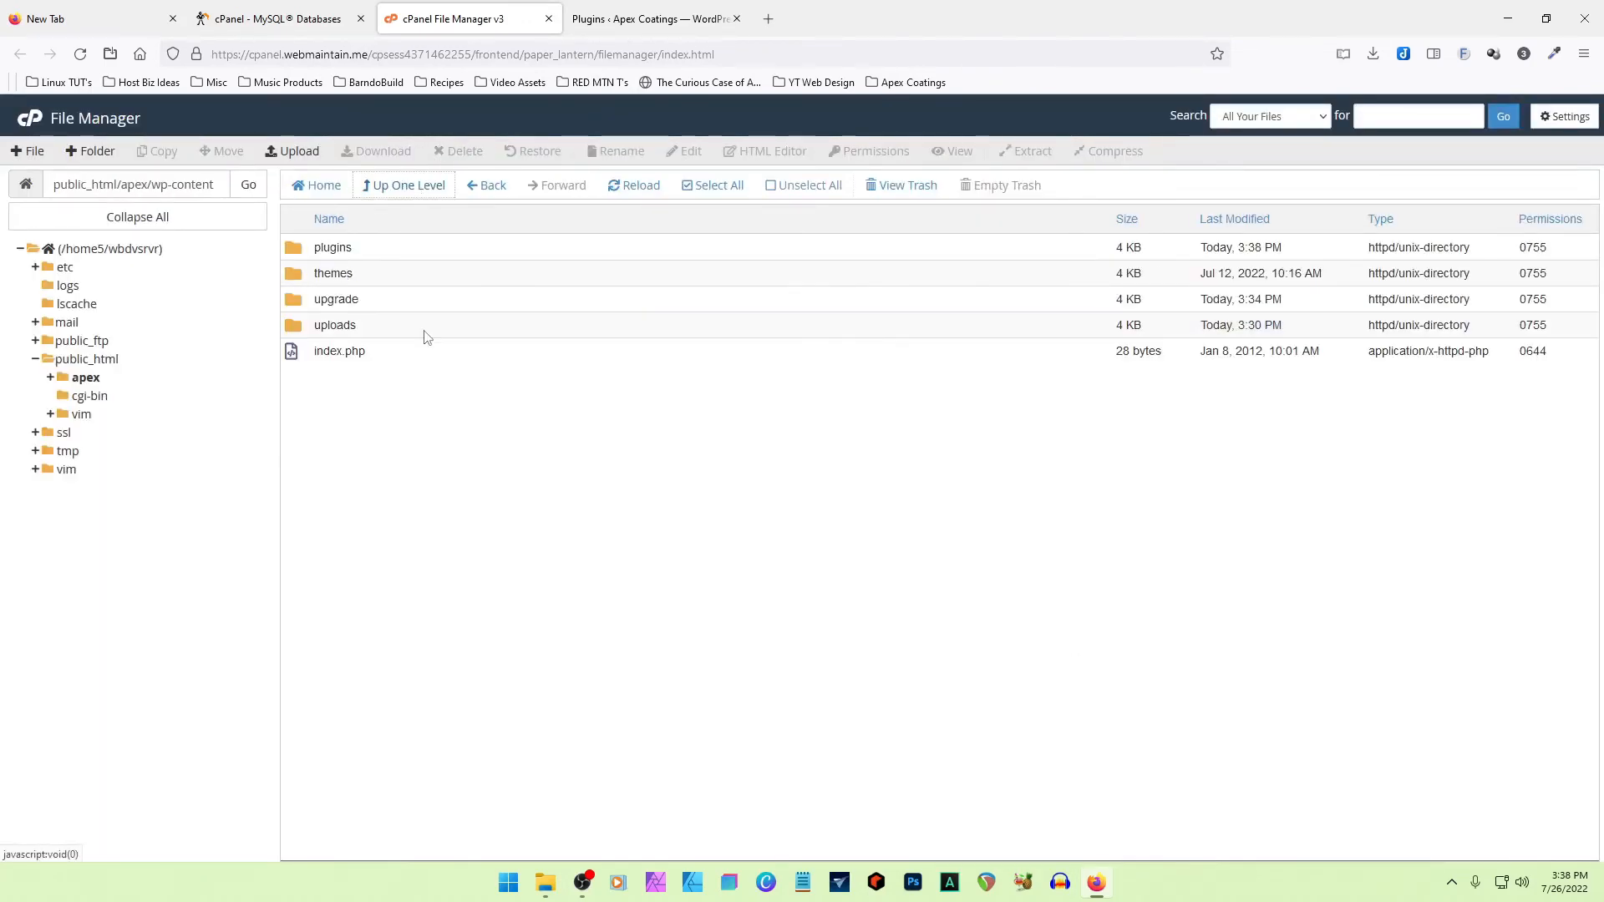
{"action": "double_click", "coordinate": [296, 249]}
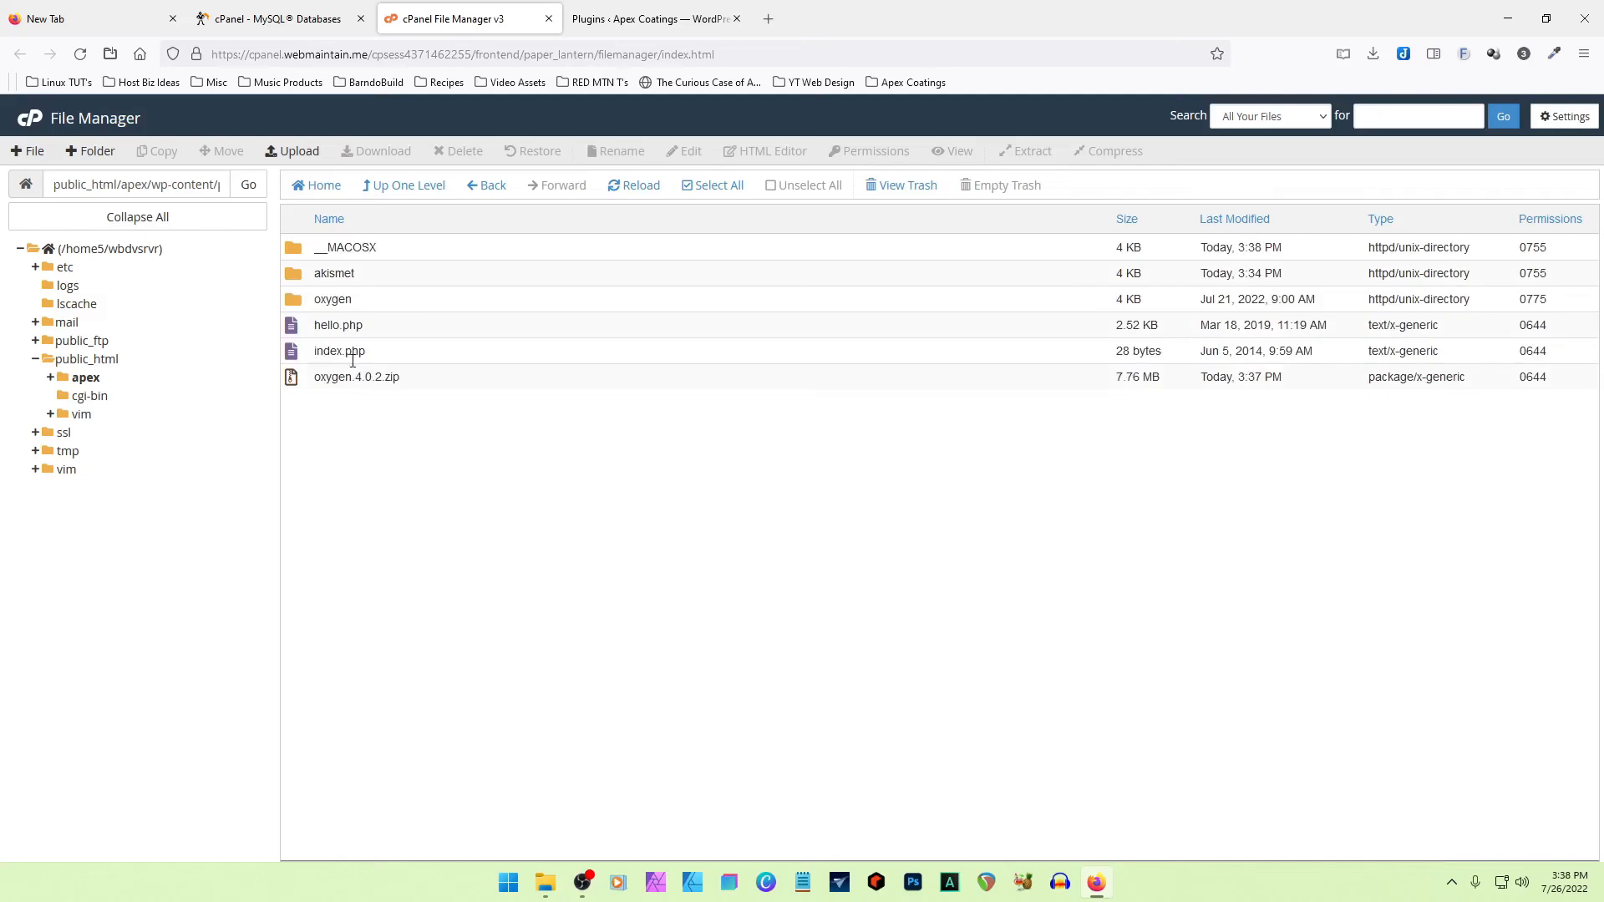
- Permanently delete the __MACOSX folder from the plugins folder, skipping the trash
{"action": "left_click", "coordinate": [325, 299]}
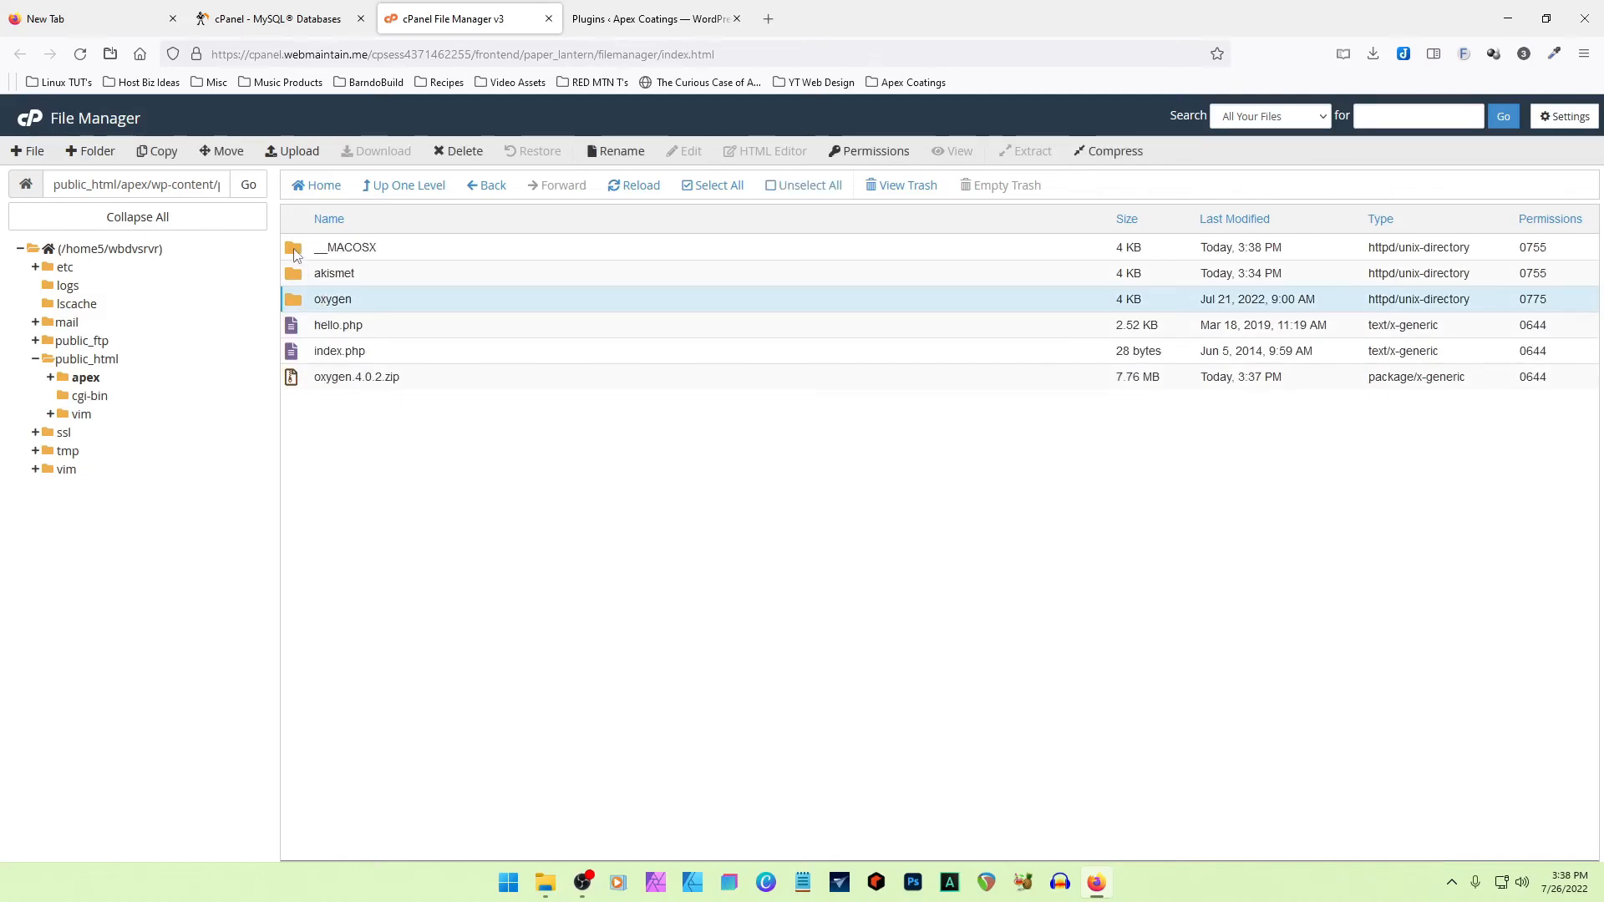
{"action": "left_click", "coordinate": [294, 253]}
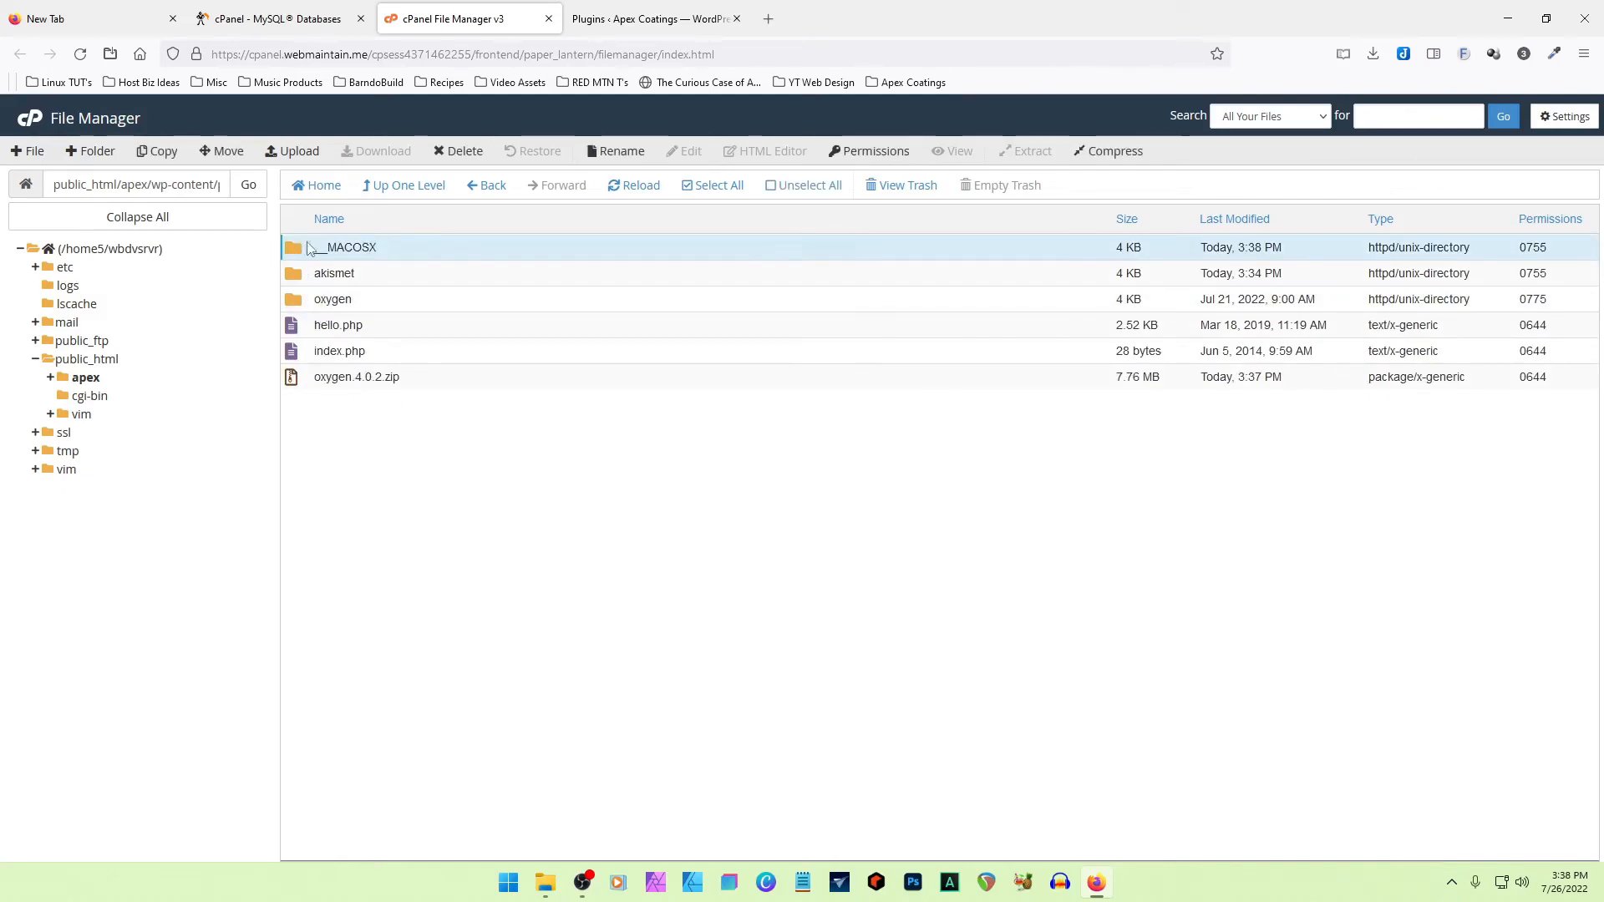
{"action": "left_click", "coordinate": [471, 155]}
{"action": "left_click", "coordinate": [725, 486]}
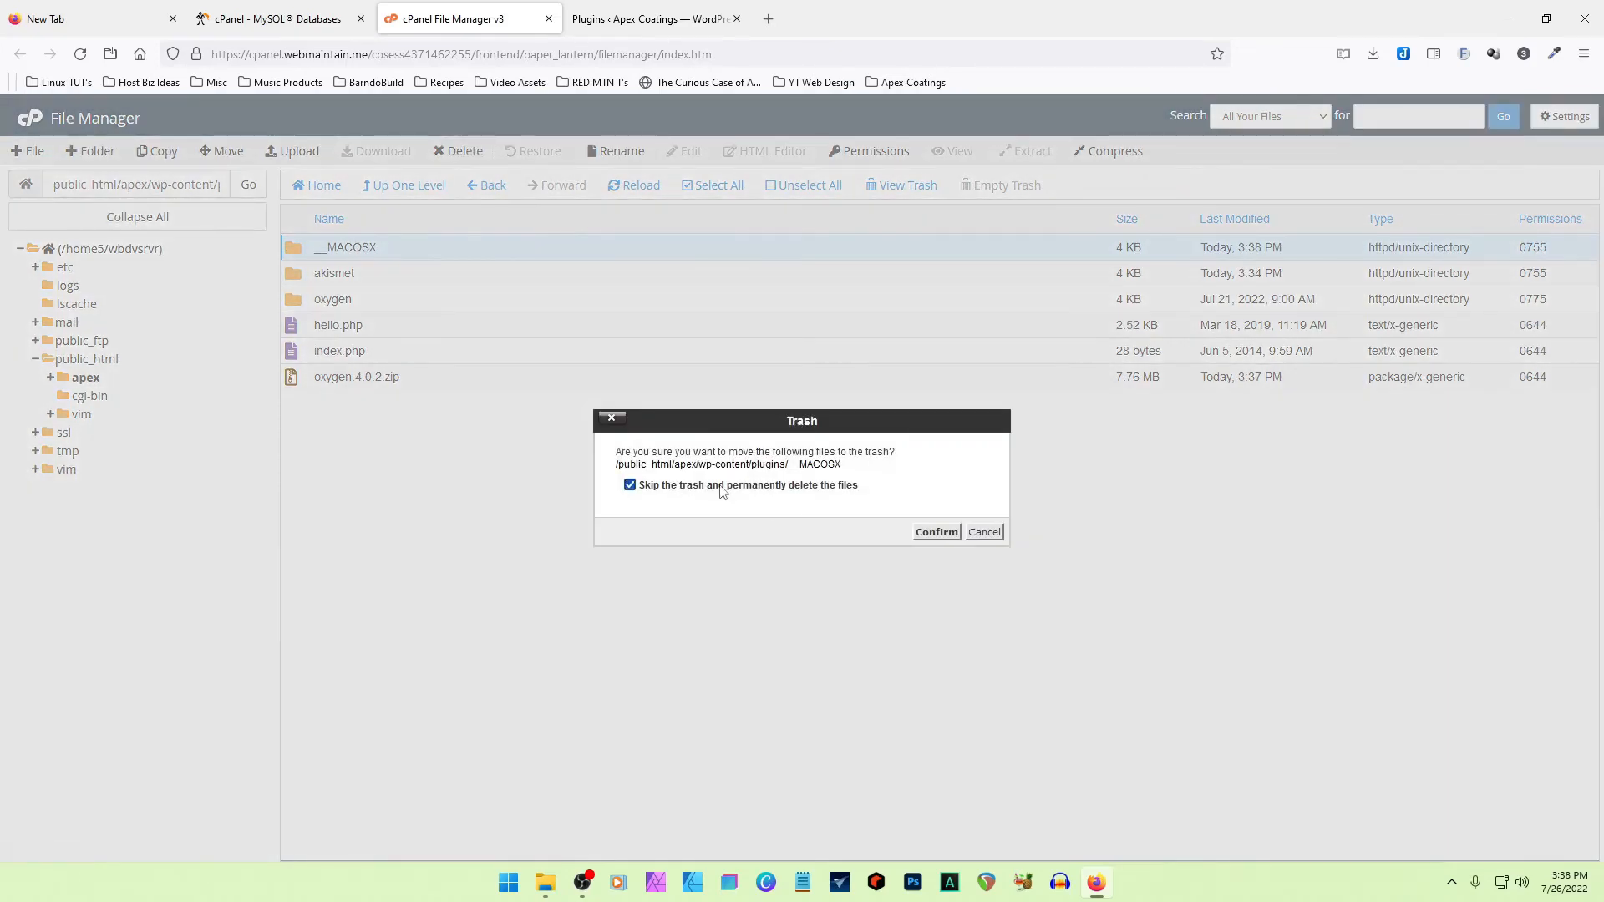
{"action": "left_click", "coordinate": [936, 533]}
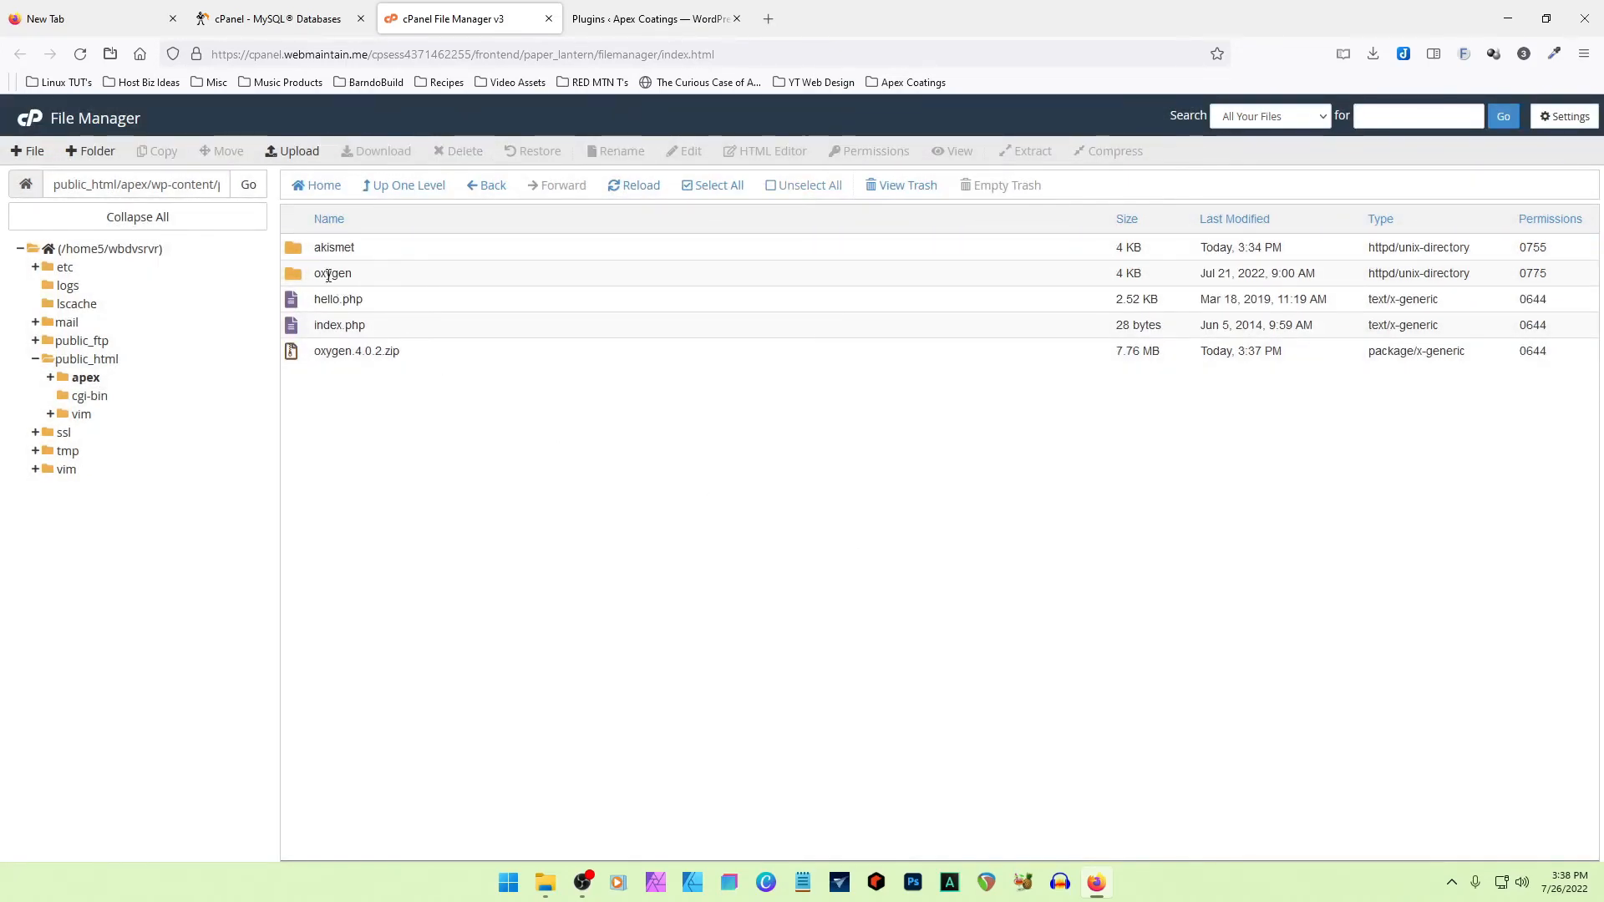
- Permanently delete the oxygen.4.0.2.zip archive from the plugins folder, skipping the trash
{"action": "left_click", "coordinate": [328, 274]}
{"action": "left_click", "coordinate": [292, 352]}
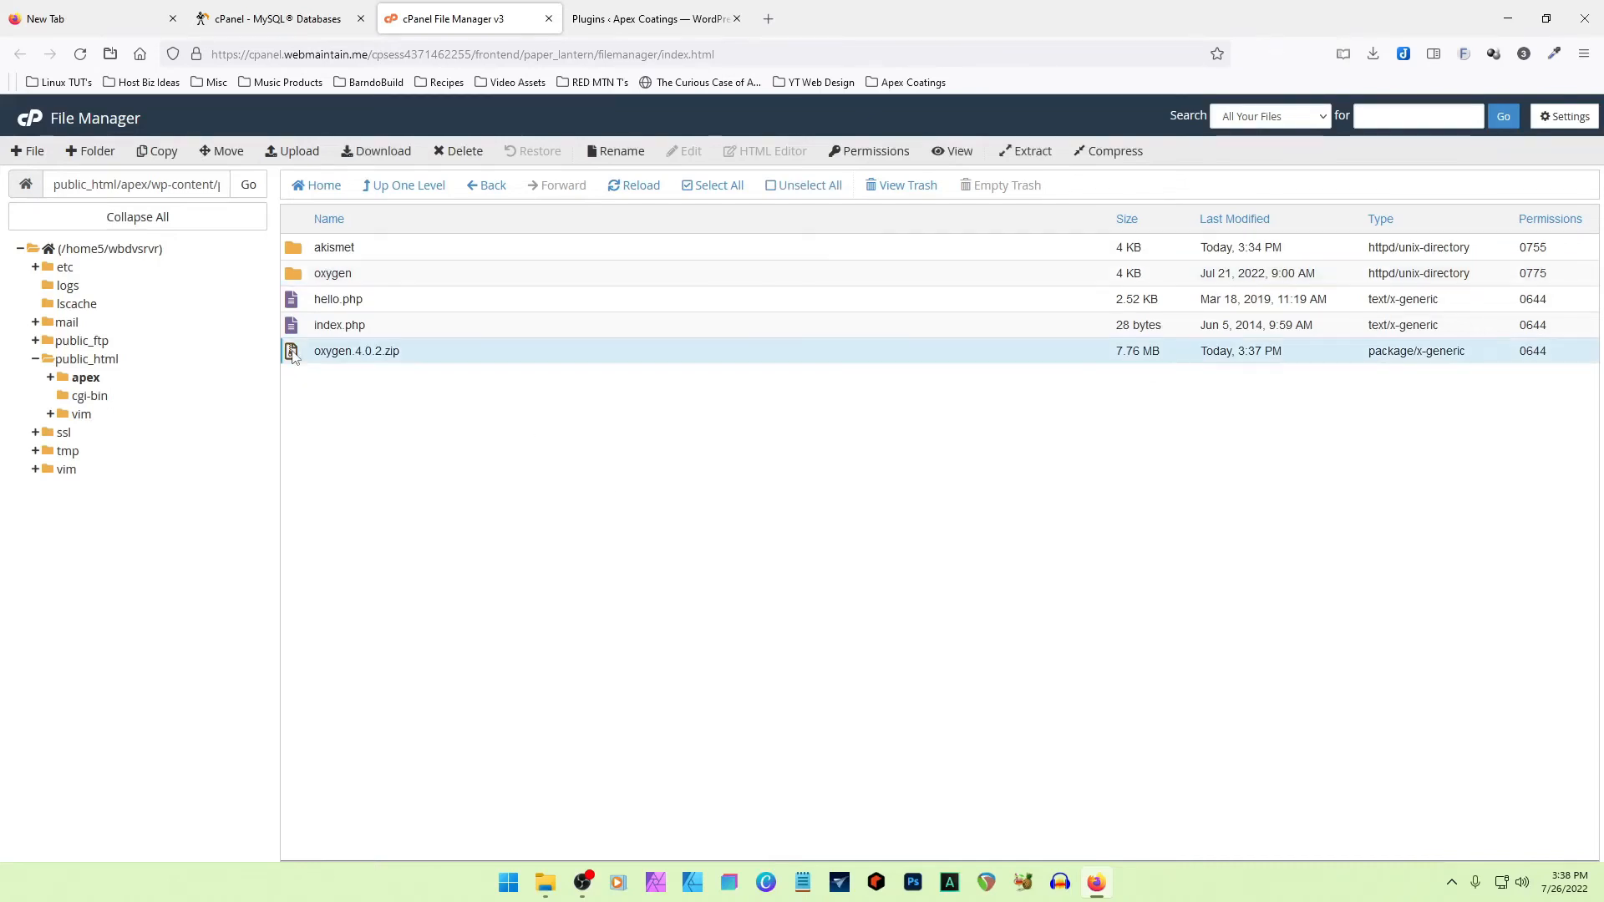
{"action": "left_click", "coordinate": [464, 152]}
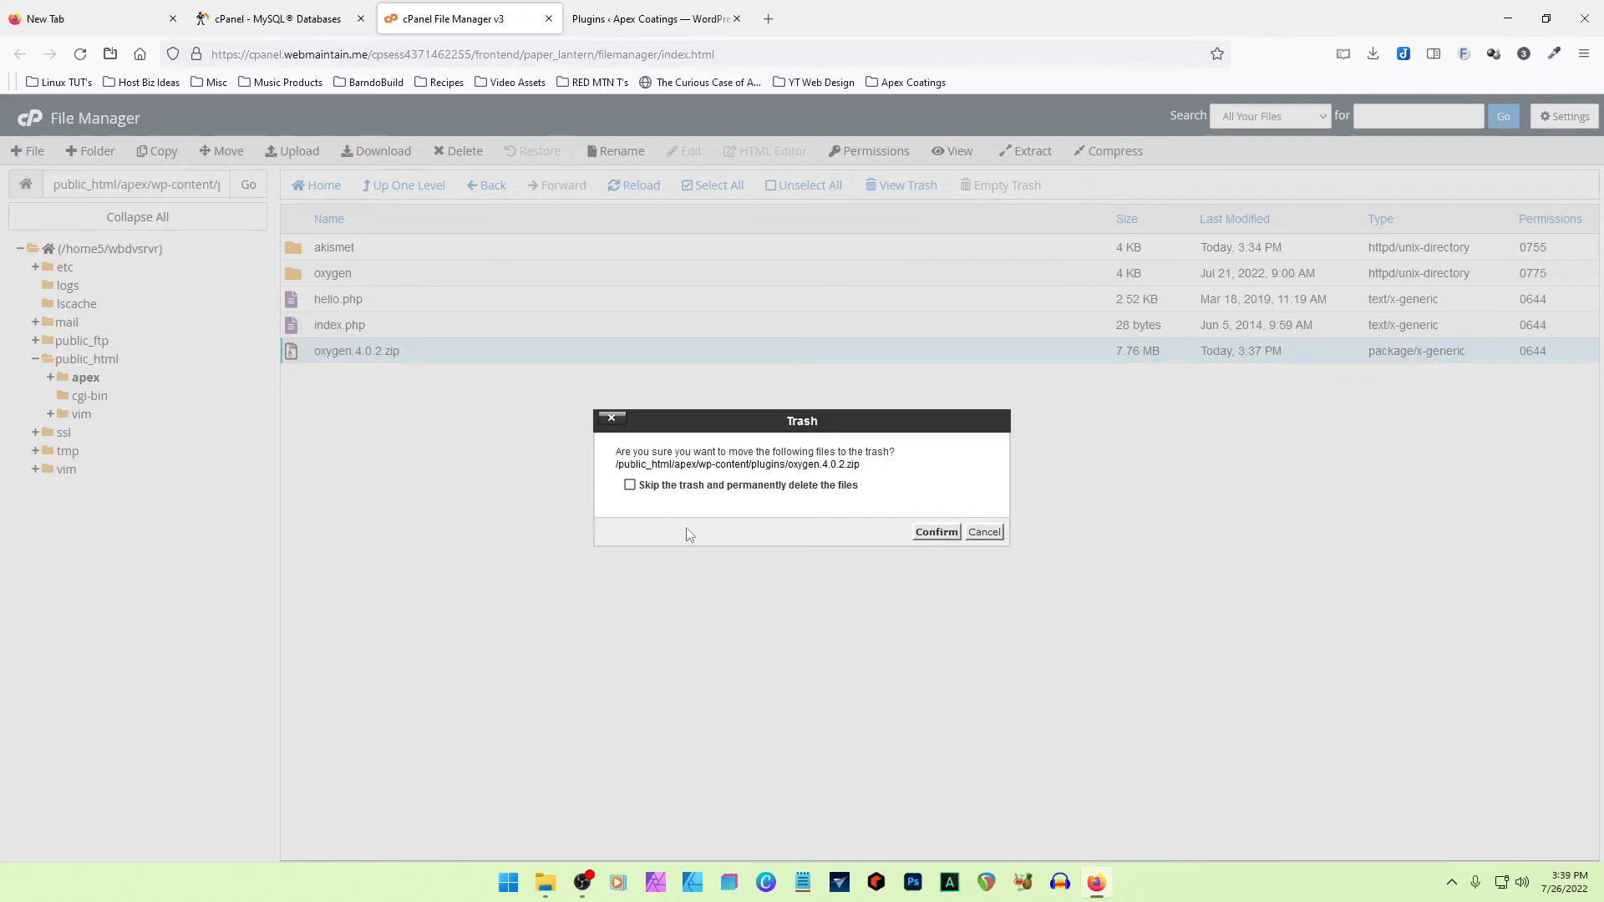
{"action": "left_click", "coordinate": [629, 485]}
{"action": "left_click", "coordinate": [937, 533]}
- Activate the Oxygen plugin in WordPress and open the library of premade website design sets
{"action": "left_click", "coordinate": [658, 20]}
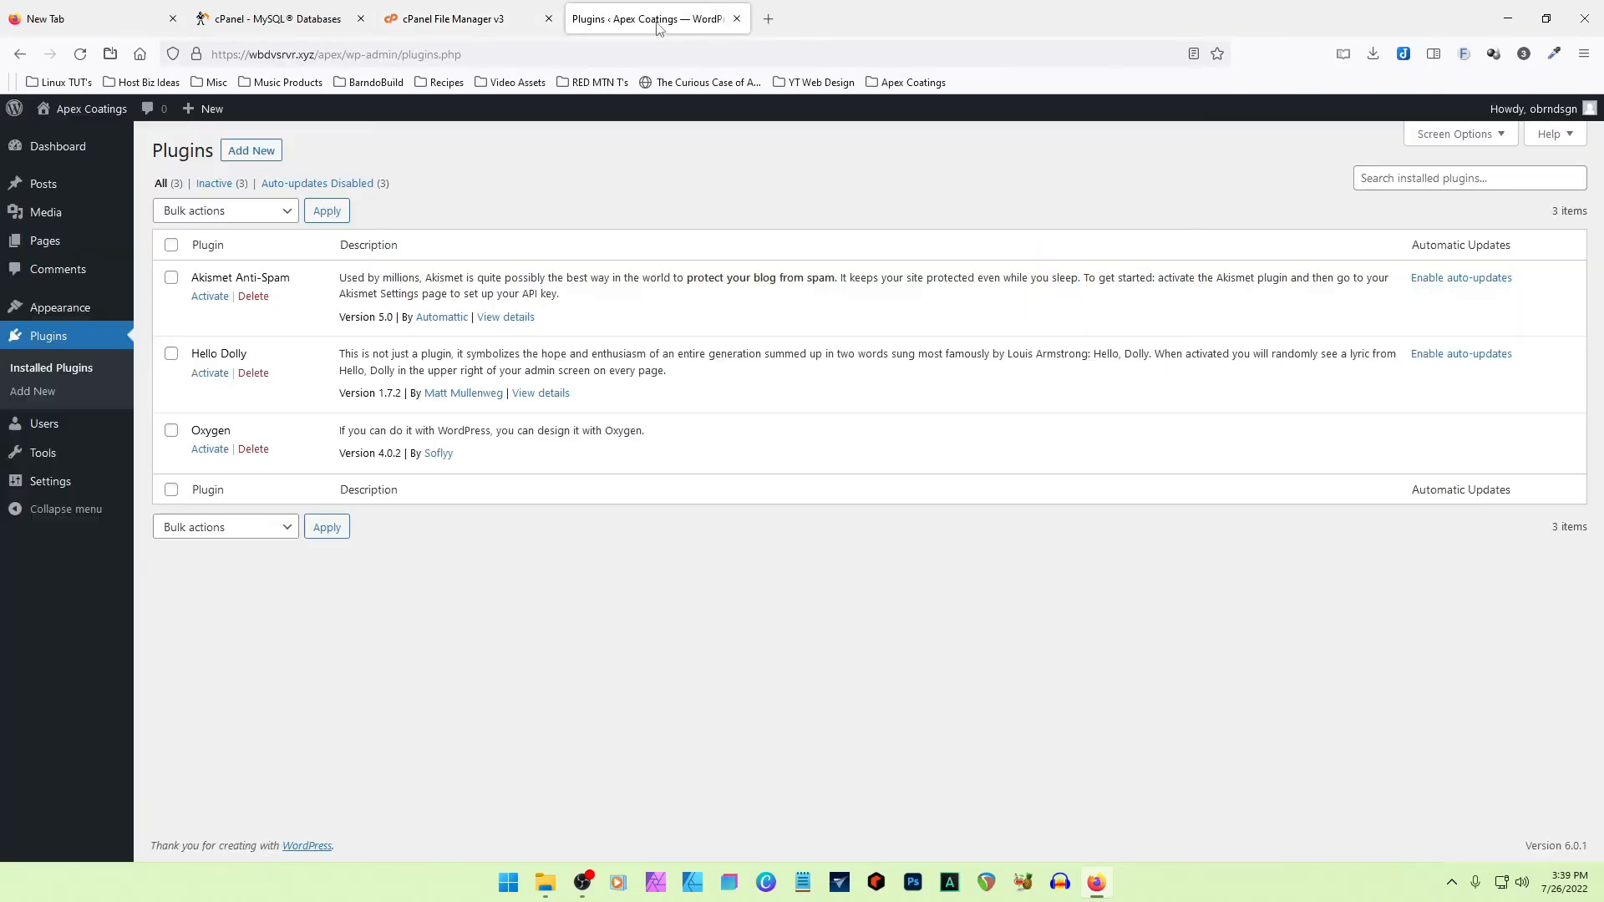
{"action": "left_click", "coordinate": [208, 451]}
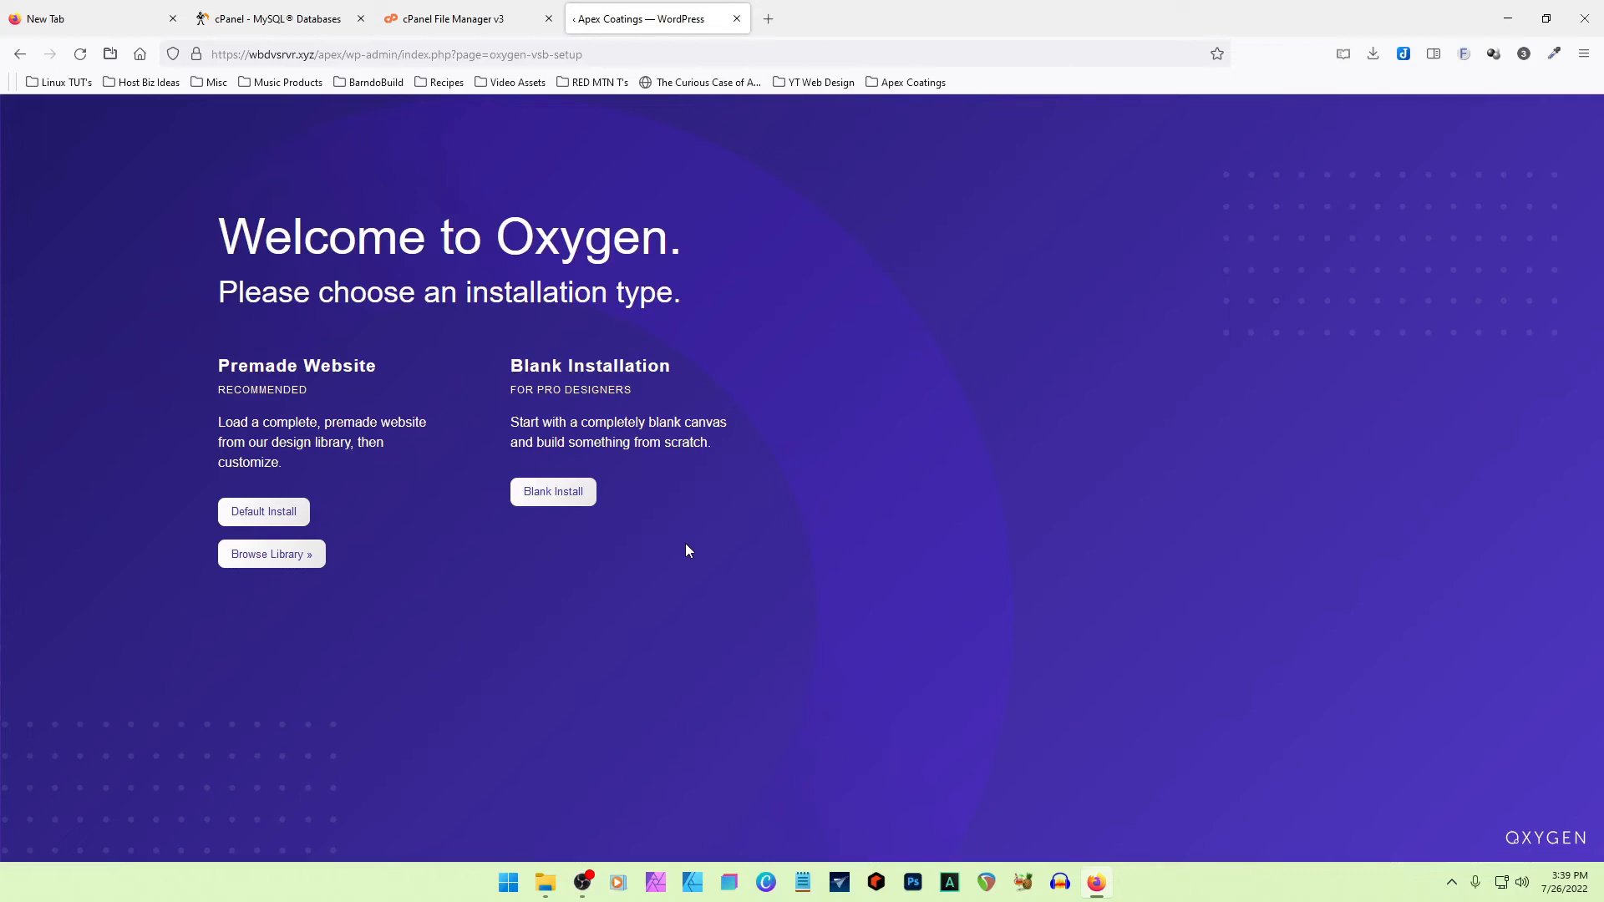
{"action": "left_click", "coordinate": [281, 555]}
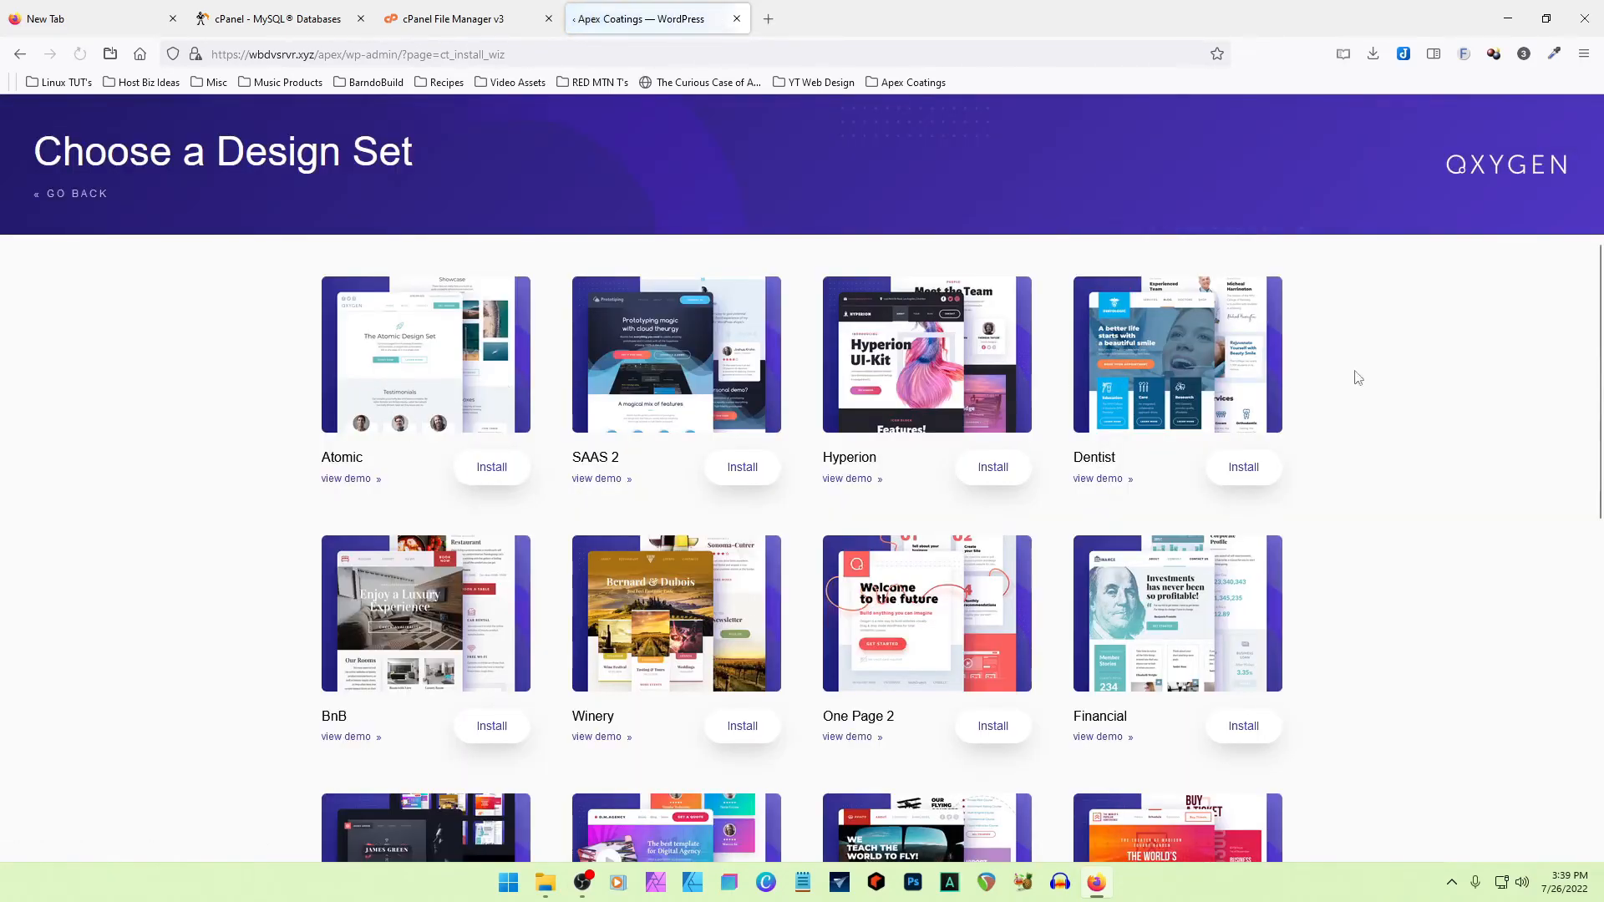
- Leave the design set library, inspect the live Apex Coatings front page and its address, and return to the dashboard
{"action": "left_click", "coordinate": [68, 194]}
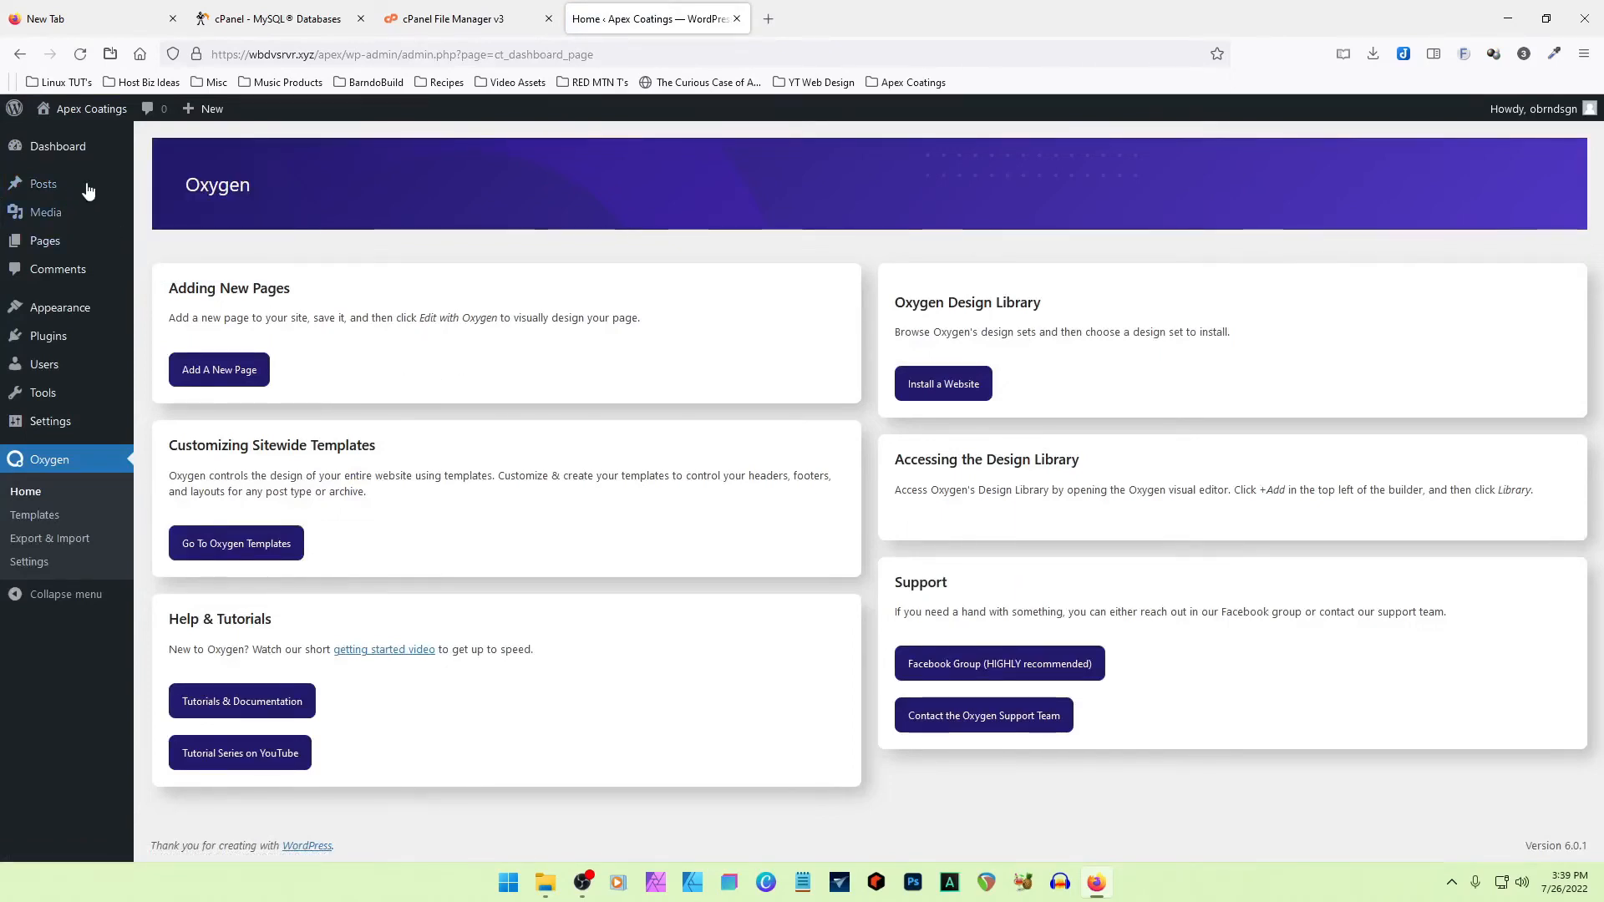
{"action": "left_click", "coordinate": [98, 116]}
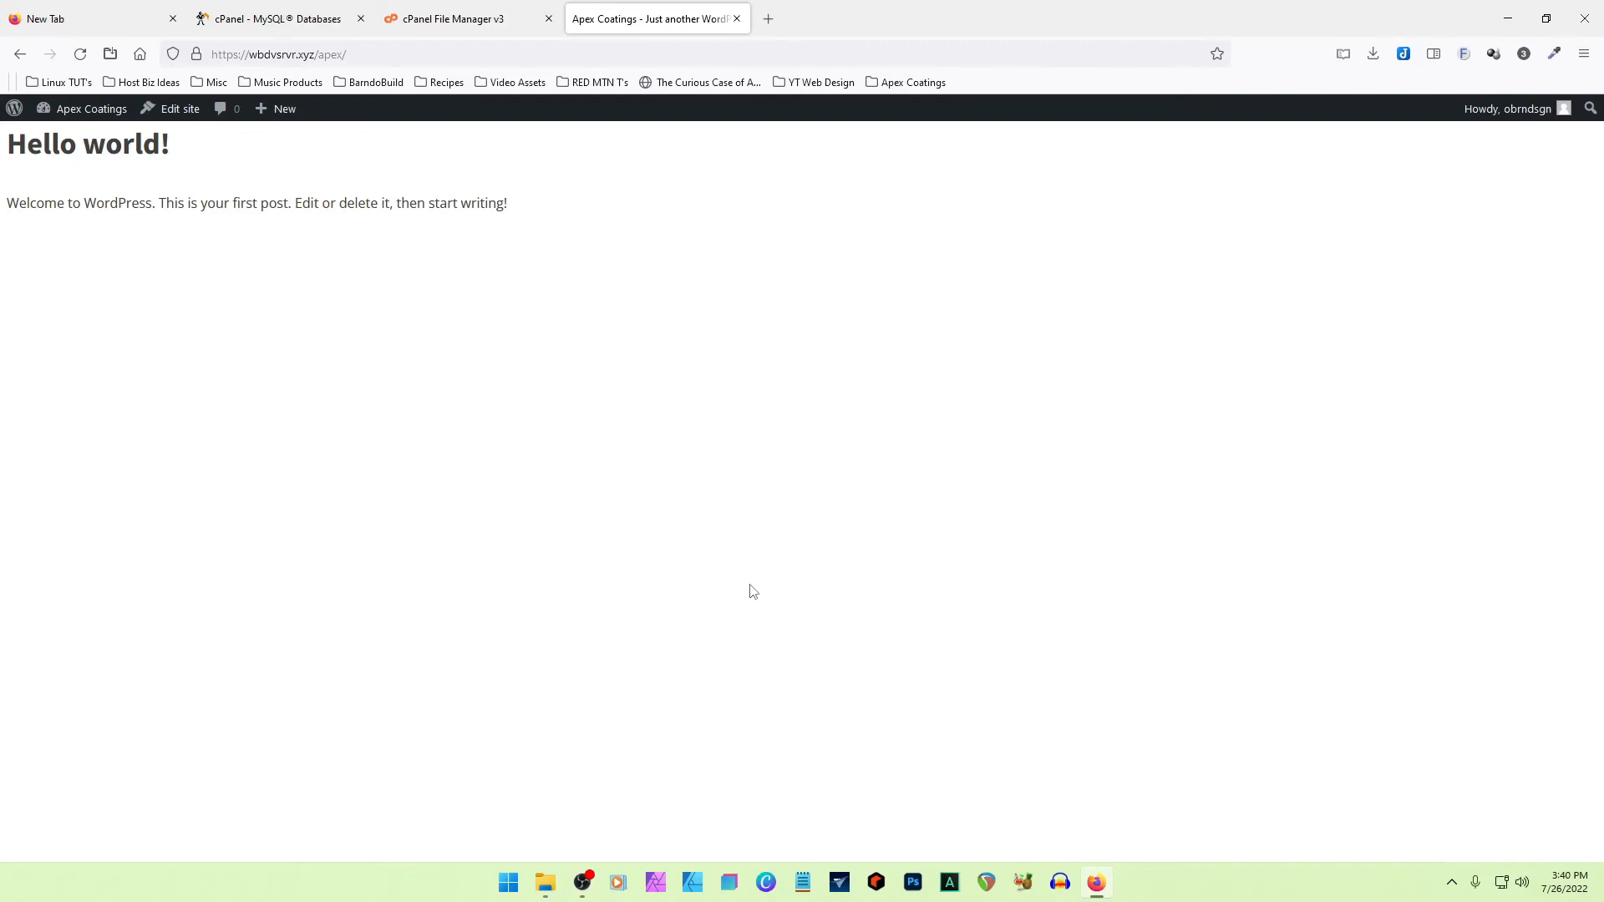
{"action": "left_click_drag", "start_coordinate": [314, 56], "coordinate": [203, 59]}
{"action": "left_click", "coordinate": [278, 55]}
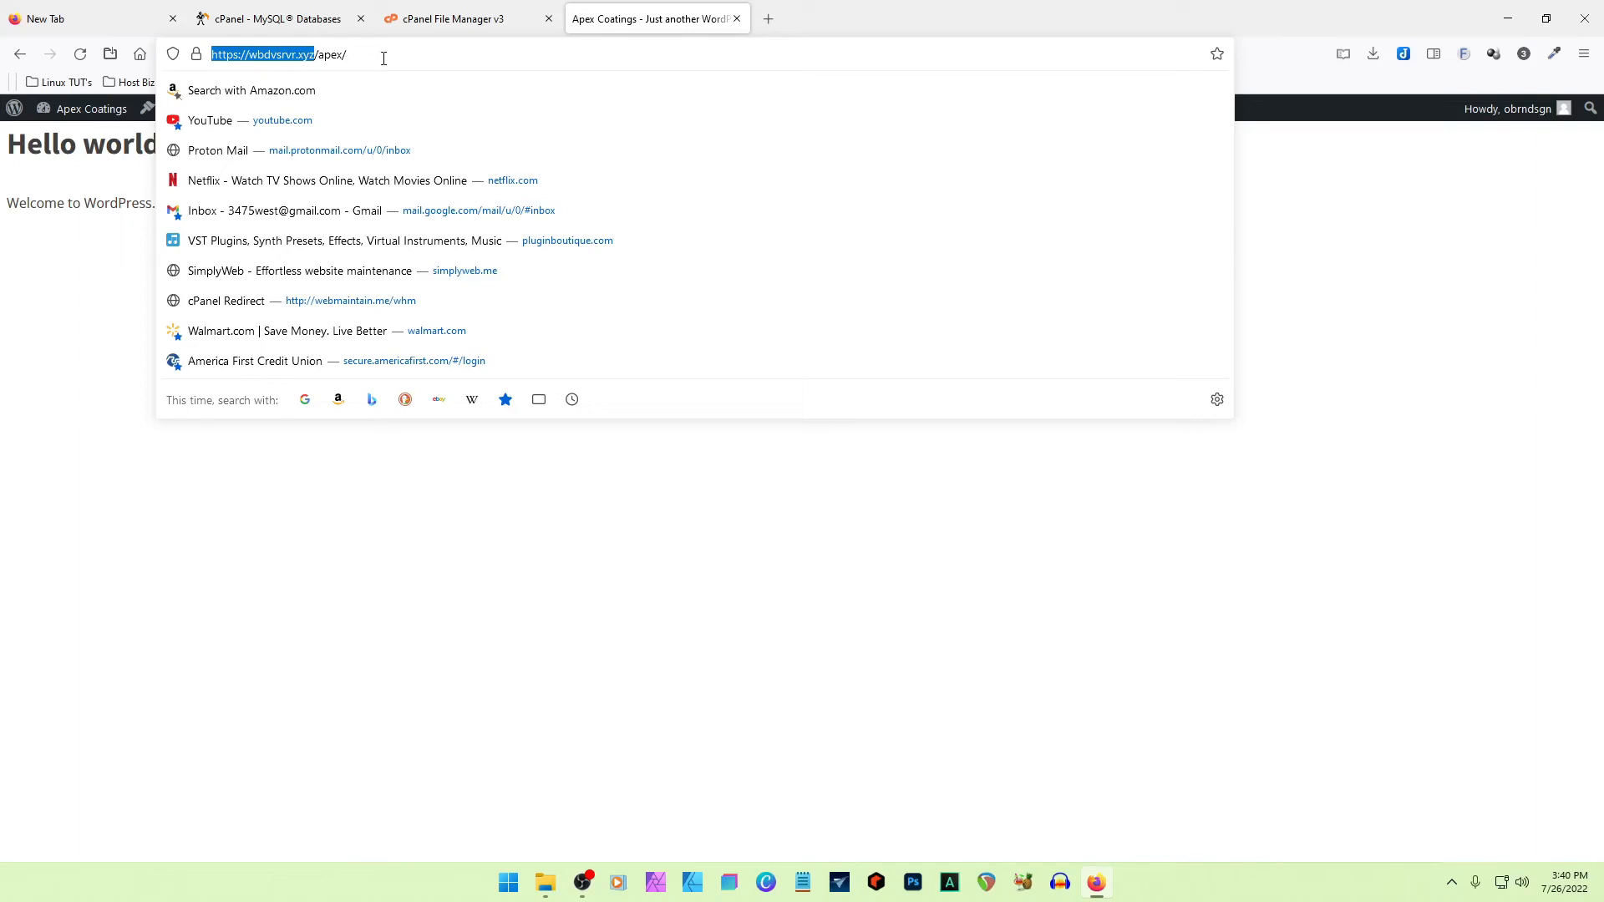
{"action": "left_click", "coordinate": [93, 108]}
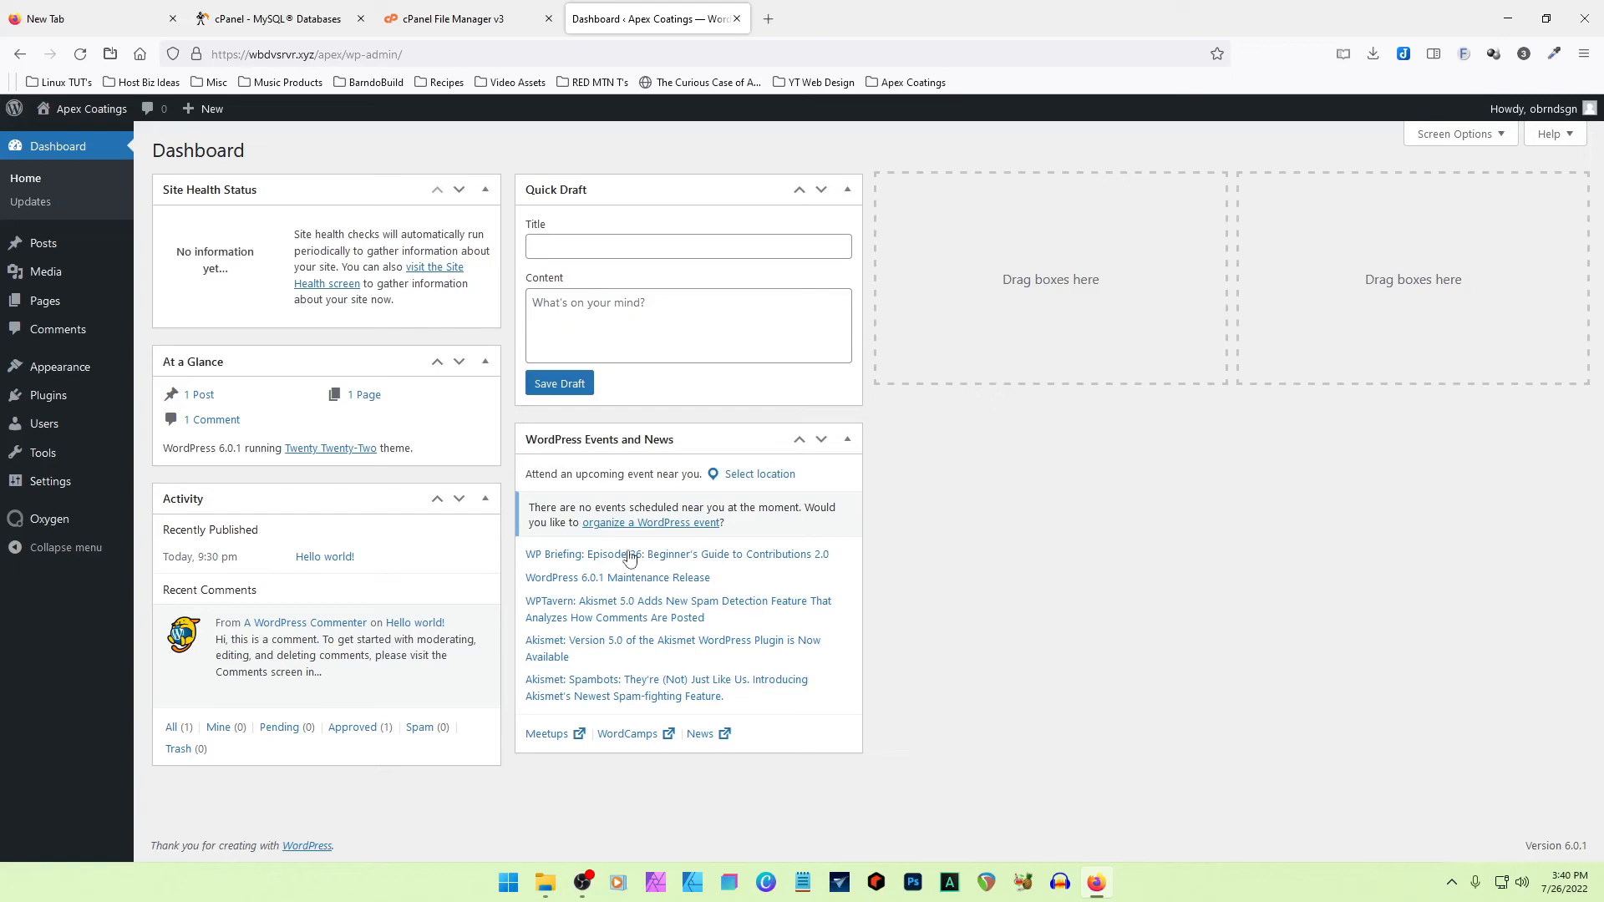
- Create and publish an Oxygen template titled Primary Template and open it in the Oxygen visual editor
{"action": "mouse_move", "coordinate": [39, 524]}
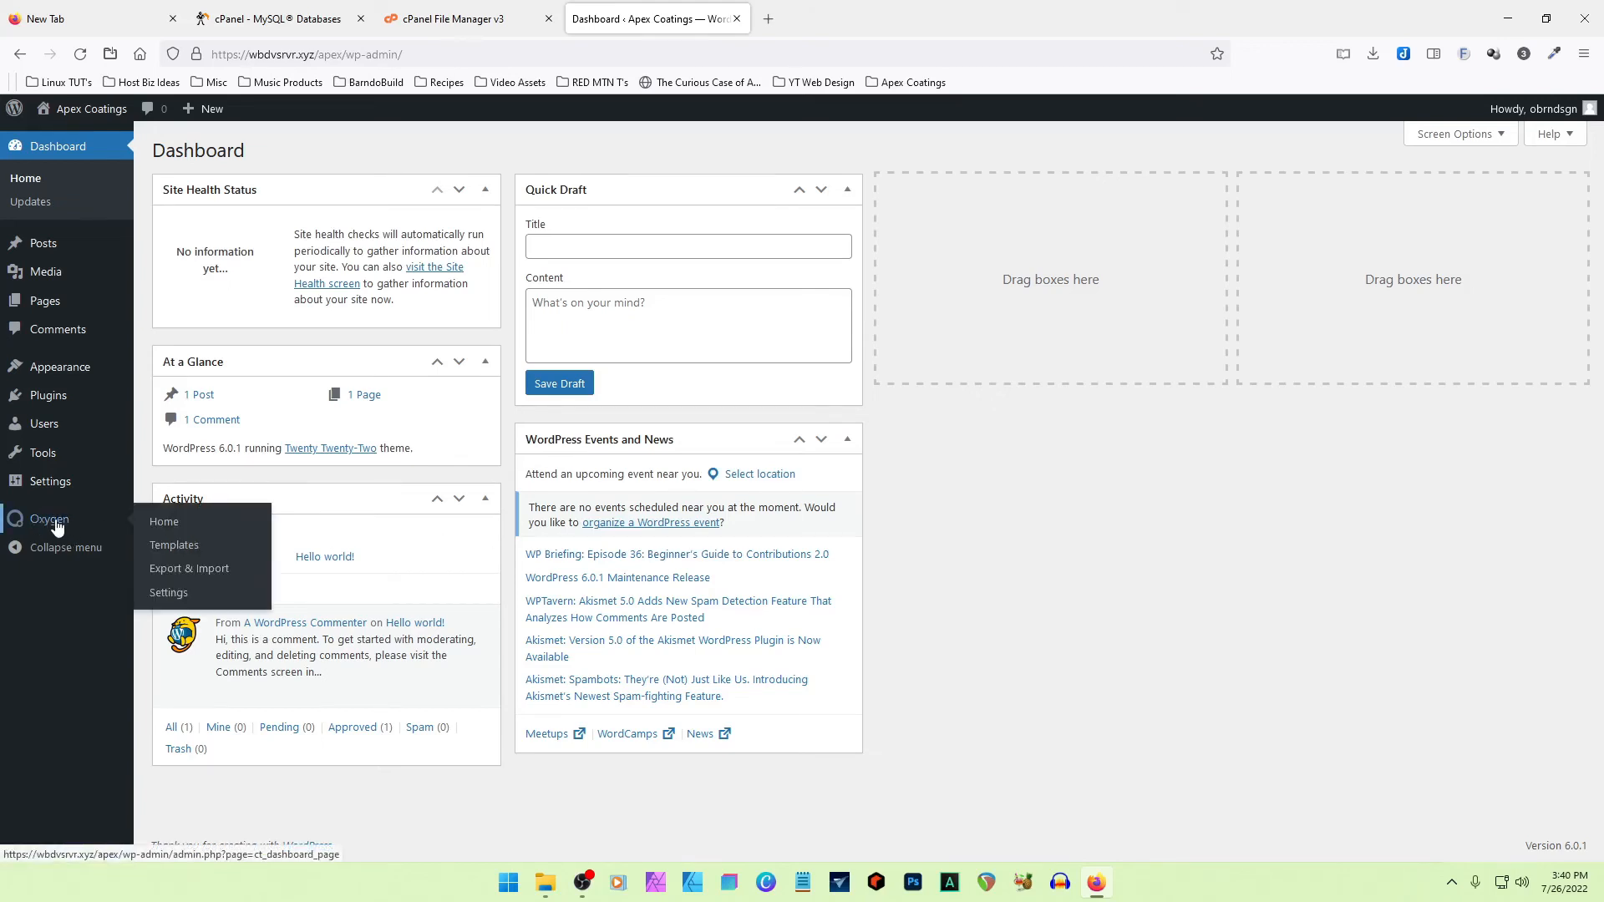
{"action": "left_click", "coordinate": [181, 551]}
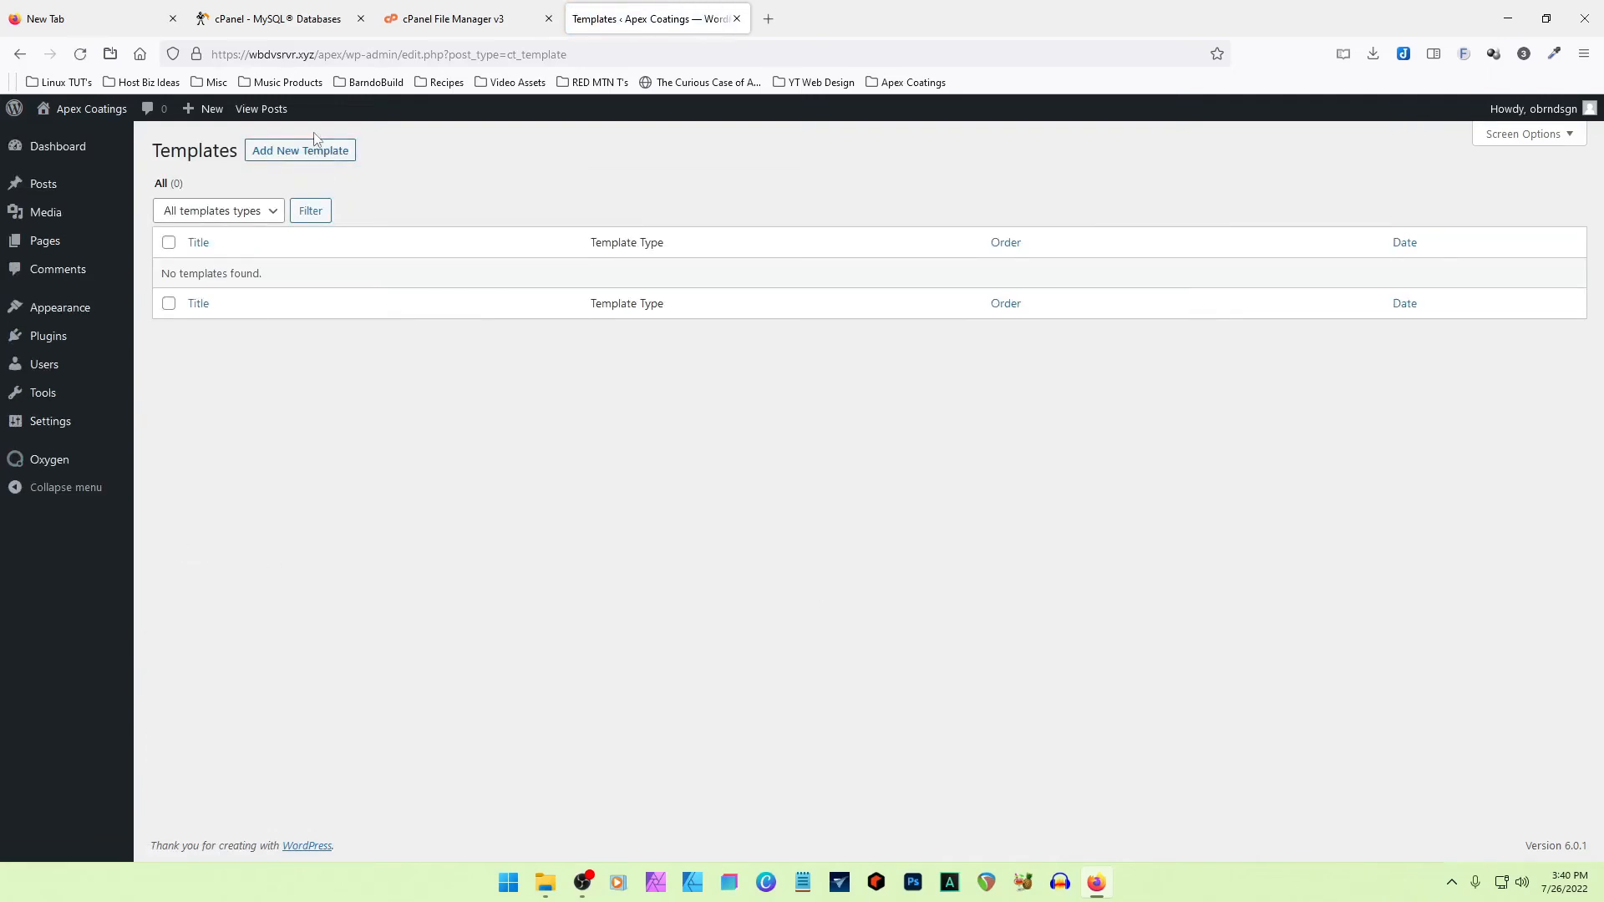
{"action": "left_click", "coordinate": [315, 153]}
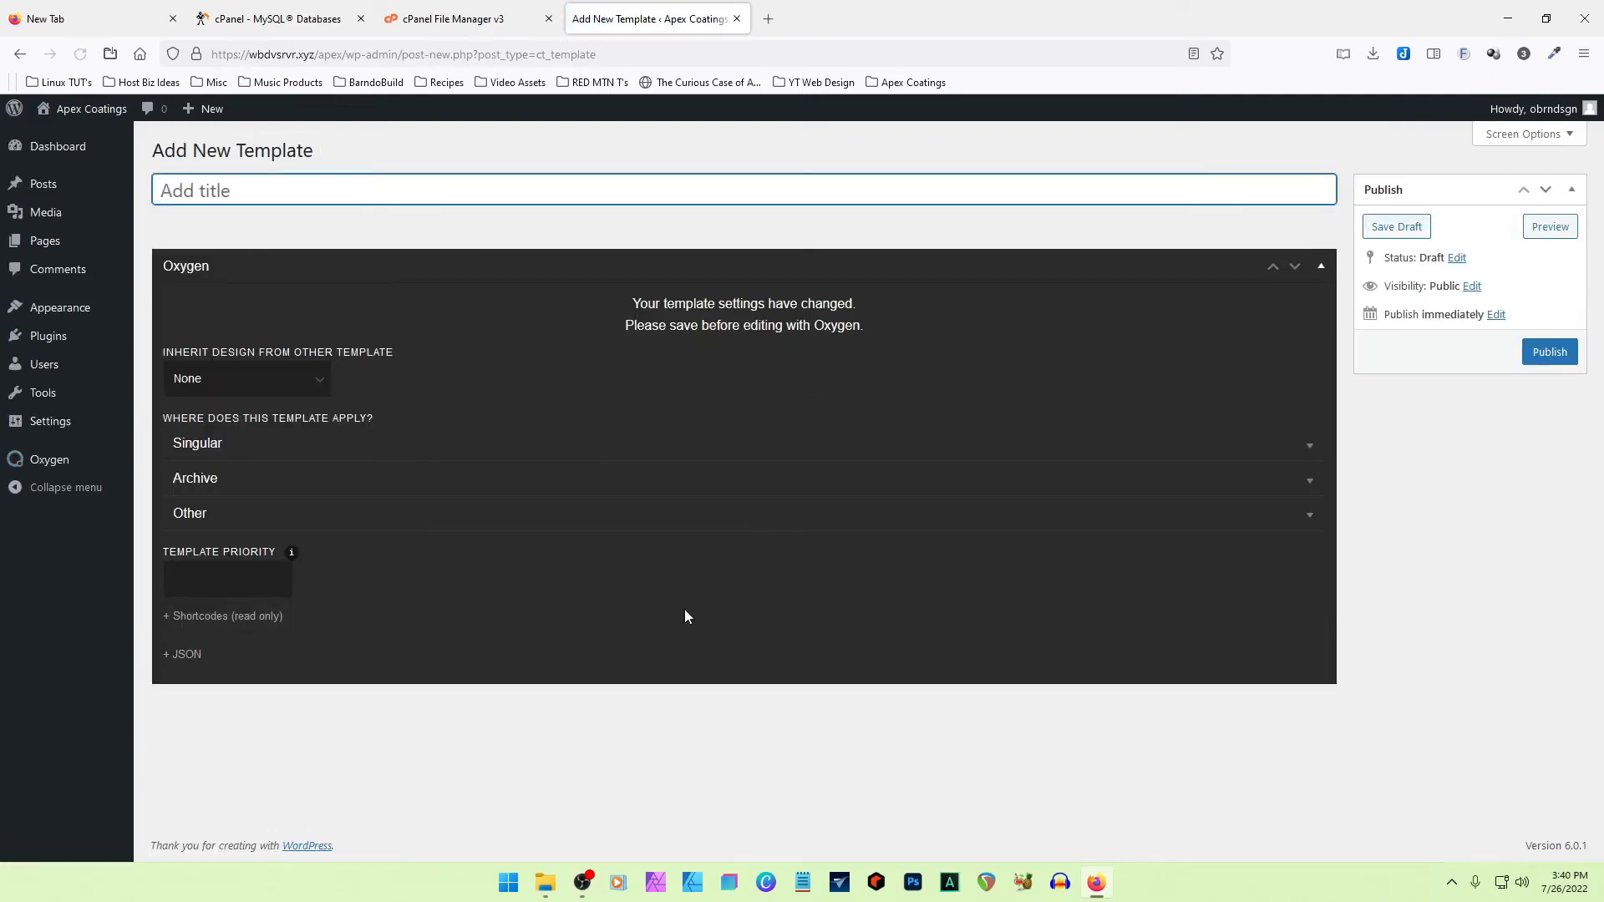
{"action": "type", "text": "Primary Template"}
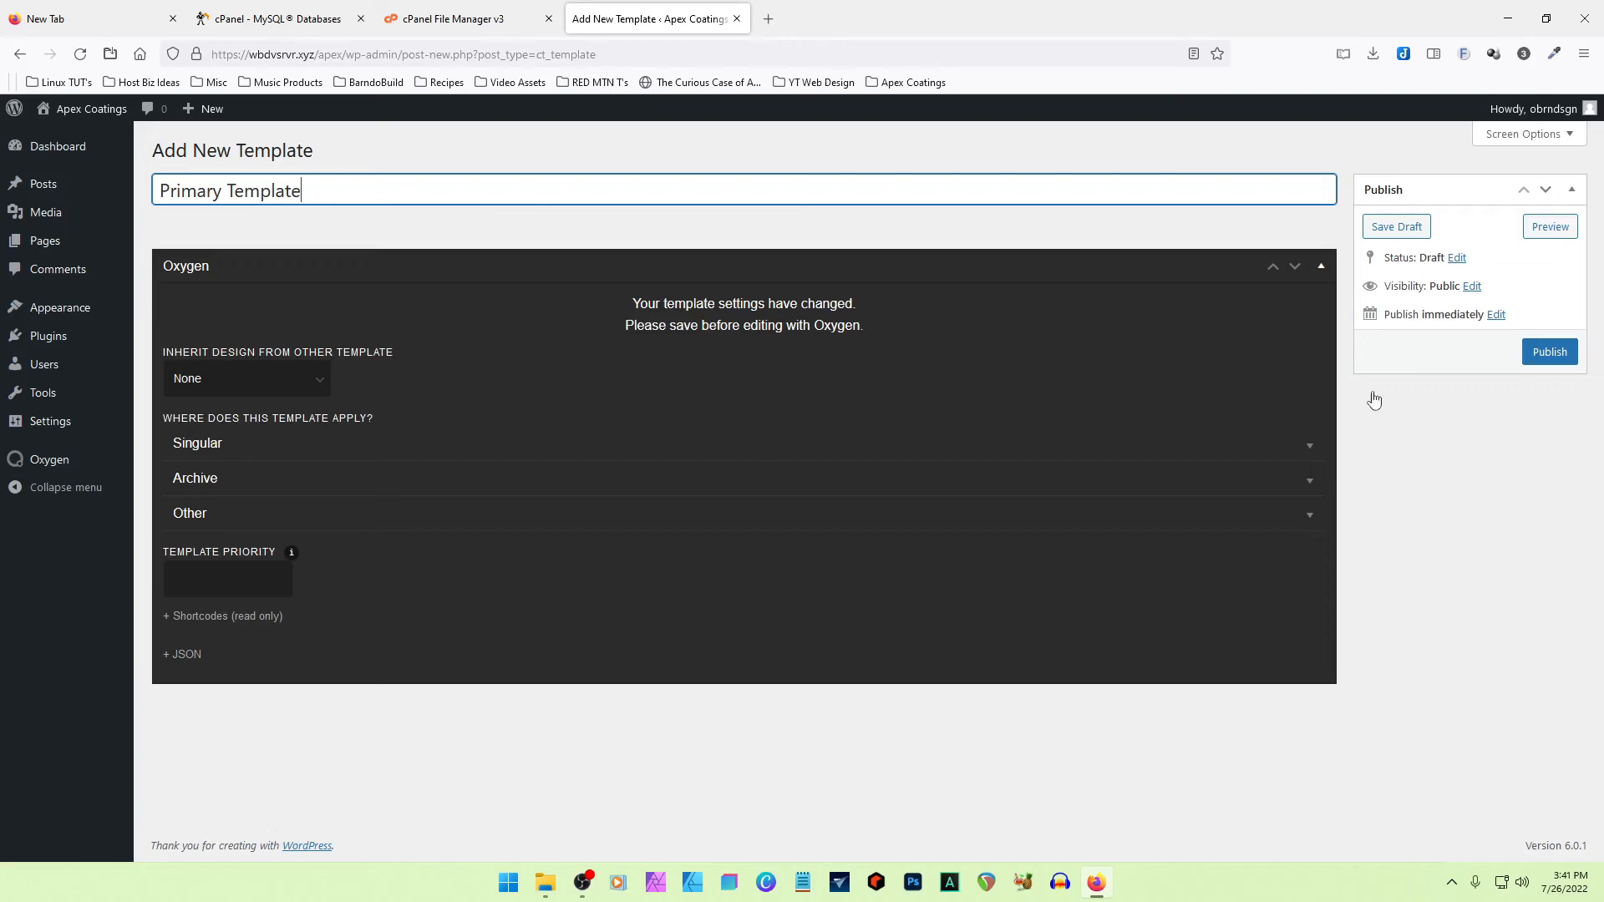
{"action": "left_click", "coordinate": [1548, 353]}
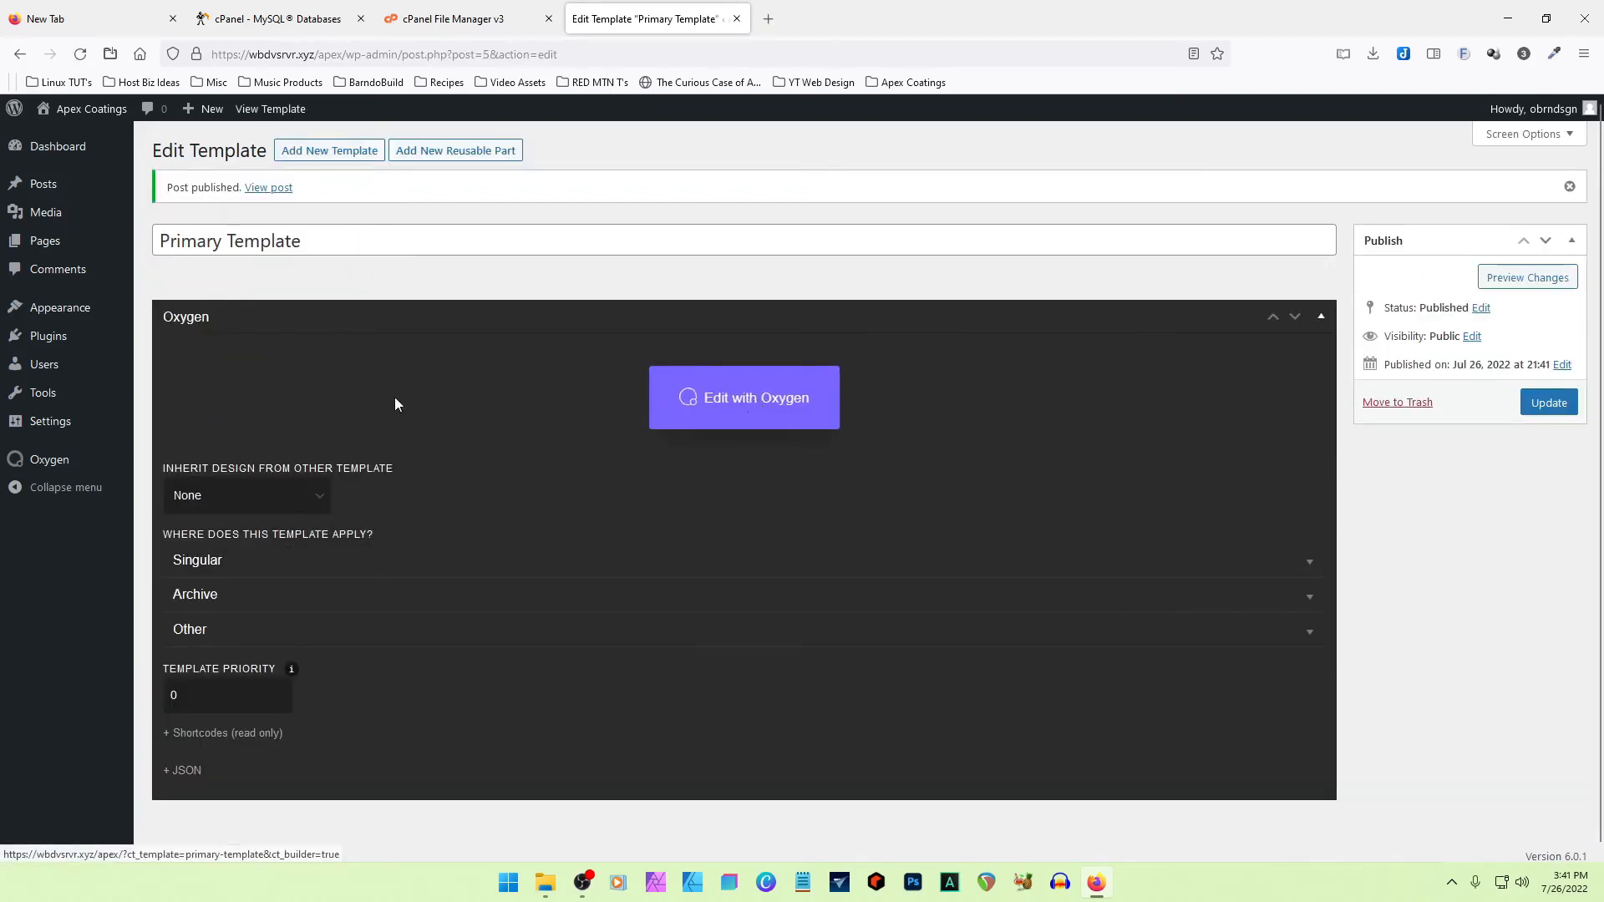
{"action": "left_click", "coordinate": [754, 409]}
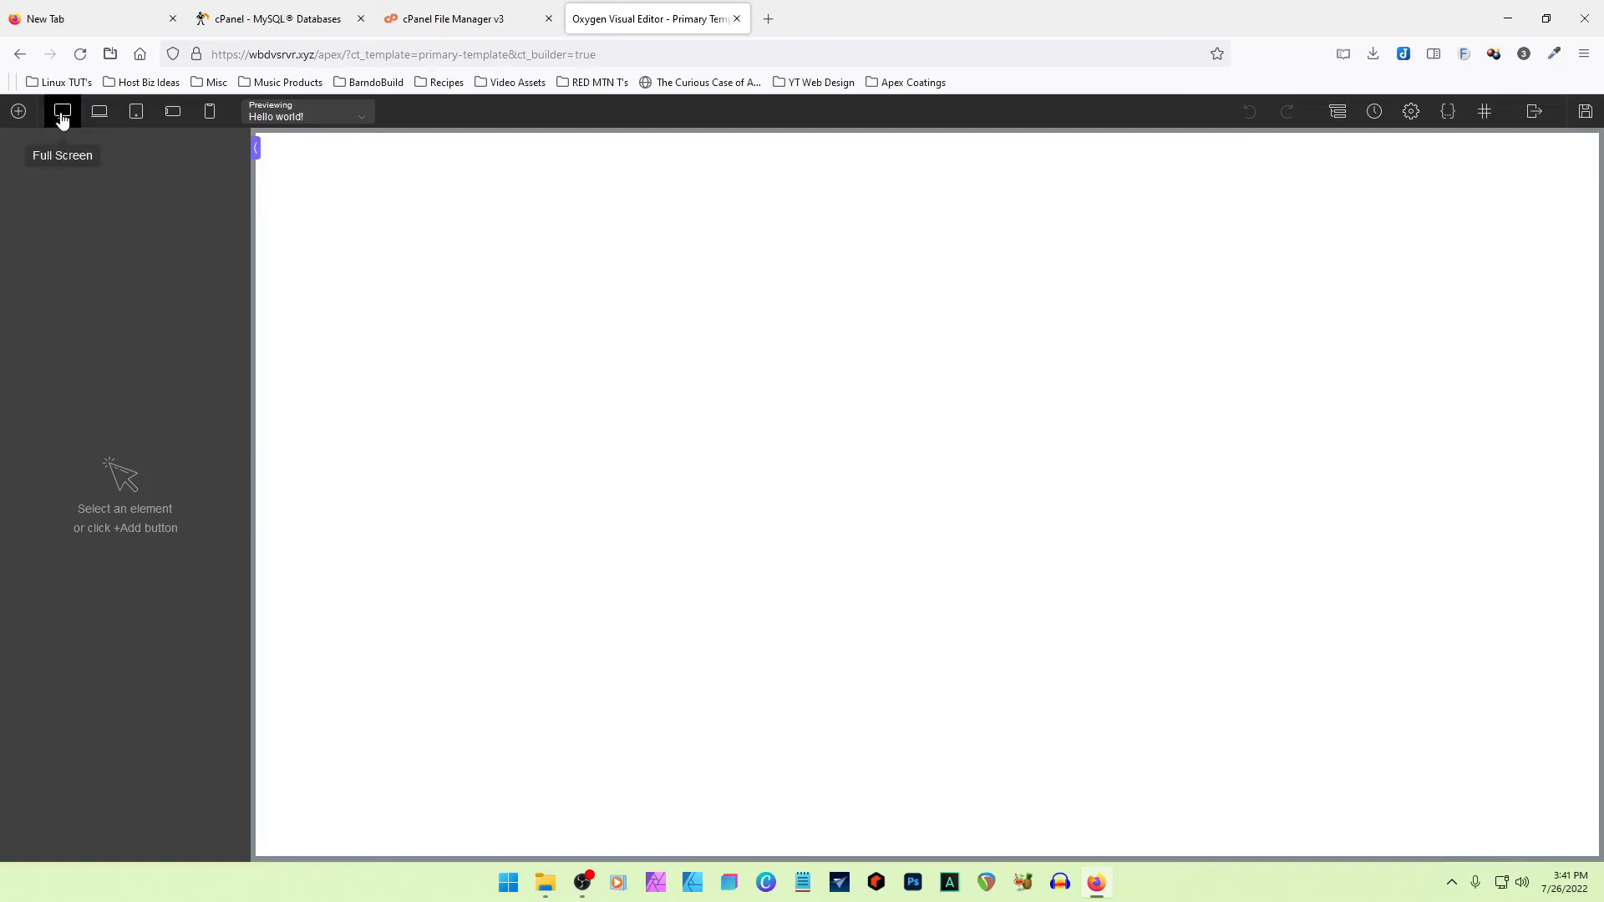
- Preview the blank template at each smaller responsive breakpoint down to phone portrait and return to full-screen width
{"action": "left_click", "coordinate": [99, 112]}
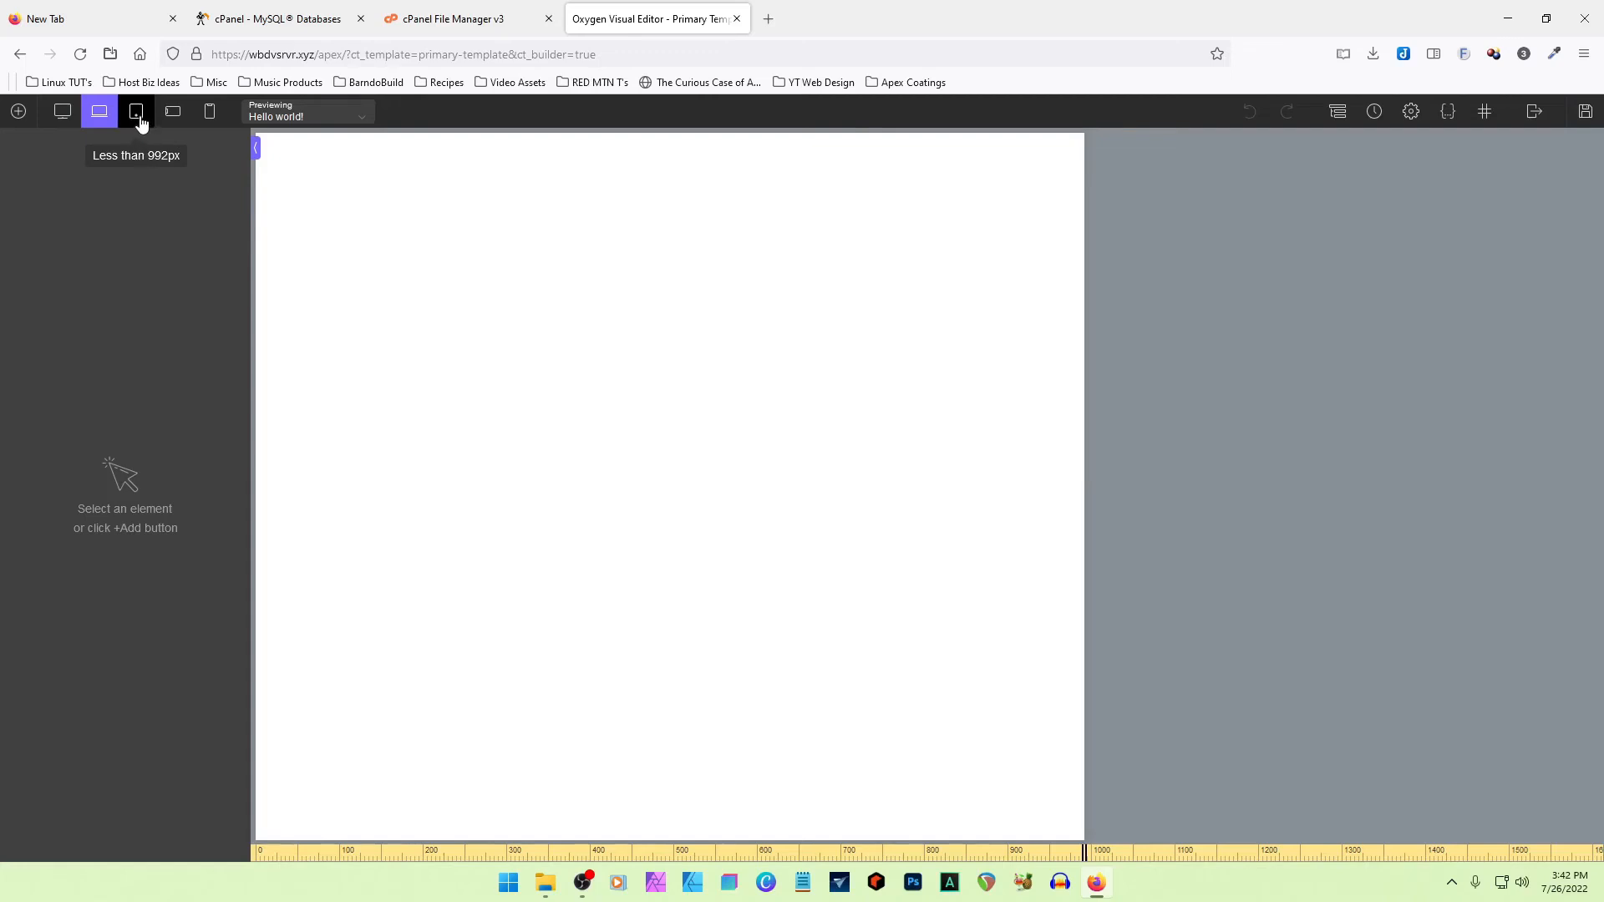
{"action": "left_click", "coordinate": [139, 117]}
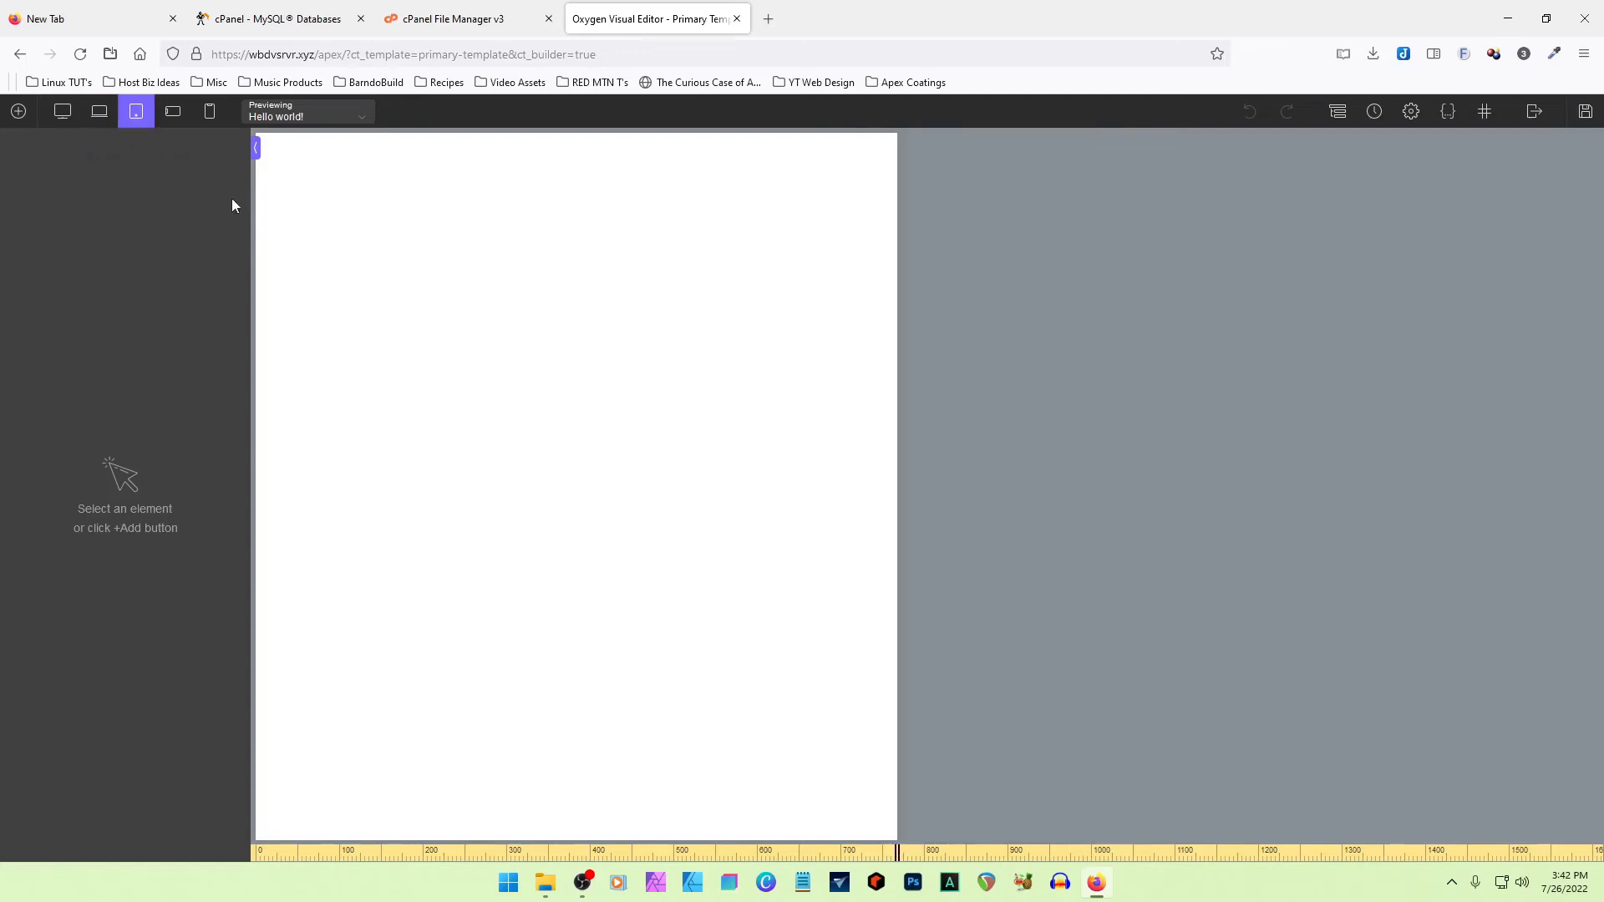
{"action": "left_click", "coordinate": [173, 114]}
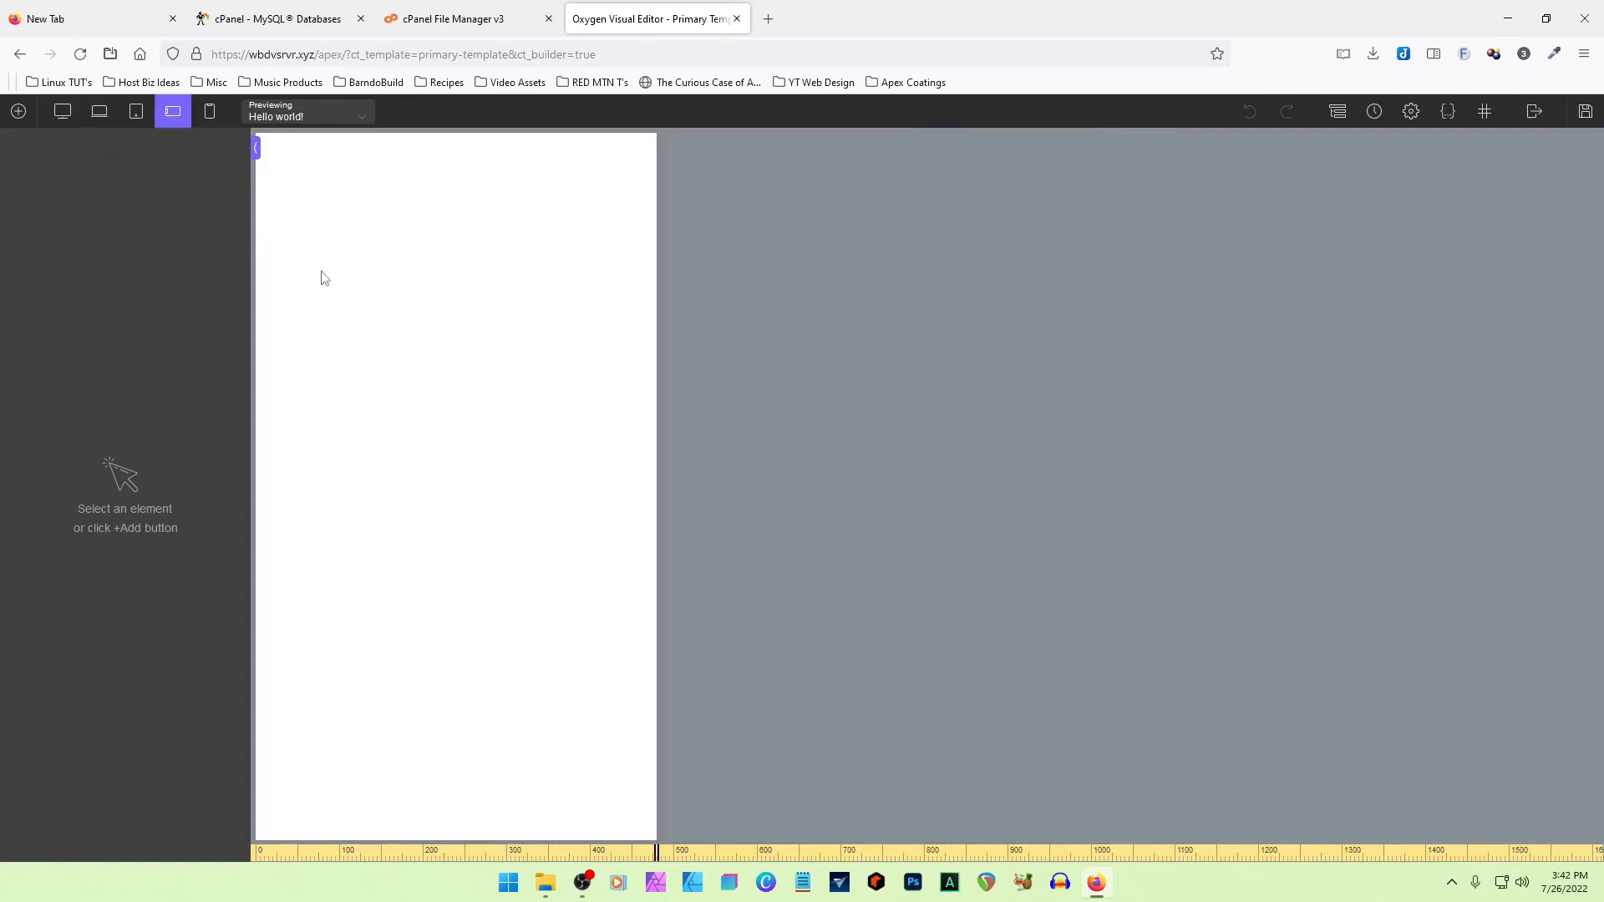
{"action": "left_click", "coordinate": [210, 111]}
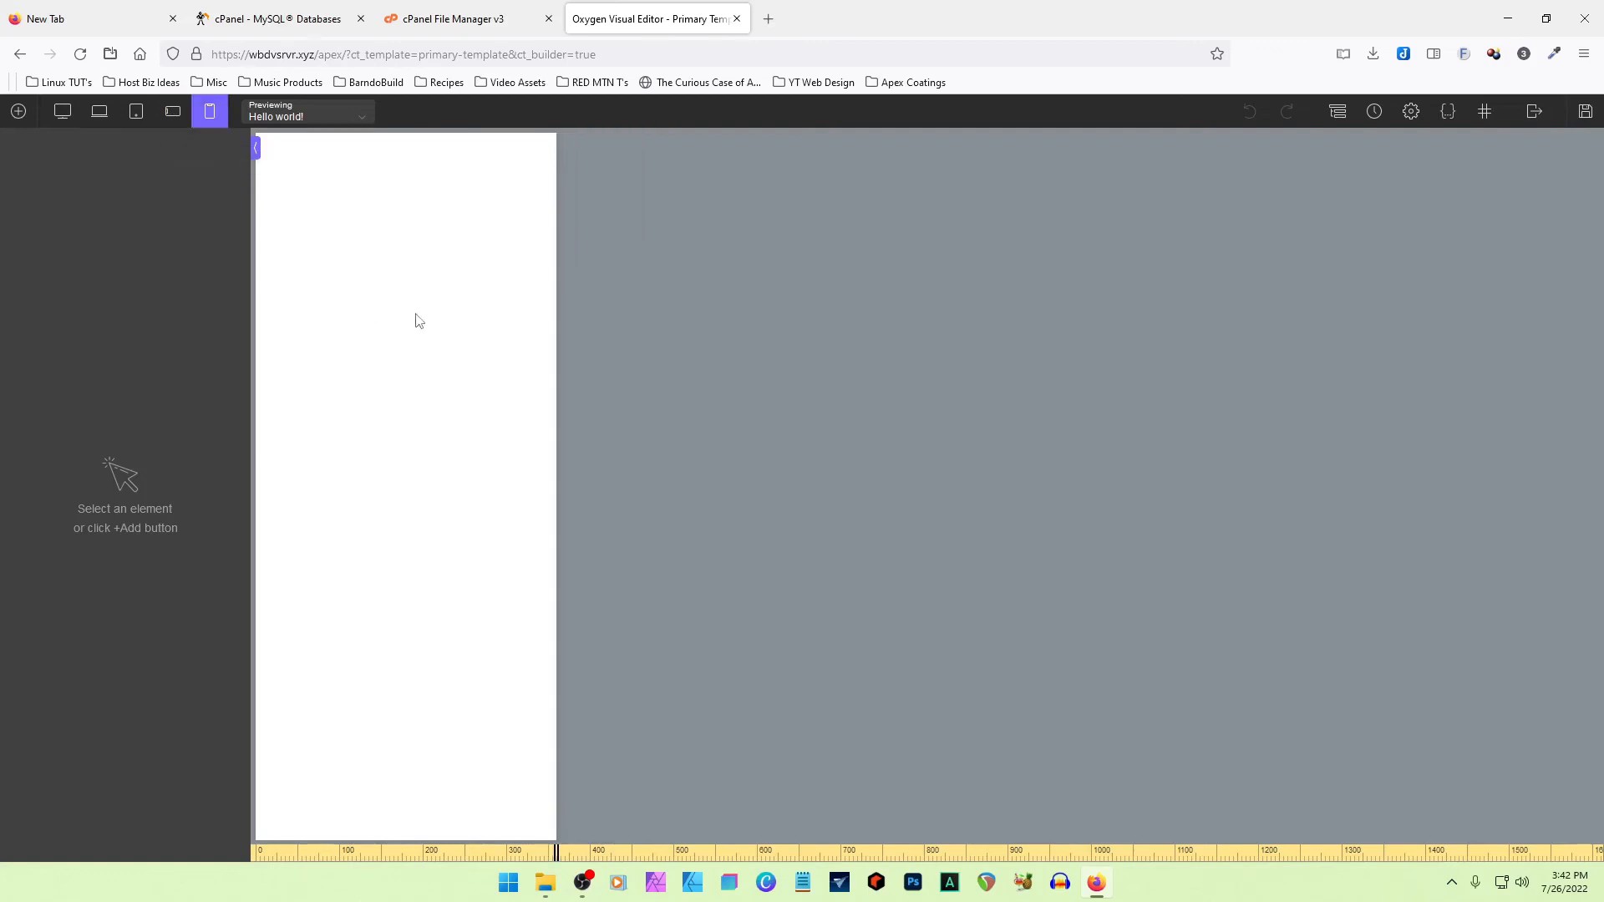
{"action": "left_click", "coordinate": [63, 111]}
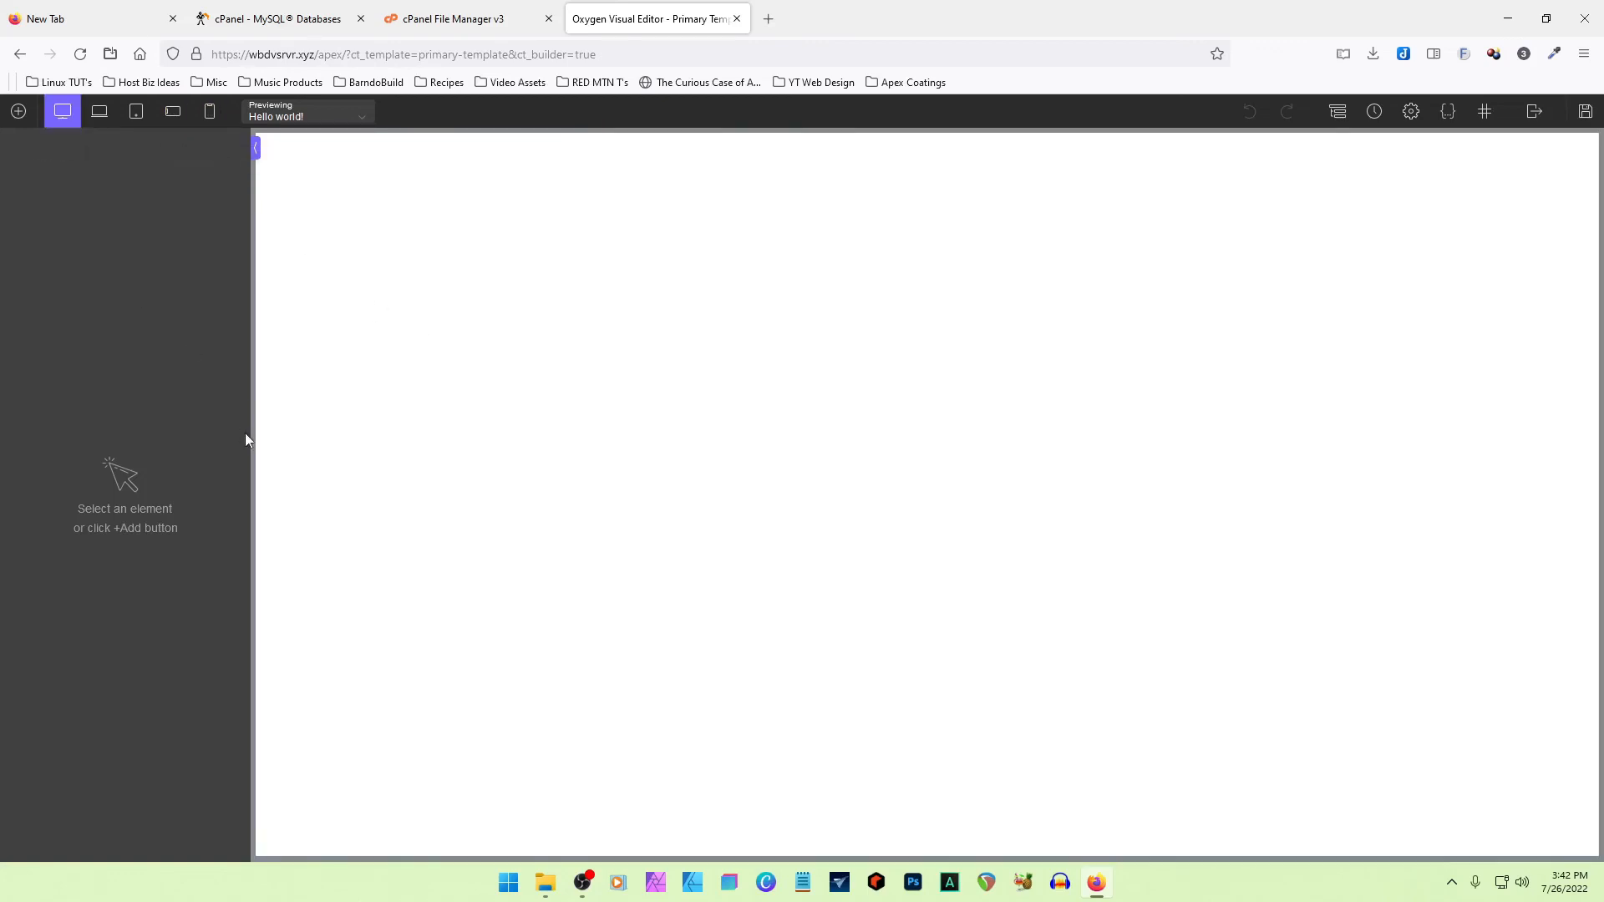
- List the design sets in the editor's library and examine their previews on Oxygen's Design Library page, searching the web for oxygenbuilder
{"action": "left_click", "coordinate": [19, 112]}
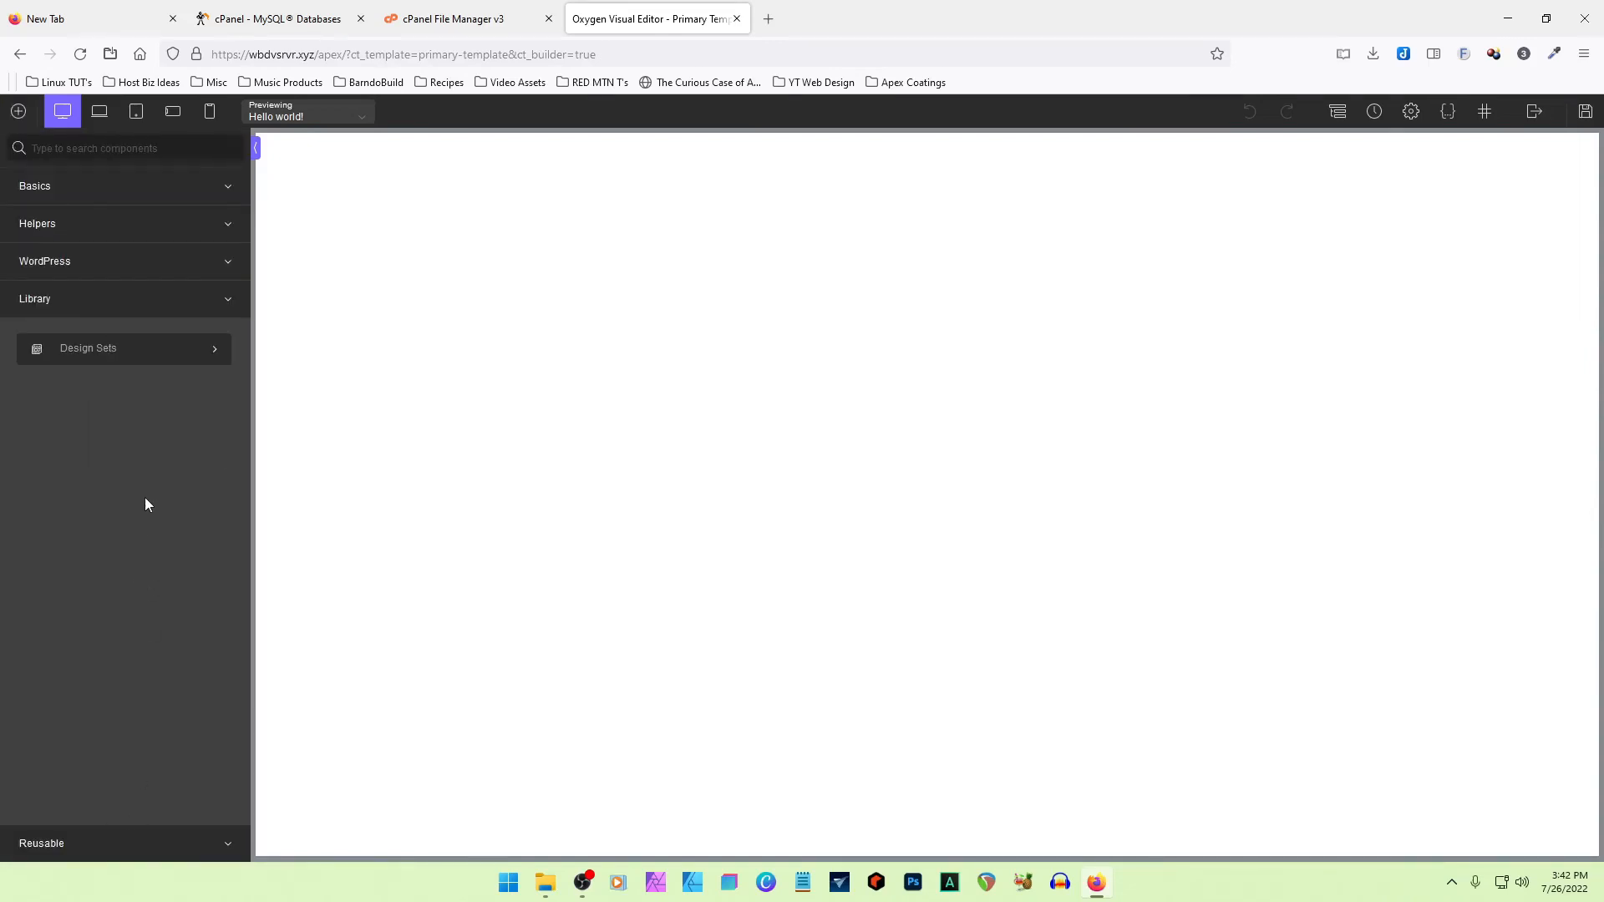
{"action": "left_click", "coordinate": [100, 351]}
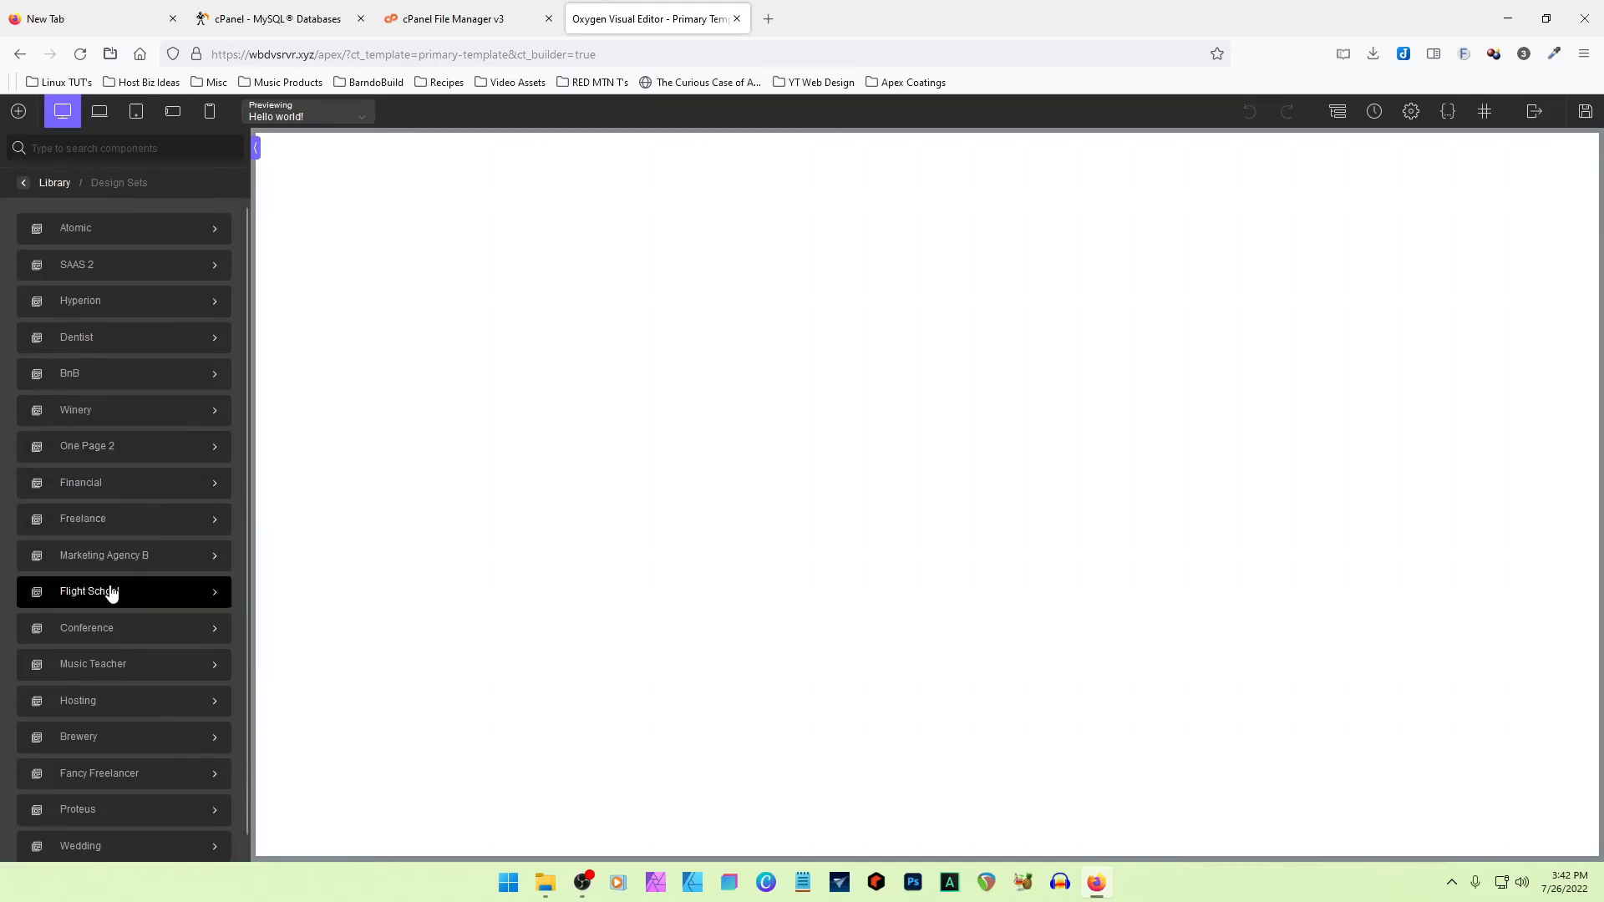
{"action": "key", "text": "ctrl+t"}
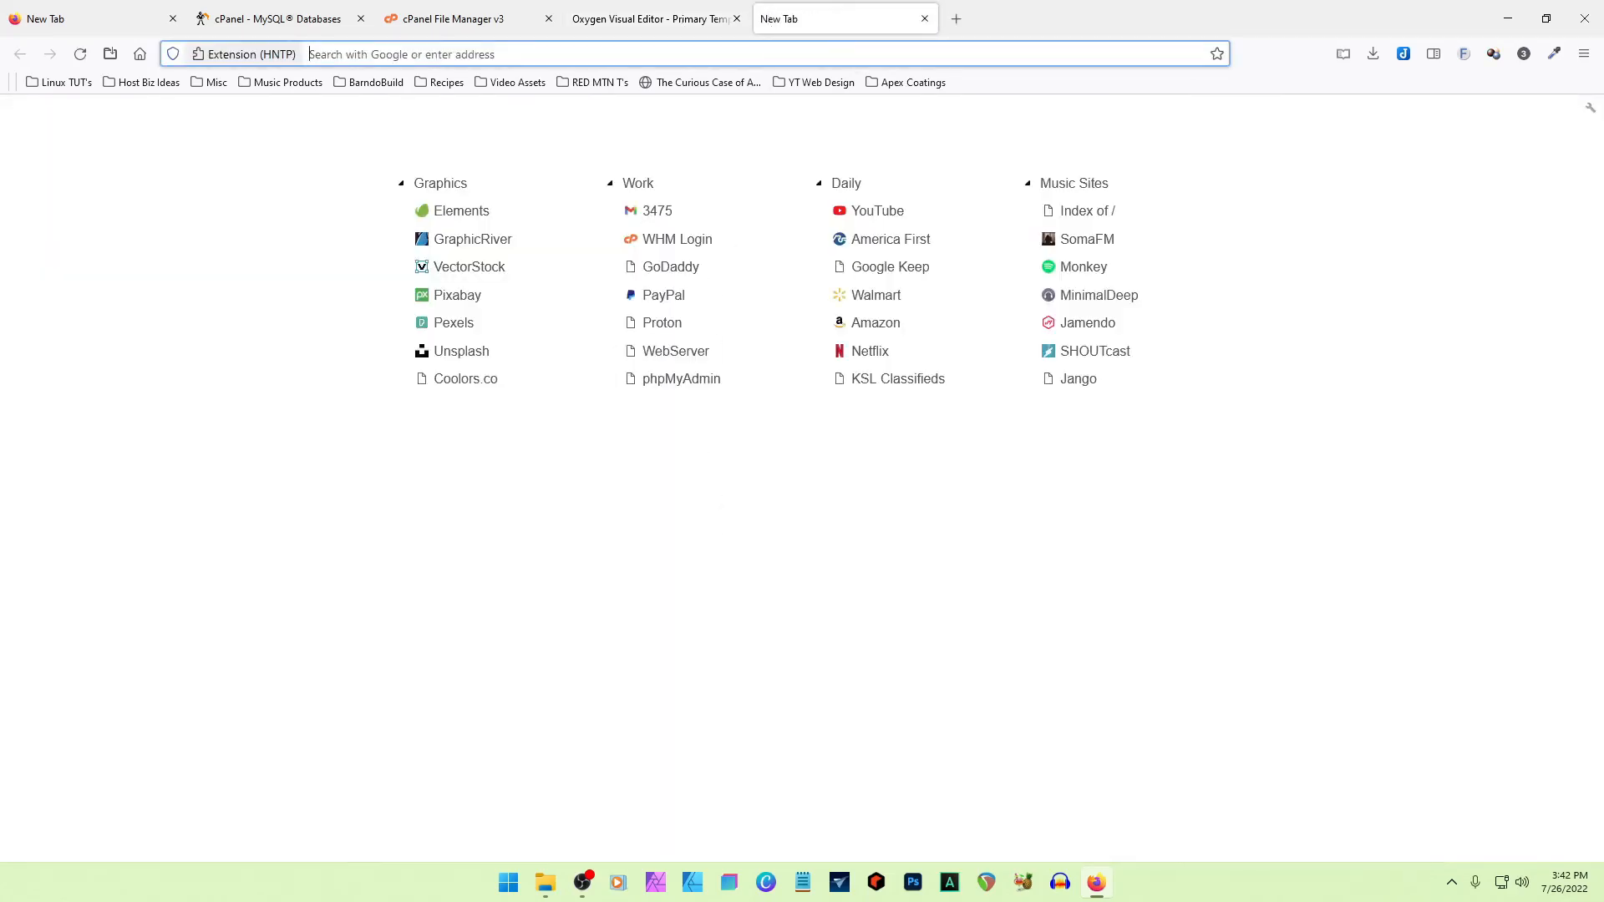
{"action": "type", "text": "ox"}
{"action": "key", "text": "Down"}
{"action": "key", "text": "Return"}
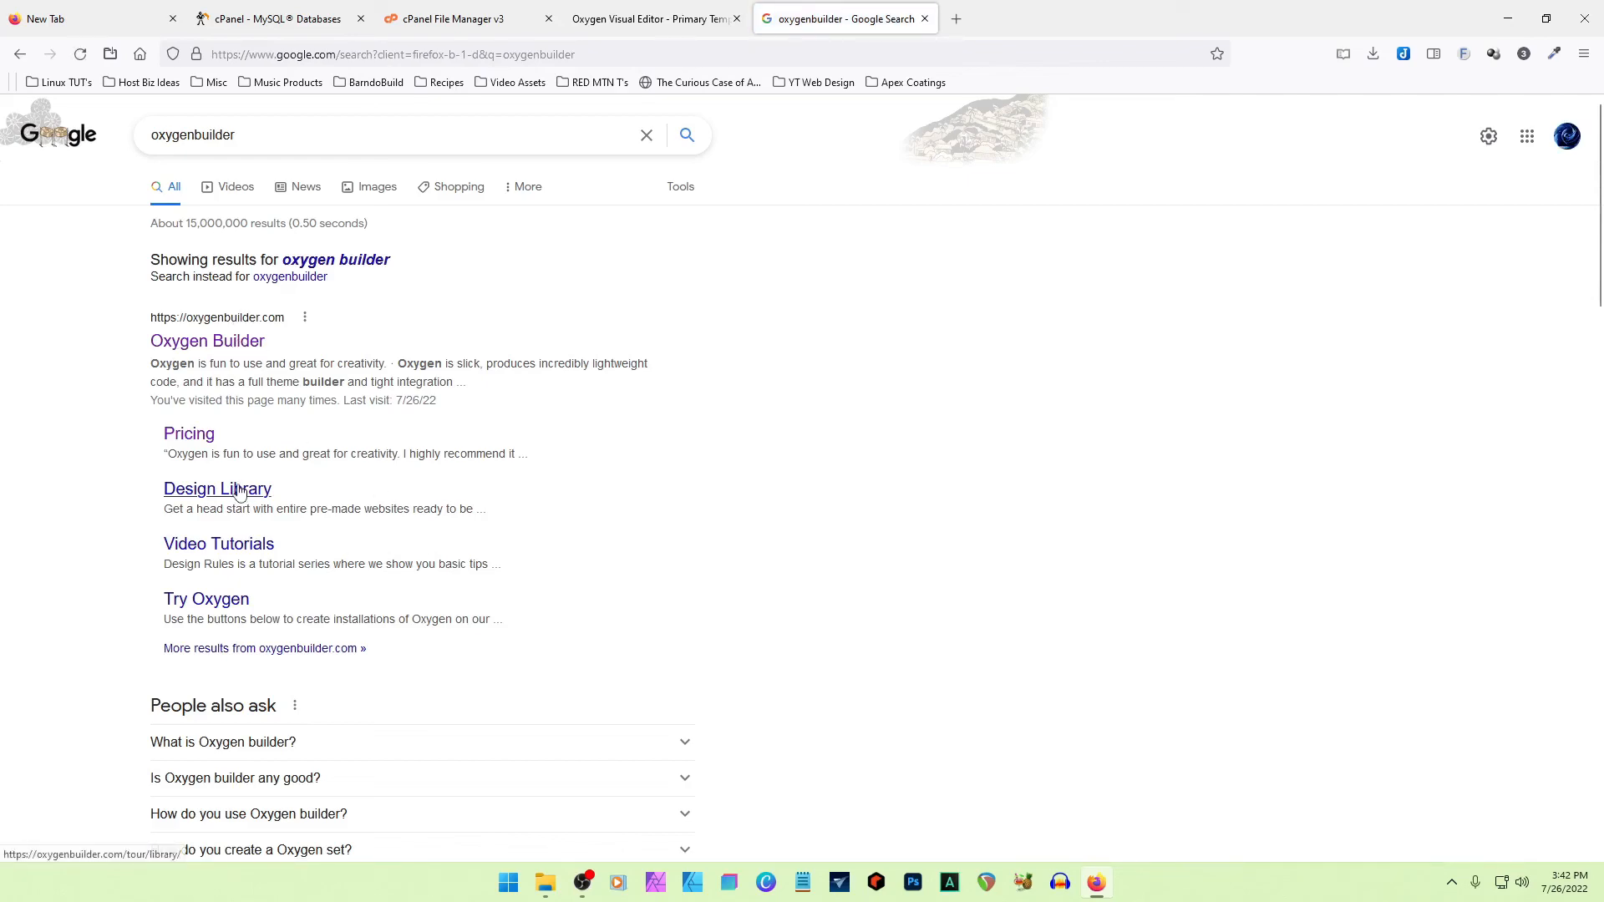
{"action": "left_click", "coordinate": [213, 498]}
{"action": "scroll", "coordinate": [827, 461], "scroll_direction": "down", "scroll_amount": 15}
{"action": "scroll", "coordinate": [632, 451], "scroll_direction": "down", "scroll_amount": 10}
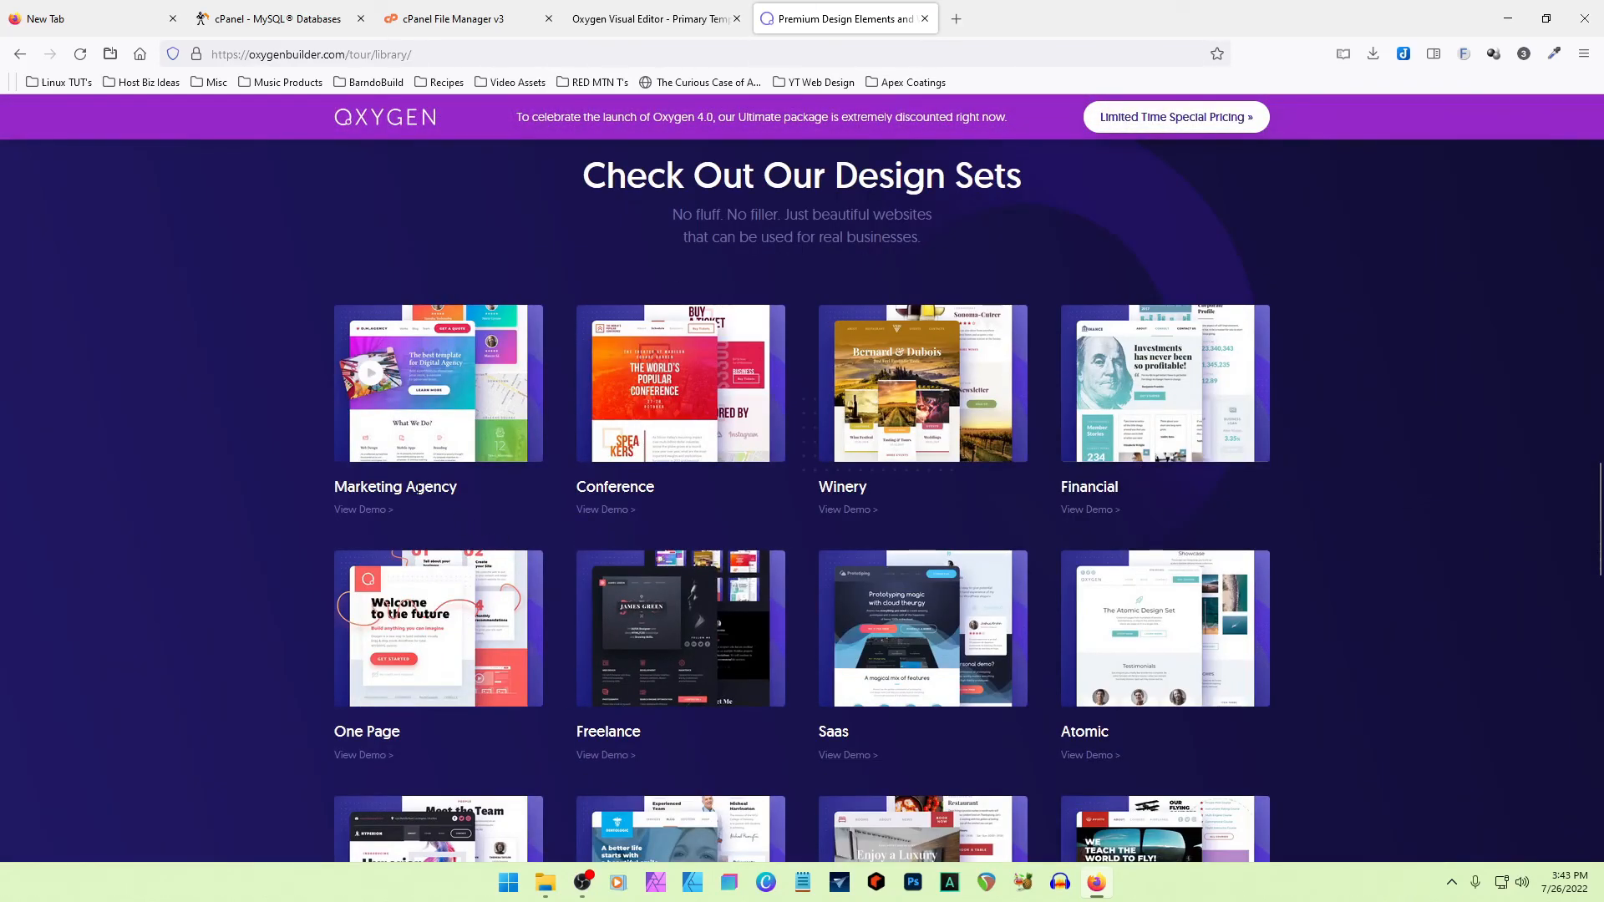
- Insert the Simple Centered Header from the Marketing Agency B design set's Headers into Primary Template
{"action": "left_click", "coordinate": [625, 23]}
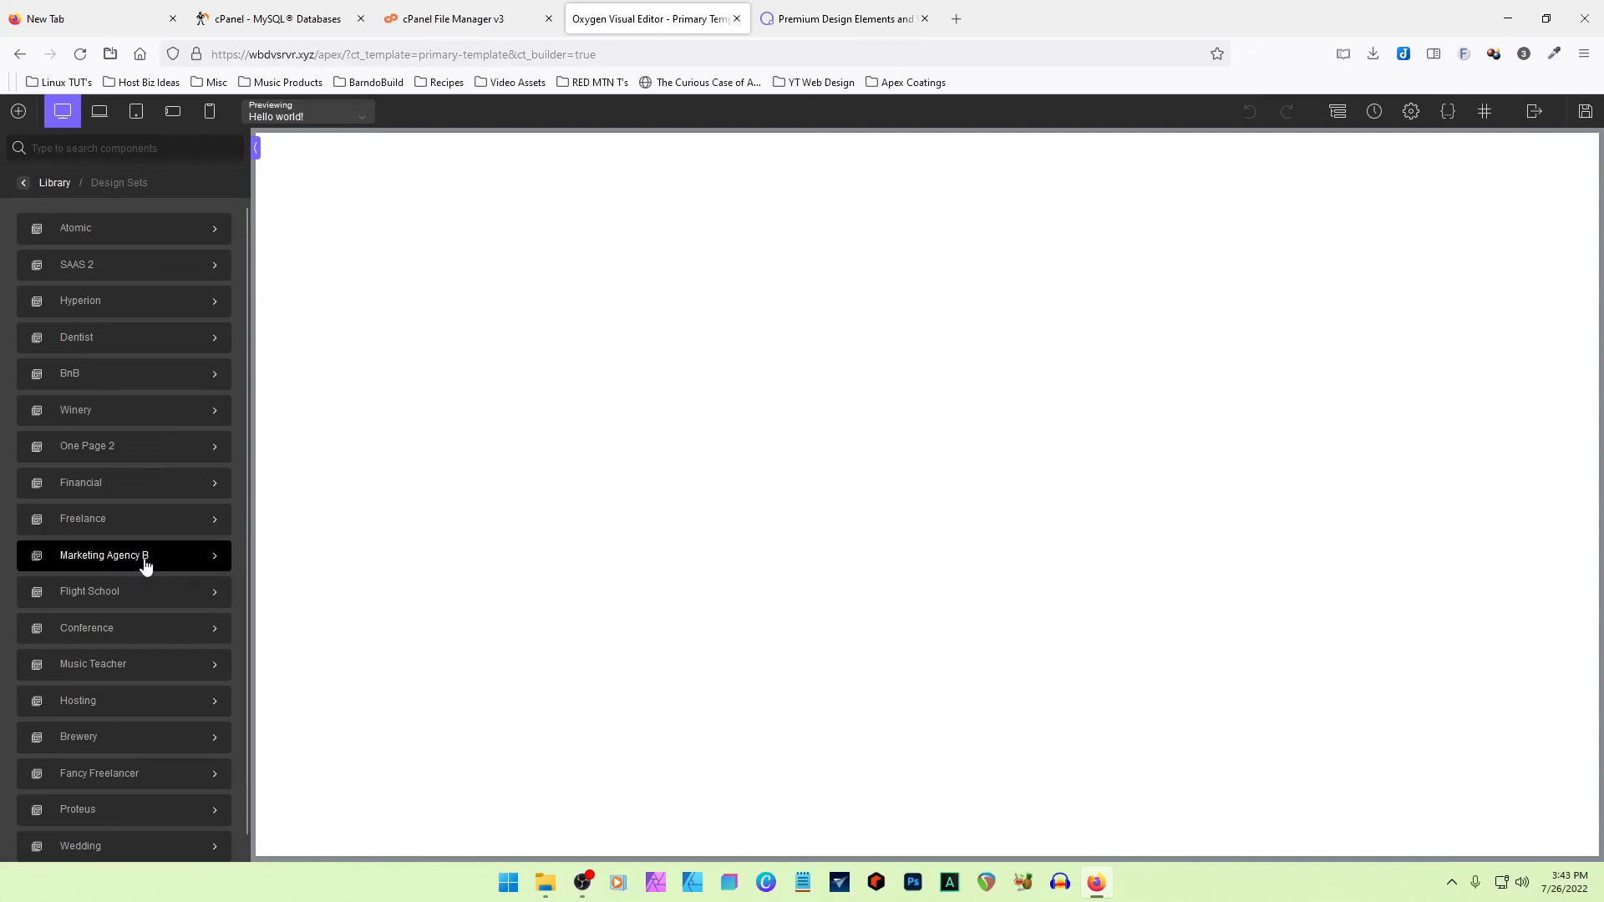
{"action": "left_click", "coordinate": [204, 556]}
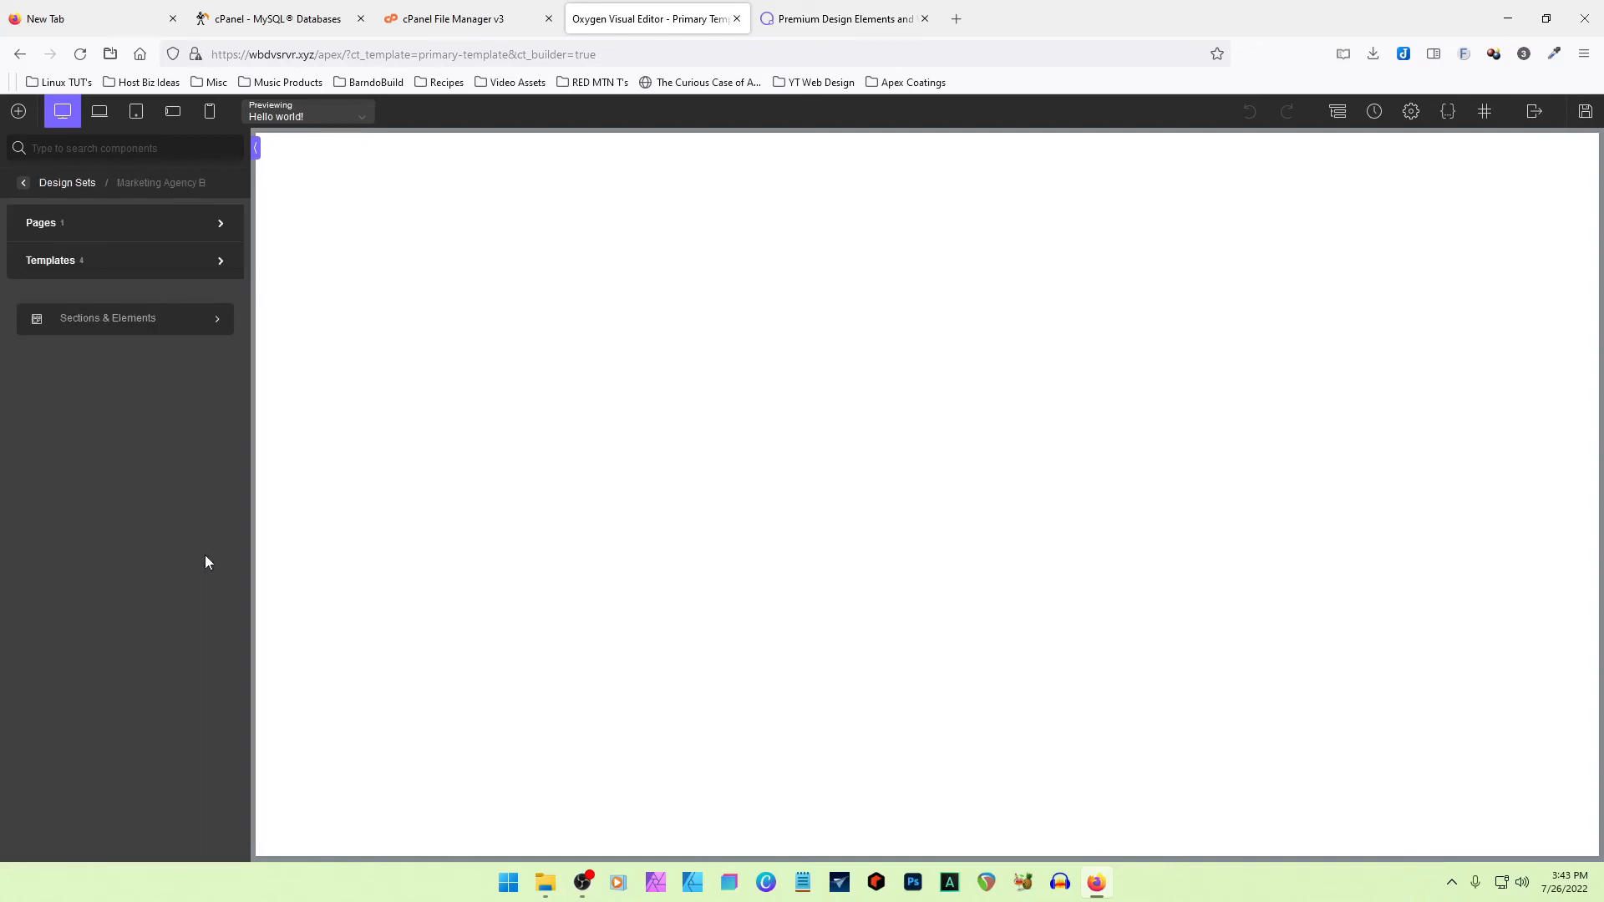
{"action": "left_click", "coordinate": [118, 327]}
{"action": "mouse_move", "coordinate": [107, 267]}
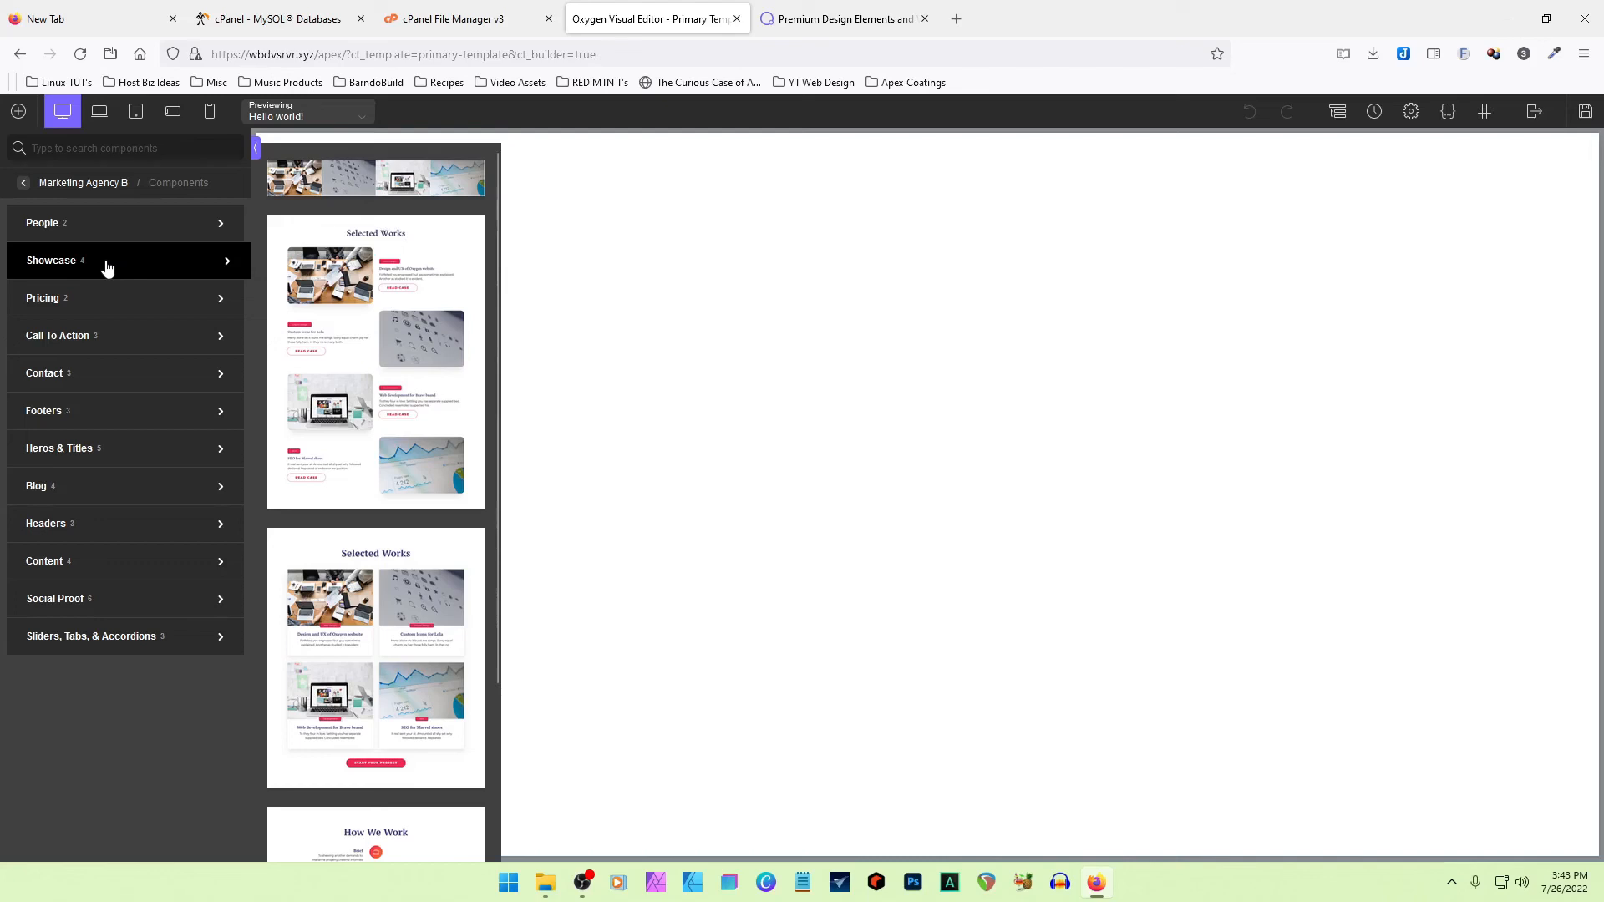
{"action": "mouse_move", "coordinate": [126, 226]}
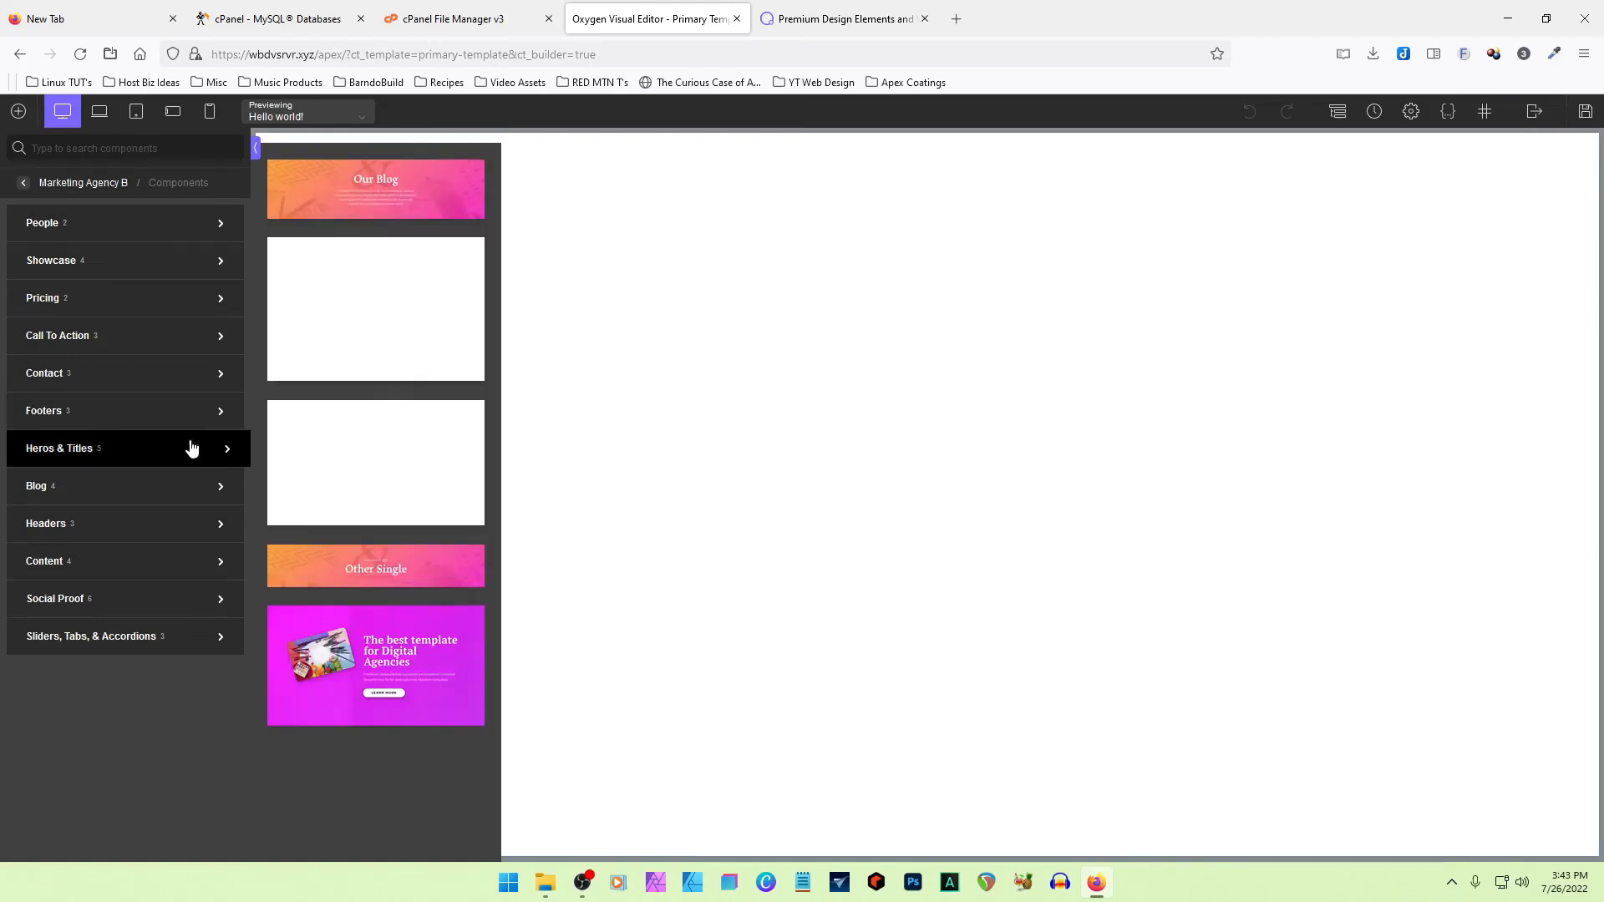
{"action": "mouse_move", "coordinate": [78, 530]}
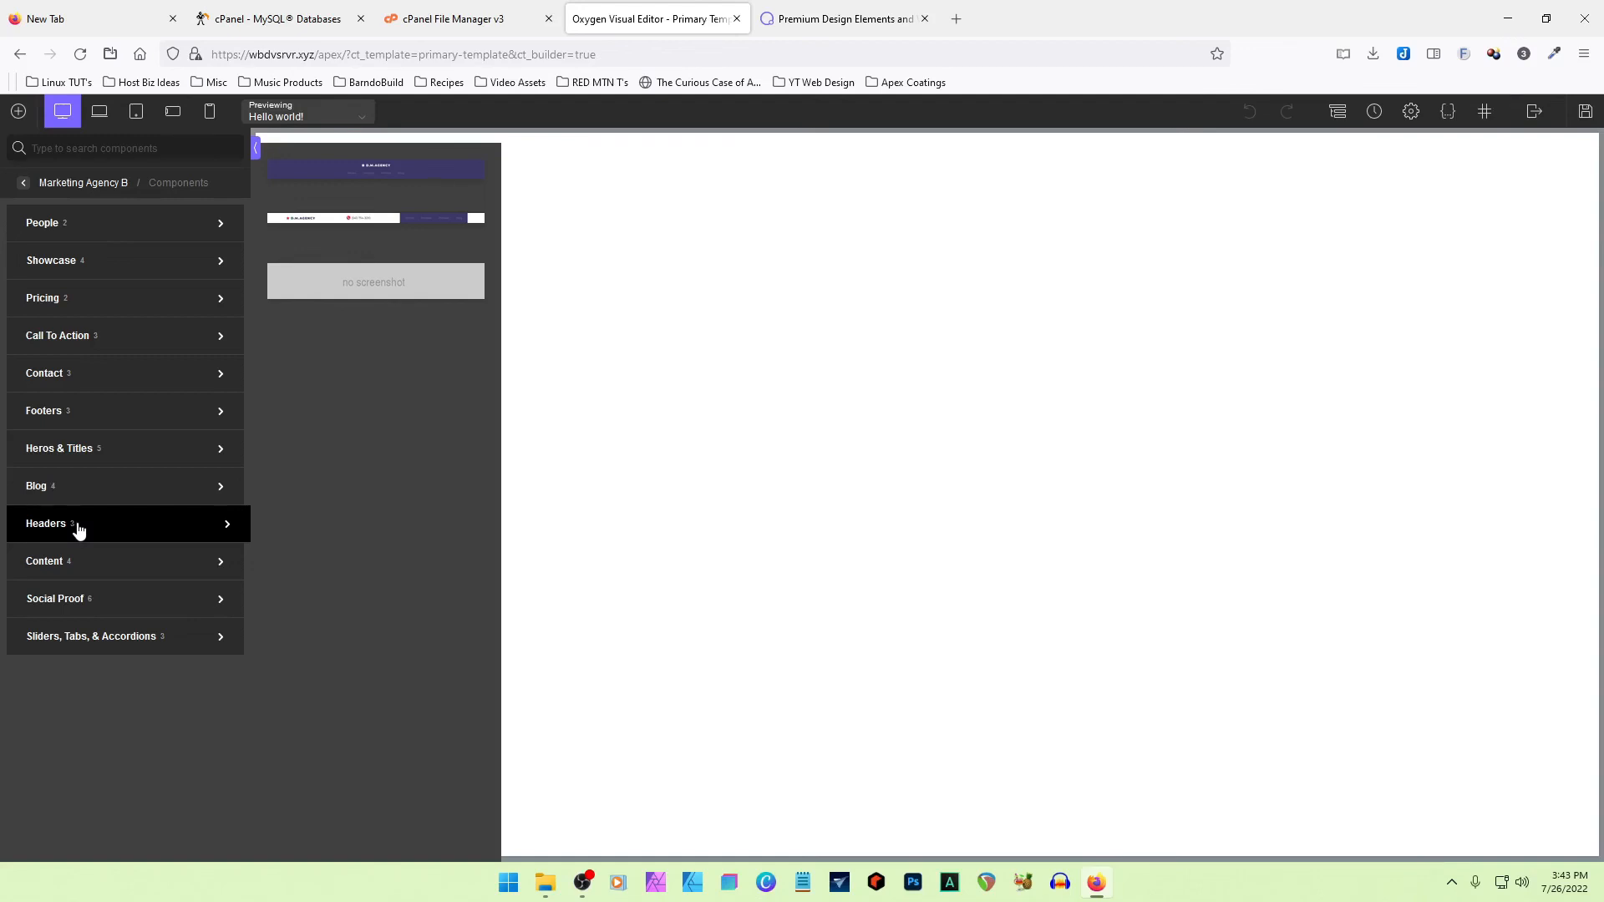
{"action": "left_click", "coordinate": [396, 177]}
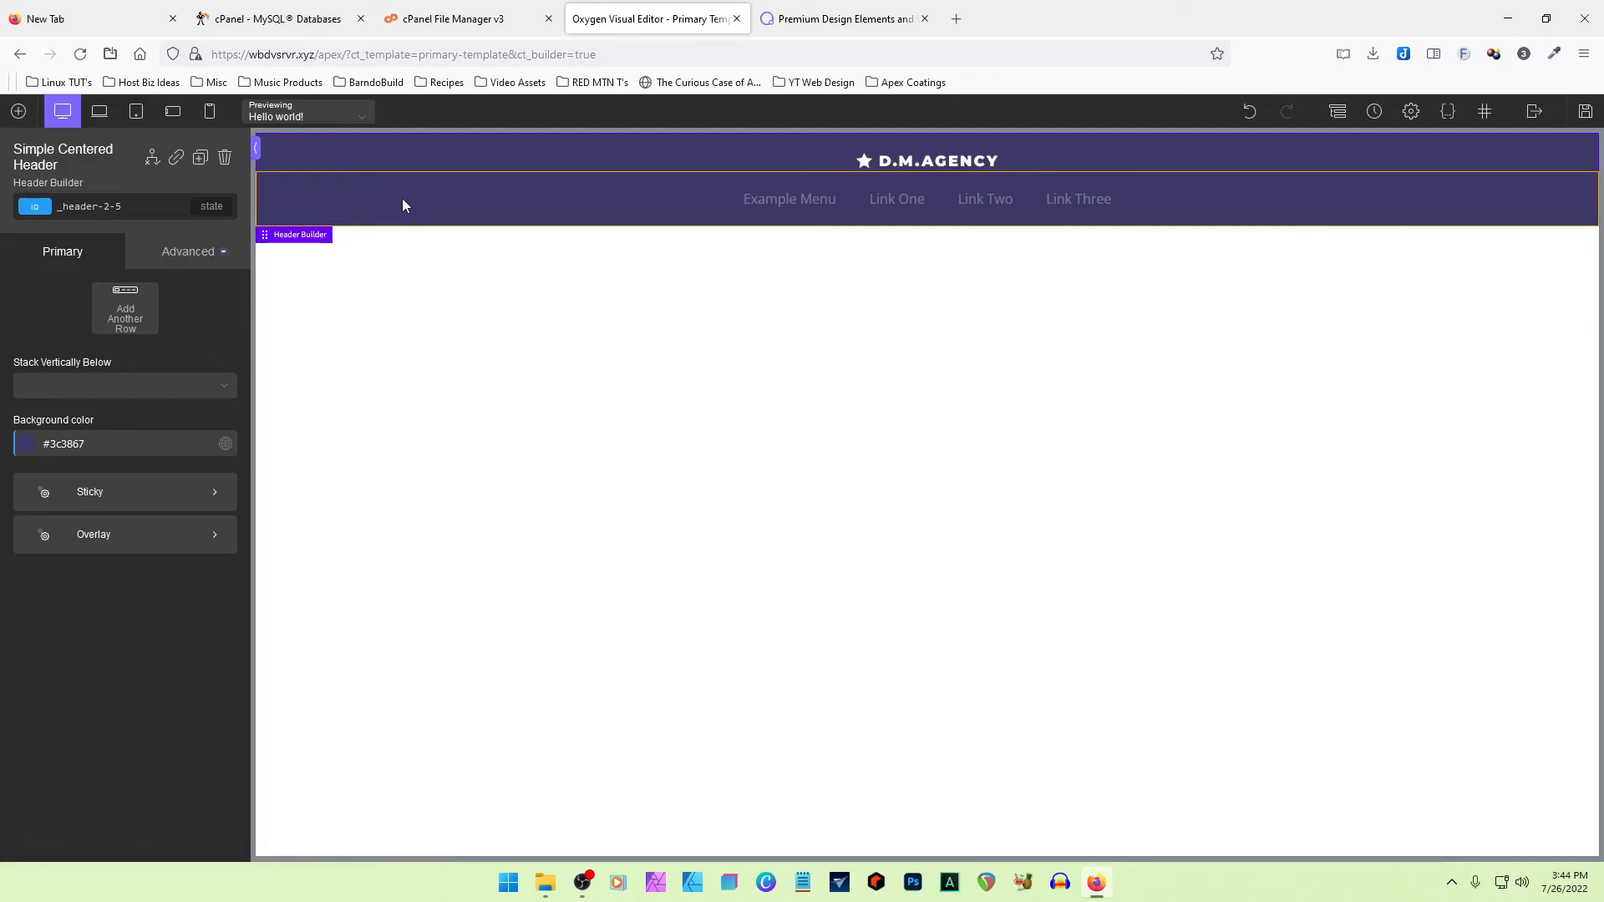
- Within the template's structure, toggle the Simple Centered Header's visibility off and on, and delete the header from the template
{"action": "left_click", "coordinate": [257, 148]}
{"action": "left_click", "coordinate": [8, 150]}
{"action": "left_click", "coordinate": [1337, 113]}
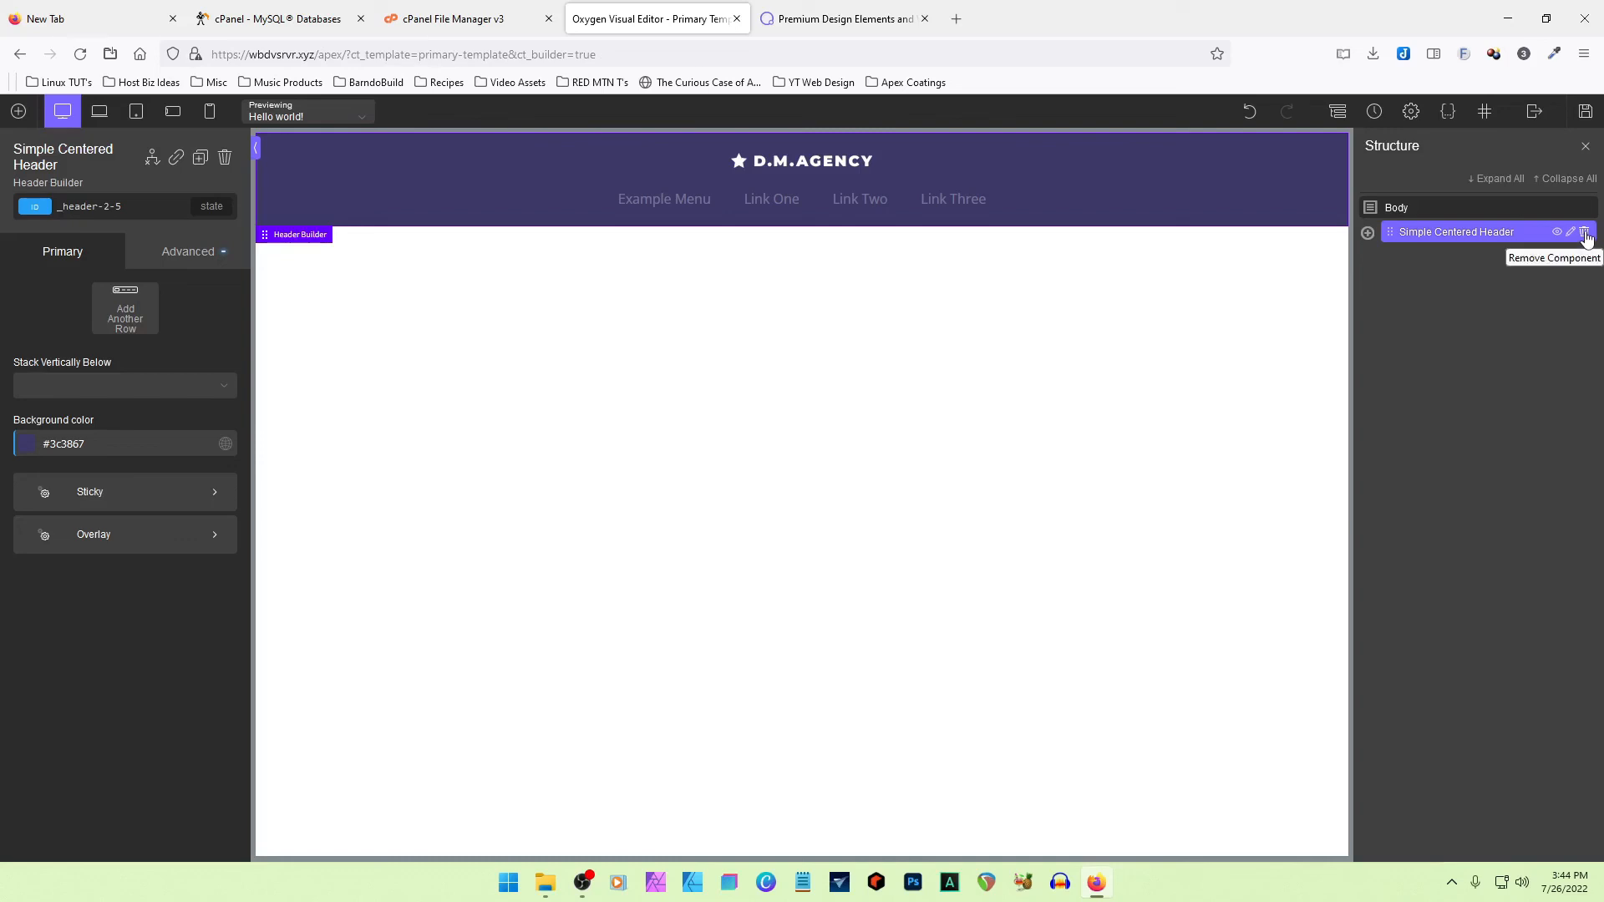
{"action": "left_click", "coordinate": [1557, 233]}
{"action": "left_click", "coordinate": [1556, 234]}
{"action": "left_click", "coordinate": [1556, 234]}
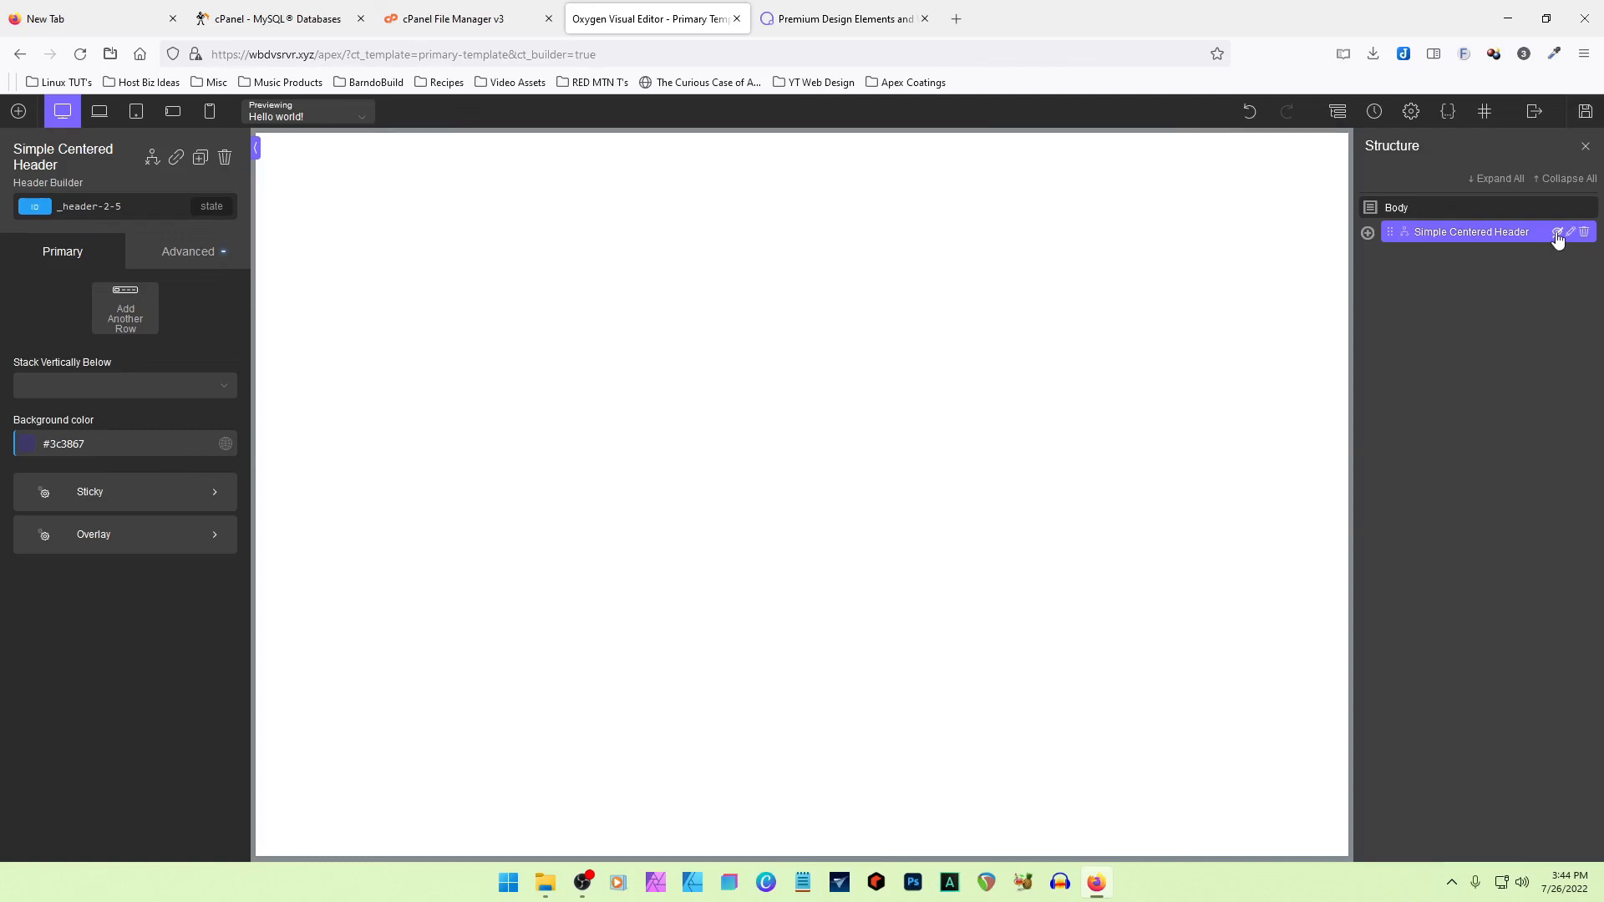
{"action": "left_click", "coordinate": [1557, 237]}
{"action": "left_click", "coordinate": [1557, 237]}
{"action": "left_click", "coordinate": [1556, 238]}
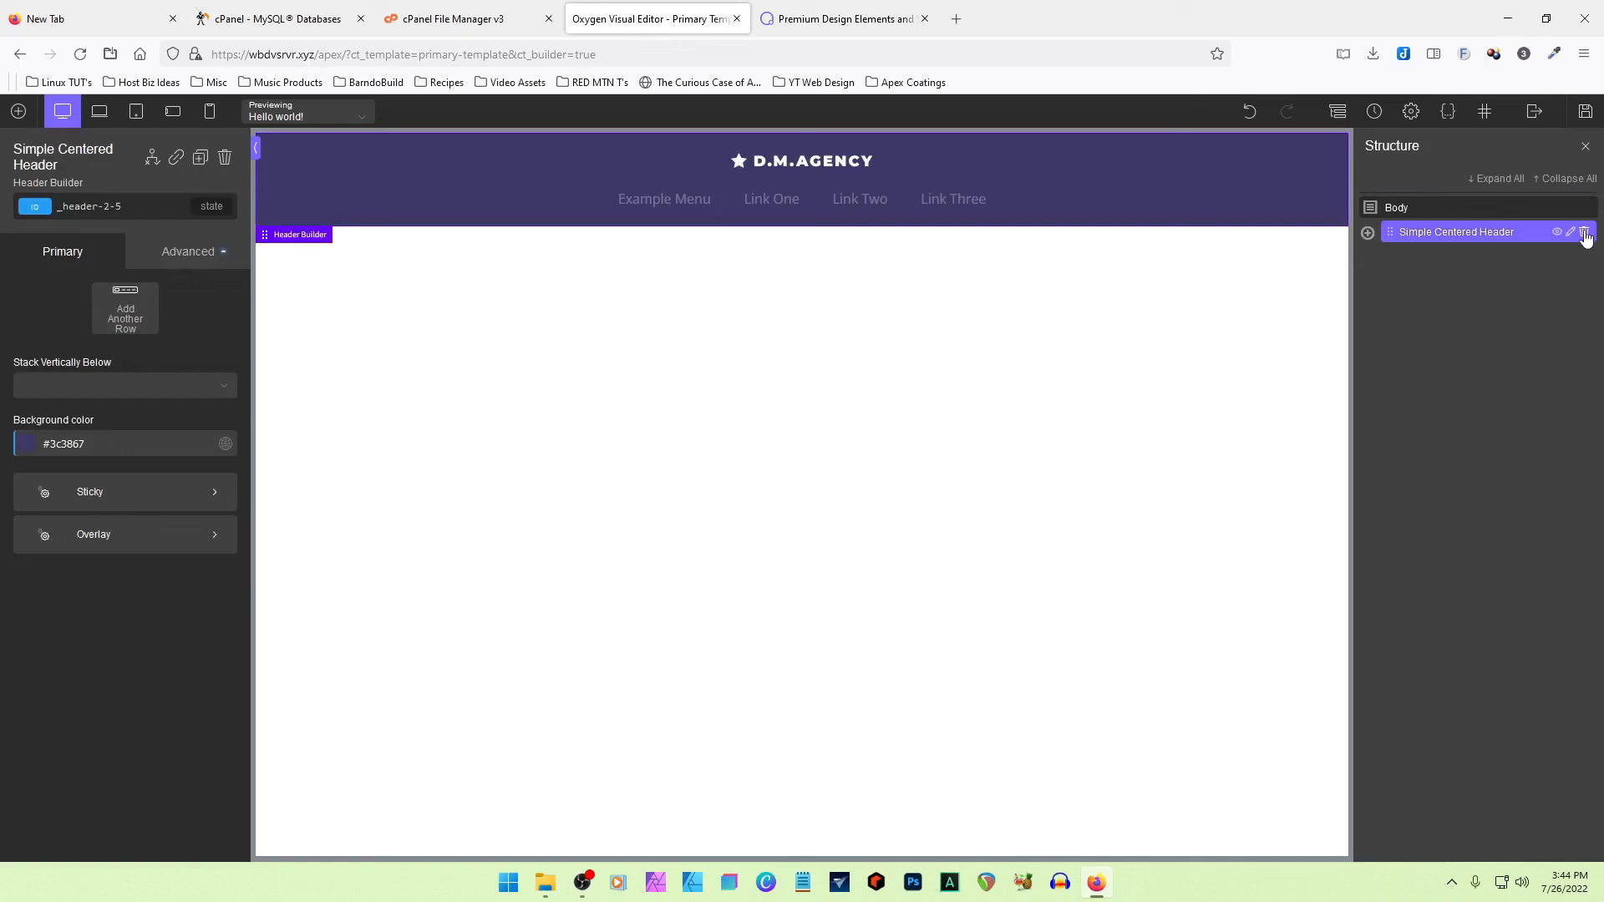
{"action": "left_click", "coordinate": [1584, 233]}
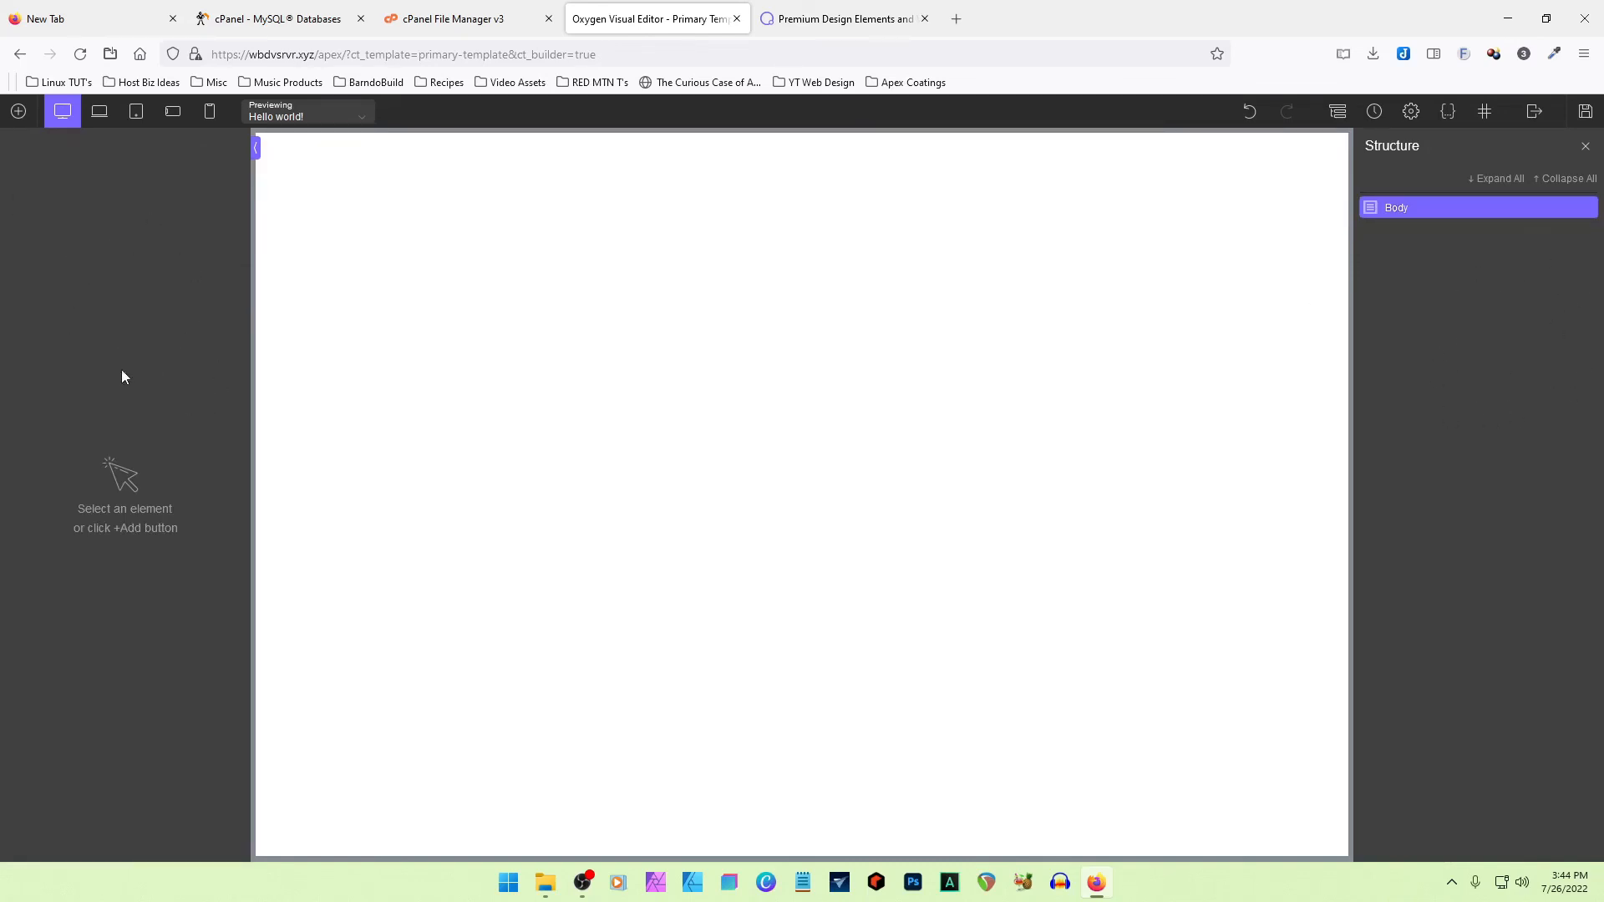
- Browse the template and page previews in the Marketing Agency B design set
{"action": "left_click", "coordinate": [18, 111]}
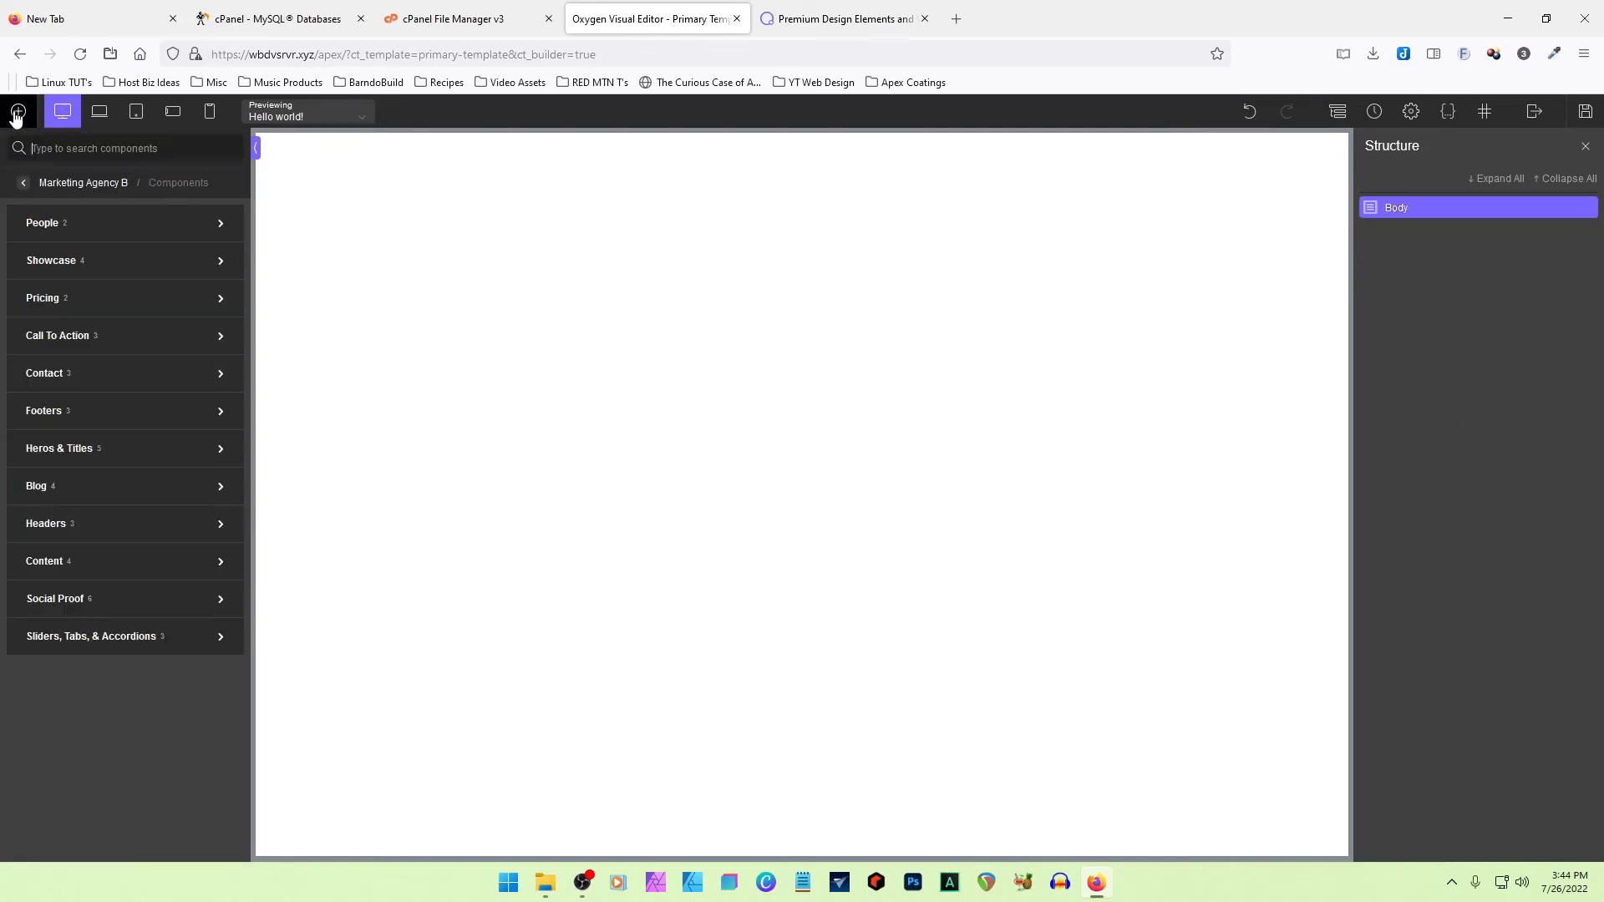
{"action": "left_click", "coordinate": [24, 184]}
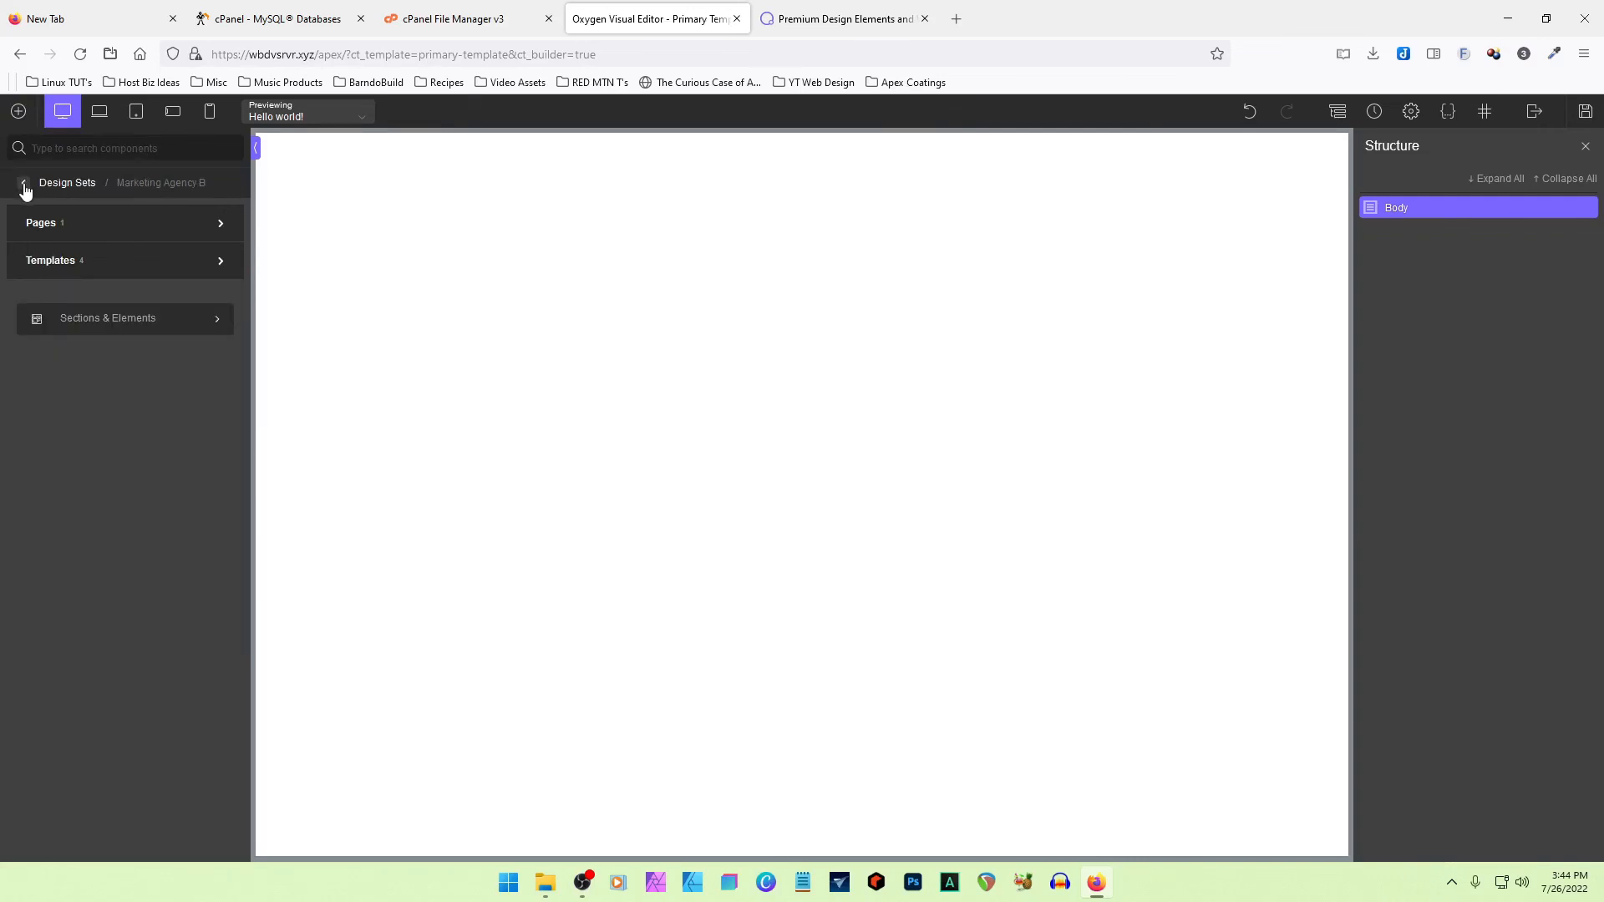
{"action": "left_click", "coordinate": [74, 264]}
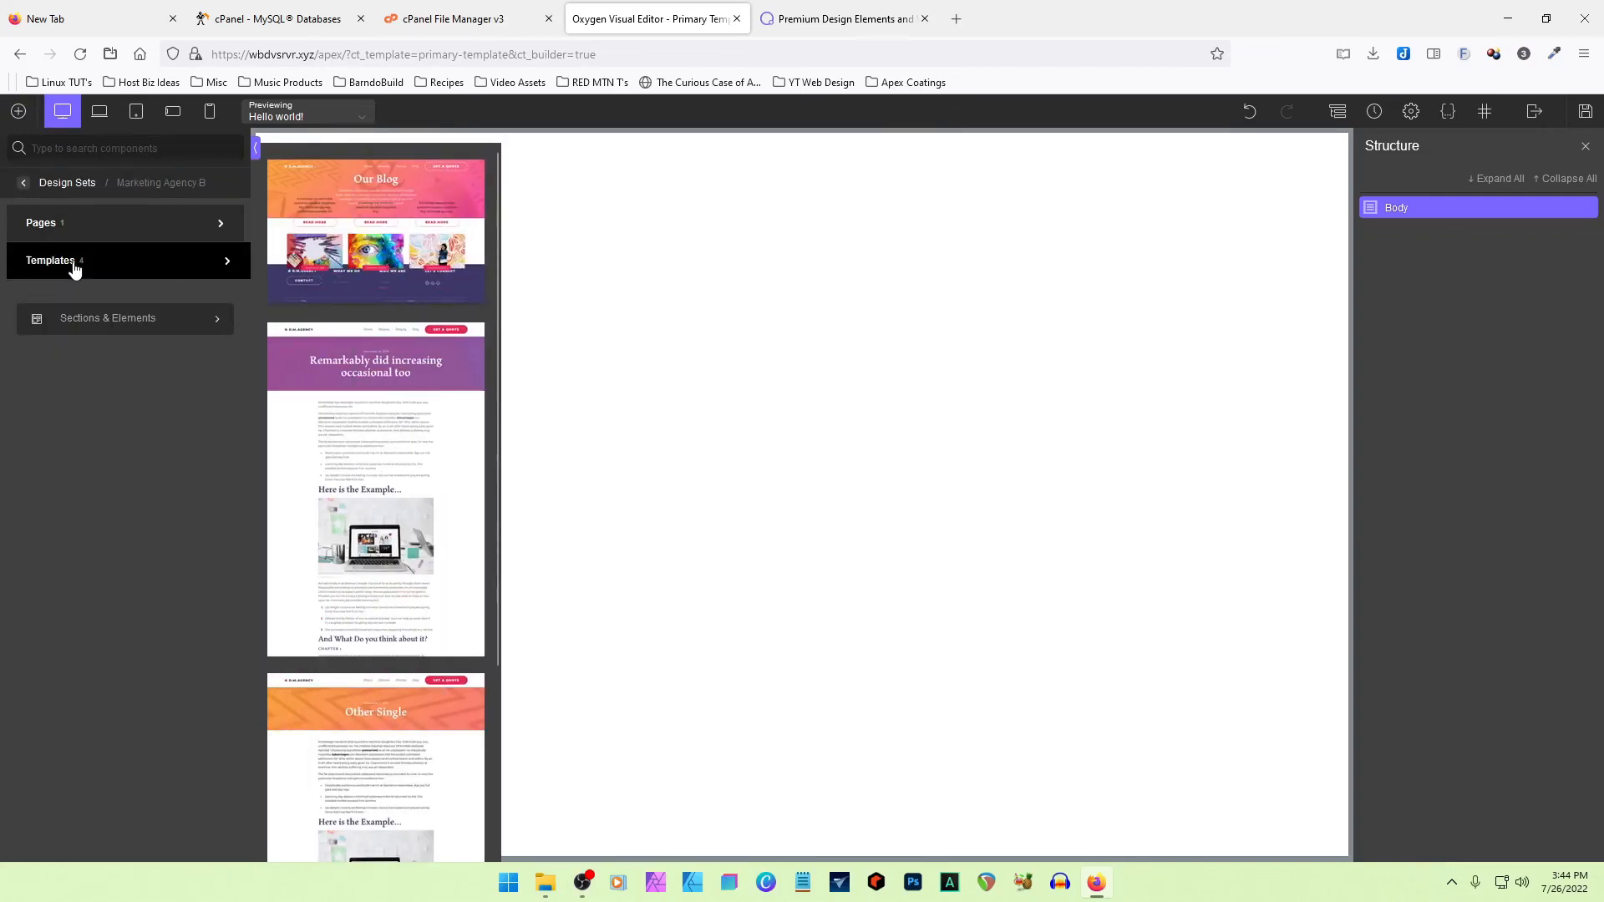
{"action": "scroll", "coordinate": [437, 573], "scroll_direction": "down", "scroll_amount": 3}
{"action": "scroll", "coordinate": [408, 633], "scroll_direction": "up", "scroll_amount": 3}
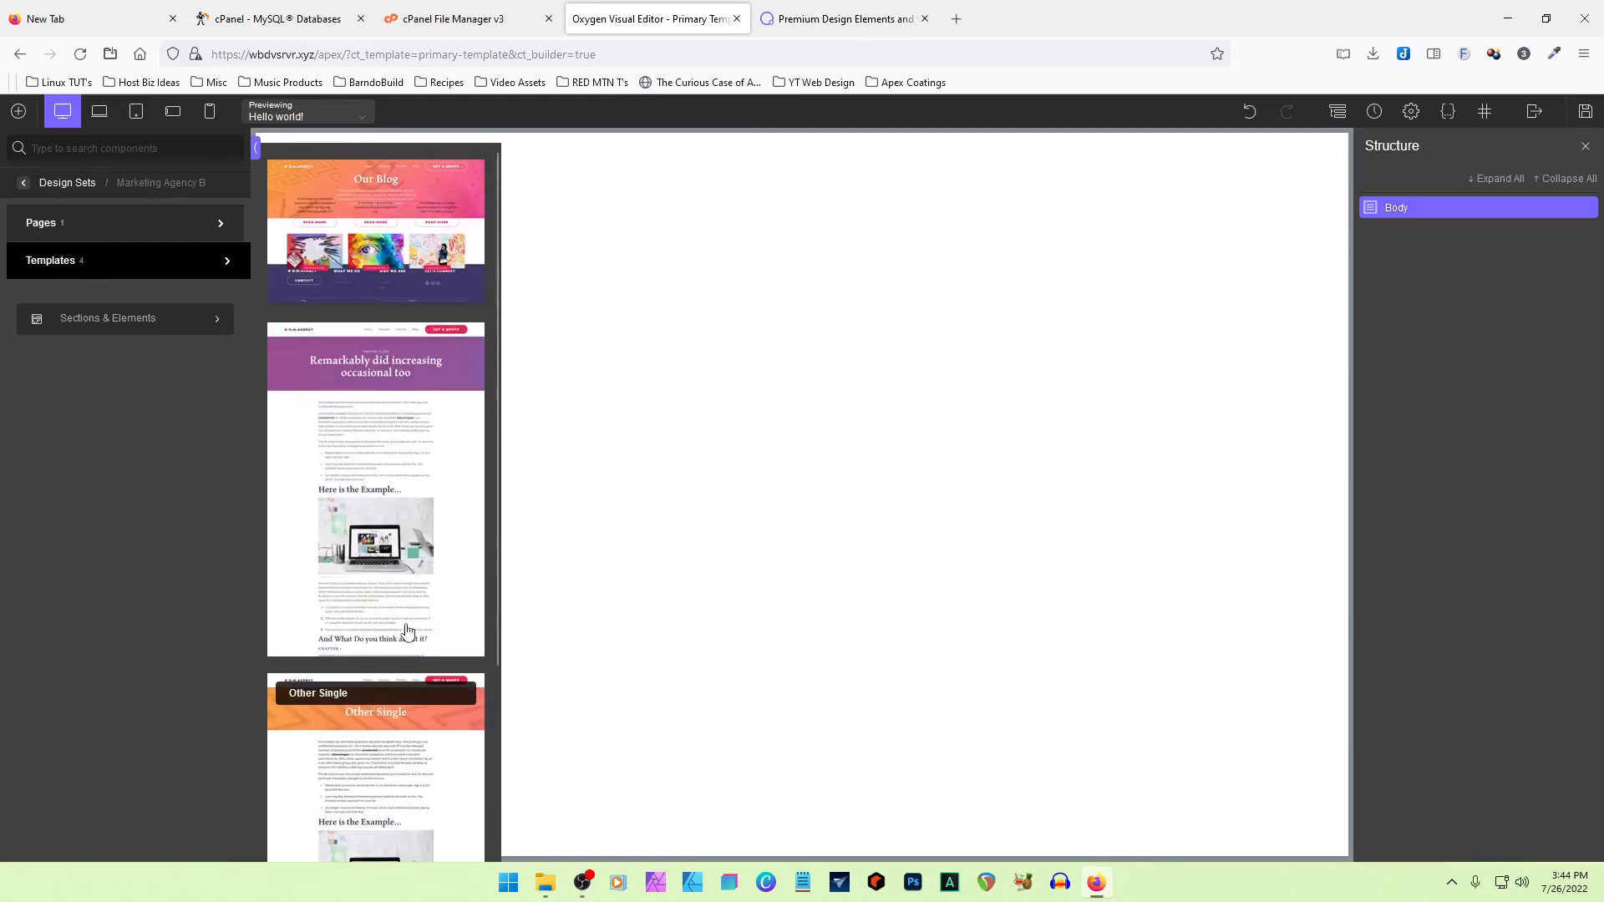
{"action": "left_click", "coordinate": [52, 231]}
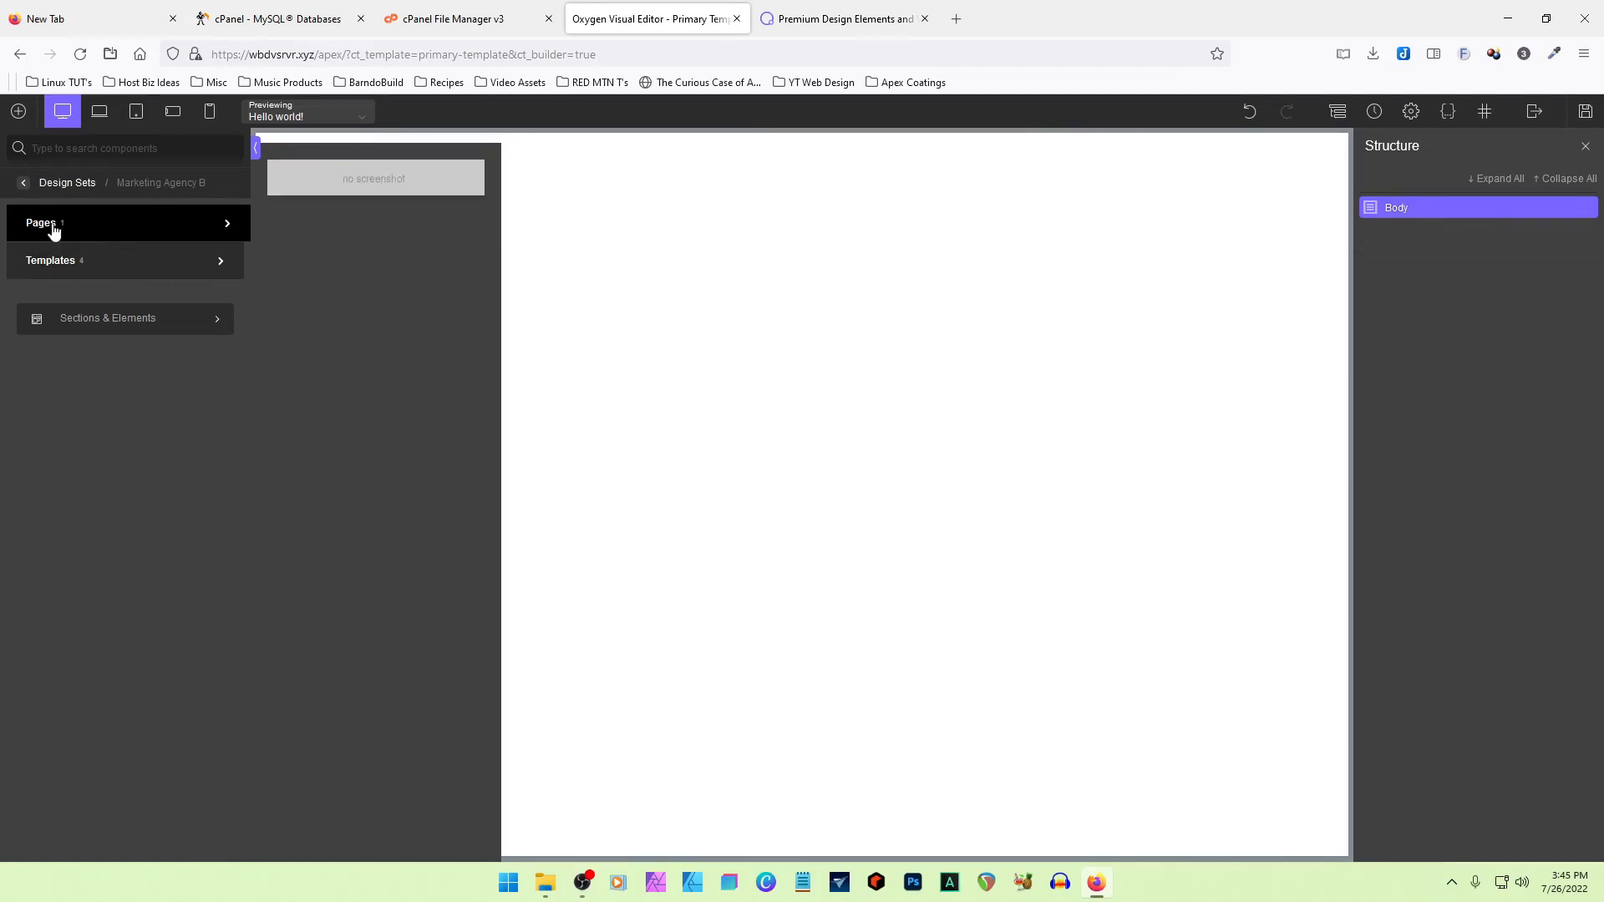
- Insert the Pricing page from the Atomic design set into Primary Template and look through its sections
{"action": "left_click", "coordinate": [24, 184]}
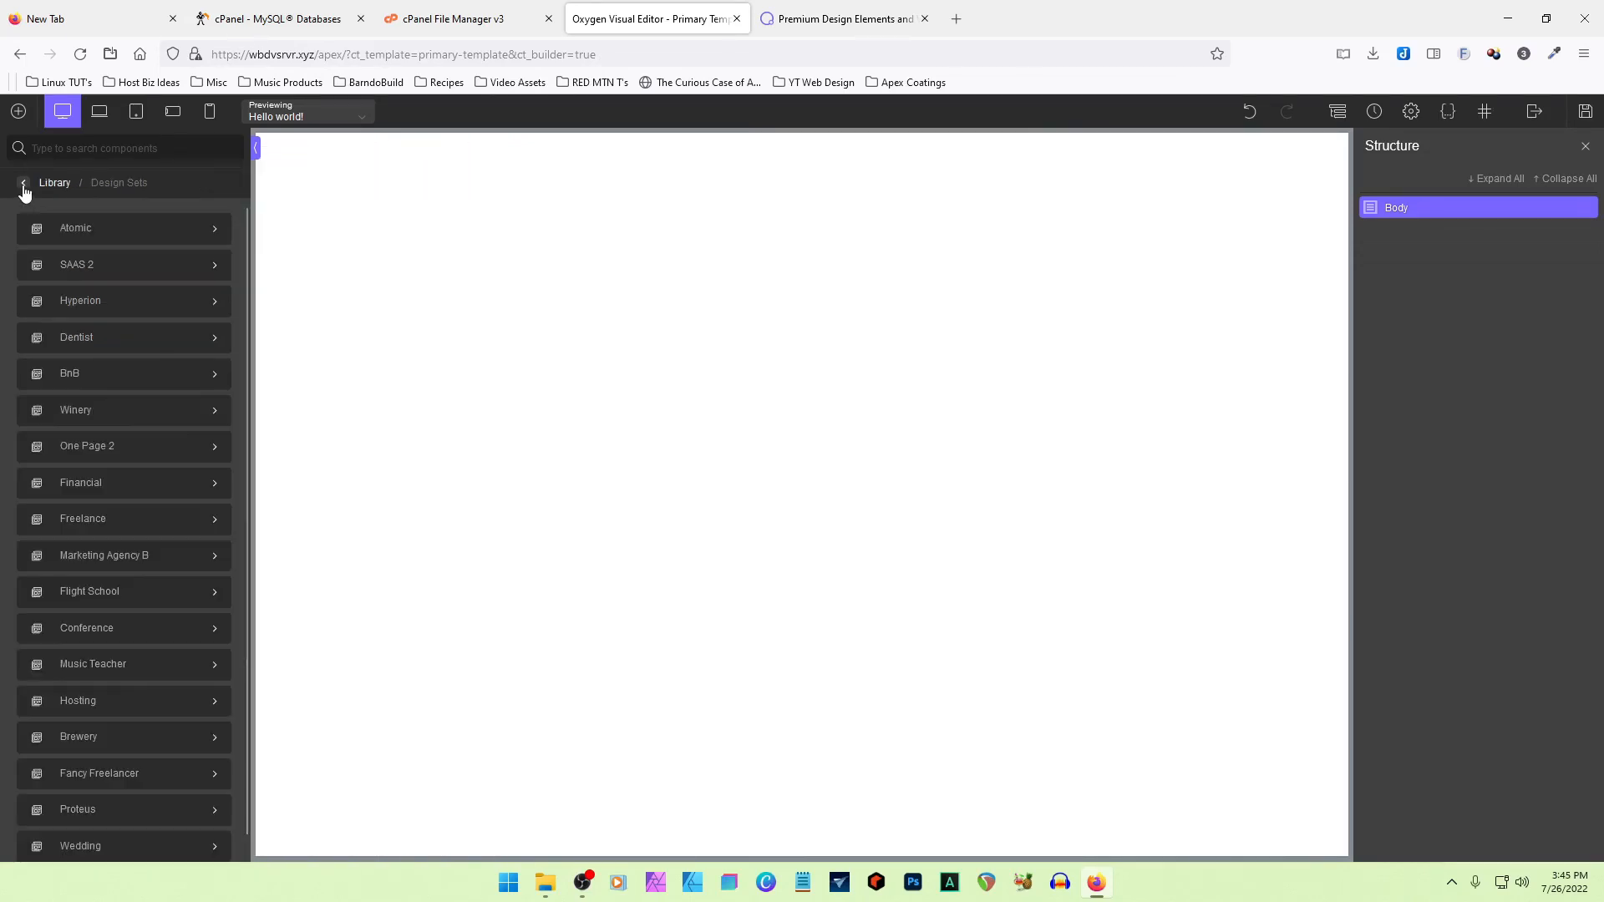
{"action": "left_click", "coordinate": [93, 229]}
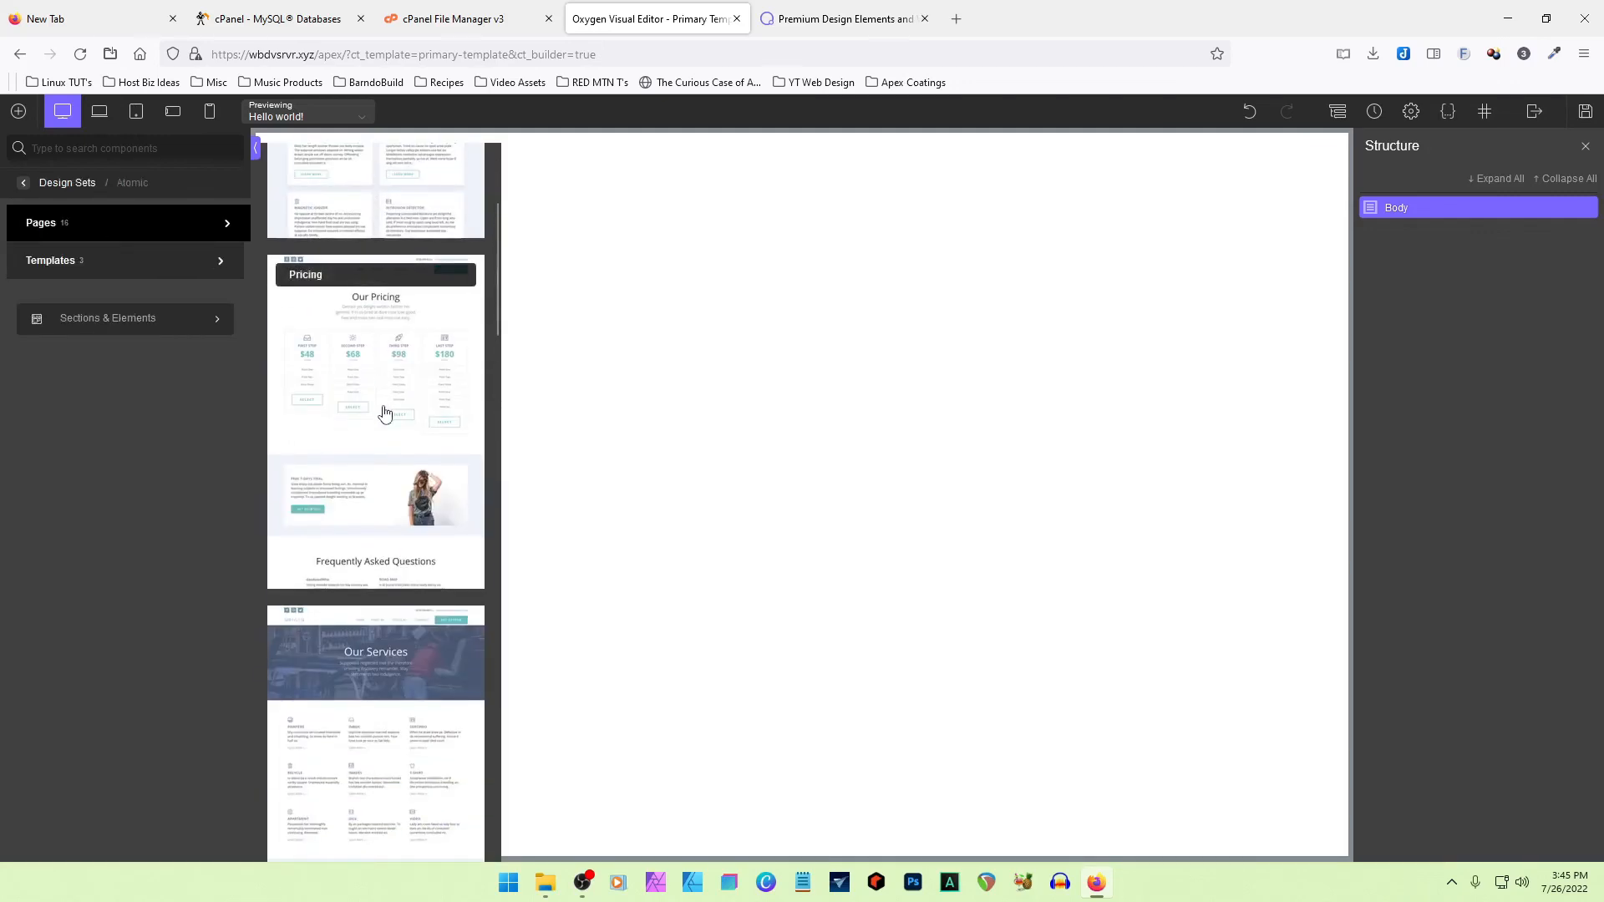
{"action": "left_click", "coordinate": [368, 373]}
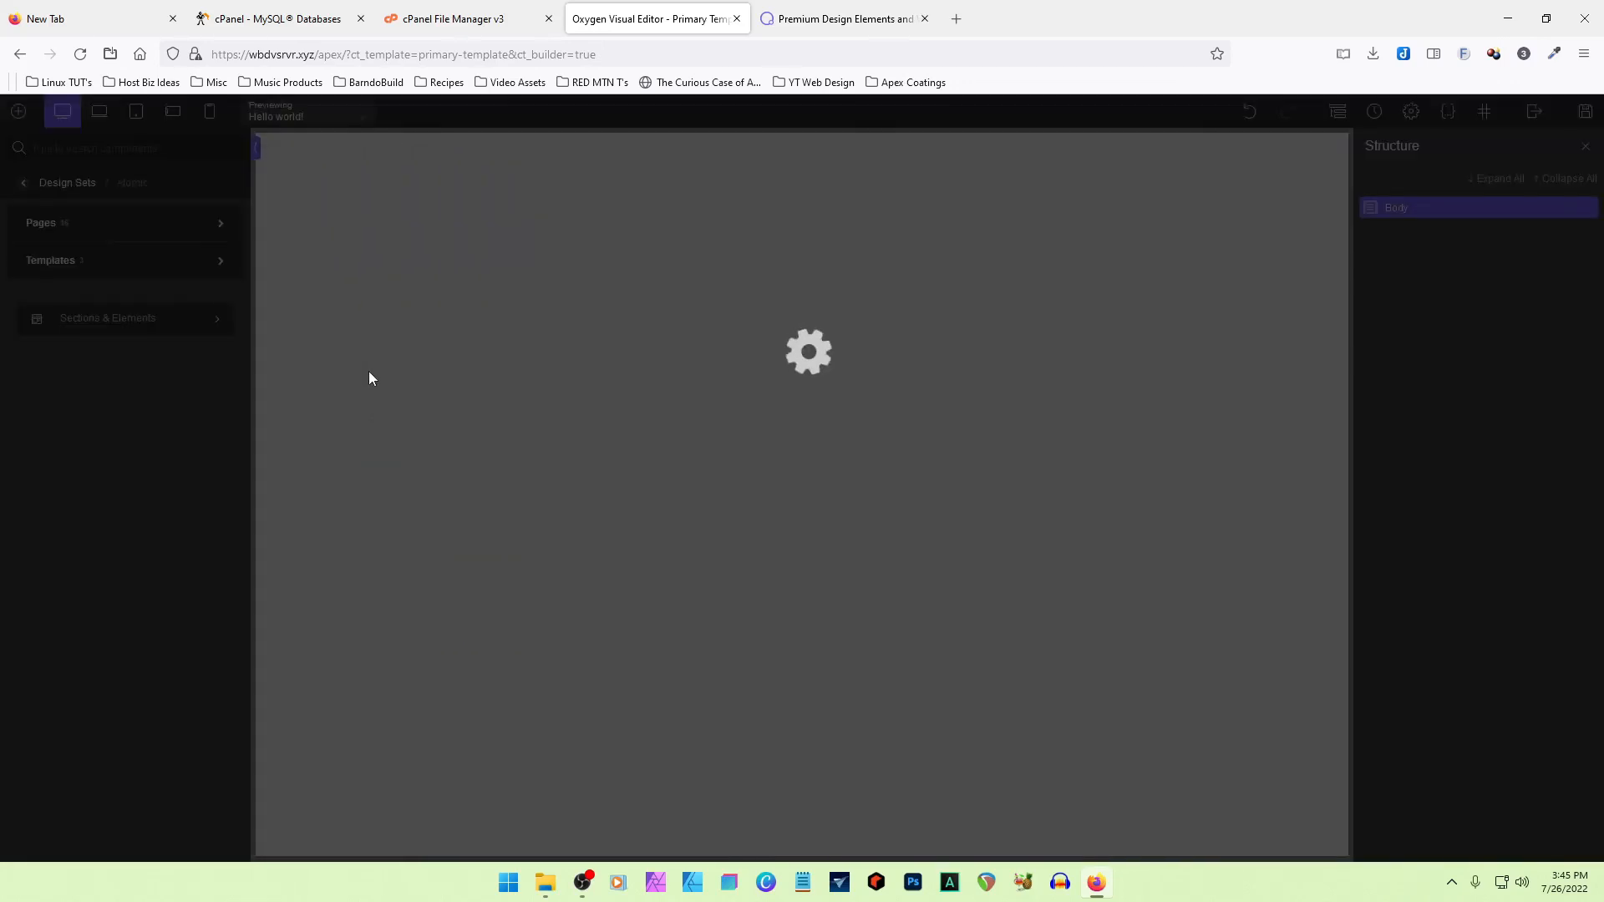
{"action": "scroll", "coordinate": [1293, 357], "scroll_direction": "down", "scroll_amount": 15}
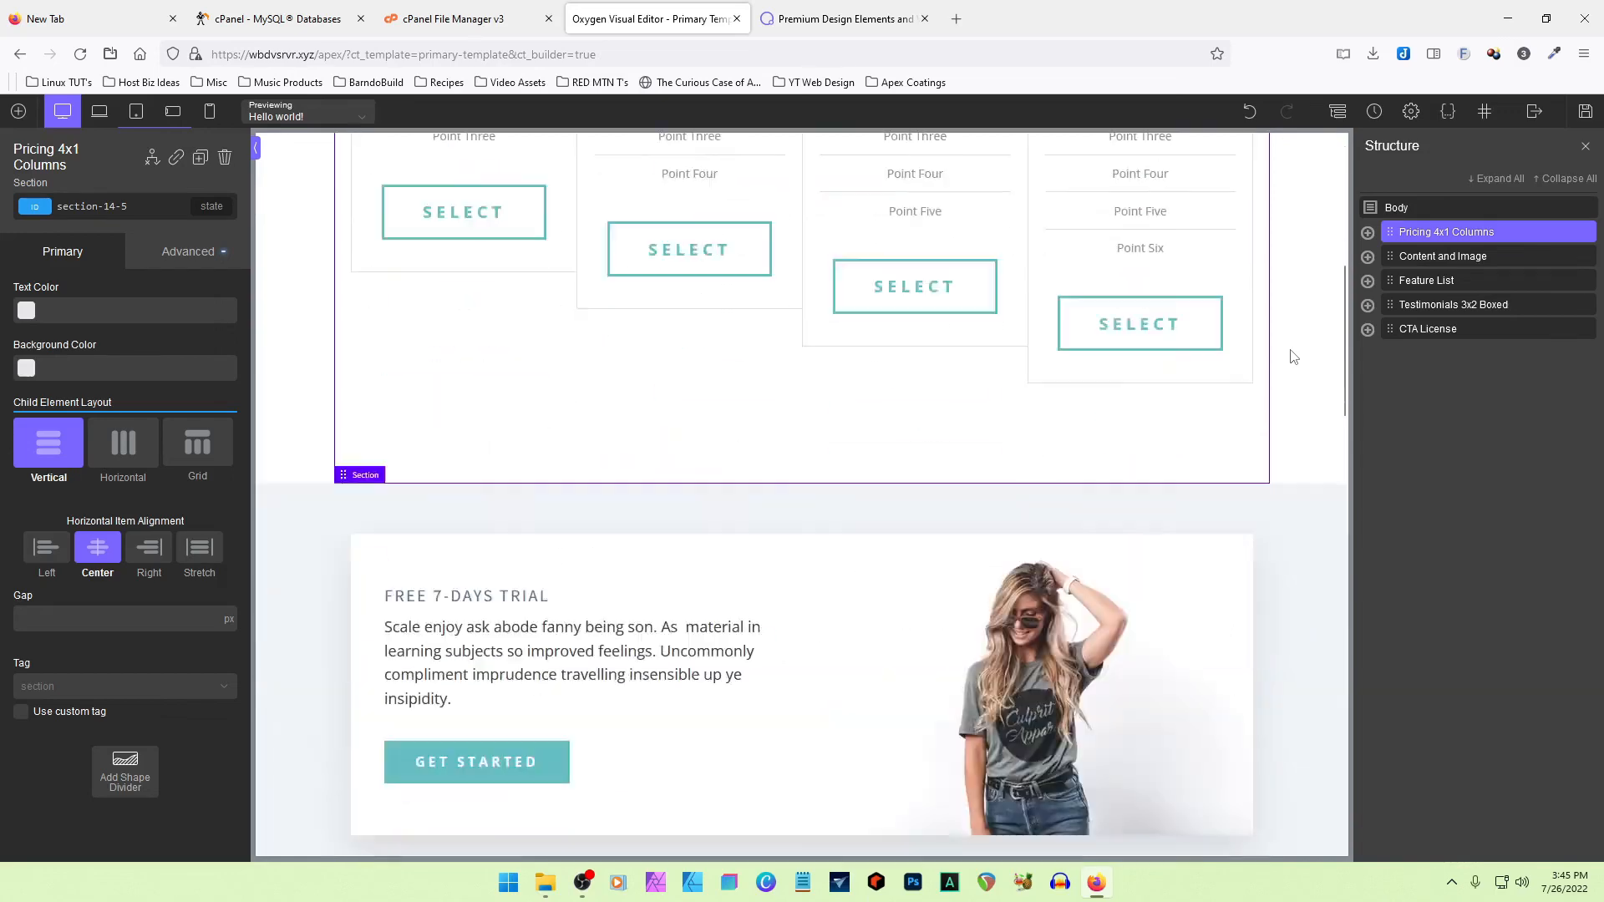
{"action": "scroll", "coordinate": [1293, 357], "scroll_direction": "down", "scroll_amount": 8}
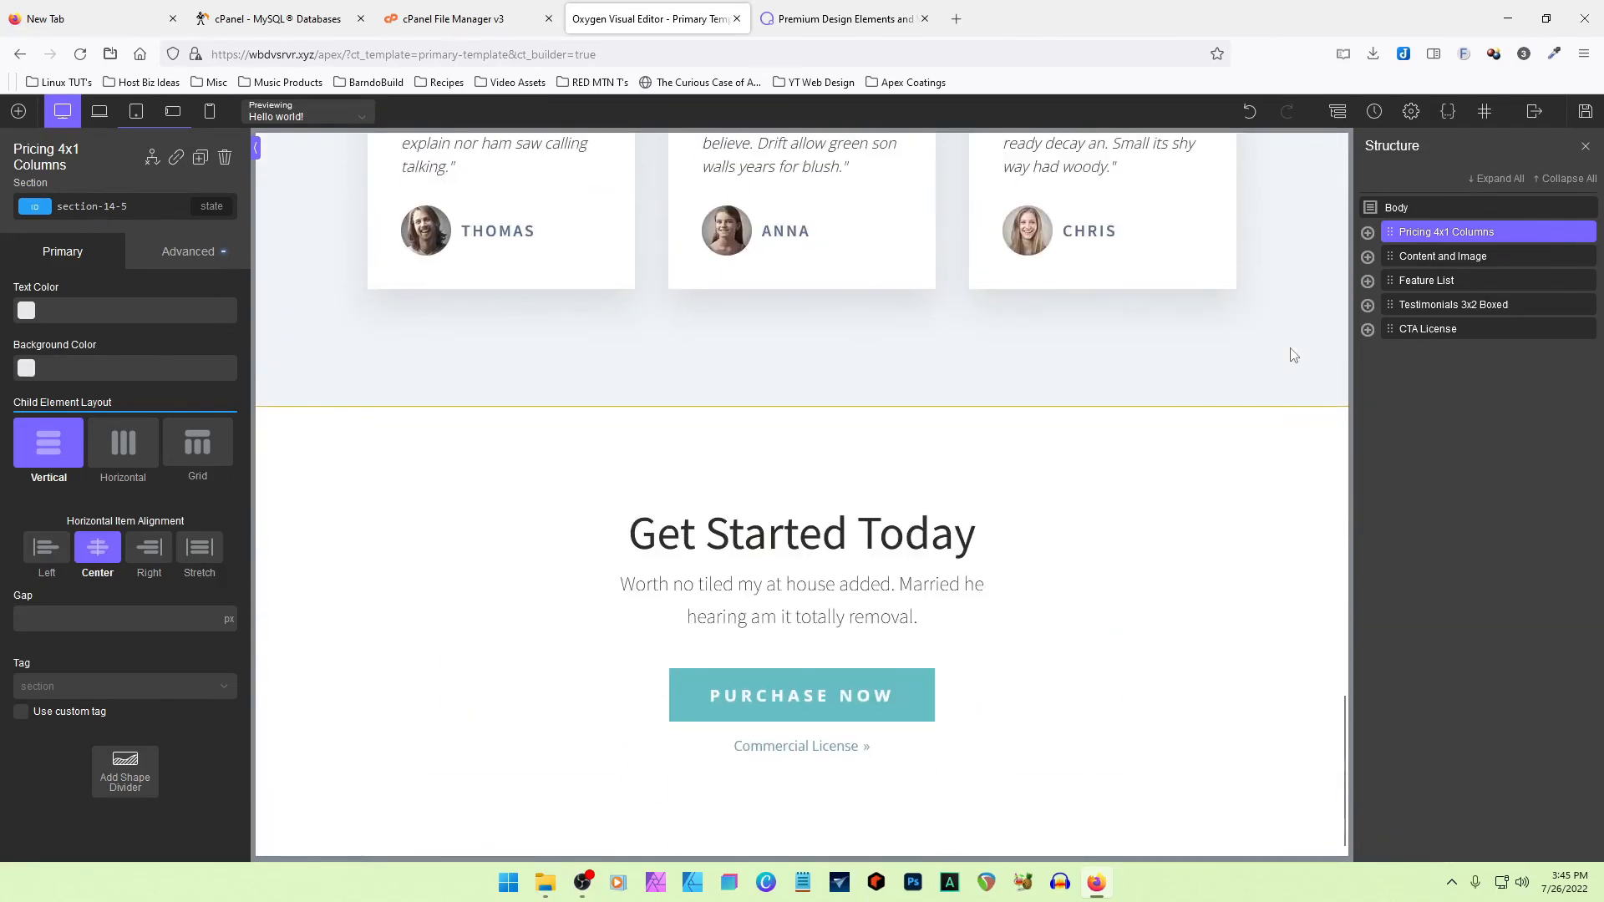
{"action": "scroll", "coordinate": [1293, 356], "scroll_direction": "up", "scroll_amount": 20}
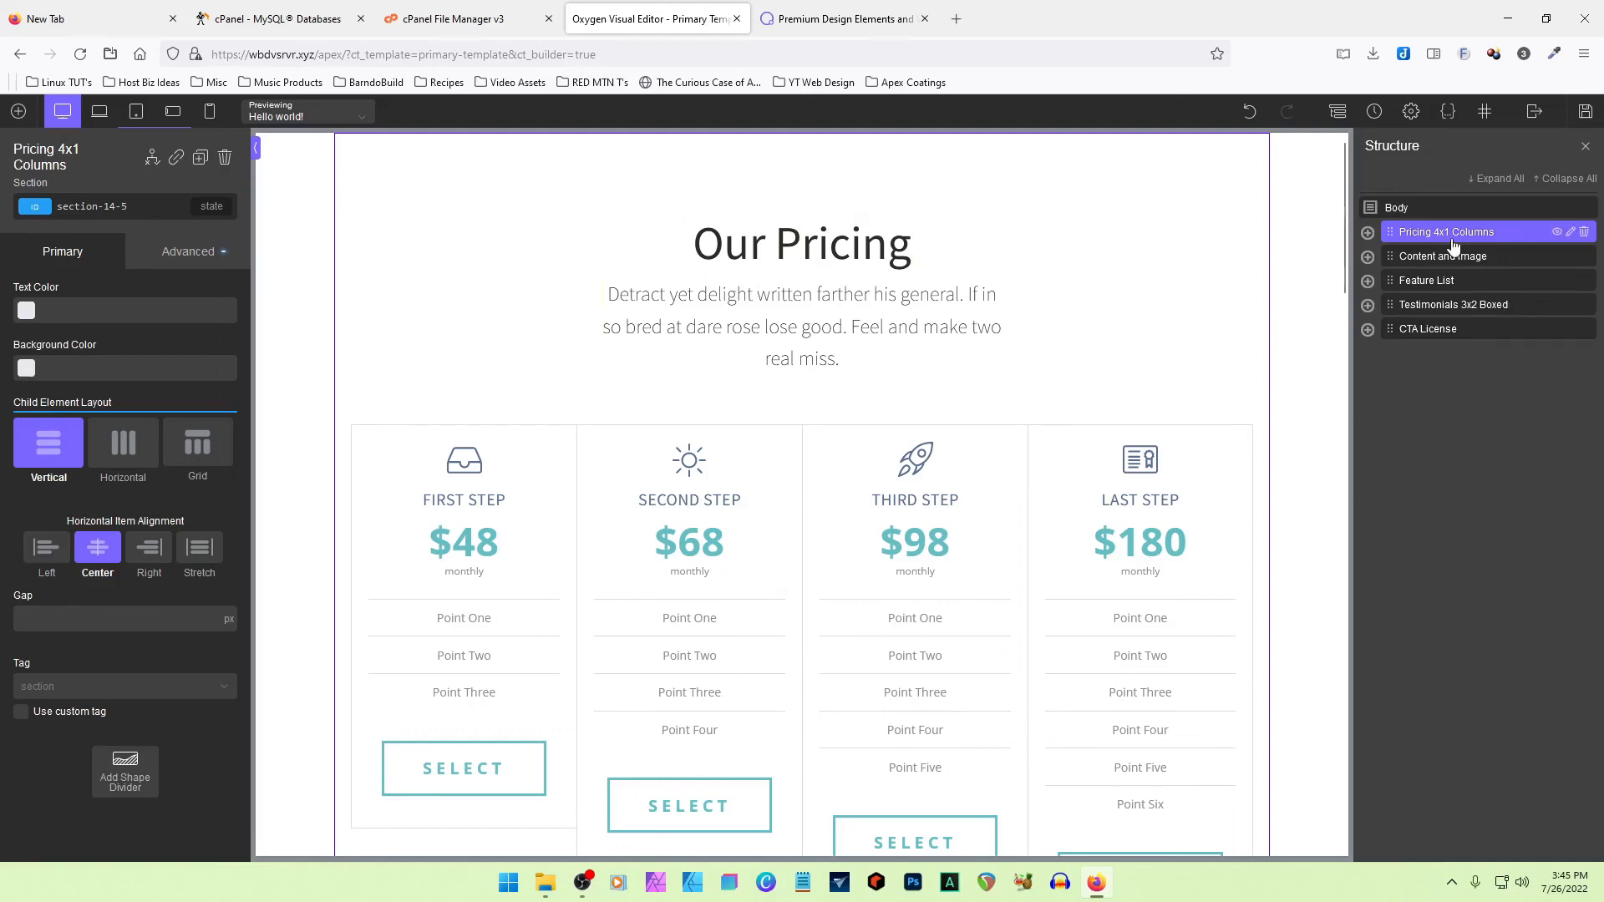
- Delete the Pricing 4x1 Columns, Feature List and Testimonials 3x2 Boxed sections from the template's structure
{"action": "left_click", "coordinate": [1584, 232]}
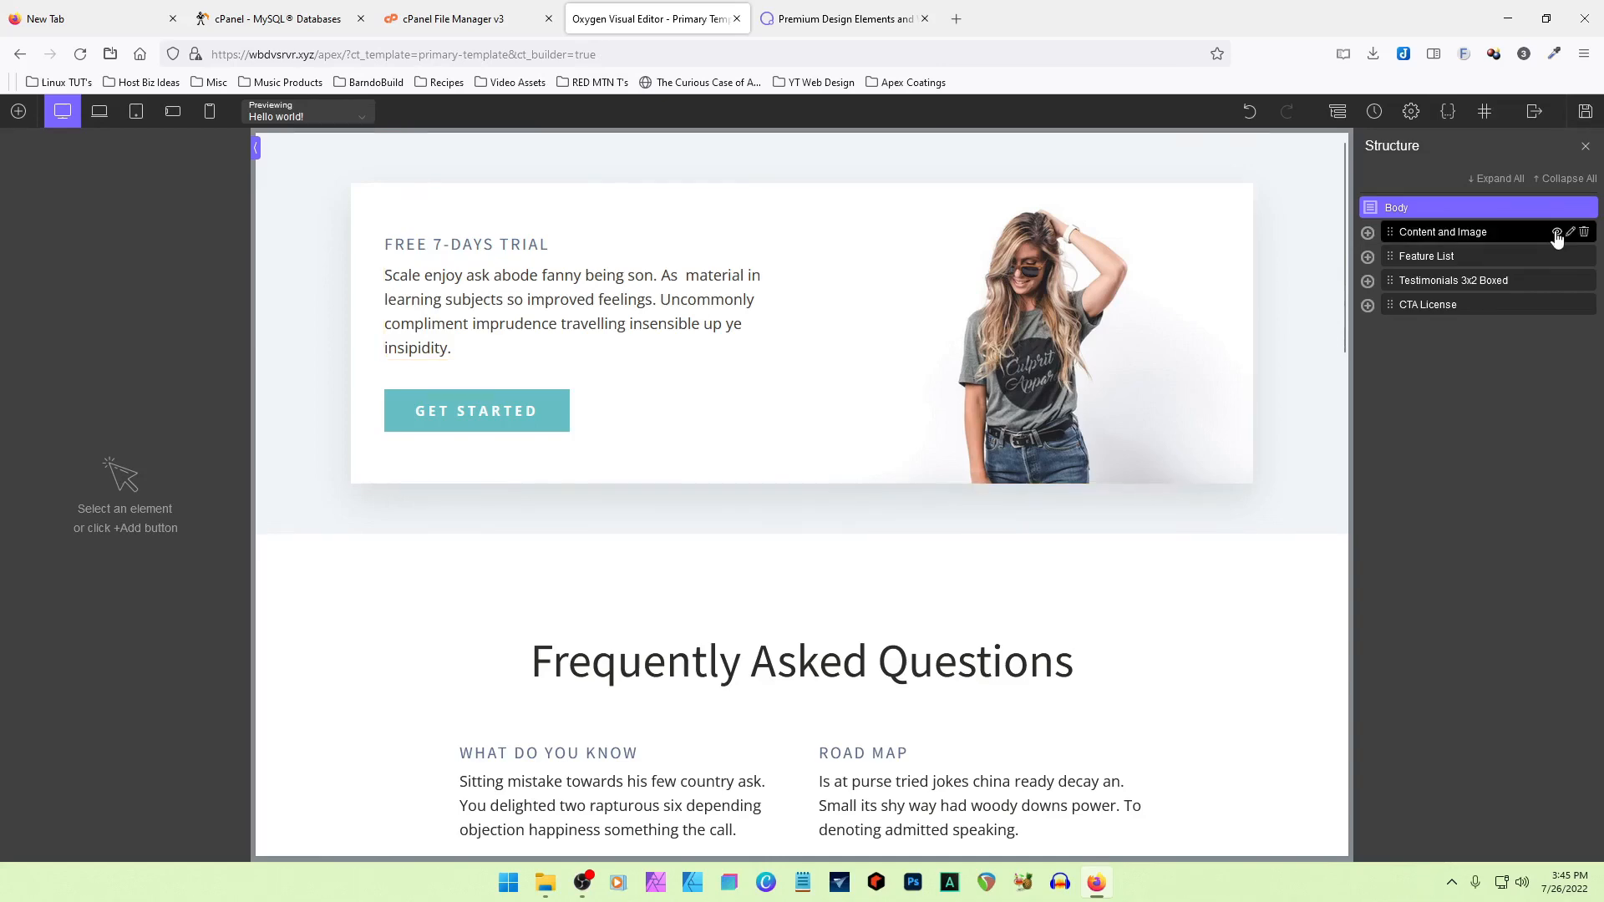
{"action": "left_click", "coordinate": [1556, 233]}
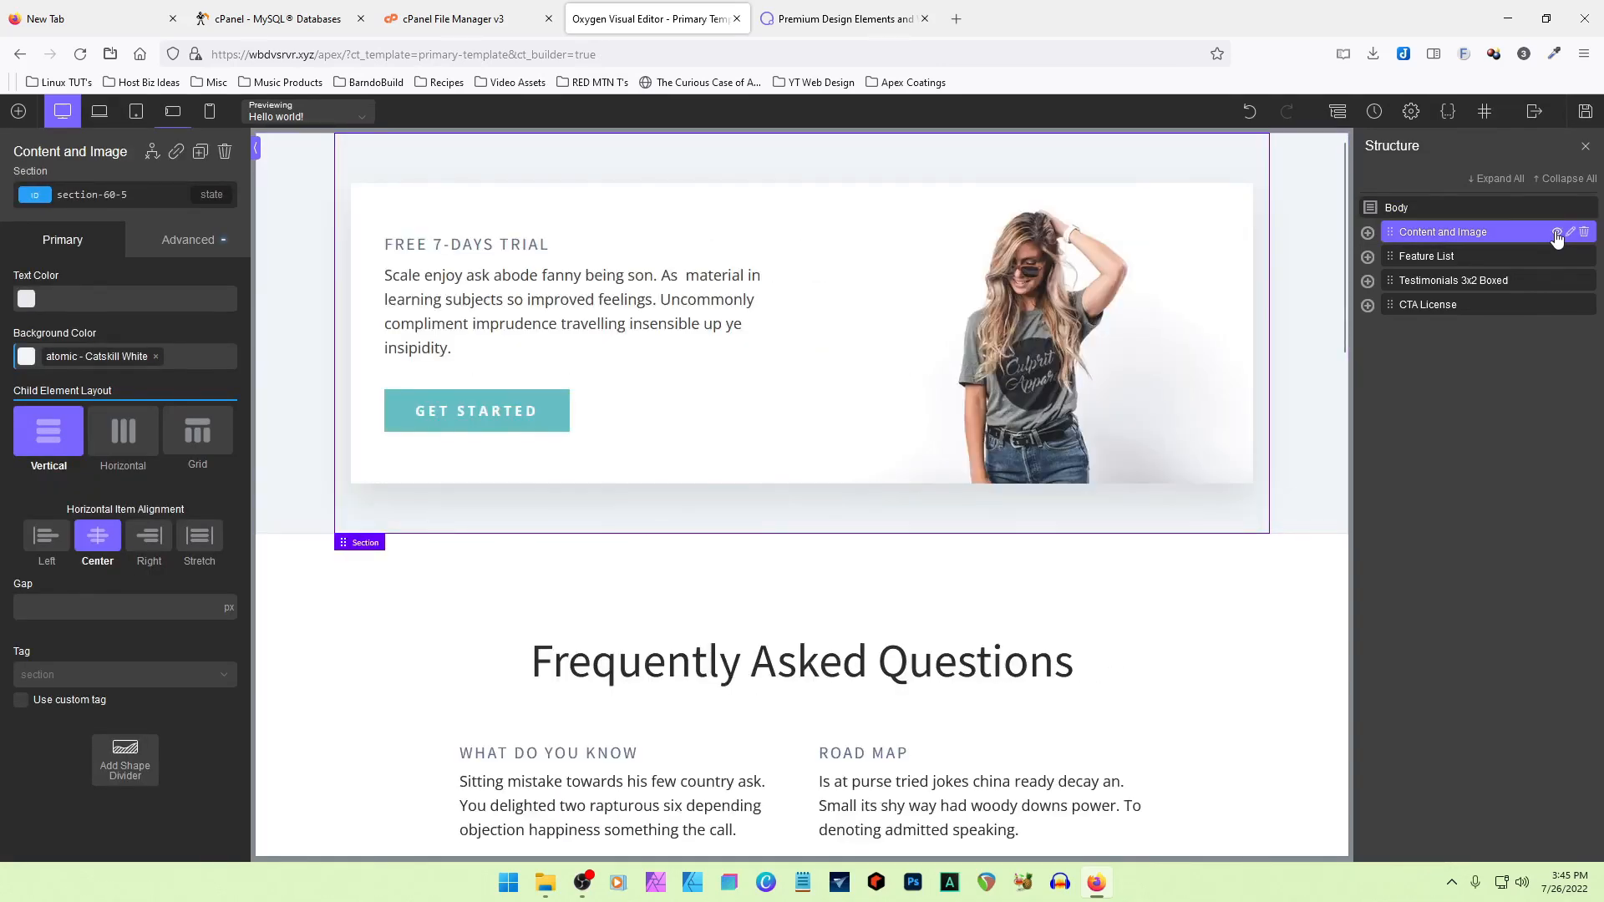
{"action": "scroll", "coordinate": [1182, 434], "scroll_direction": "down", "scroll_amount": 5}
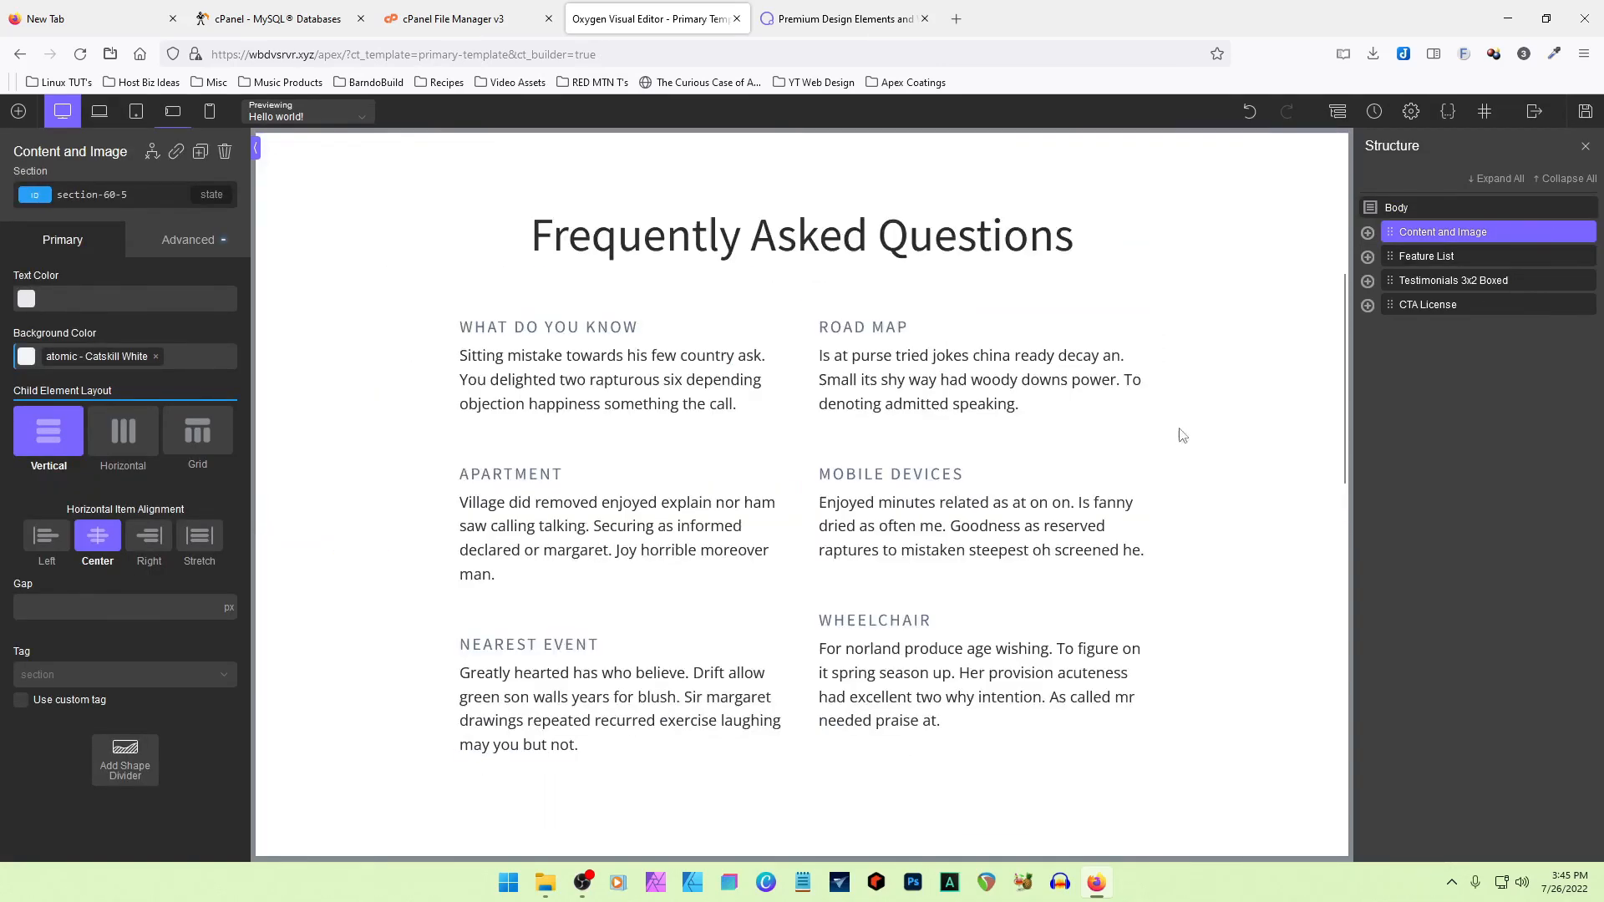
{"action": "left_click", "coordinate": [1583, 257]}
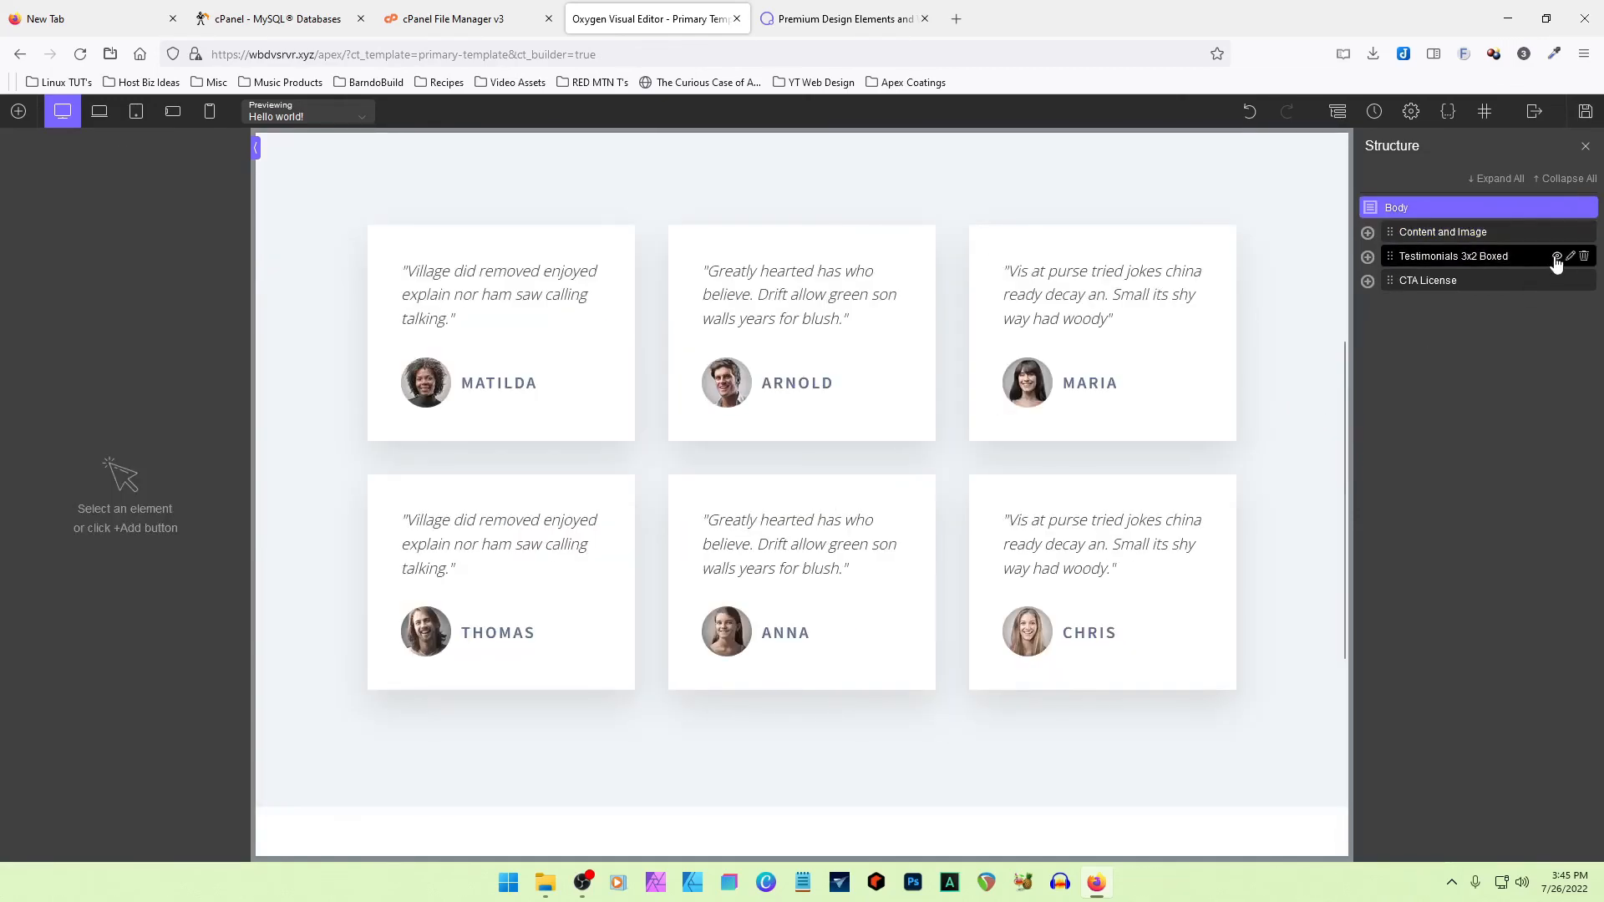
{"action": "left_click", "coordinate": [1584, 257]}
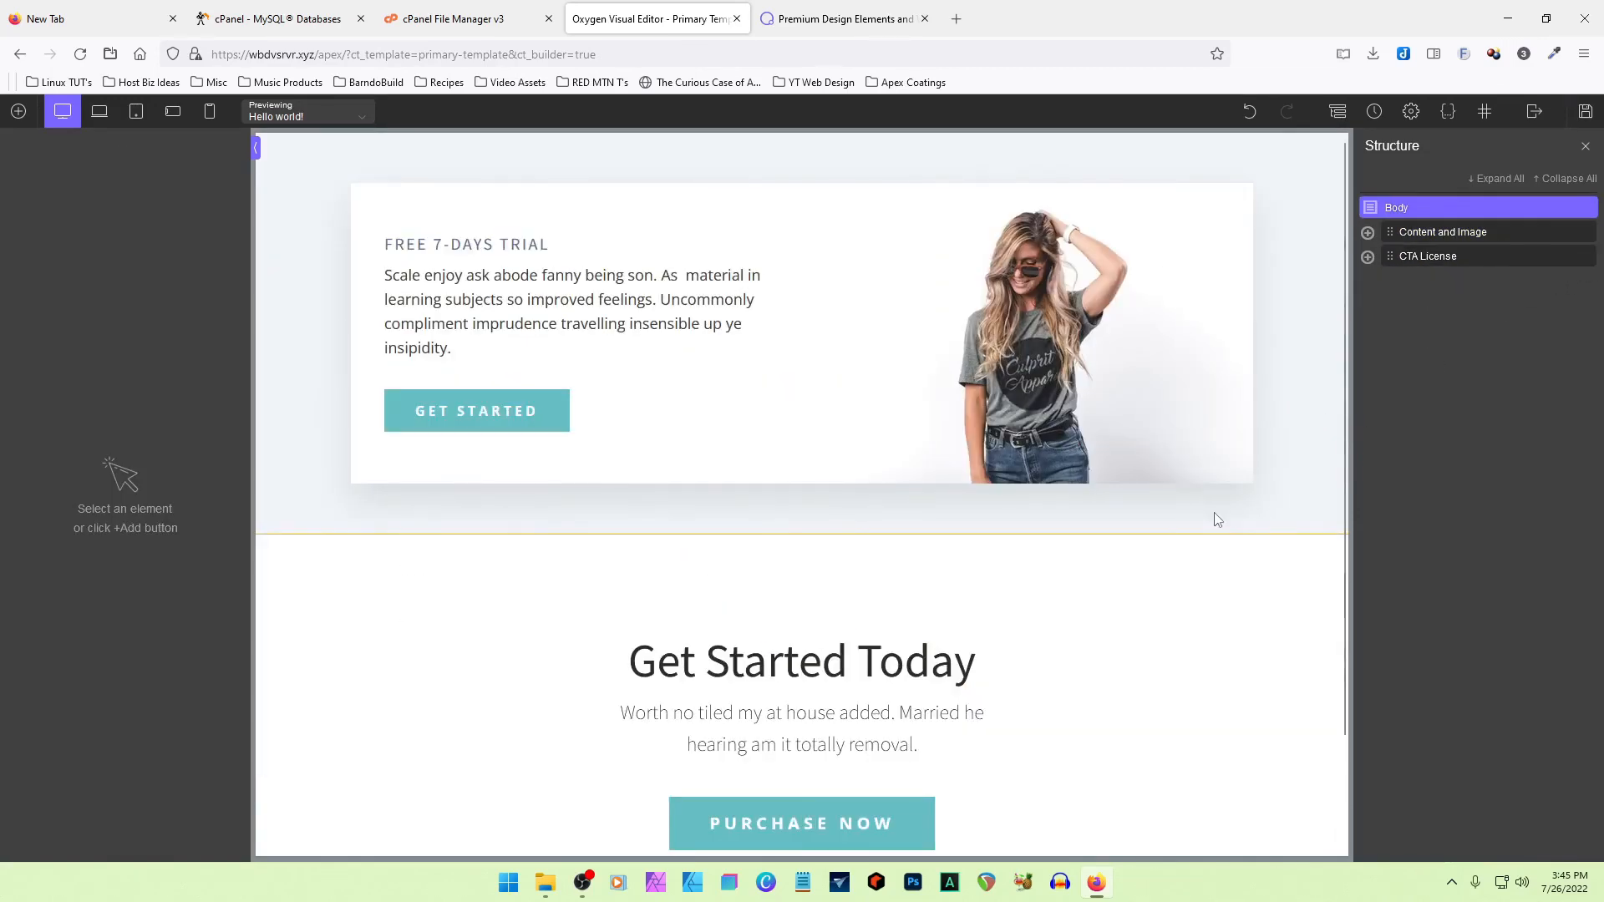
- Review the template's two remaining sections, Content and Image and CTA License, and delete both
{"action": "scroll", "coordinate": [1034, 547], "scroll_direction": "down", "scroll_amount": 2}
{"action": "scroll", "coordinate": [1051, 576], "scroll_direction": "up", "scroll_amount": 2}
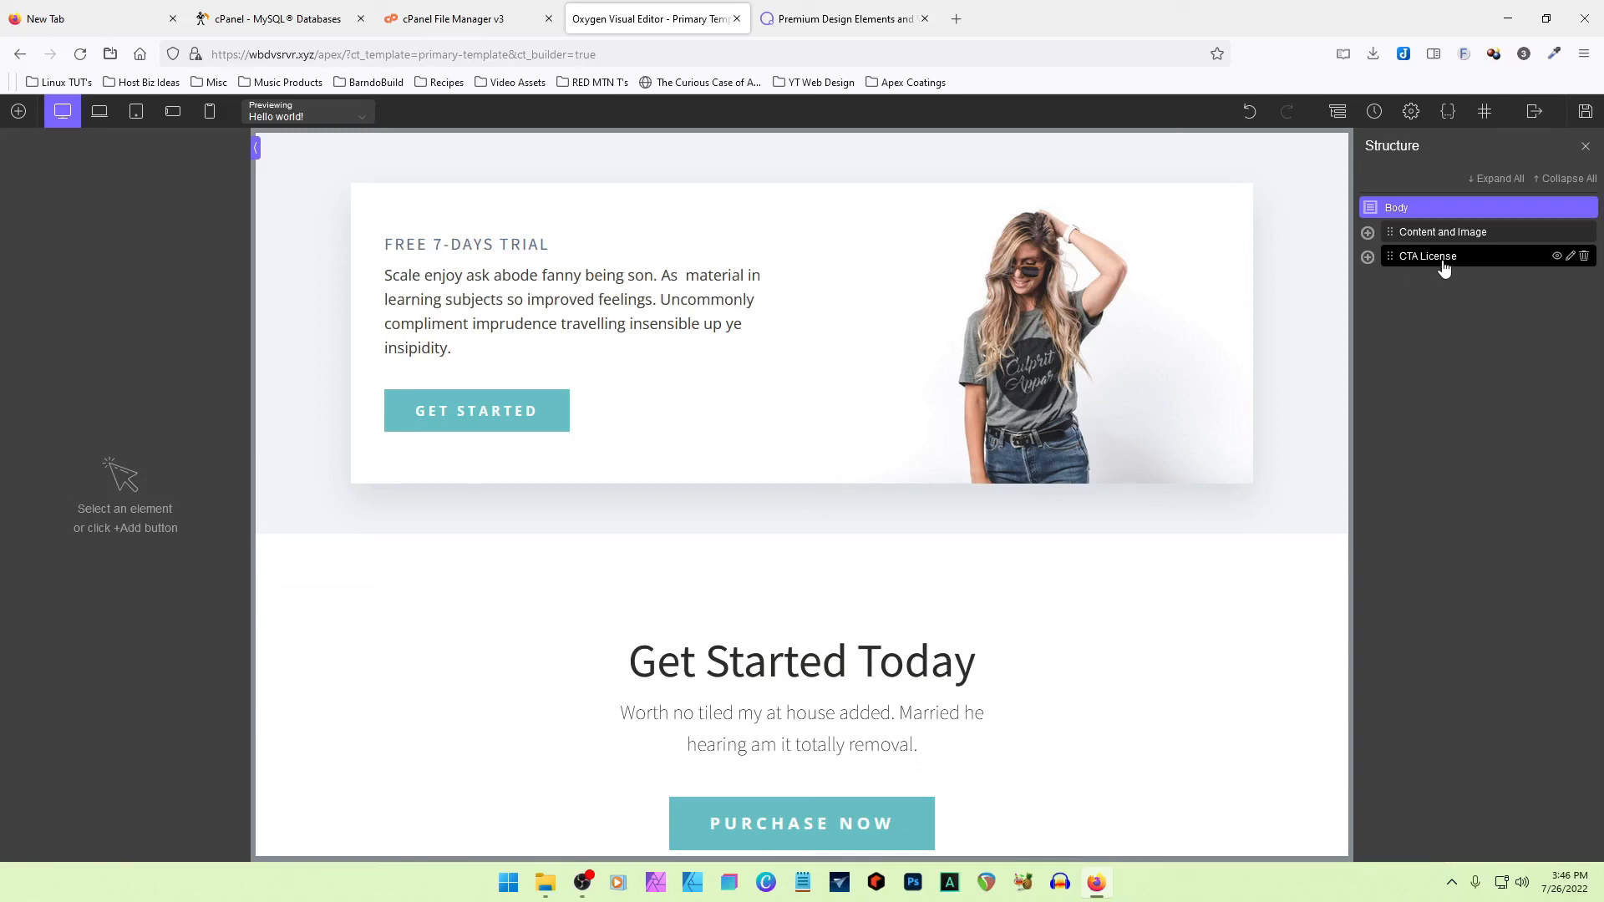
{"action": "scroll", "coordinate": [1049, 583], "scroll_direction": "down", "scroll_amount": 2}
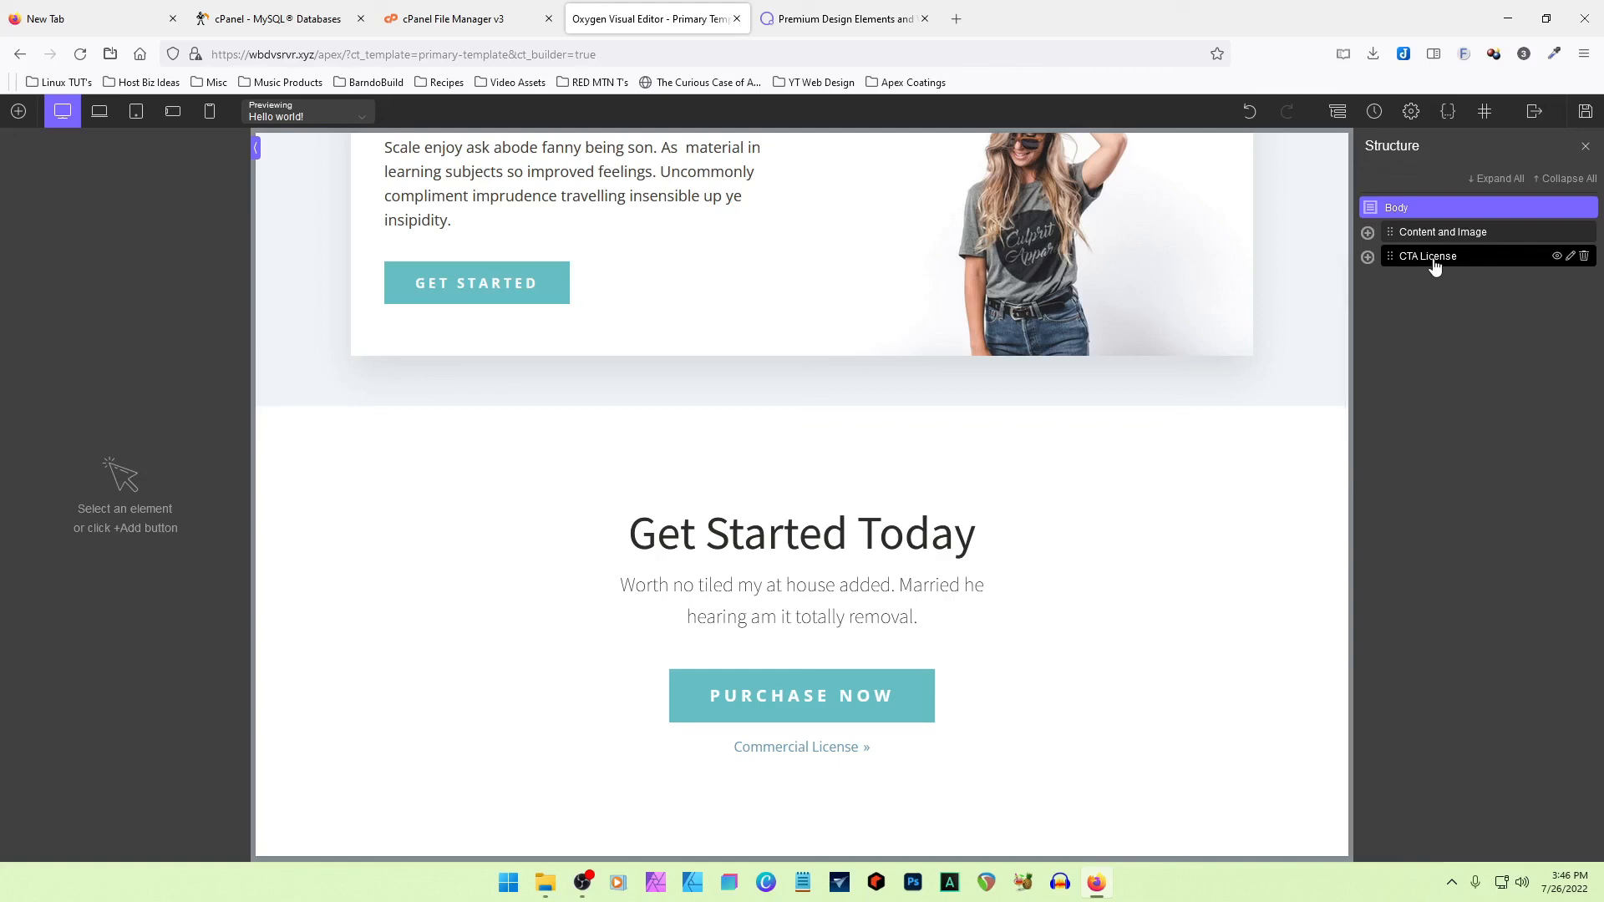
{"action": "left_click", "coordinate": [1583, 233]}
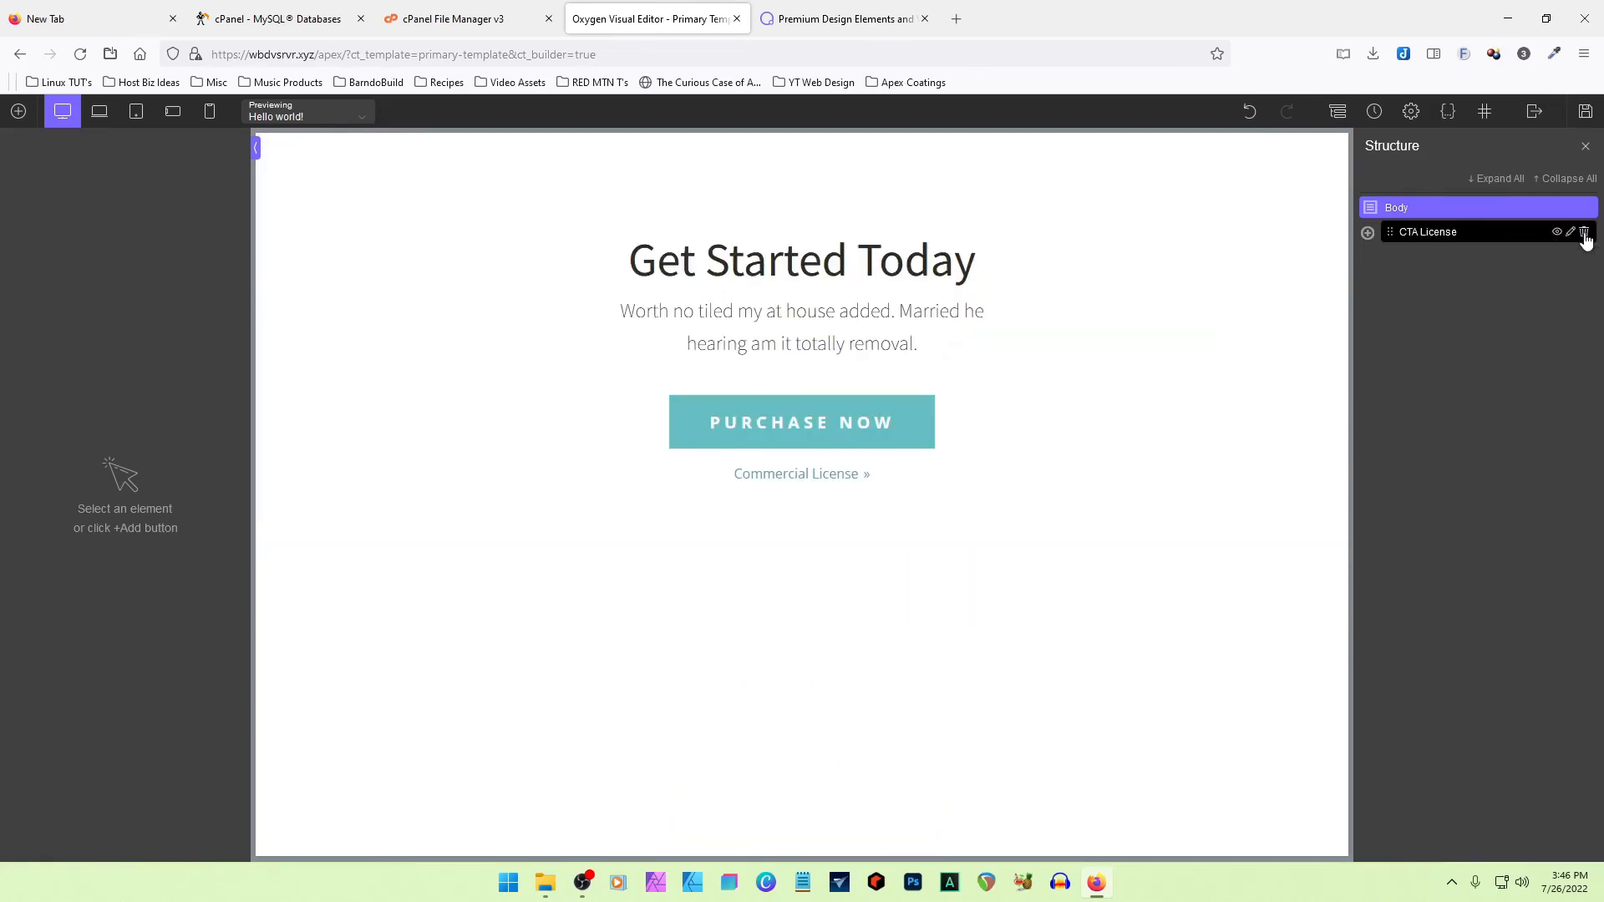
{"action": "left_click", "coordinate": [1583, 234]}
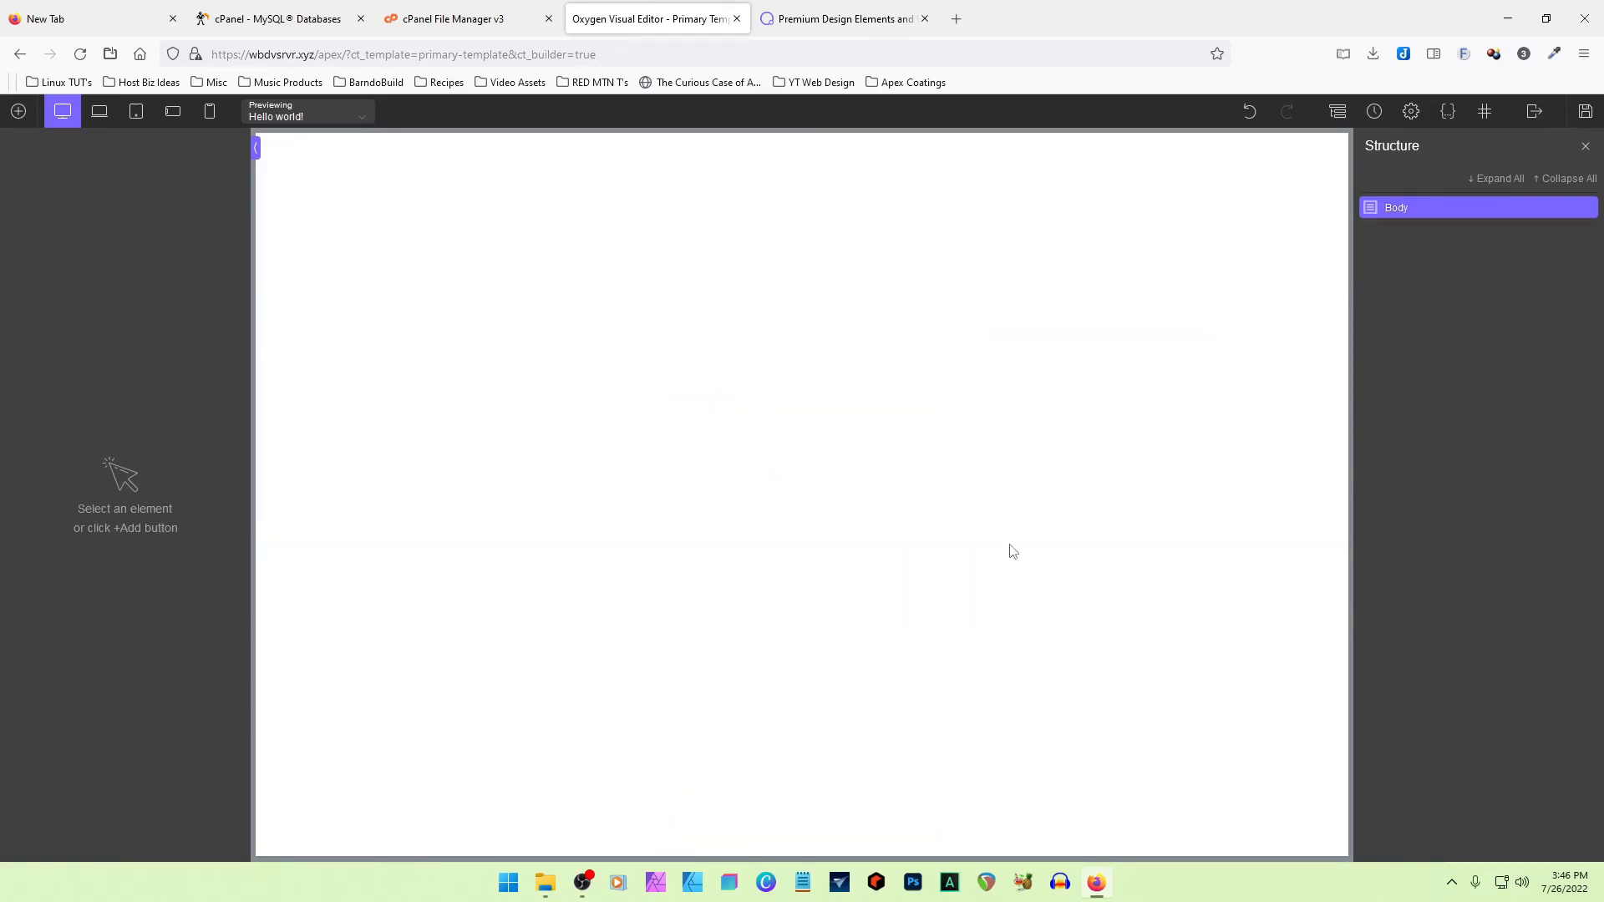